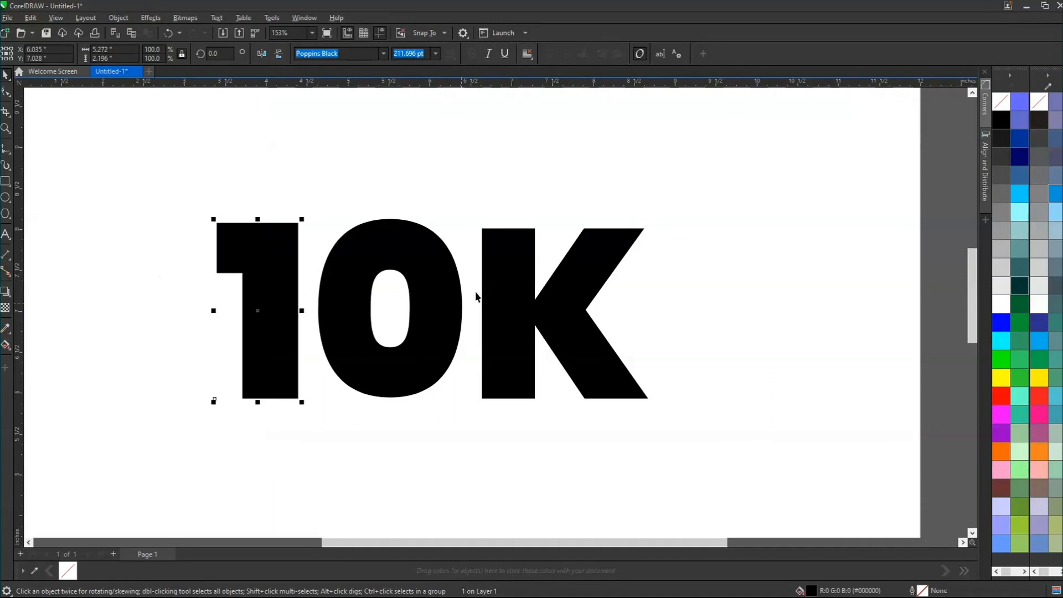
Step: Convert the 1, 0 and K text objects to curves
{"action": "left_click_drag", "start_coordinate": [530, 270], "coordinate": [586, 269]}
{"action": "key", "text": "ctrl+z"}
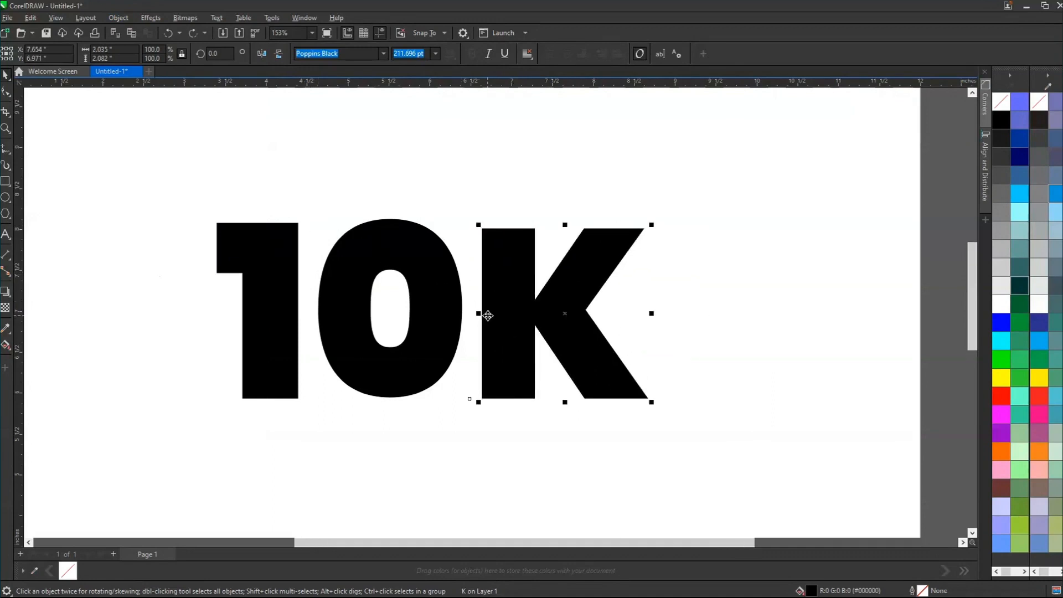
{"action": "scroll", "coordinate": [486, 308], "scroll_direction": "down", "scroll_amount": 1}
{"action": "left_click_drag", "start_coordinate": [148, 173], "coordinate": [704, 438]}
{"action": "right_click", "coordinate": [500, 306]}
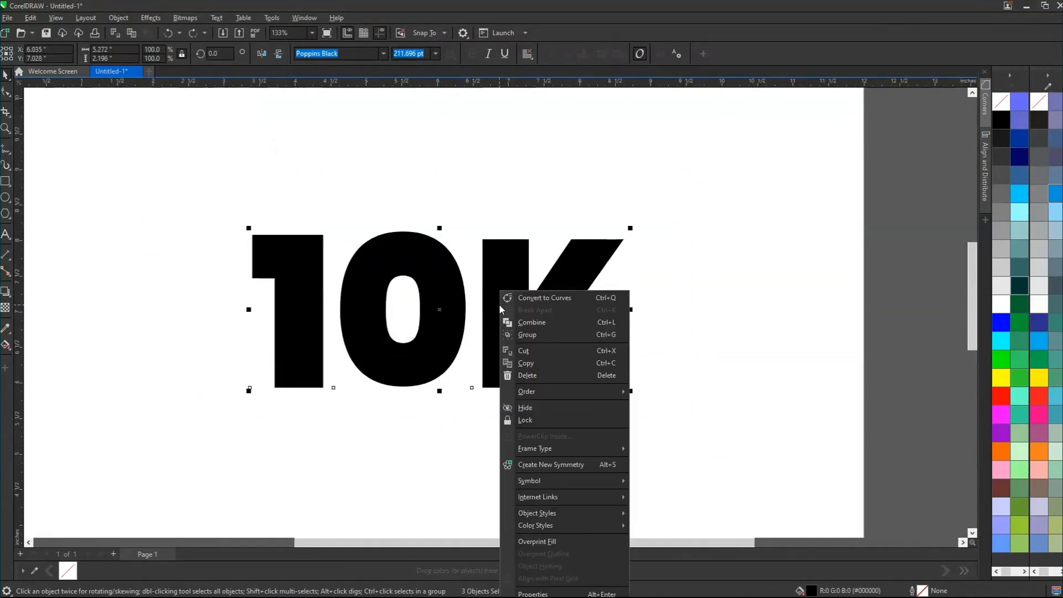
{"action": "left_click", "coordinate": [576, 297]}
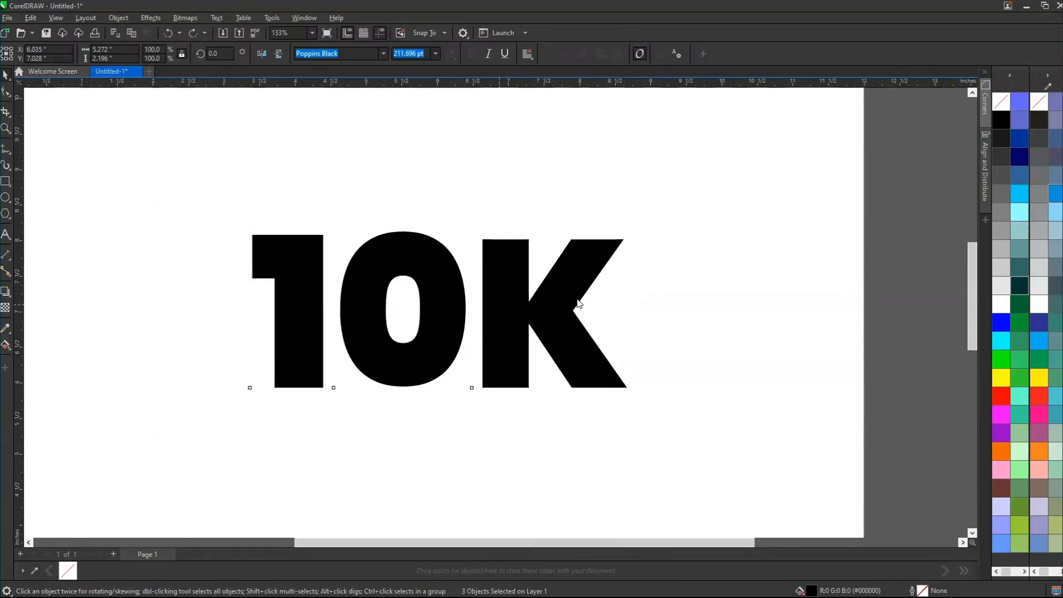
{"action": "left_click", "coordinate": [681, 274]}
Step: Delete the 0 and move the K farther away from the 1 to widen the gap
{"action": "left_click", "coordinate": [294, 254]}
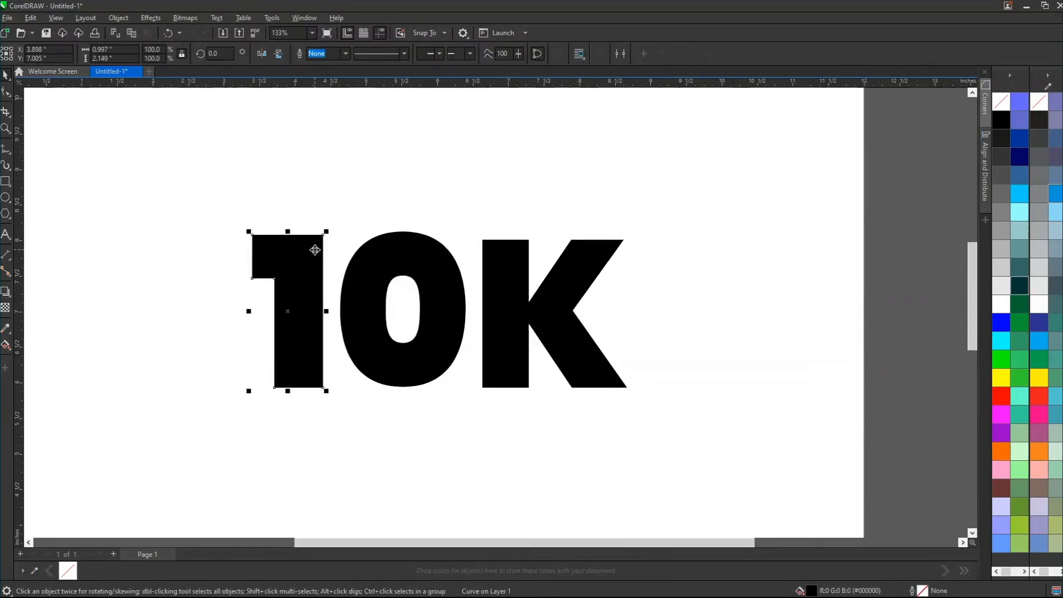
{"action": "left_click", "coordinate": [368, 172]}
{"action": "left_click", "coordinate": [361, 269]}
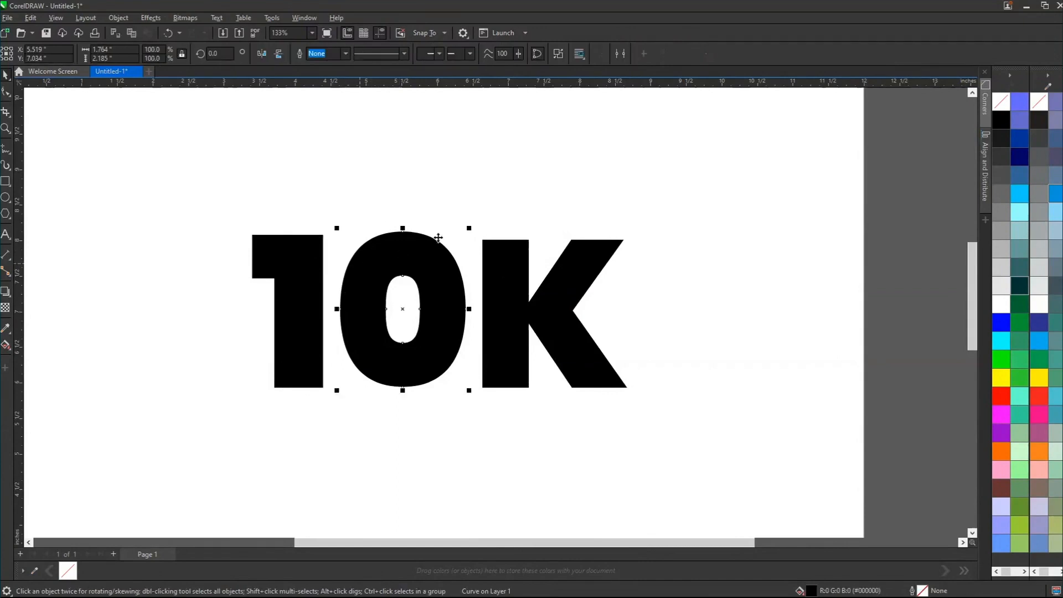
{"action": "left_click", "coordinate": [439, 240]}
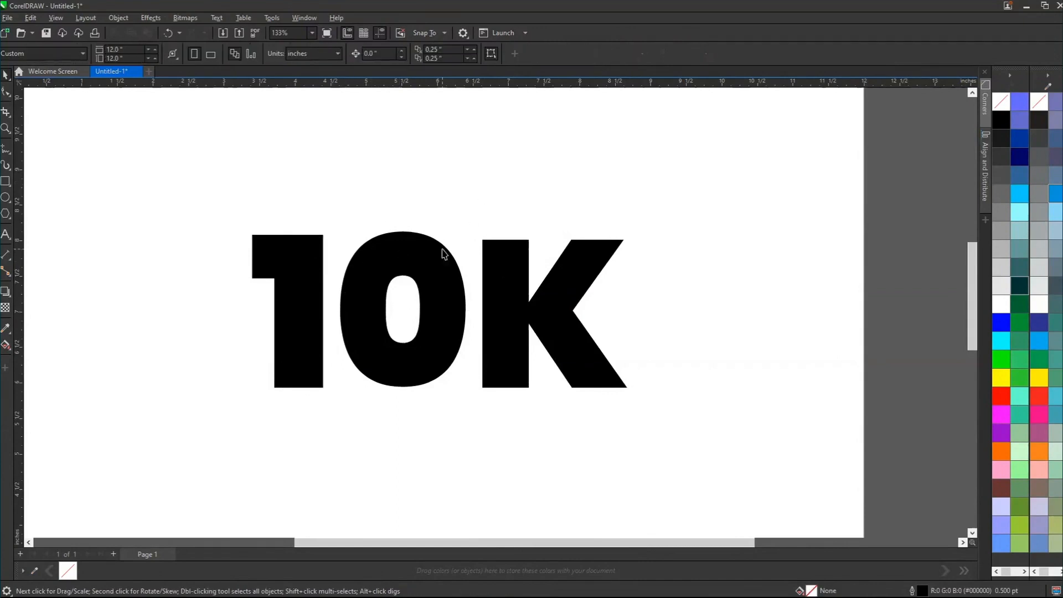
{"action": "left_click", "coordinate": [415, 267]}
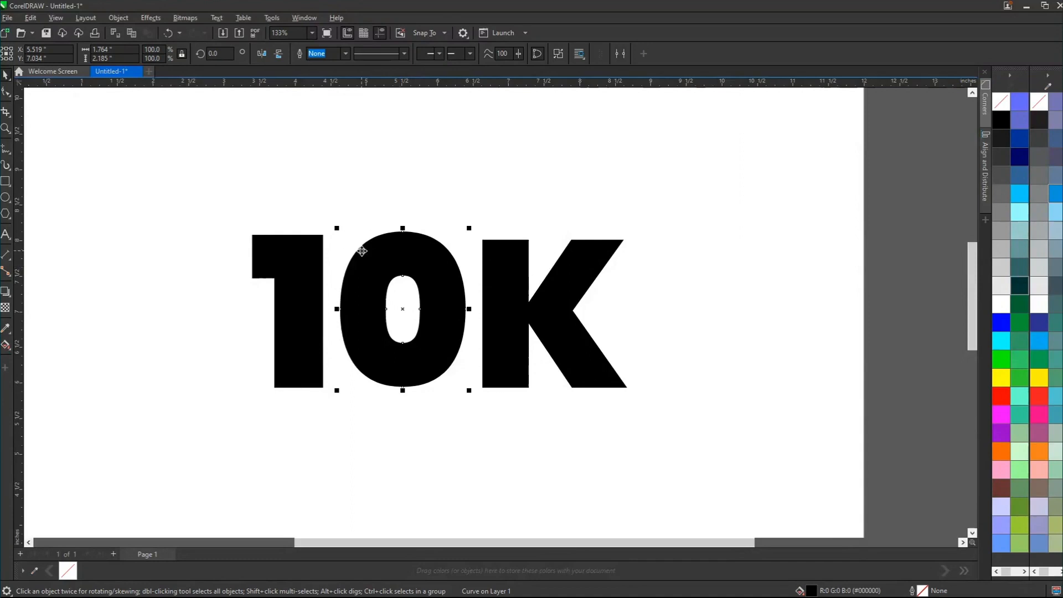
{"action": "key", "text": "Delete"}
{"action": "left_click", "coordinate": [515, 275]}
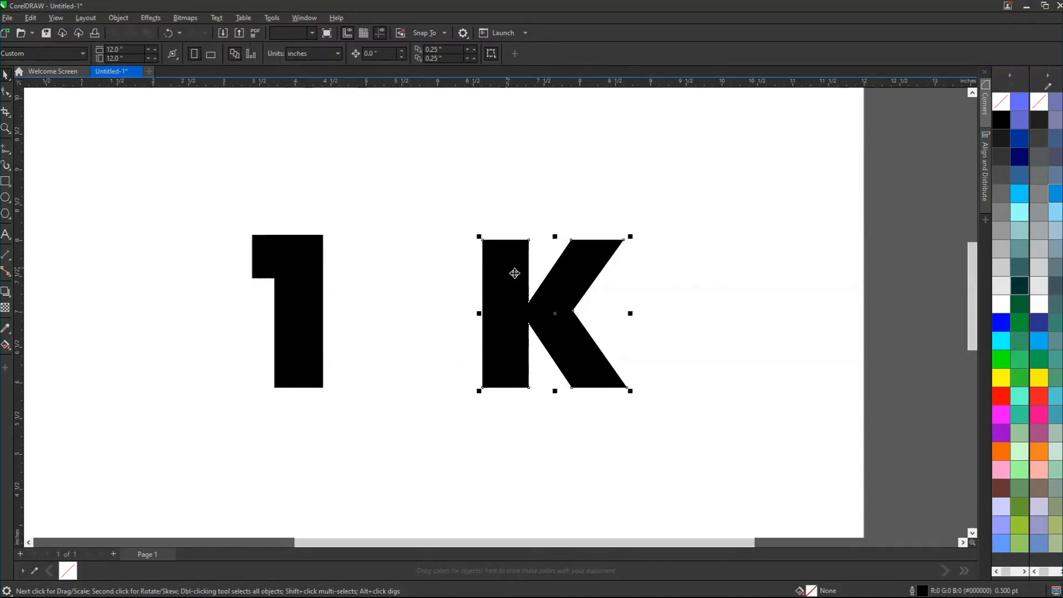
{"action": "left_click_drag", "start_coordinate": [515, 275], "coordinate": [615, 304]}
Step: Draw a circle as tall as the 1 and place it in the gap between the 1 and the K
{"action": "left_click", "coordinate": [288, 277]}
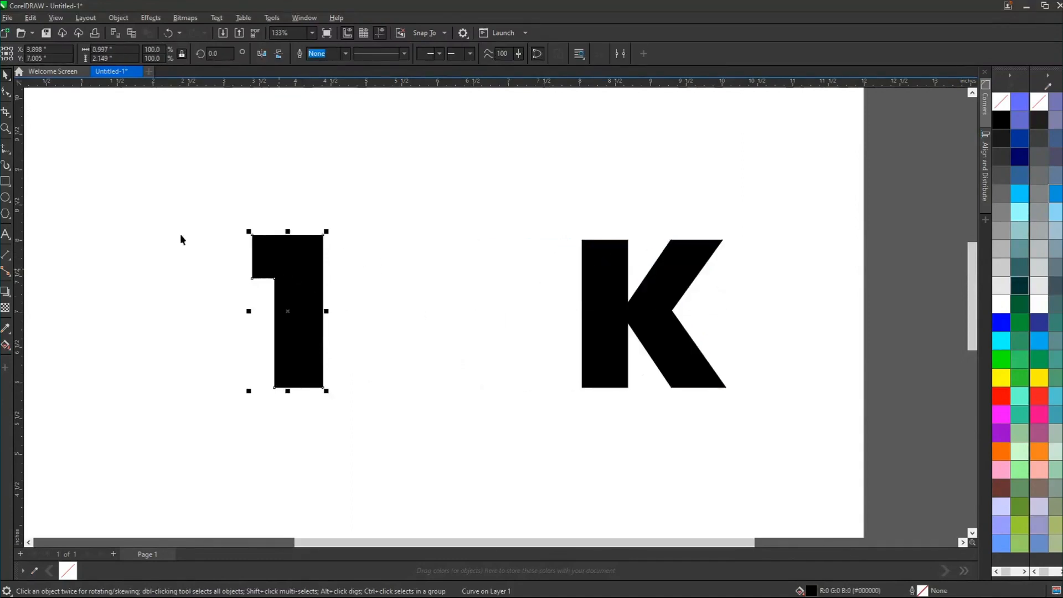
{"action": "left_click", "coordinate": [6, 199]}
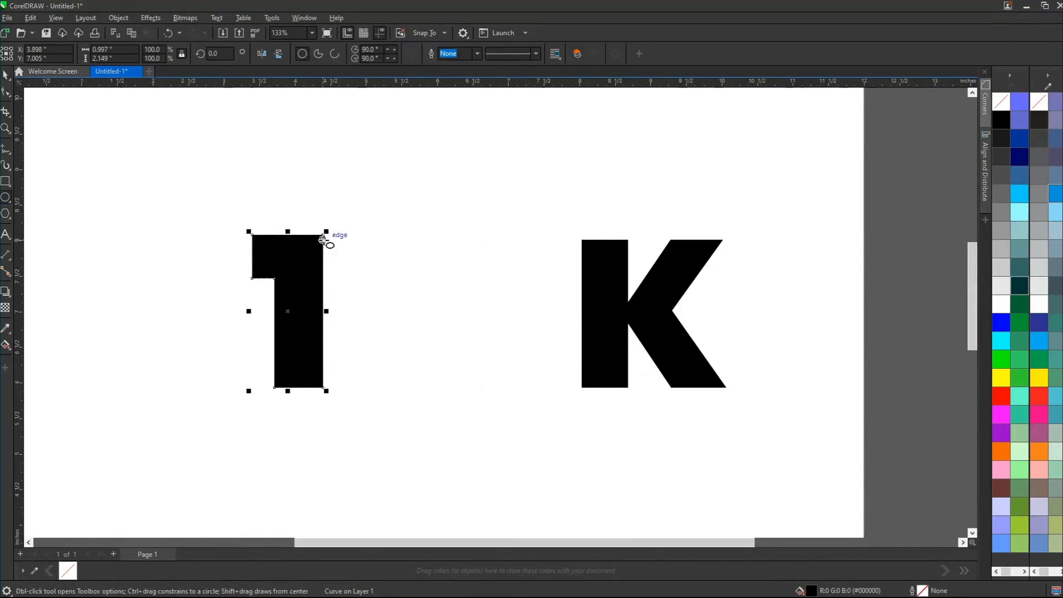
{"action": "mouse_move", "coordinate": [324, 235]}
{"action": "left_mouse_down"}
{"action": "mouse_move", "coordinate": [526, 373]}
{"action": "mouse_move", "coordinate": [321, 394]}
{"action": "mouse_move", "coordinate": [299, 384]}
{"action": "left_mouse_up"}
{"action": "left_click_drag", "start_coordinate": [231, 302], "coordinate": [368, 315]}
{"action": "key", "text": "ctrl+z"}
{"action": "key", "text": "space"}
{"action": "left_click", "coordinate": [260, 319]}
{"action": "left_click_drag", "start_coordinate": [260, 319], "coordinate": [392, 304]}
Step: Extend the 1's stem downward by moving its bottom nodes about 0.82 inches
{"action": "left_click", "coordinate": [300, 293]}
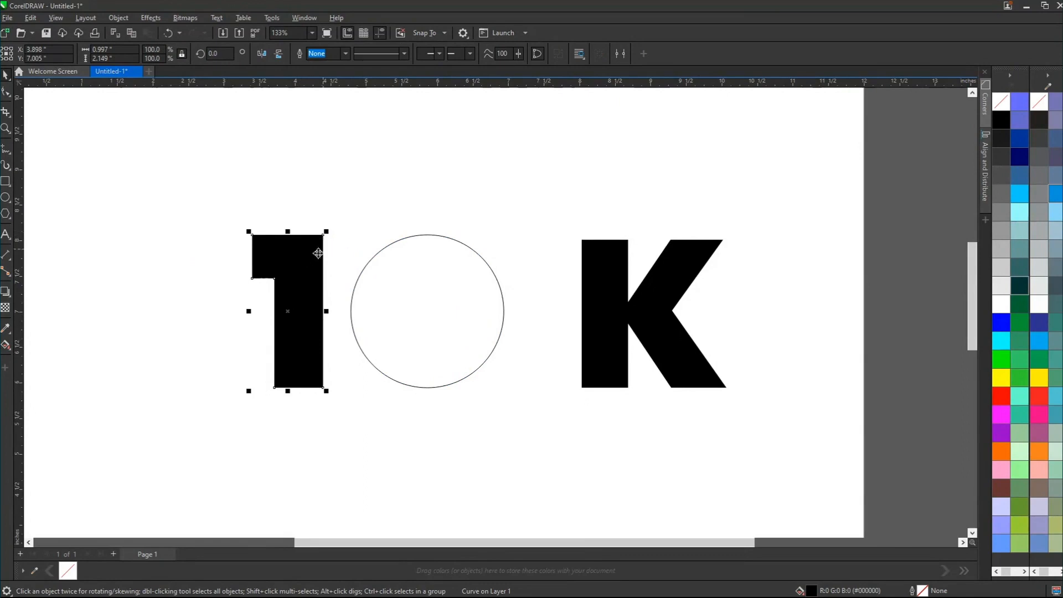
{"action": "key", "text": "F10"}
{"action": "left_click_drag", "start_coordinate": [250, 352], "coordinate": [325, 446]}
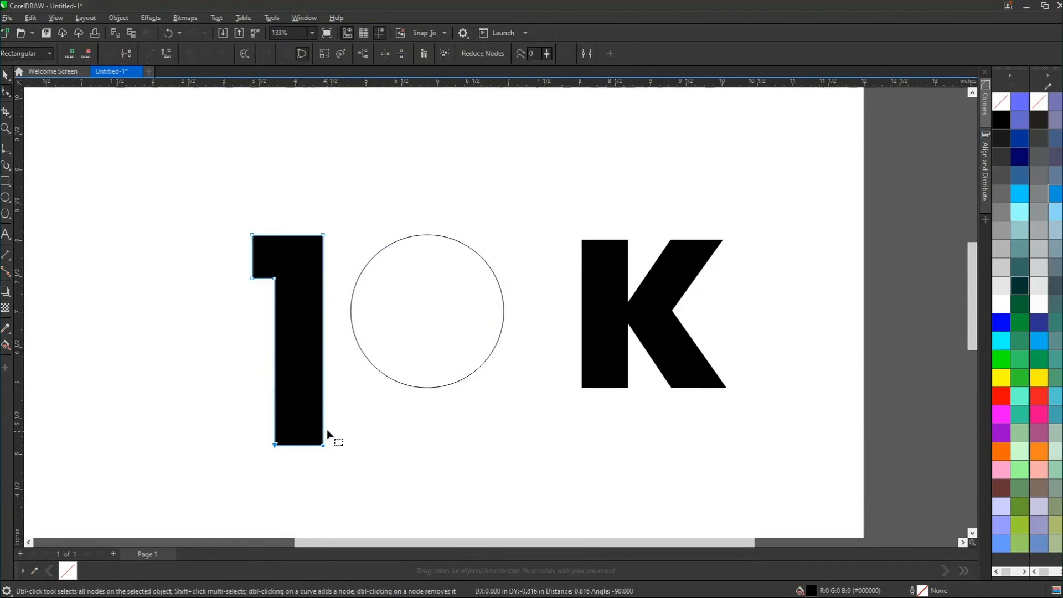
{"action": "key", "text": "space"}
Step: Enlarge the circle to about 2.88 inches and position it between the 1 and the K
{"action": "left_click", "coordinate": [448, 375]}
{"action": "left_click_drag", "start_coordinate": [340, 398], "coordinate": [294, 444]}
{"action": "left_click_drag", "start_coordinate": [385, 380], "coordinate": [440, 384]}
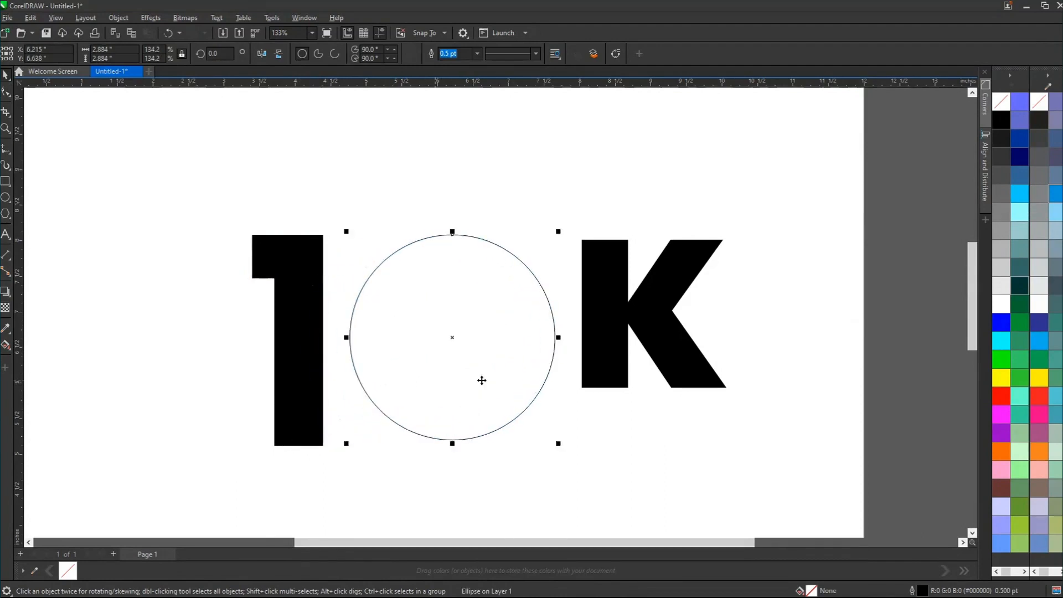
{"action": "left_click", "coordinate": [602, 357]}
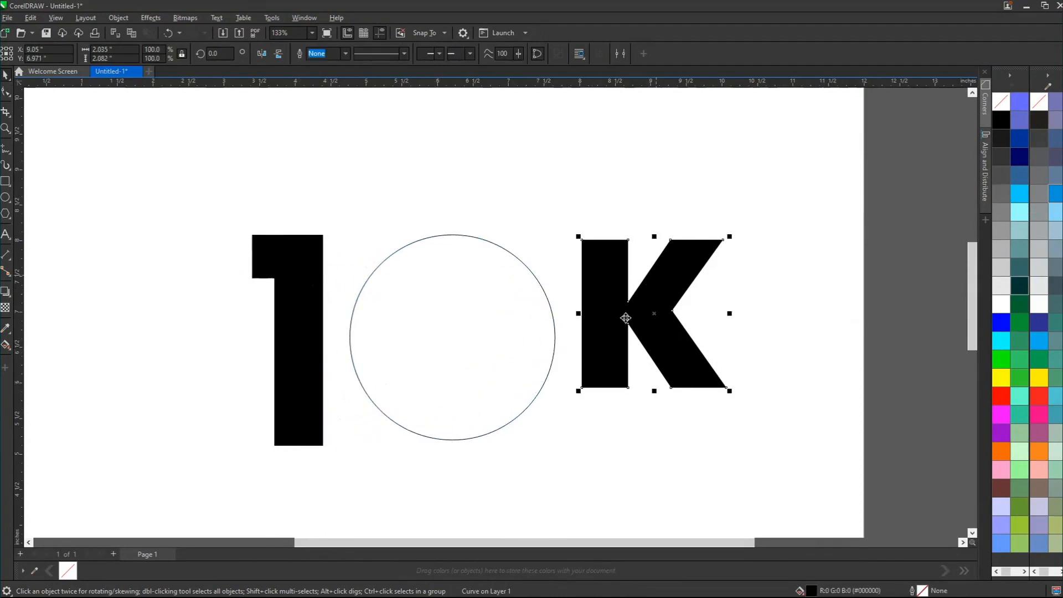
{"action": "left_click", "coordinate": [410, 321]}
{"action": "left_click_drag", "start_coordinate": [387, 339], "coordinate": [380, 339]}
Step: Try a concentric inner copy of the circle about 1.67 inches across
{"action": "left_click", "coordinate": [292, 352]}
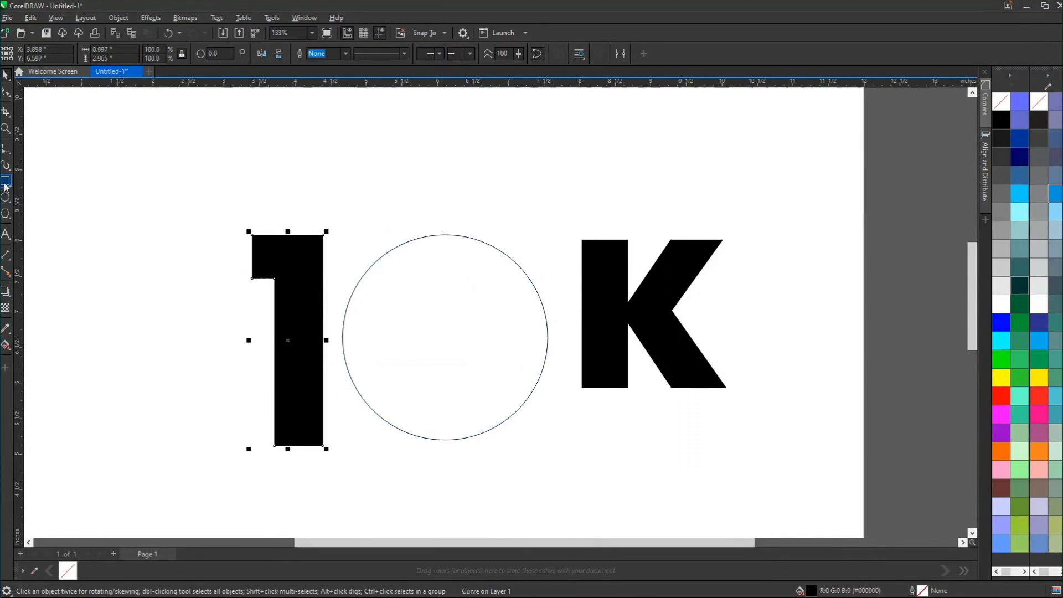
{"action": "left_click", "coordinate": [412, 313]}
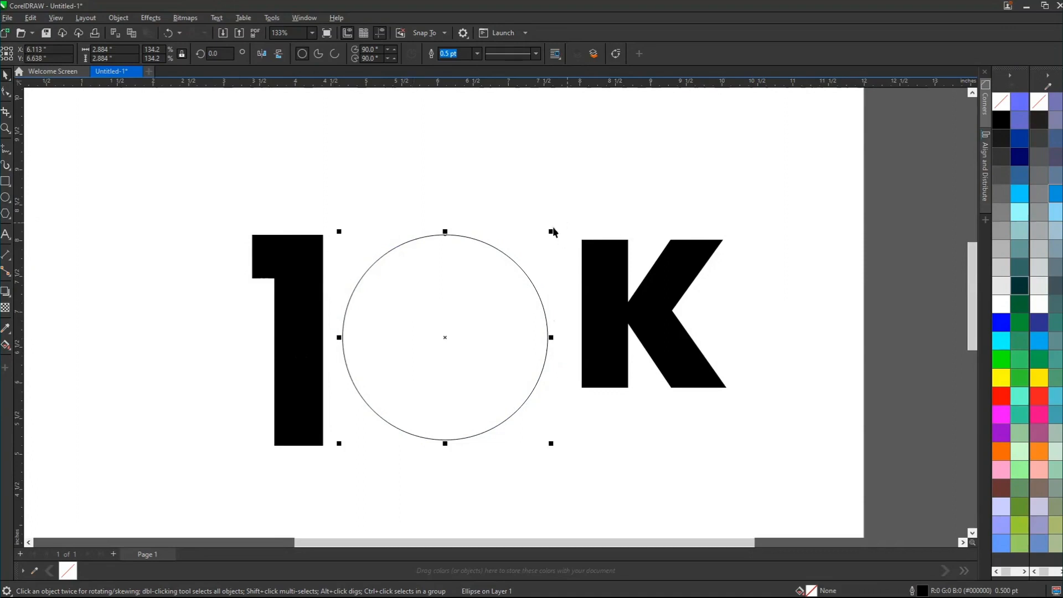
{"action": "left_click_drag", "start_coordinate": [554, 231], "coordinate": [510, 209]}
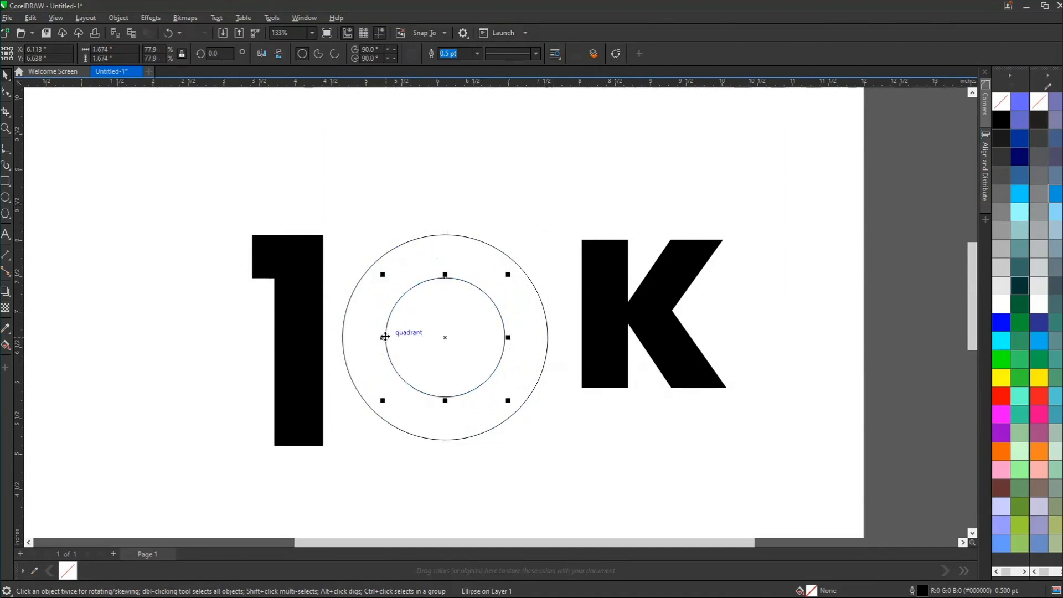
Step: Draw a rectangle about 0.69 by 0.83 inches matching the 1's stem width and move it onto the circle
{"action": "left_click", "coordinate": [321, 347]}
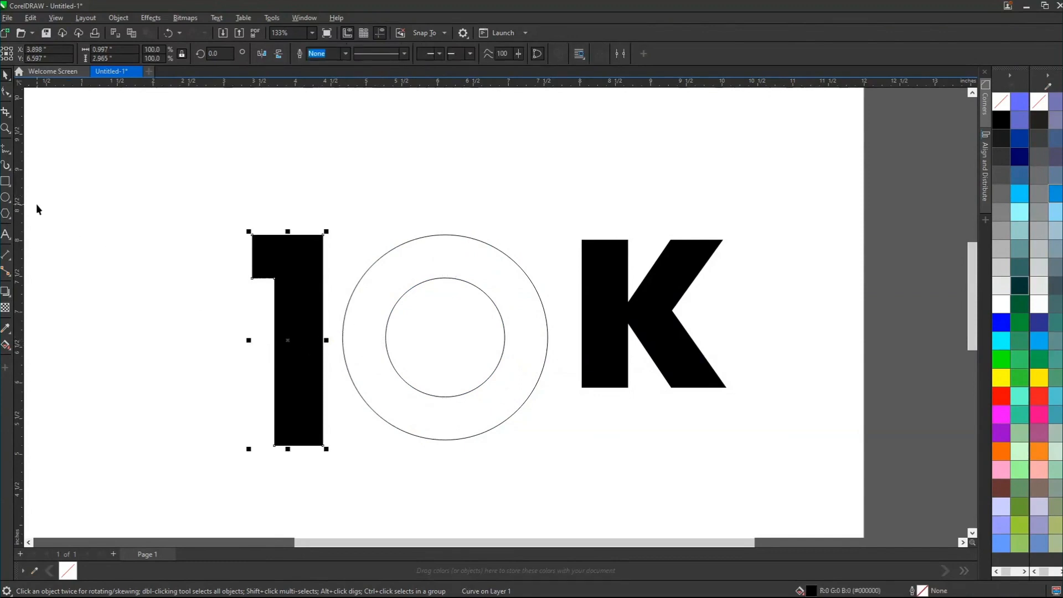
{"action": "left_click", "coordinate": [8, 181]}
{"action": "left_click_drag", "start_coordinate": [275, 314], "coordinate": [464, 351]}
Step: Delete the inner circle and align the rectangle's left edge with the outer circle's left edge
{"action": "key", "text": "space"}
{"action": "left_click", "coordinate": [396, 331]}
{"action": "key", "text": "Delete"}
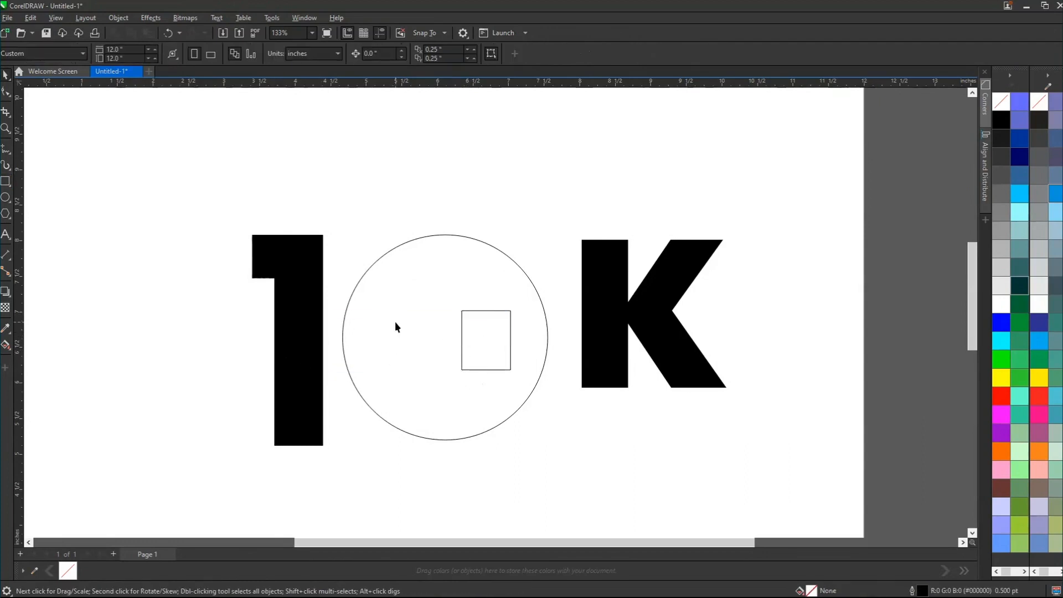
{"action": "left_click", "coordinate": [462, 339]}
{"action": "left_click_drag", "start_coordinate": [461, 339], "coordinate": [343, 339]}
Step: Create a concentric inner copy of the circle, about 1.53 inches across, reaching the rectangle's right edge
{"action": "left_click", "coordinate": [437, 319]}
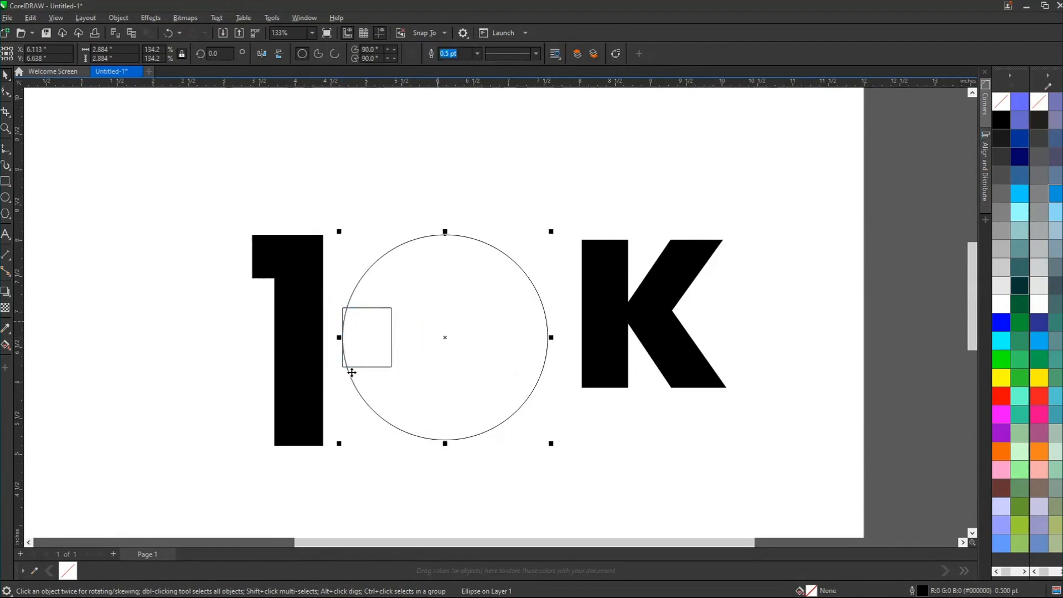
{"action": "left_click_drag", "start_coordinate": [340, 448], "coordinate": [387, 491]}
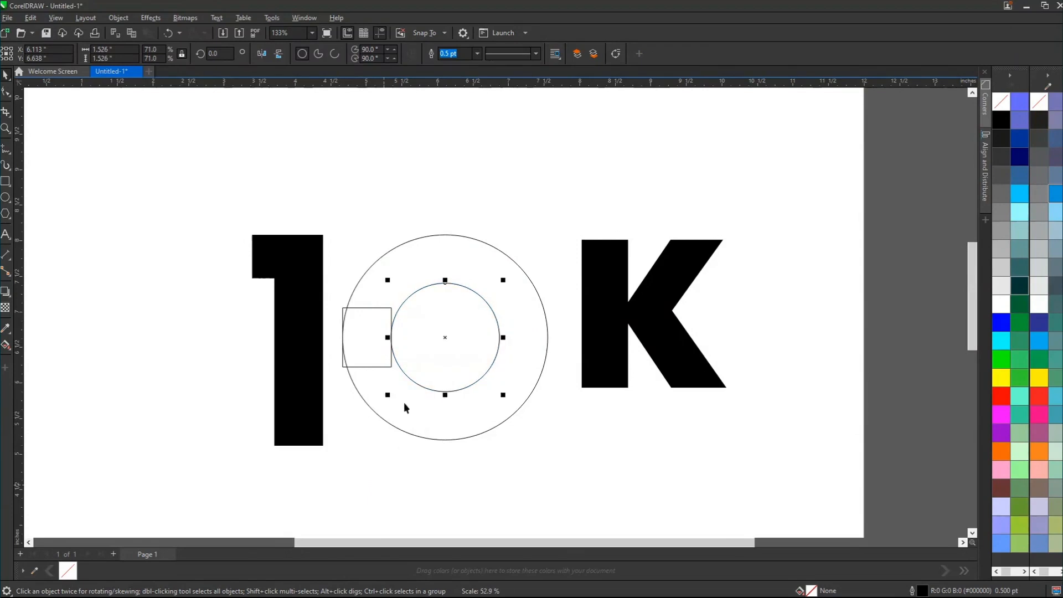
{"action": "left_click", "coordinate": [357, 343]}
{"action": "scroll", "coordinate": [403, 327], "scroll_direction": "up", "scroll_amount": 5}
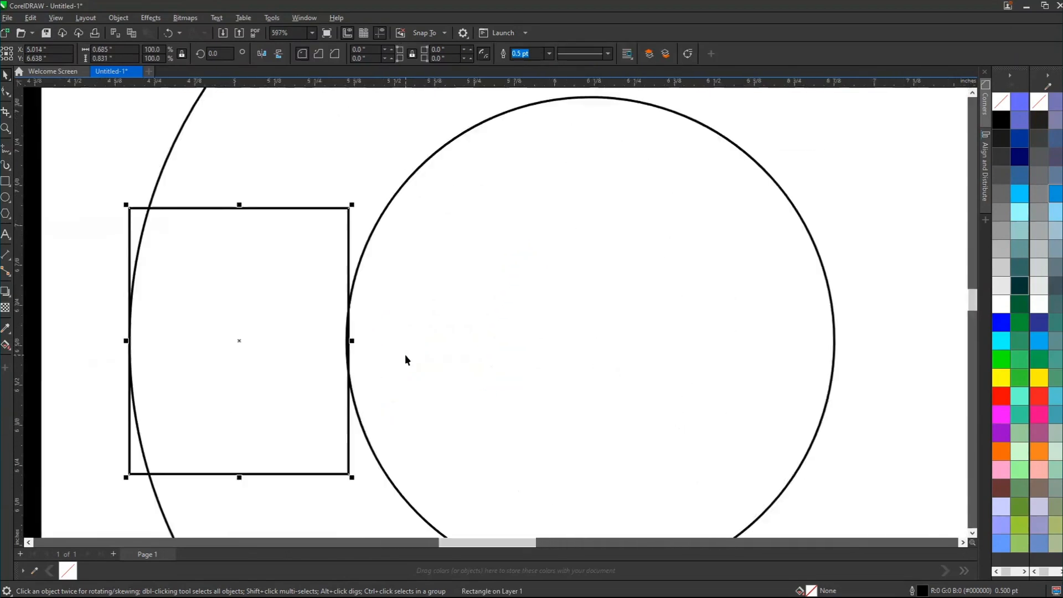
{"action": "left_click", "coordinate": [406, 300]}
{"action": "scroll", "coordinate": [406, 299], "scroll_direction": "down", "scroll_amount": 2}
{"action": "left_click", "coordinate": [305, 237]}
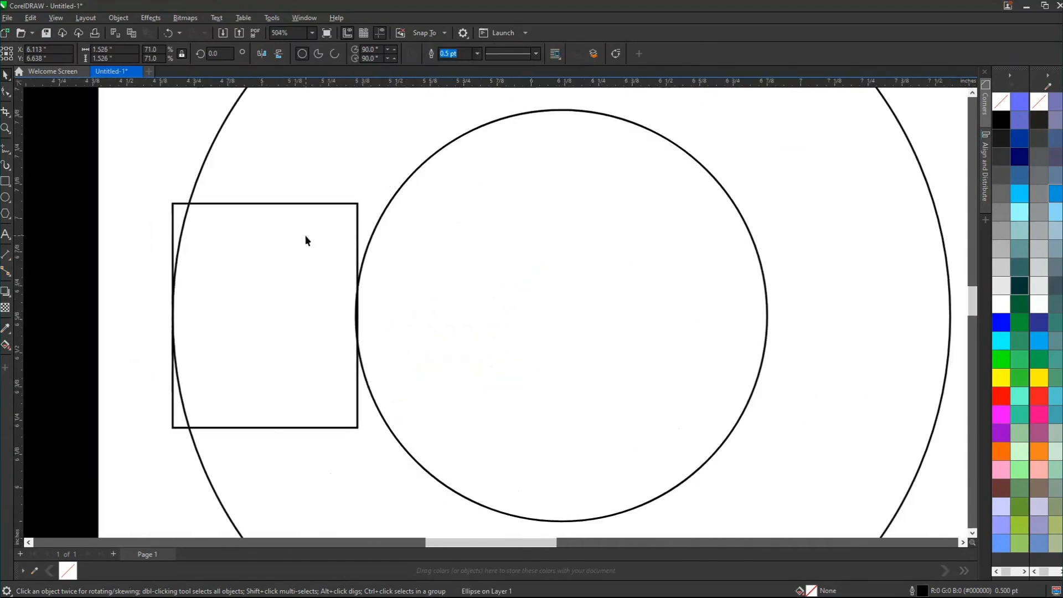
Step: Stretch the guide rectangle to about 4.14 inches tall and fine-tune the inner circle's size against its right edge
{"action": "scroll", "coordinate": [307, 257], "scroll_direction": "down", "scroll_amount": 2}
{"action": "left_click_drag", "start_coordinate": [287, 234], "coordinate": [288, 55]}
{"action": "left_click", "coordinate": [416, 304]}
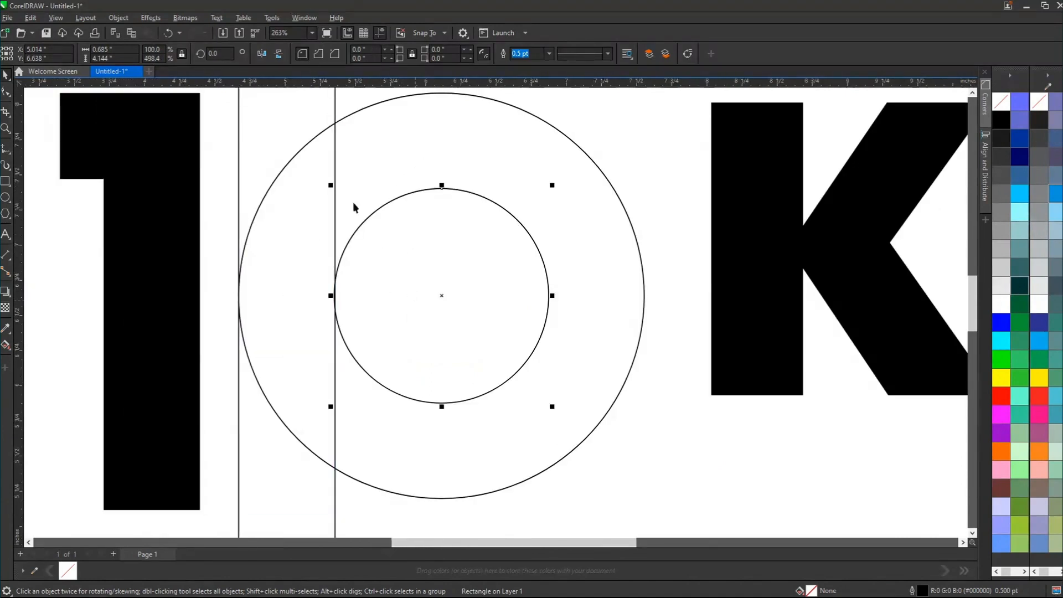
{"action": "scroll", "coordinate": [337, 192], "scroll_direction": "up", "scroll_amount": 2}
{"action": "left_click_drag", "start_coordinate": [327, 184], "coordinate": [331, 176]}
{"action": "scroll", "coordinate": [345, 311], "scroll_direction": "down", "scroll_amount": 3}
Step: Delete the tall guide rectangle overlapping the circles
{"action": "left_click", "coordinate": [297, 360]}
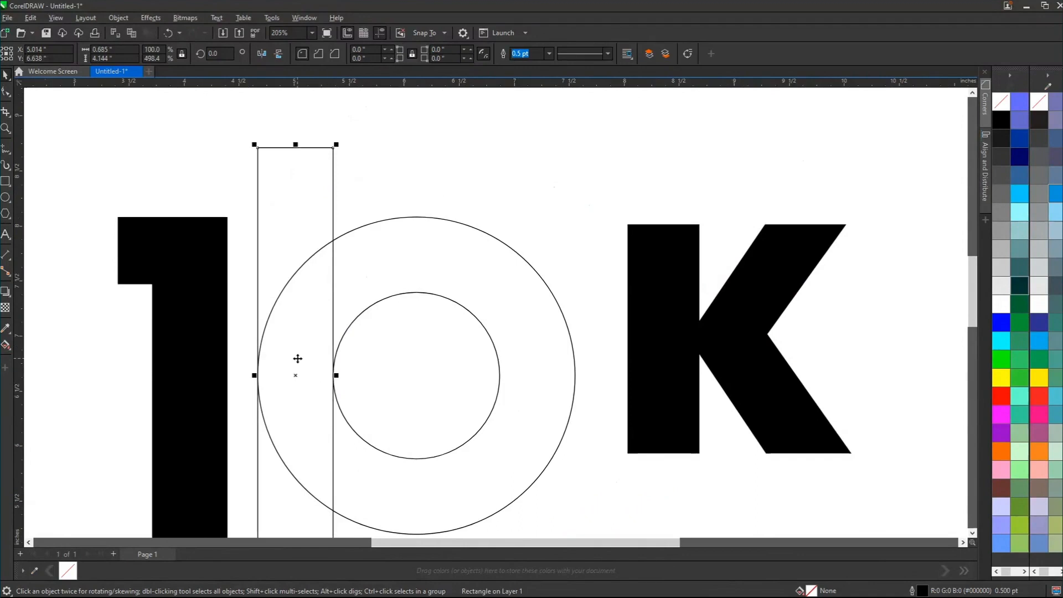
{"action": "key", "text": "Delete"}
{"action": "scroll", "coordinate": [275, 287], "scroll_direction": "down", "scroll_amount": 2}
{"action": "key", "text": "z"}
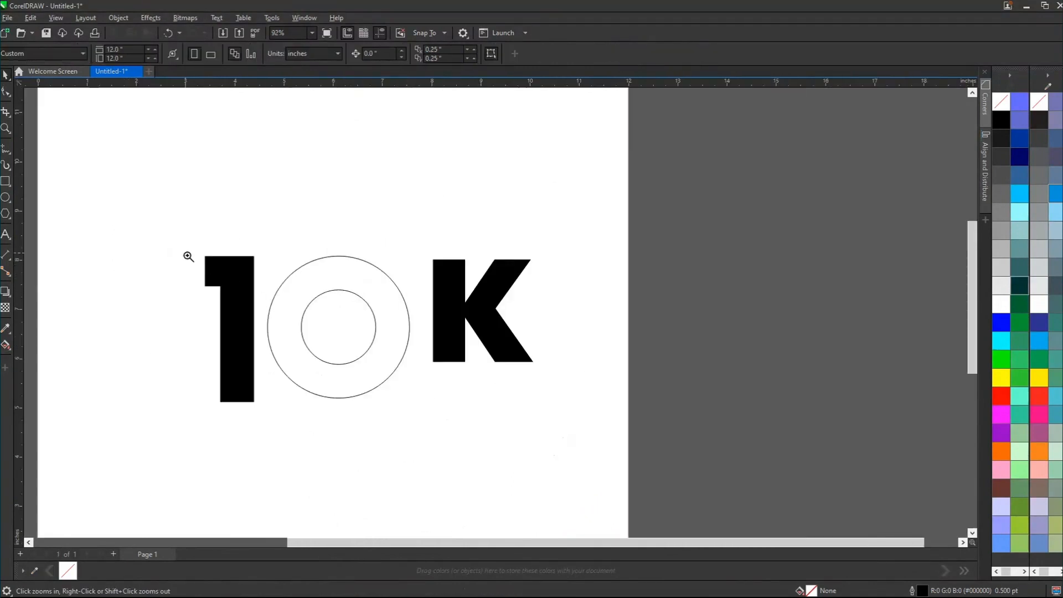
{"action": "left_click_drag", "start_coordinate": [131, 211], "coordinate": [574, 463]}
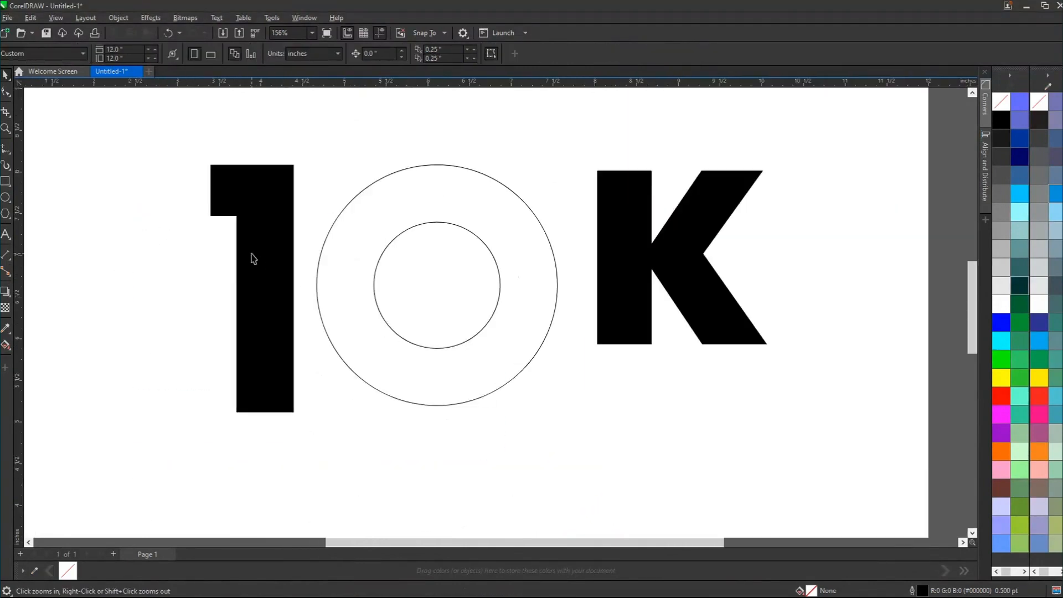
{"action": "key", "text": "space"}
{"action": "left_click", "coordinate": [288, 282]}
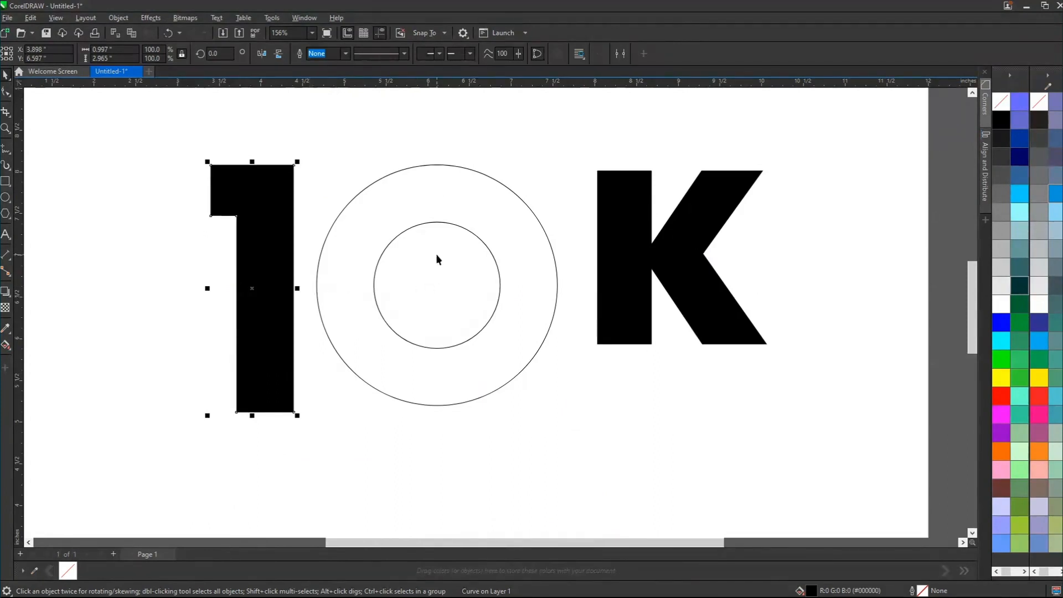
Step: Draw a rectangle about 0.95 by 3.38 inches covering the K's vertical stem, with its right edge on the stem's edge
{"action": "left_click", "coordinate": [624, 267]}
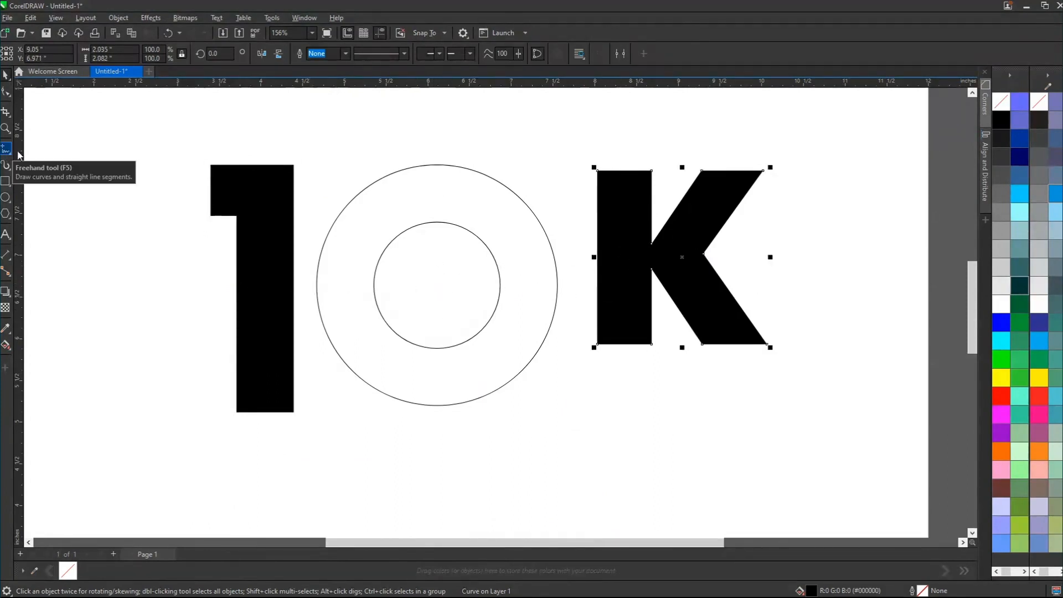
{"action": "left_click", "coordinate": [7, 182]}
{"action": "left_click_drag", "start_coordinate": [652, 244], "coordinate": [573, 124]}
{"action": "left_click_drag", "start_coordinate": [612, 246], "coordinate": [612, 408]}
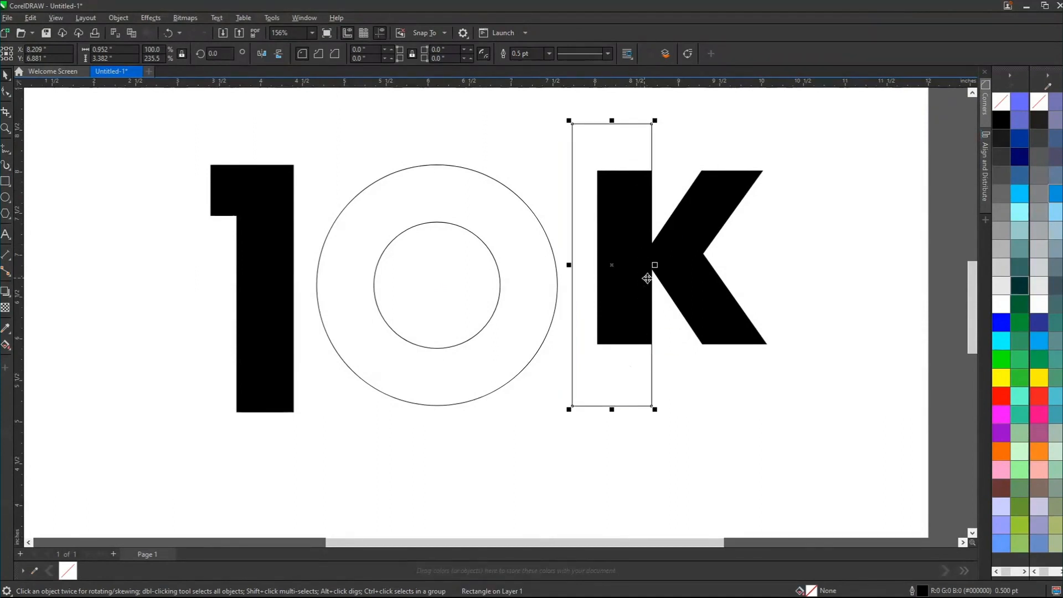
Step: Trim the K's vertical stem away with the rectangle and delete the rectangle
{"action": "left_click", "coordinate": [687, 238], "text": "shift"}
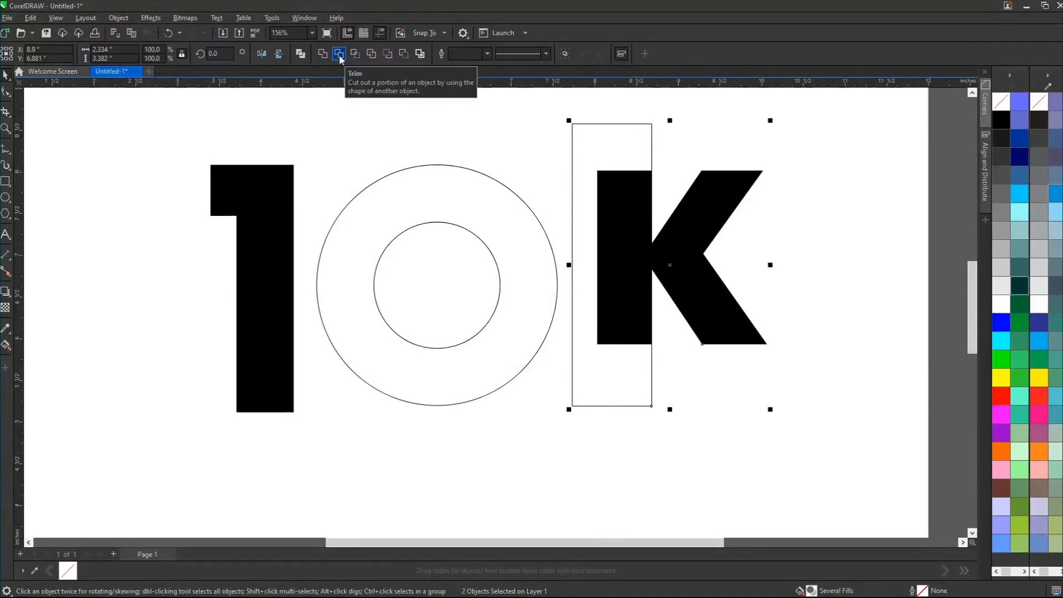
{"action": "left_click", "coordinate": [123, 18]}
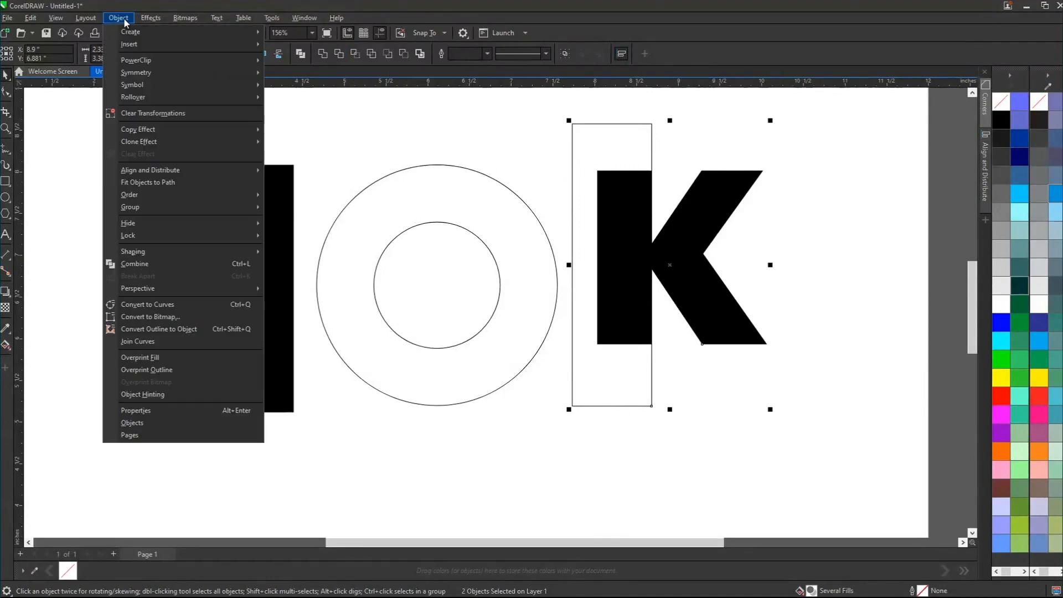
{"action": "mouse_move", "coordinate": [160, 254]}
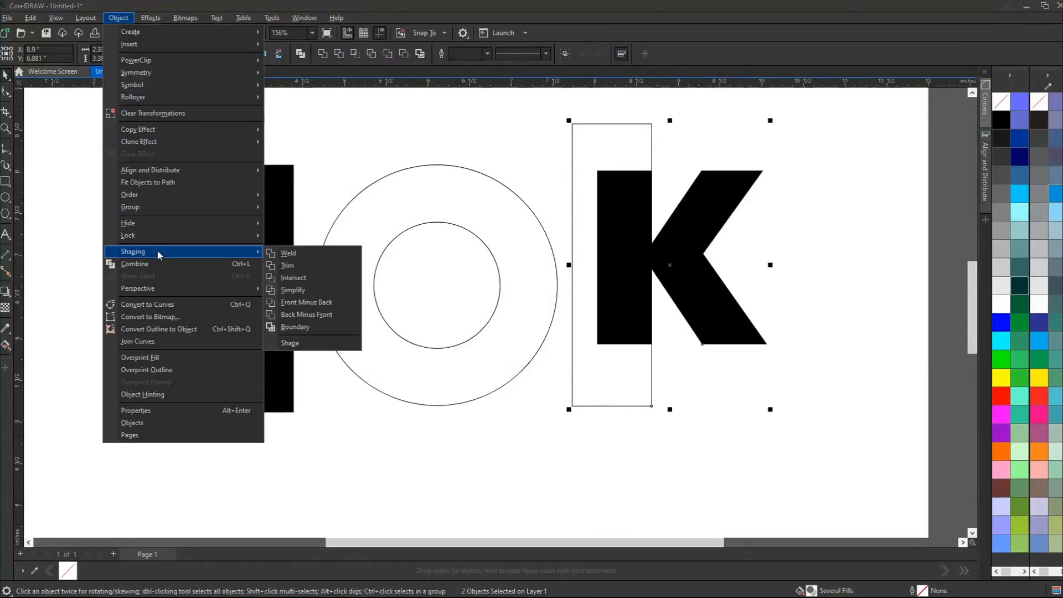
{"action": "left_click", "coordinate": [298, 266]}
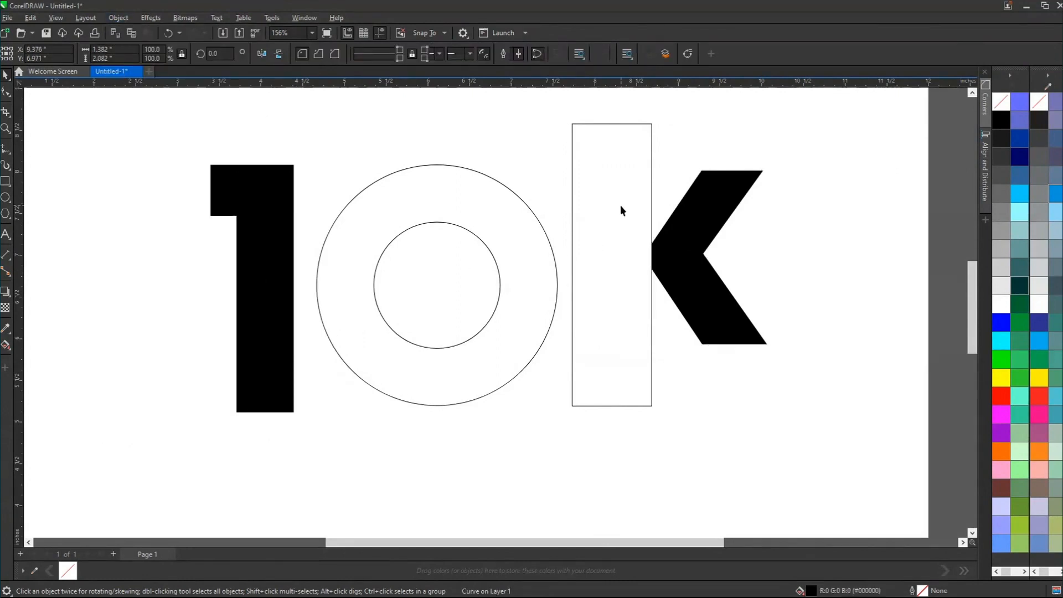
{"action": "left_click", "coordinate": [620, 206]}
{"action": "key", "text": "Delete"}
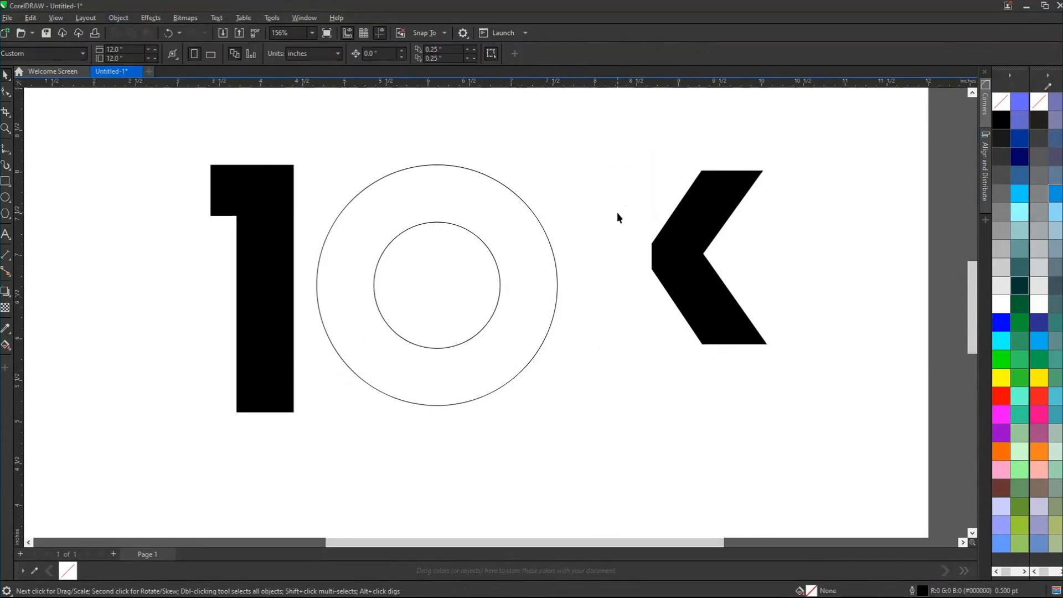
Step: Group the two circles and move them away to the left side of the 1
{"action": "left_click", "coordinate": [705, 226]}
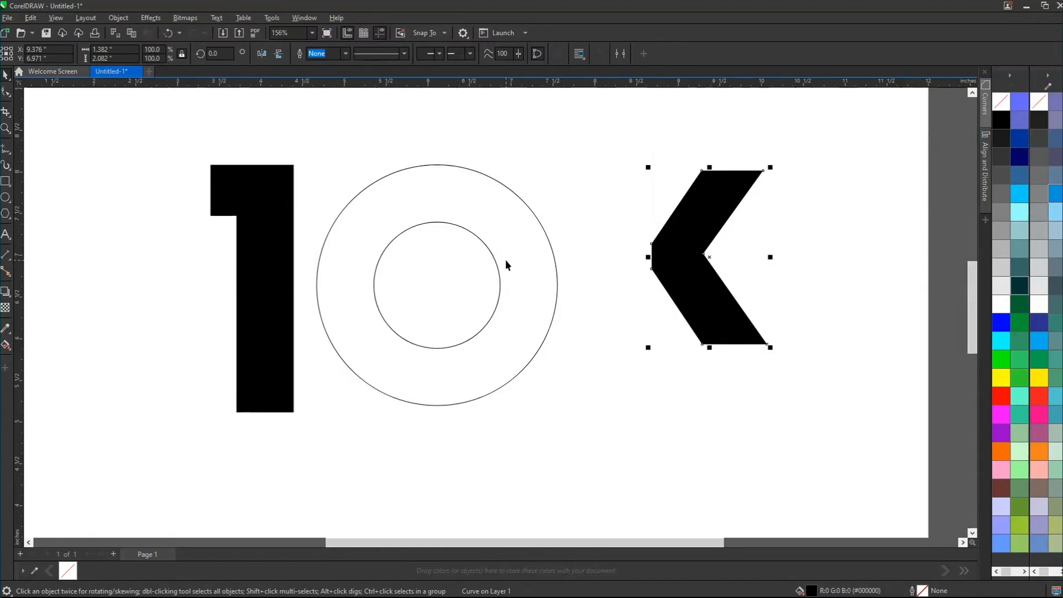
{"action": "left_click", "coordinate": [557, 260]}
{"action": "left_click", "coordinate": [732, 193]}
{"action": "left_click", "coordinate": [370, 289]}
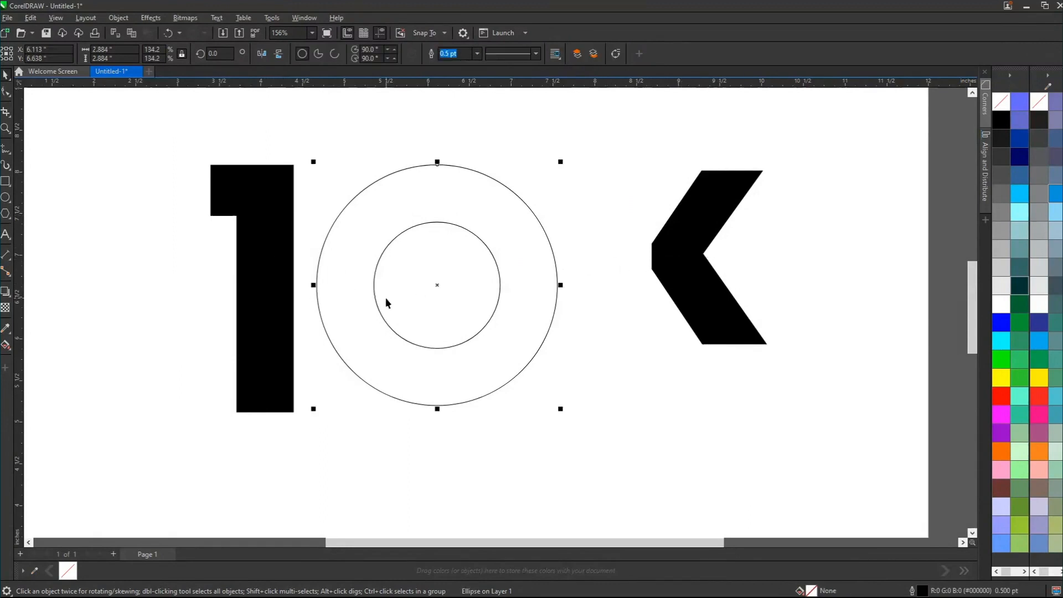
{"action": "left_click", "coordinate": [422, 282]}
{"action": "left_click", "coordinate": [368, 259], "text": "shift"}
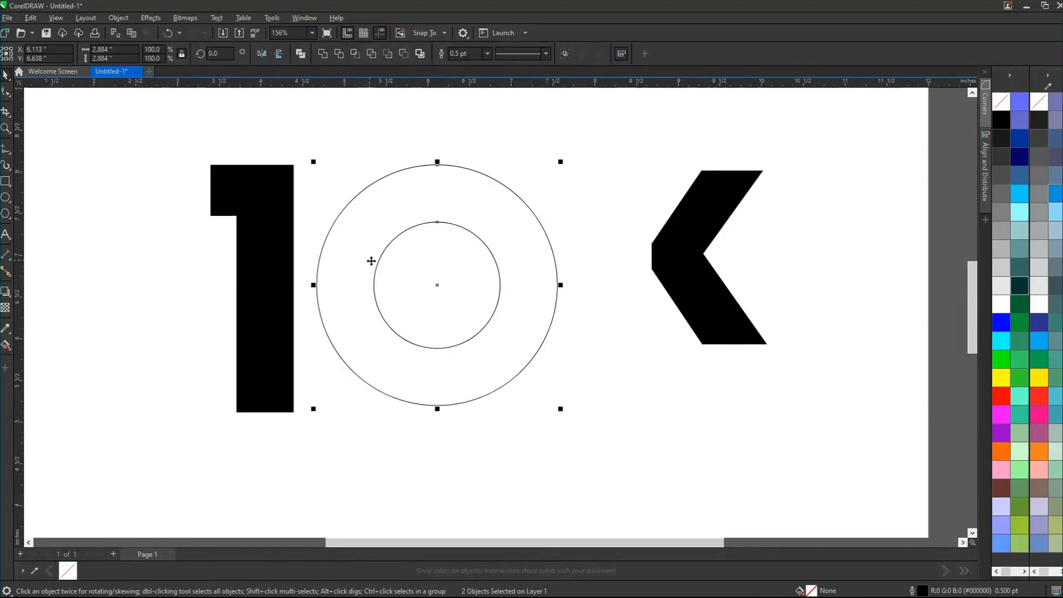
{"action": "key", "text": "ctrl+g"}
{"action": "left_click_drag", "start_coordinate": [502, 297], "coordinate": [114, 289]}
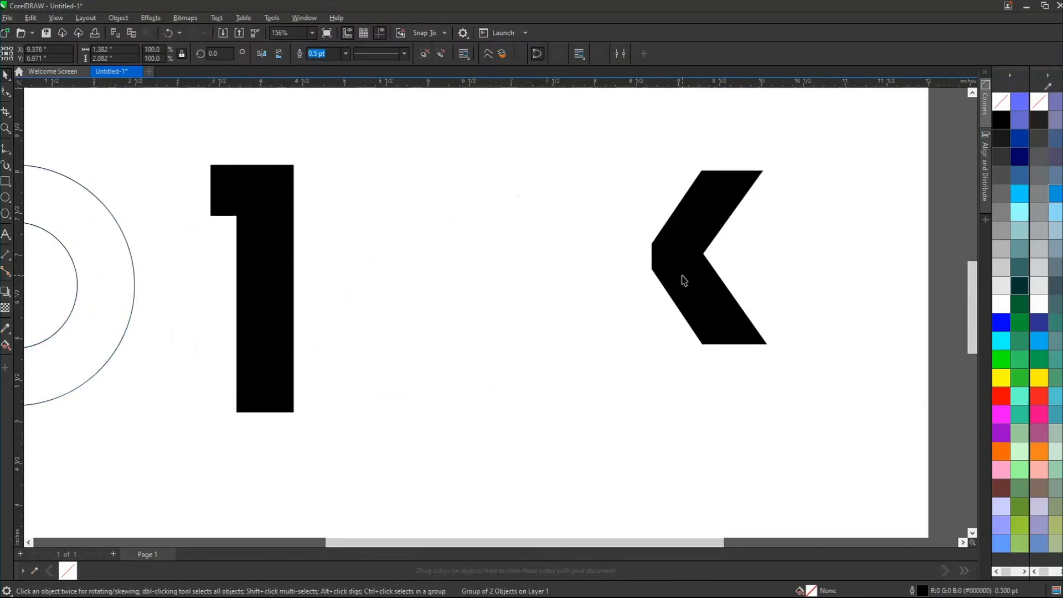
Step: Move the trimmed K beside the 1 and align it to the 1's horizontal centre line
{"action": "left_click_drag", "start_coordinate": [683, 280], "coordinate": [351, 280]}
{"action": "left_click", "coordinate": [275, 280], "text": "shift"}
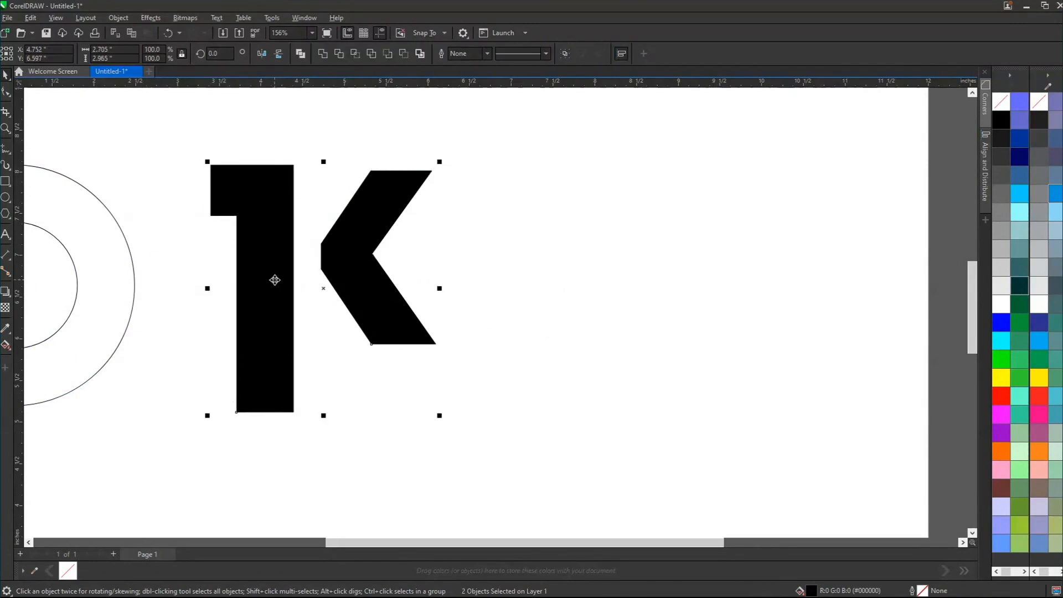
{"action": "key", "text": "c"}
{"action": "left_click", "coordinate": [510, 225]}
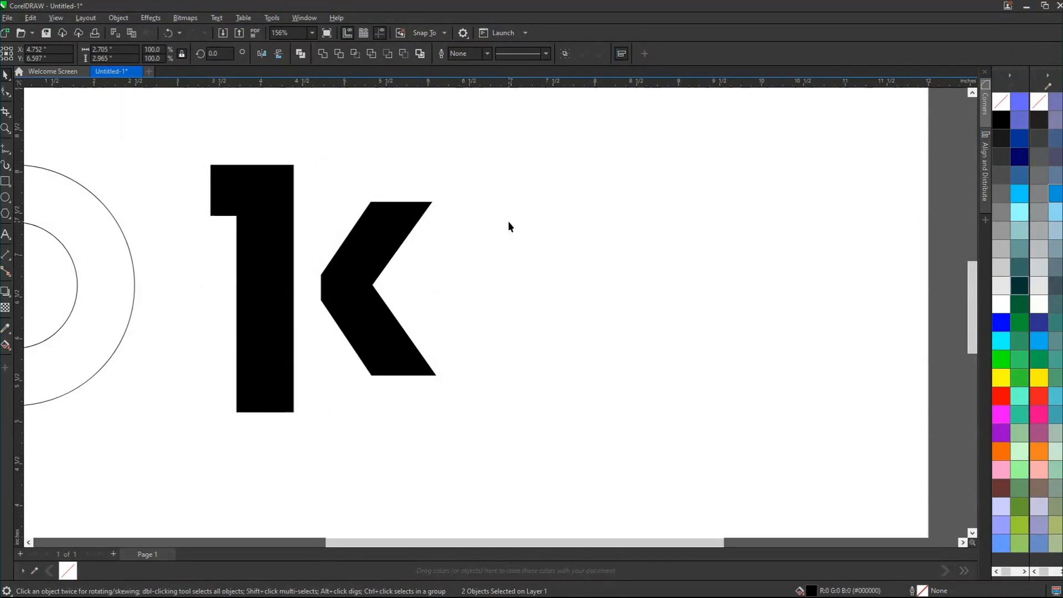
Step: Draw a horizontal guide line from the 1's top edge past the K and copy it to the 1's bottom edge
{"action": "left_click", "coordinate": [360, 288]}
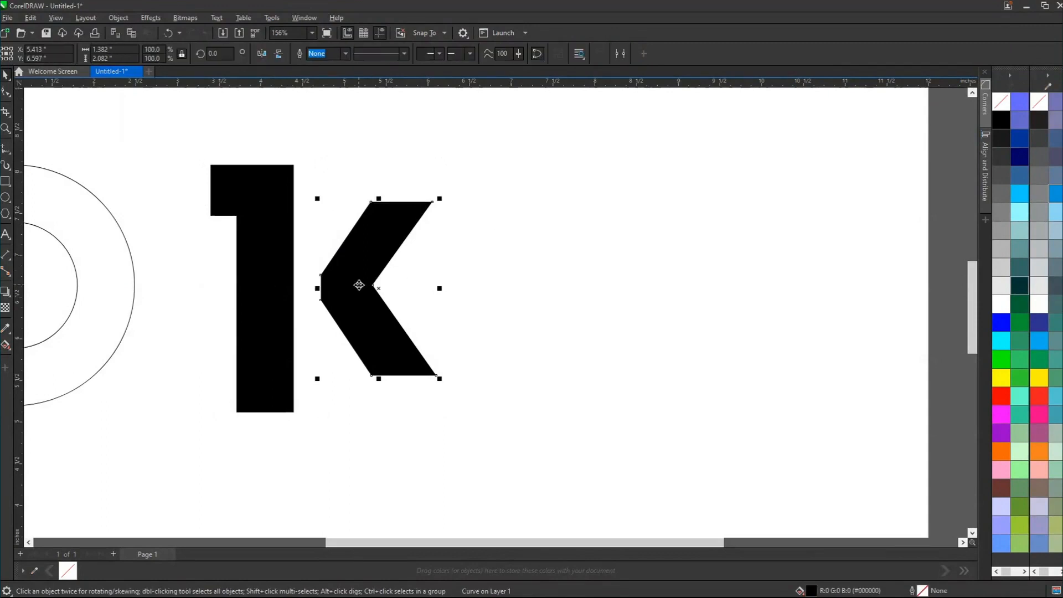
{"action": "left_click", "coordinate": [6, 151]}
{"action": "left_click", "coordinate": [243, 165]}
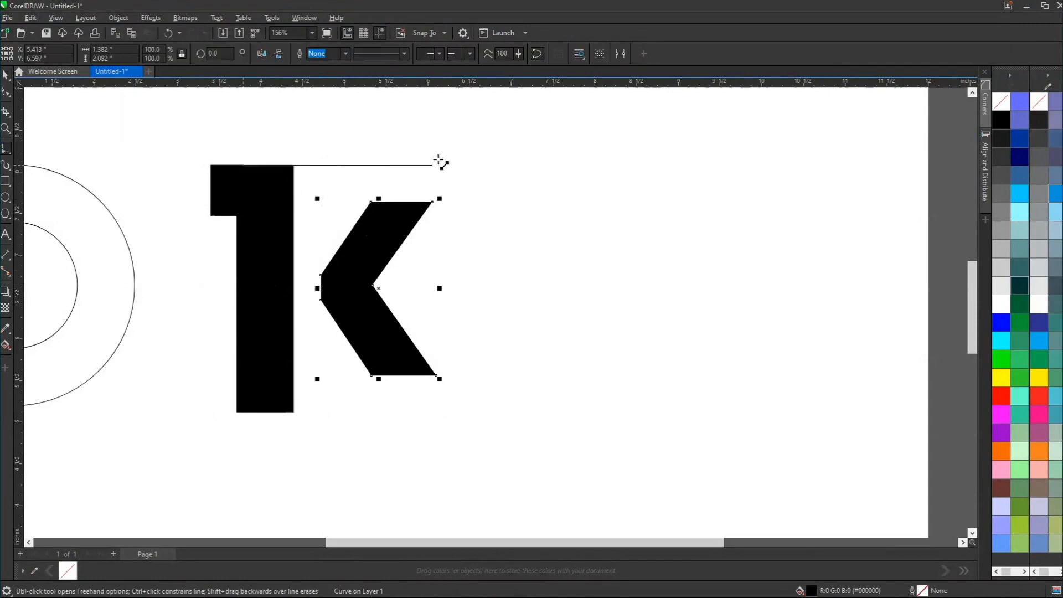
{"action": "left_click", "coordinate": [537, 151]}
{"action": "key", "text": "space"}
{"action": "left_click_drag", "start_coordinate": [277, 165], "coordinate": [274, 412]}
Step: Draw a diagonal guide line along the K's lower outer edge and extend it to about 1.23 by 1.83 inches
{"action": "left_click", "coordinate": [373, 341]}
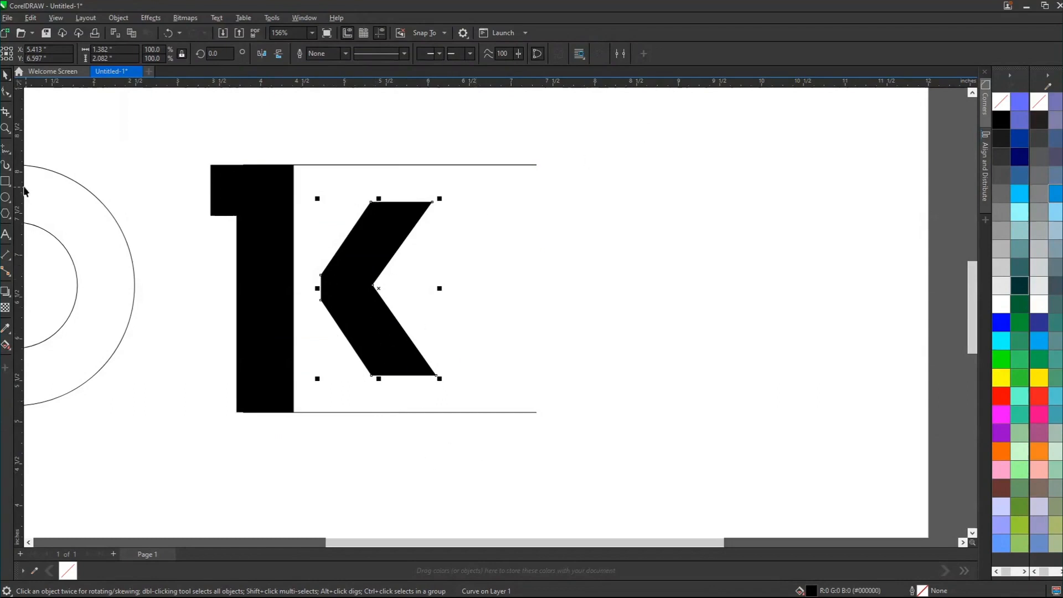
{"action": "left_click", "coordinate": [5, 149]}
{"action": "left_click", "coordinate": [332, 318]}
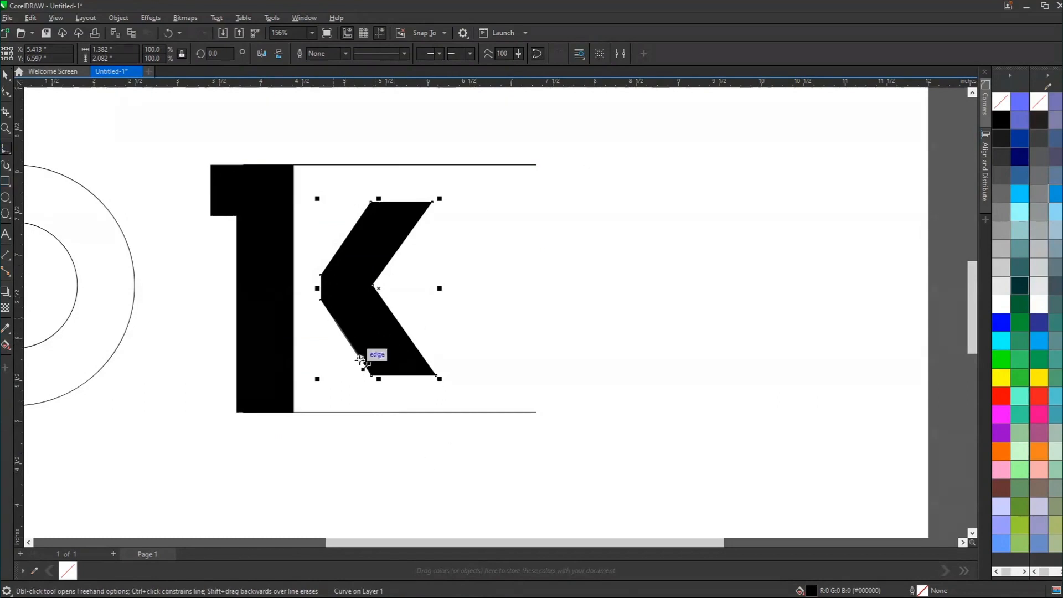
{"action": "left_click", "coordinate": [373, 376]}
{"action": "left_click", "coordinate": [373, 376]}
{"action": "left_click", "coordinate": [439, 474]}
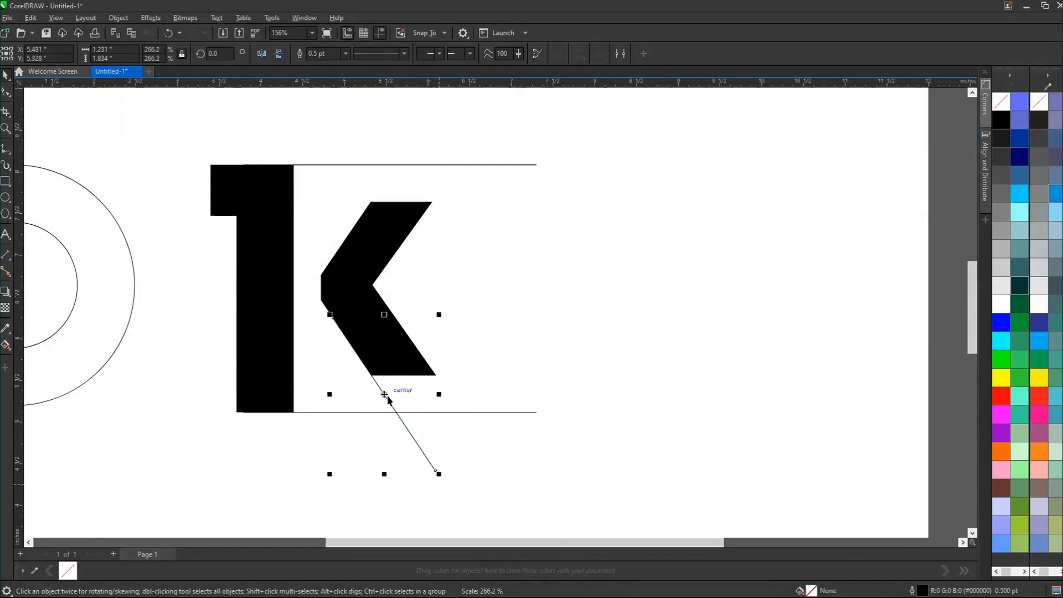
{"action": "key", "text": "space"}
Step: Copy the diagonal line to the K's lower inner edge and position it through the K's bottom-right corner
{"action": "left_click_drag", "start_coordinate": [361, 361], "coordinate": [416, 347]}
{"action": "right_click", "coordinate": [414, 344]}
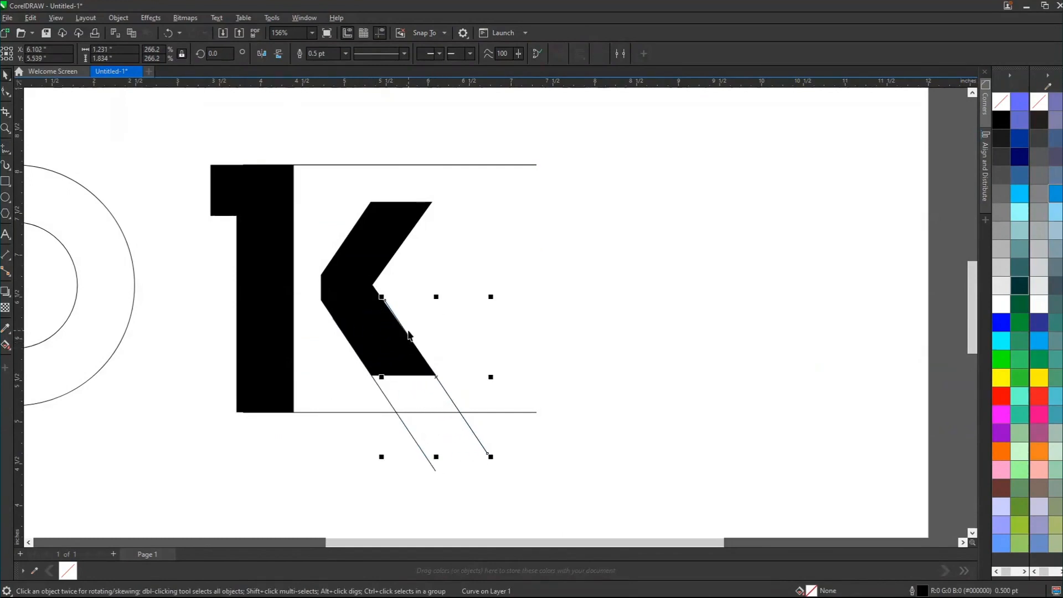
{"action": "scroll", "coordinate": [407, 330], "scroll_direction": "up", "scroll_amount": 6}
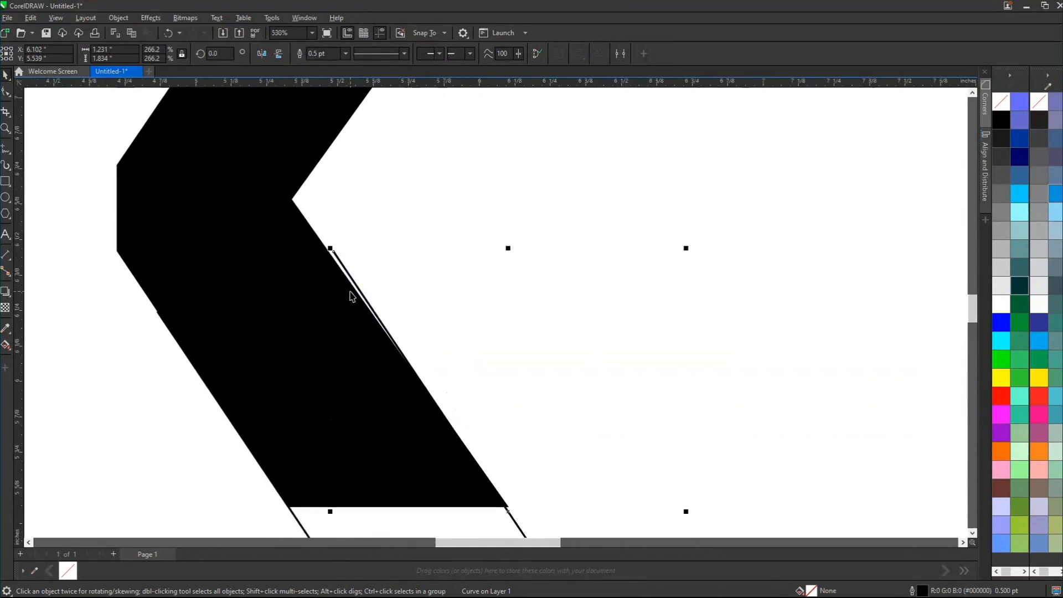
{"action": "scroll", "coordinate": [375, 315], "scroll_direction": "down", "scroll_amount": 5}
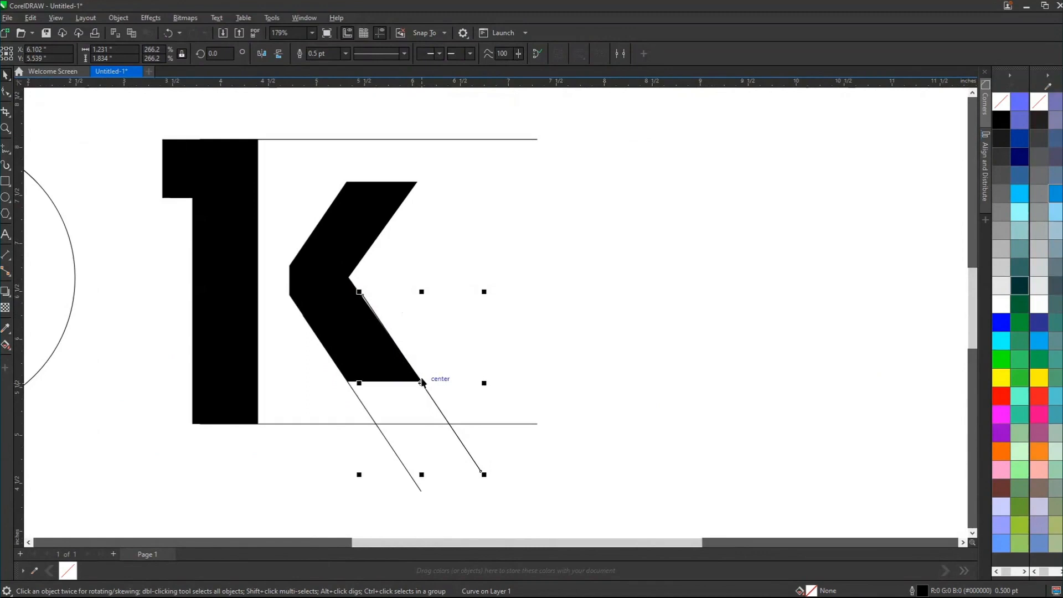
{"action": "left_click_drag", "start_coordinate": [422, 381], "coordinate": [446, 382]}
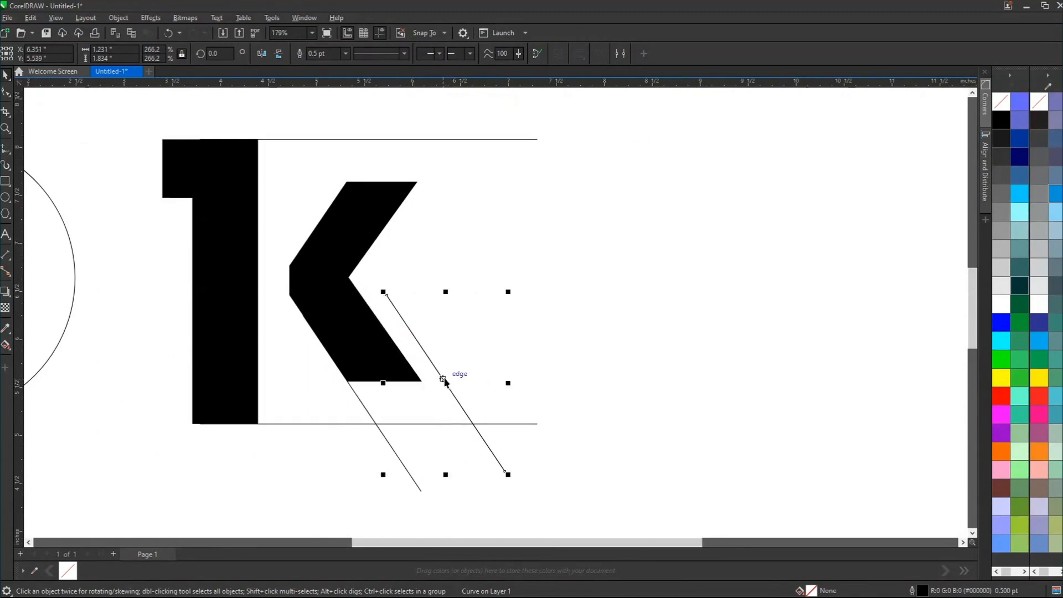
{"action": "left_click", "coordinate": [436, 383]}
{"action": "left_click", "coordinate": [446, 382]}
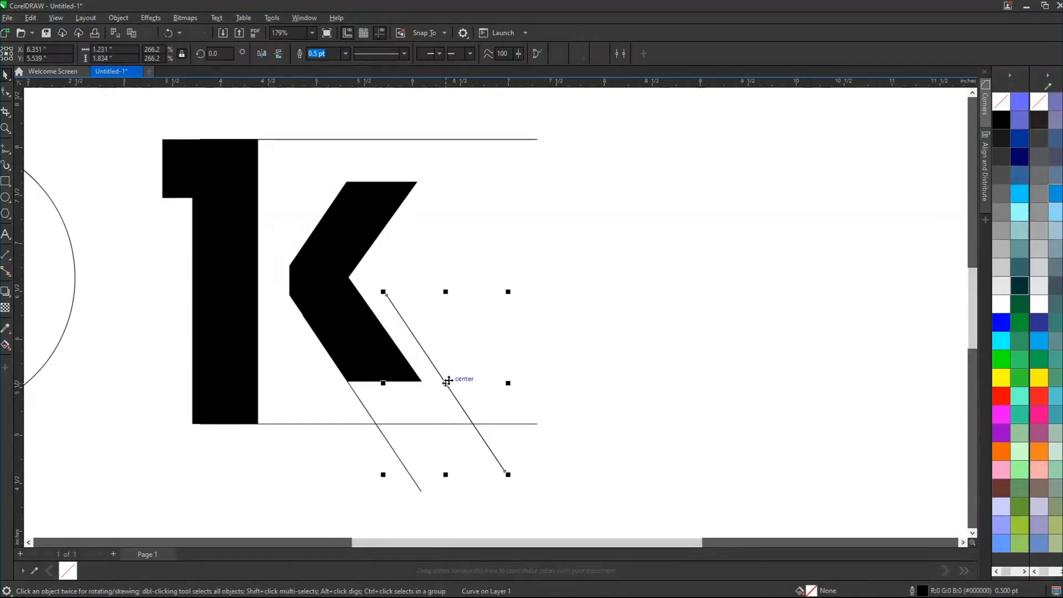
{"action": "left_click_drag", "start_coordinate": [446, 381], "coordinate": [423, 379]}
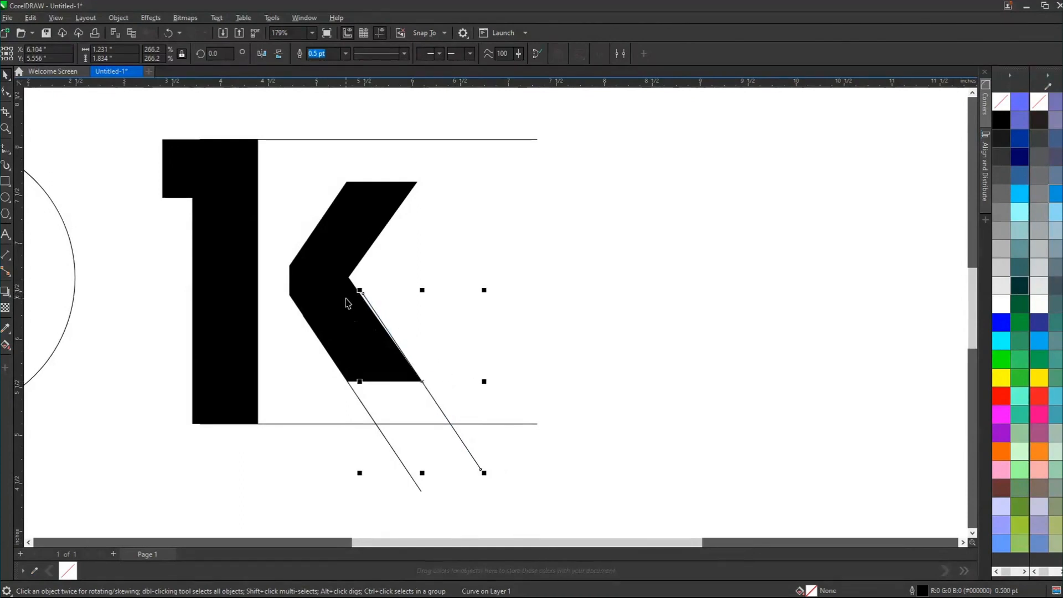
Step: Group the two diagonal lines, copy them upward, mirror the copy horizontally and fit it along the K's upper arm
{"action": "left_click_drag", "start_coordinate": [261, 266], "coordinate": [514, 508]}
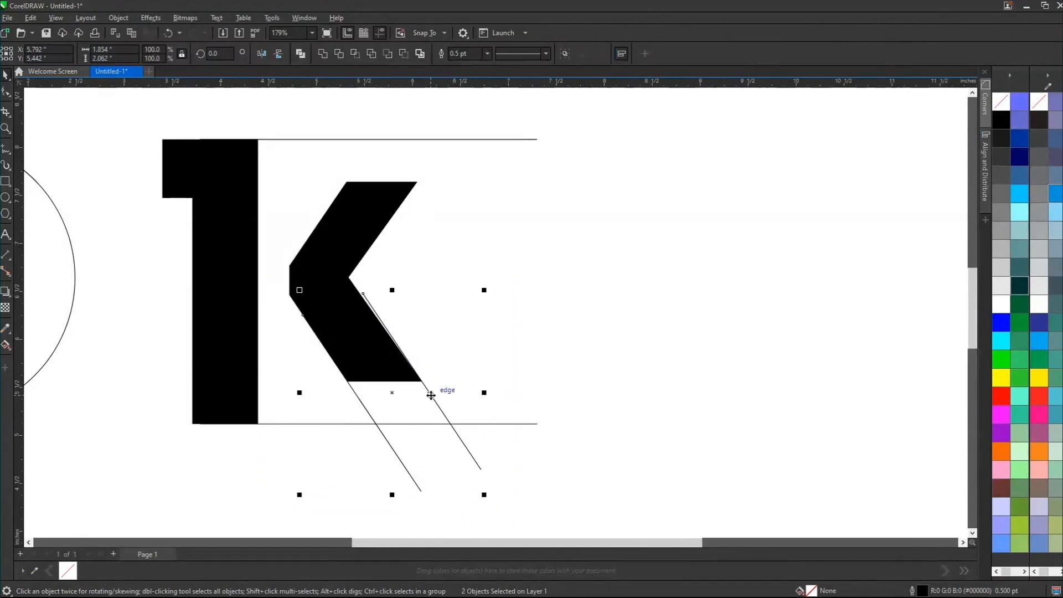
{"action": "key", "text": "ctrl+g"}
{"action": "left_click_drag", "start_coordinate": [431, 395], "coordinate": [417, 216]}
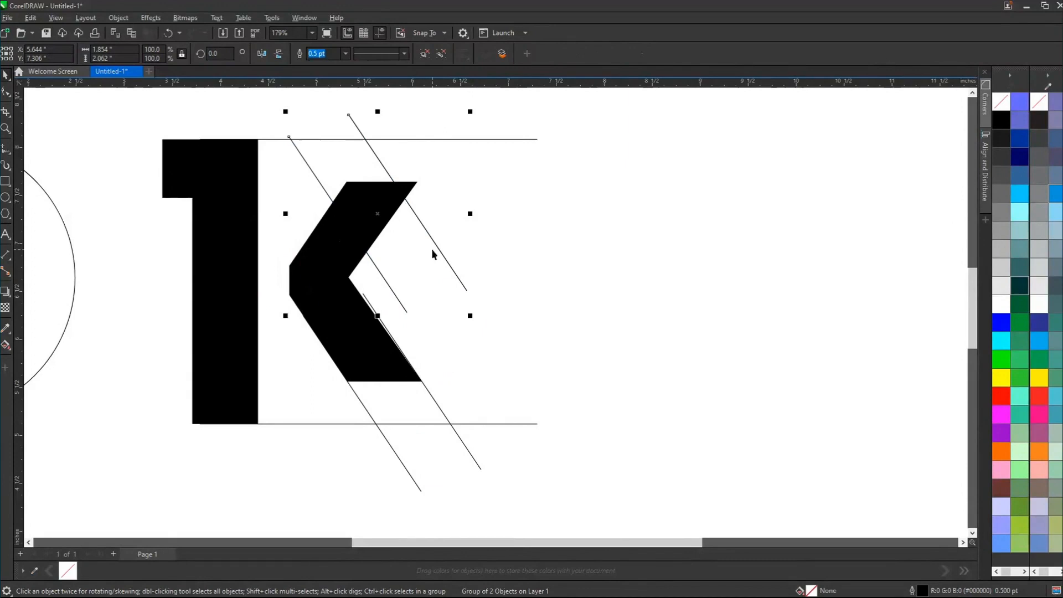
{"action": "left_click", "coordinate": [279, 54]}
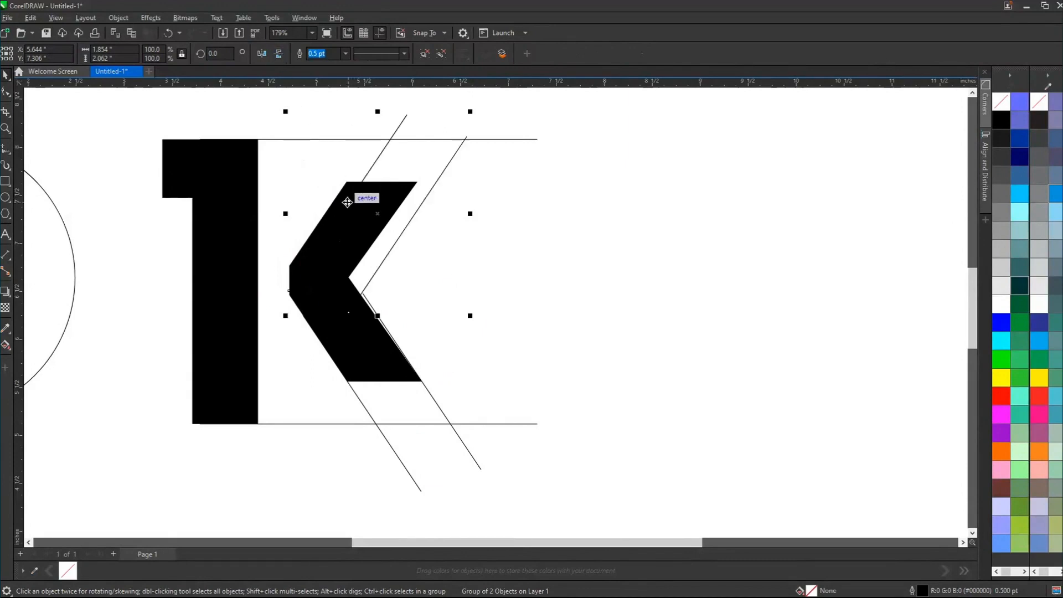
{"action": "left_click_drag", "start_coordinate": [349, 202], "coordinate": [339, 198]}
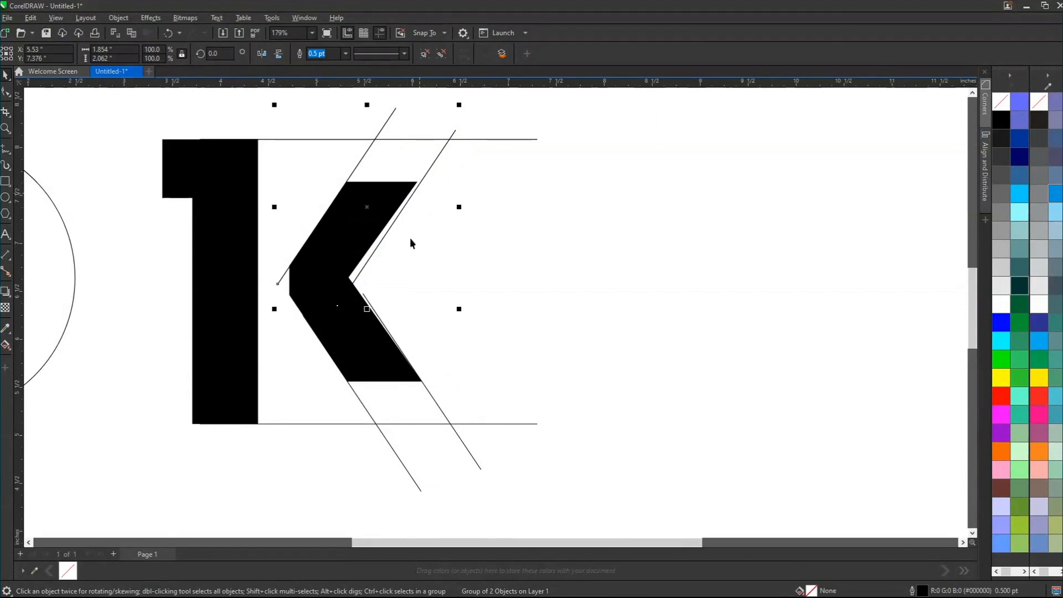
Step: Move the black K shape off the guide lines to the empty area on the right of the page
{"action": "left_click", "coordinate": [444, 309]}
{"action": "left_click", "coordinate": [373, 345]}
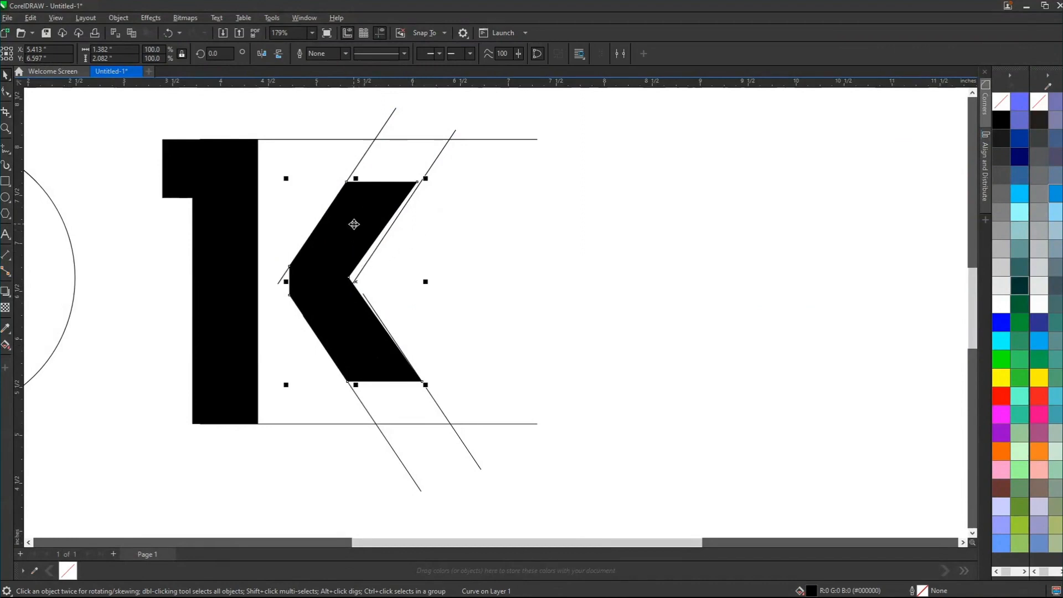
{"action": "left_click_drag", "start_coordinate": [360, 223], "coordinate": [756, 204]}
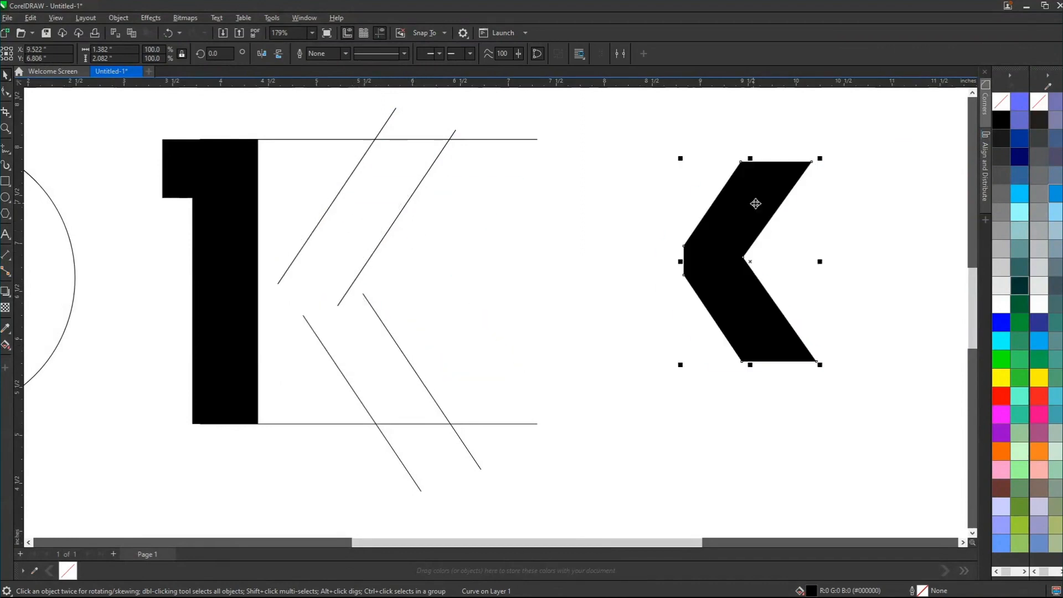
Step: Ungroup the diagonal lines and extend the two lower diagonals upward until they cross the upper ones
{"action": "left_click", "coordinate": [371, 306]}
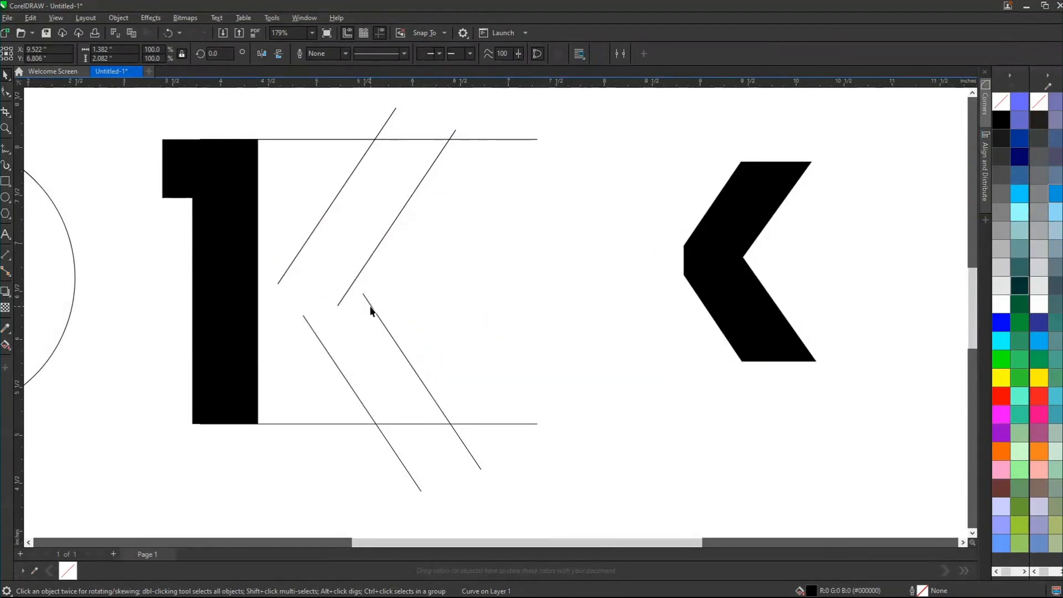
{"action": "left_click", "coordinate": [374, 253]}
{"action": "left_click", "coordinate": [391, 339]}
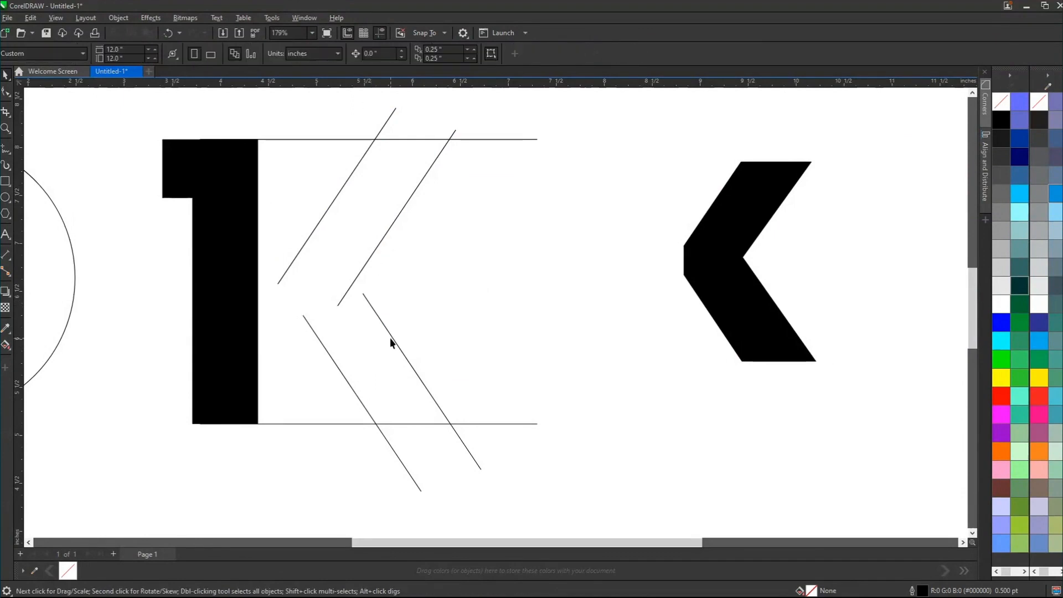
{"action": "left_click", "coordinate": [389, 332]}
{"action": "left_click_drag", "start_coordinate": [360, 289], "coordinate": [304, 207]}
{"action": "left_click", "coordinate": [308, 328]}
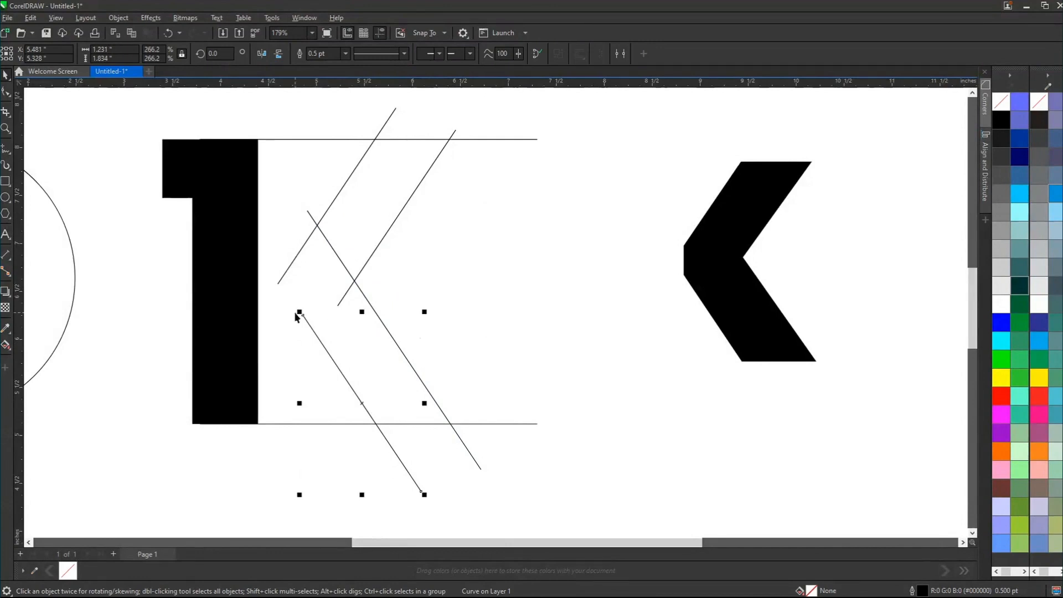
{"action": "left_click_drag", "start_coordinate": [299, 312], "coordinate": [306, 275]}
Step: Extend the two upper diagonals downward past their intersections with the lower diagonals
{"action": "left_click", "coordinate": [349, 292]}
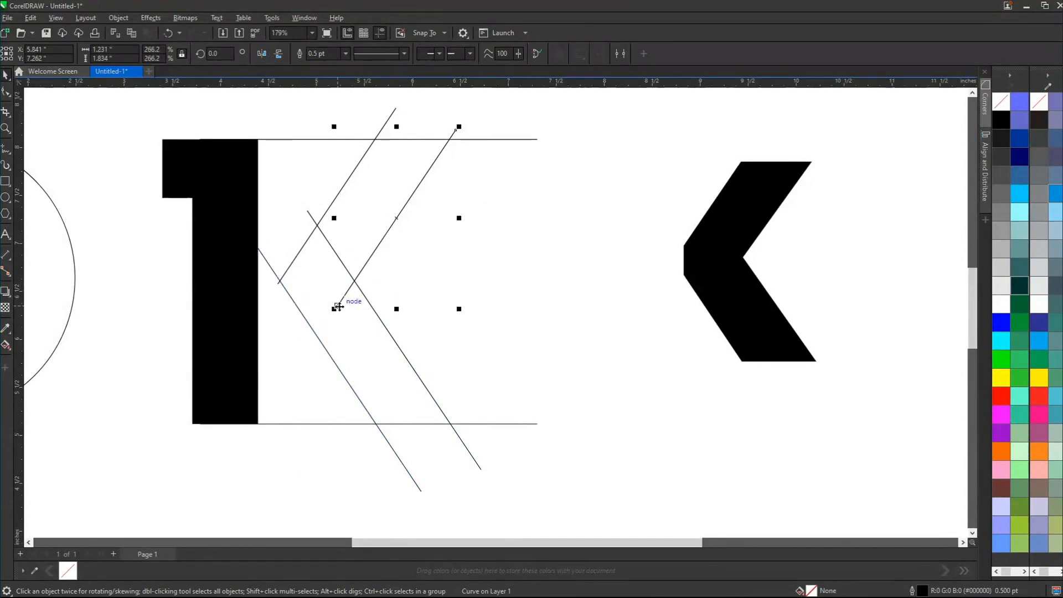
{"action": "left_click_drag", "start_coordinate": [333, 305], "coordinate": [296, 366]}
{"action": "left_click", "coordinate": [286, 277]}
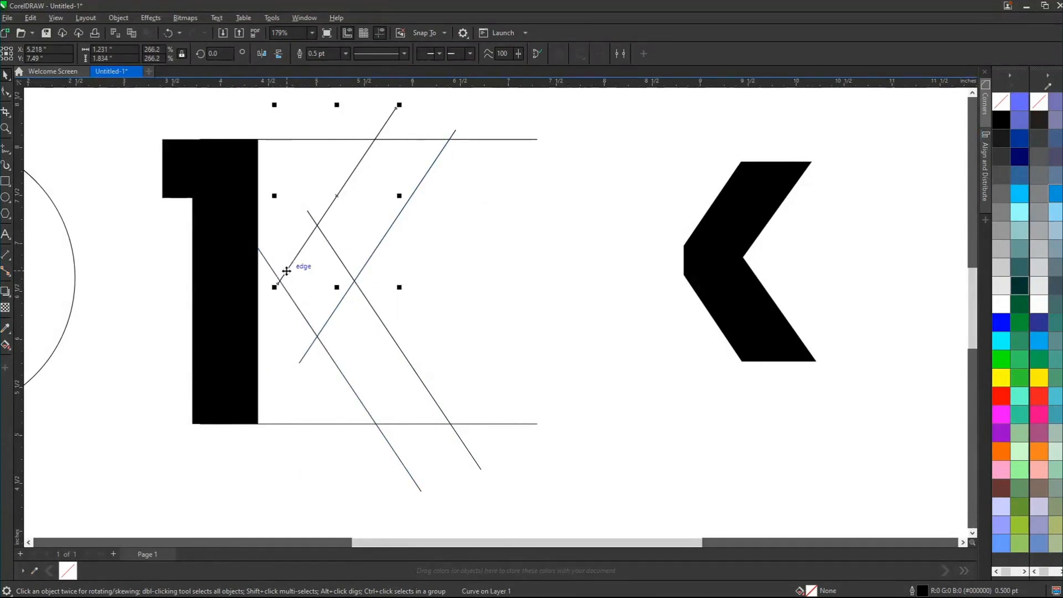
{"action": "left_click_drag", "start_coordinate": [274, 287], "coordinate": [269, 297]}
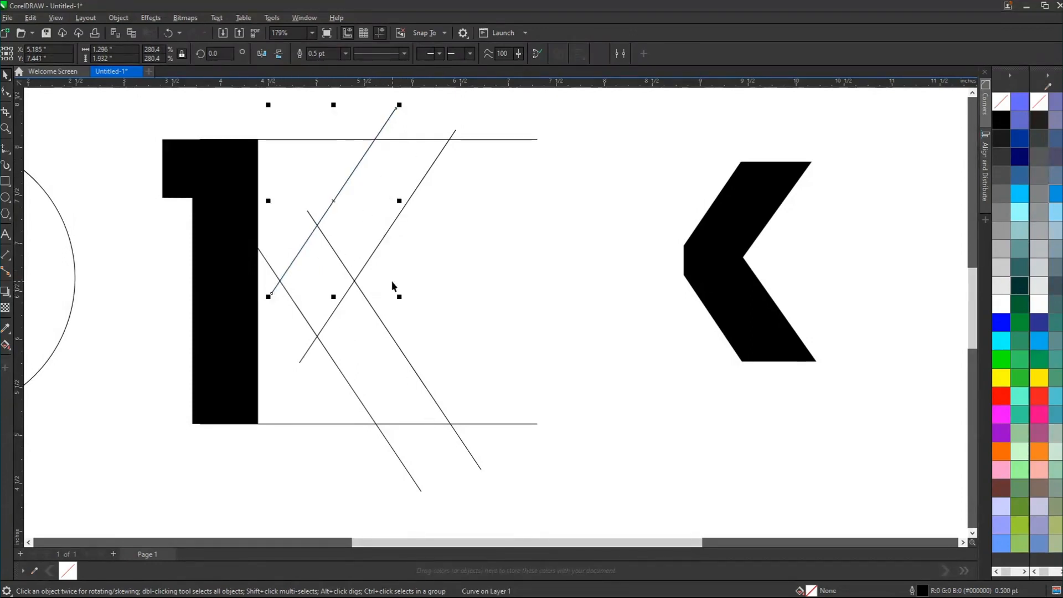
Step: Delete the two line segments crossing the inside of the K outline with Virtual Segment Delete
{"action": "left_click", "coordinate": [11, 121]}
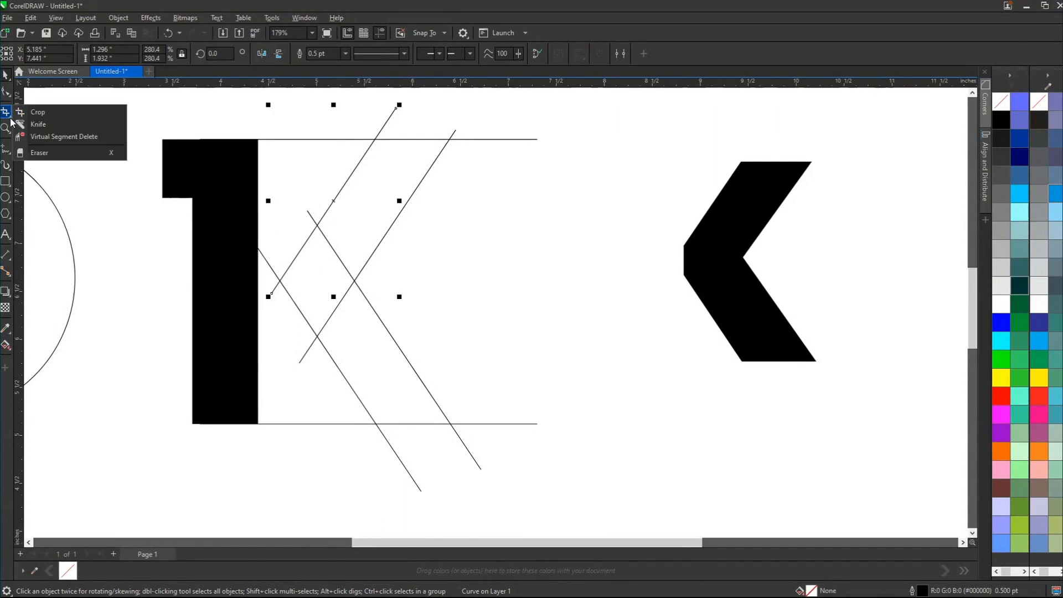
{"action": "left_click", "coordinate": [54, 140]}
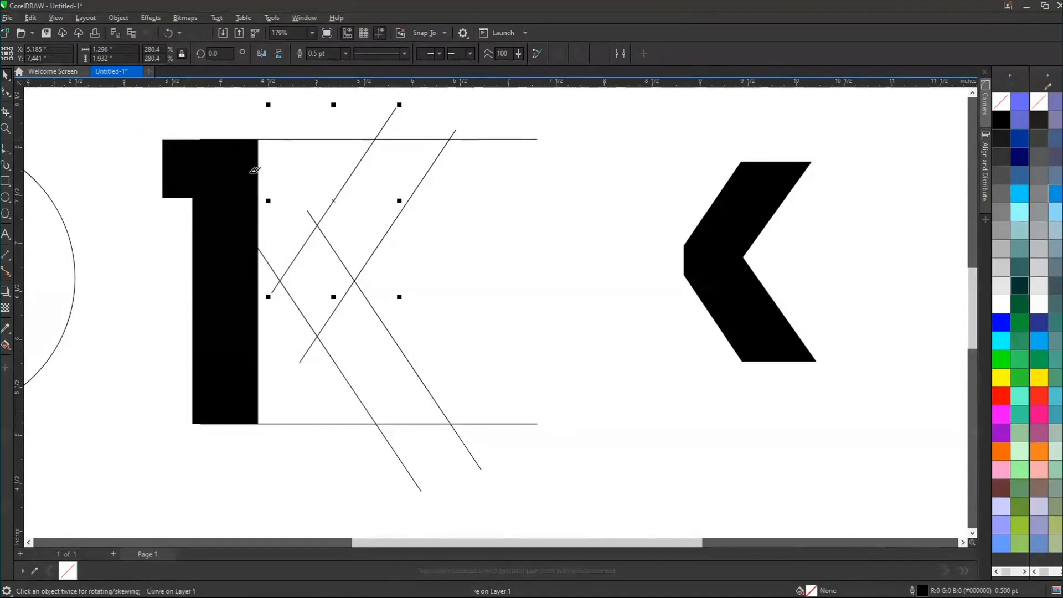
{"action": "left_click", "coordinate": [330, 245]}
{"action": "left_click", "coordinate": [341, 302]}
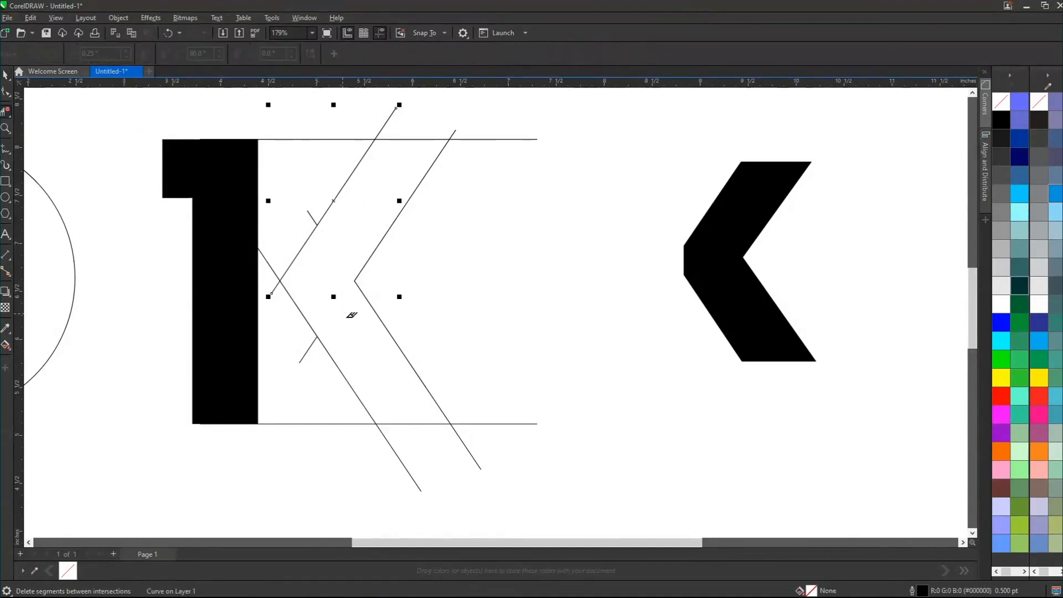
Step: Smart Fill the enclosed K outline between the guide lines with dark grey (#4D4D4D) and no outline
{"action": "left_click", "coordinate": [11, 354]}
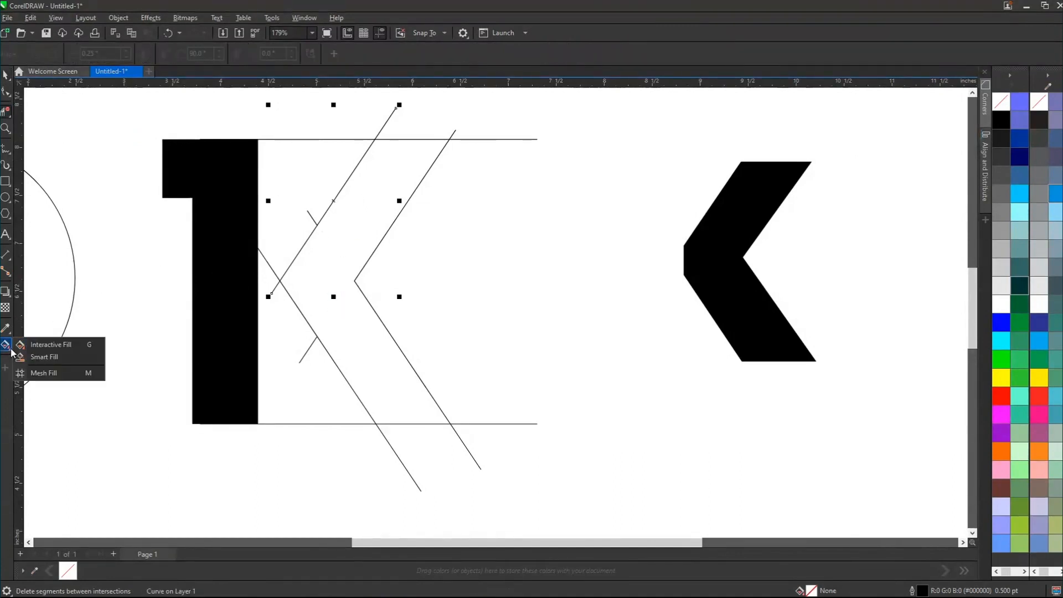
{"action": "left_click", "coordinate": [47, 359]}
{"action": "left_click", "coordinate": [334, 274]}
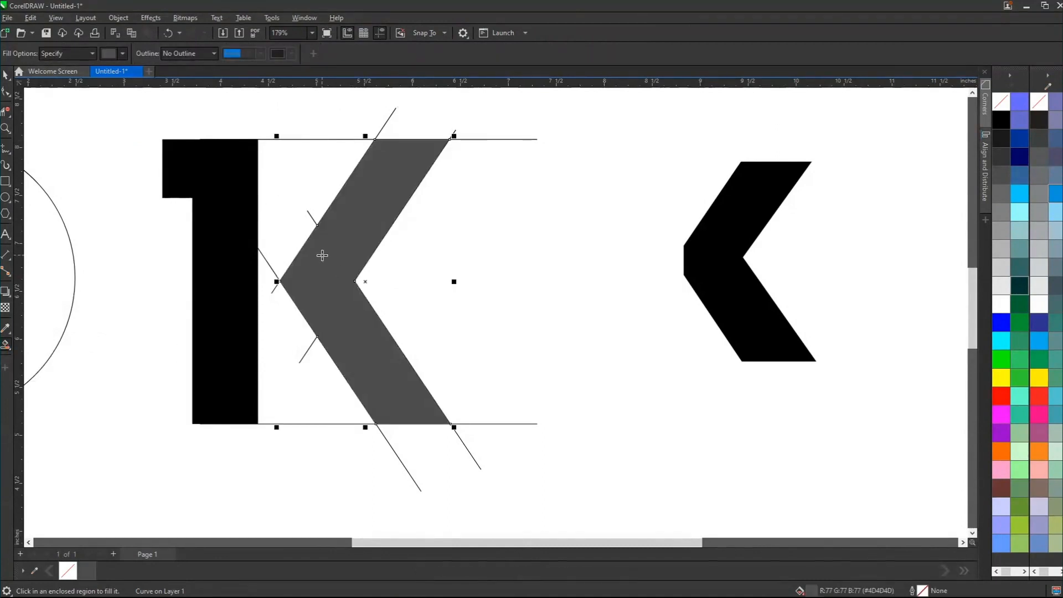
{"action": "key", "text": "space"}
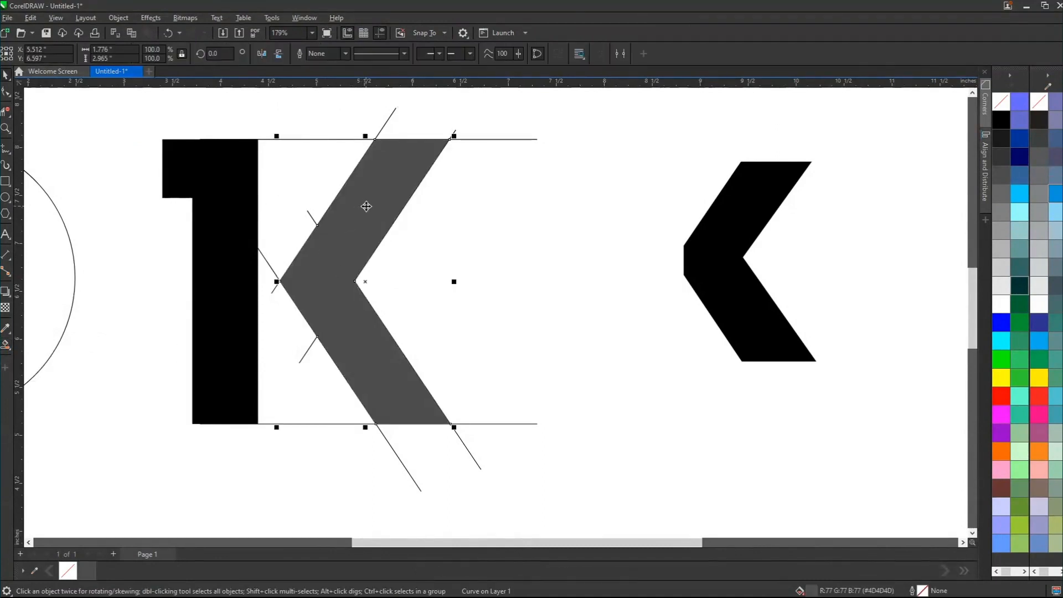
Step: Move the grey K shape clear of its guide lines, and delete the old black K and all the guide lines
{"action": "left_click_drag", "start_coordinate": [340, 256], "coordinate": [590, 256]}
{"action": "left_click", "coordinate": [712, 247]}
{"action": "key", "text": "Delete"}
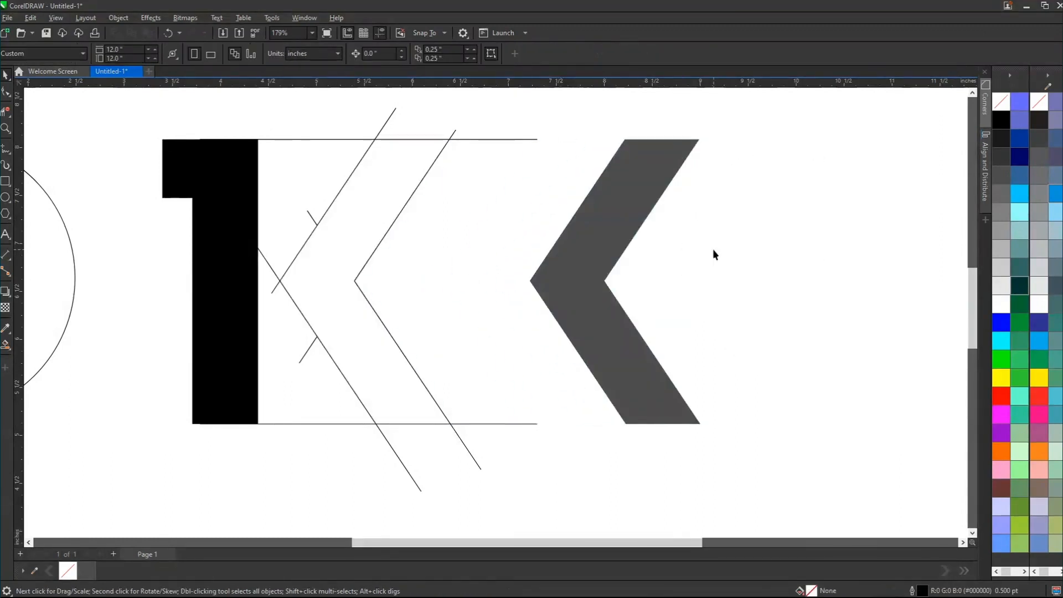
{"action": "scroll", "coordinate": [292, 156], "scroll_direction": "down", "scroll_amount": 2}
{"action": "left_click_drag", "start_coordinate": [223, 106], "coordinate": [489, 391]}
{"action": "key", "text": "Delete"}
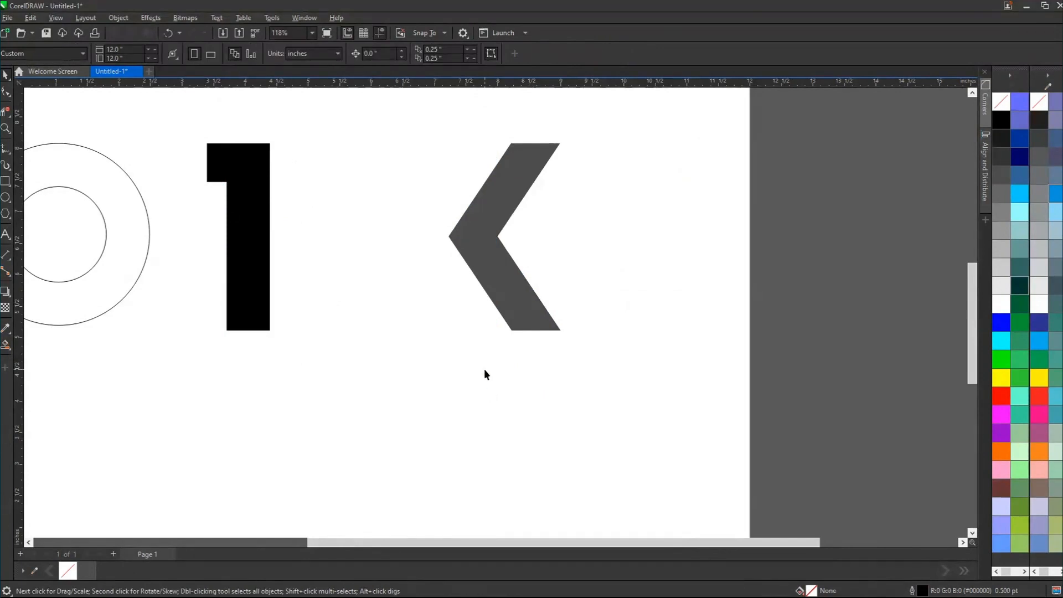
Step: Move the grouped circles in between the 1 and the K, and place the K just clear of the circles' right side
{"action": "left_click", "coordinate": [94, 248]}
{"action": "left_click_drag", "start_coordinate": [135, 230], "coordinate": [433, 239]}
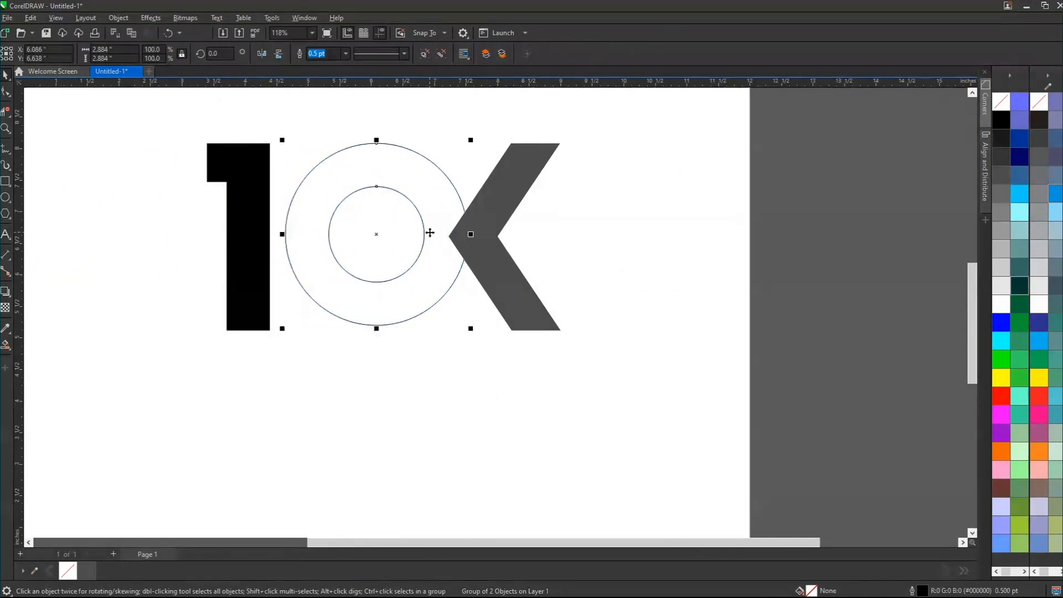
{"action": "left_click", "coordinate": [519, 302]}
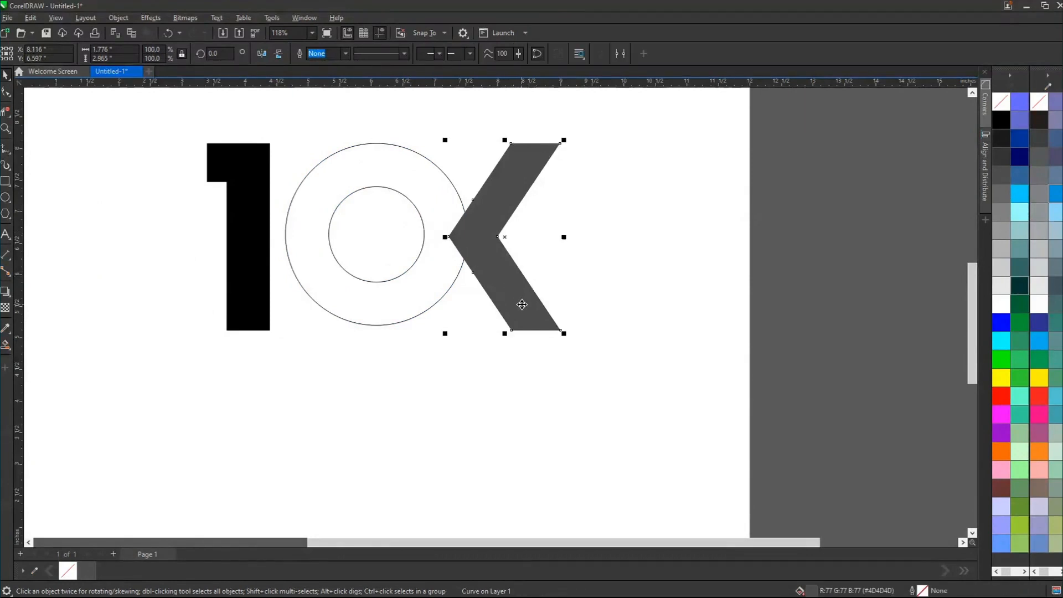
{"action": "left_click_drag", "start_coordinate": [524, 305], "coordinate": [433, 306]}
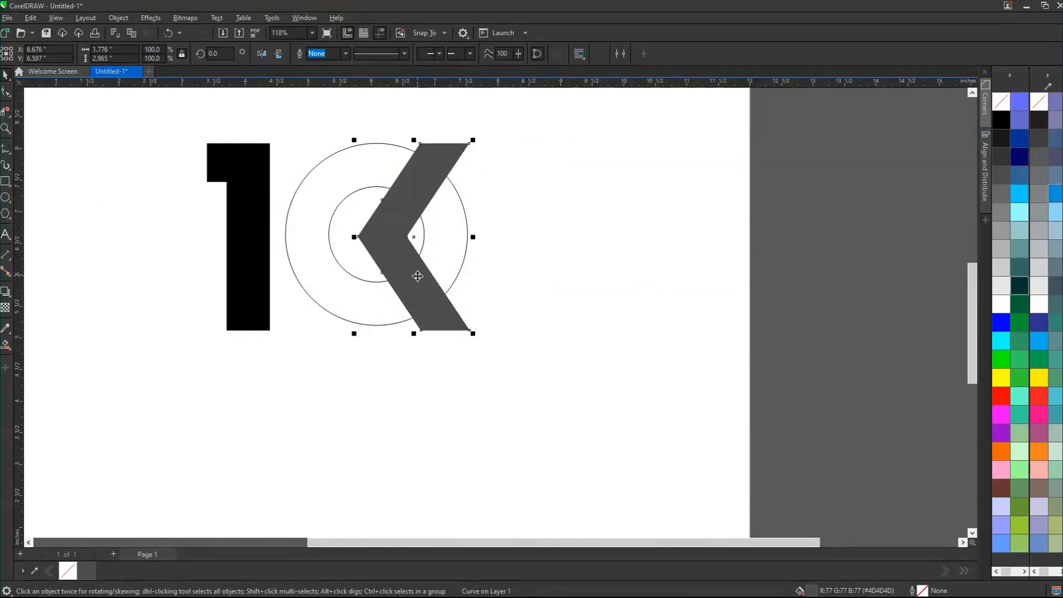
{"action": "left_click_drag", "start_coordinate": [417, 276], "coordinate": [559, 276]}
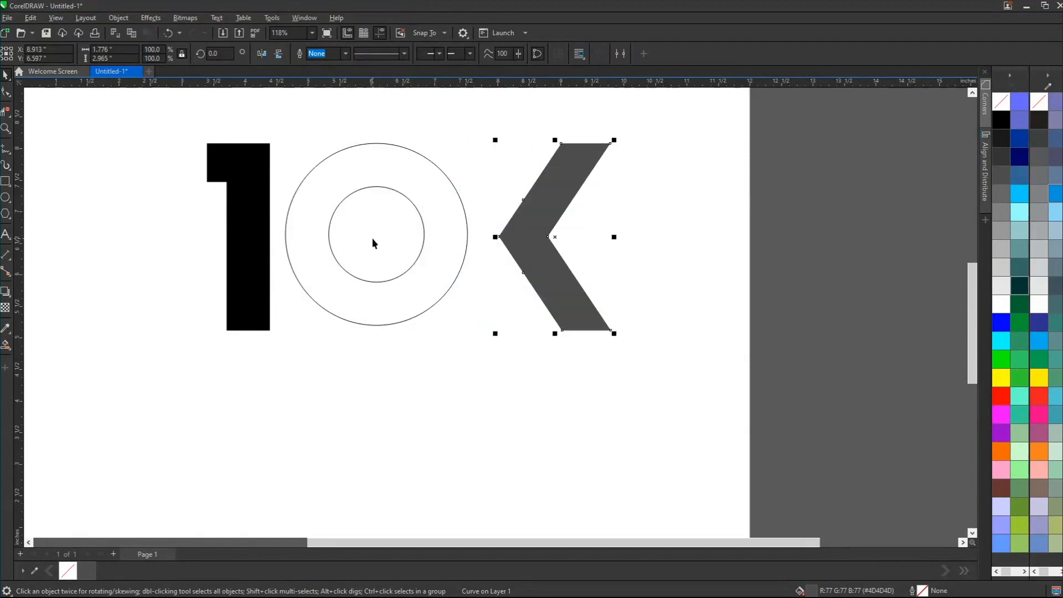
Step: Ungroup the two concentric circles so that the inner one can be moved on its own, keeping both in place
{"action": "left_click", "coordinate": [387, 220]}
{"action": "left_click", "coordinate": [424, 54]}
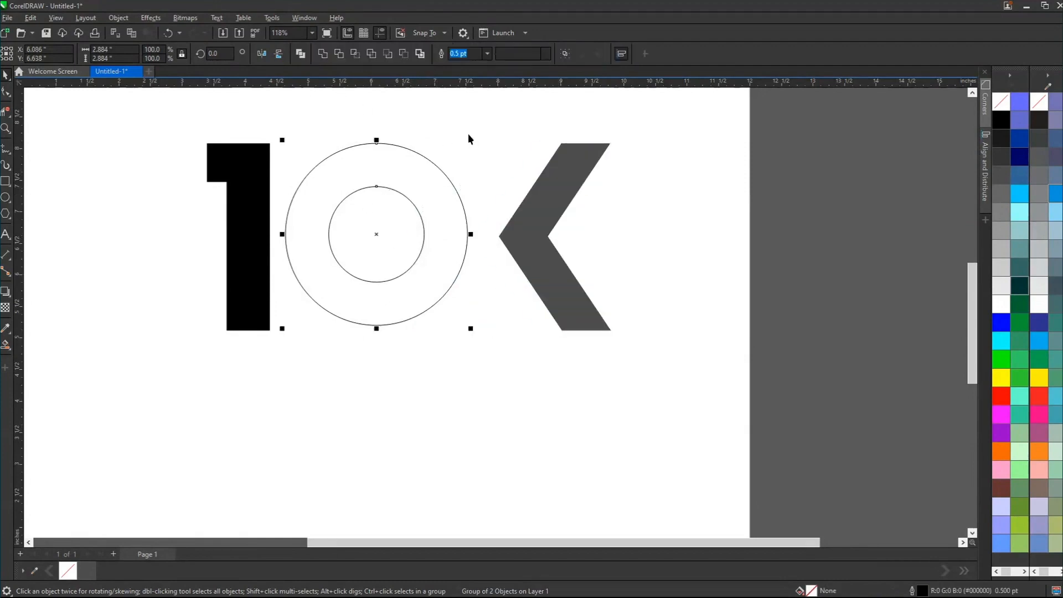
{"action": "left_click_drag", "start_coordinate": [392, 213], "coordinate": [735, 224]}
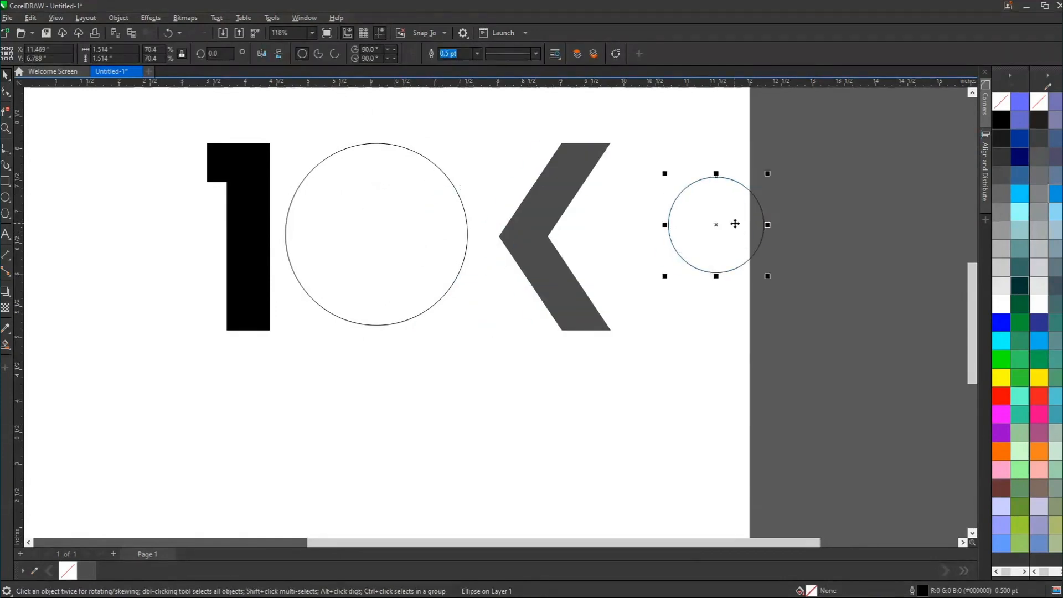
{"action": "key", "text": "ctrl+z"}
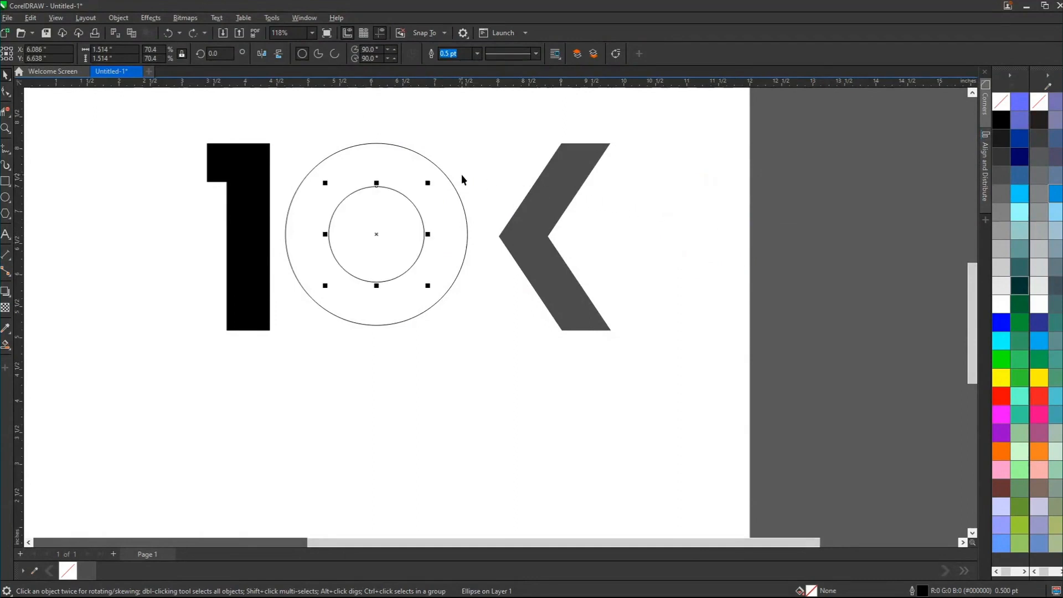
{"action": "left_click", "coordinate": [399, 165], "text": "shift"}
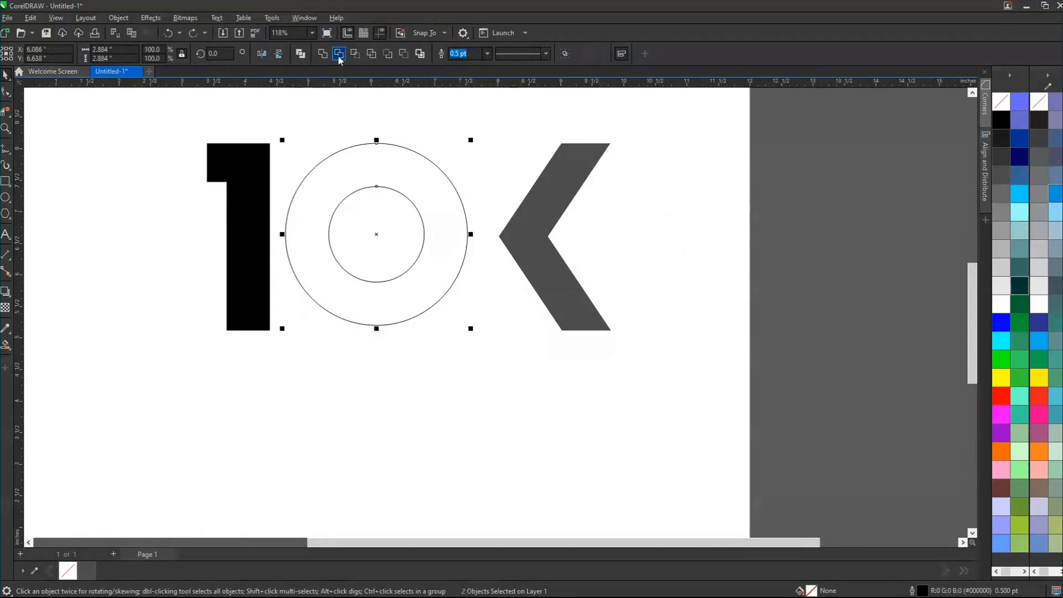
{"action": "left_click", "coordinate": [473, 145]}
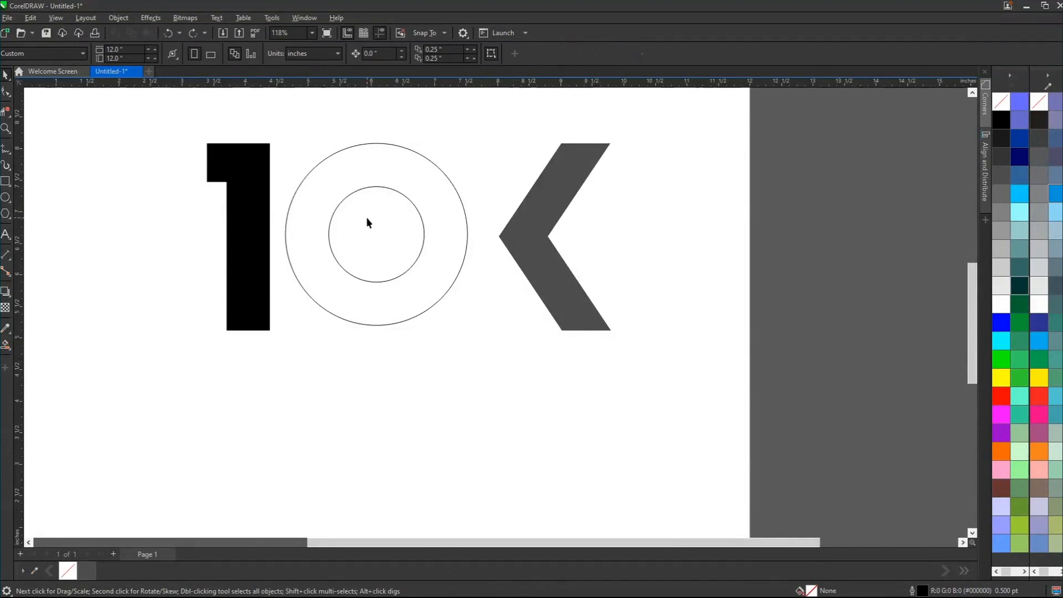
Step: Trim the outer circle with the inner circle and delete the leftover inner circle to leave a ring
{"action": "left_click", "coordinate": [380, 213]}
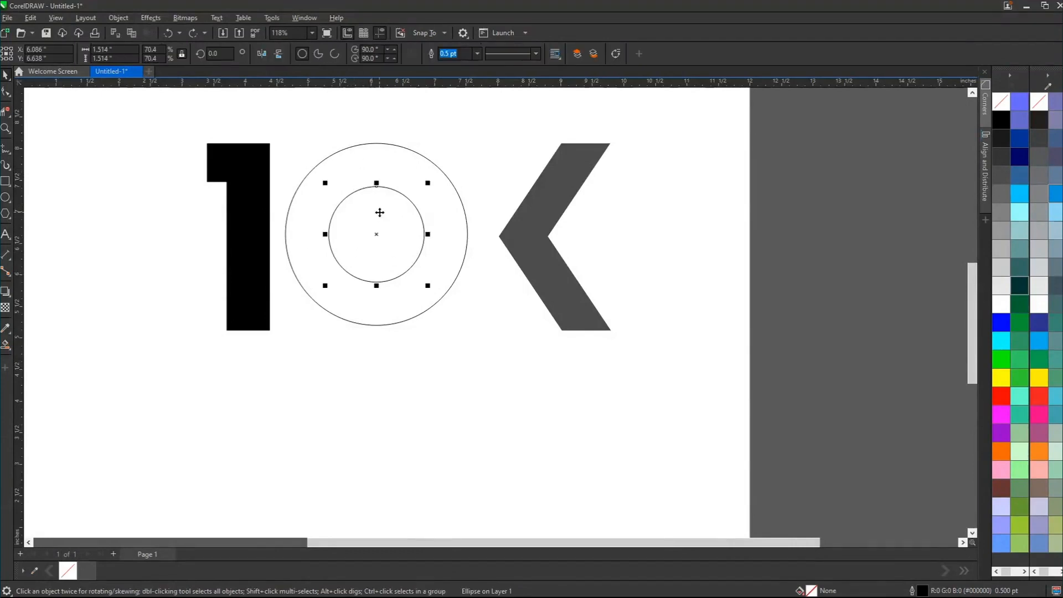
{"action": "left_click", "coordinate": [389, 169], "text": "shift"}
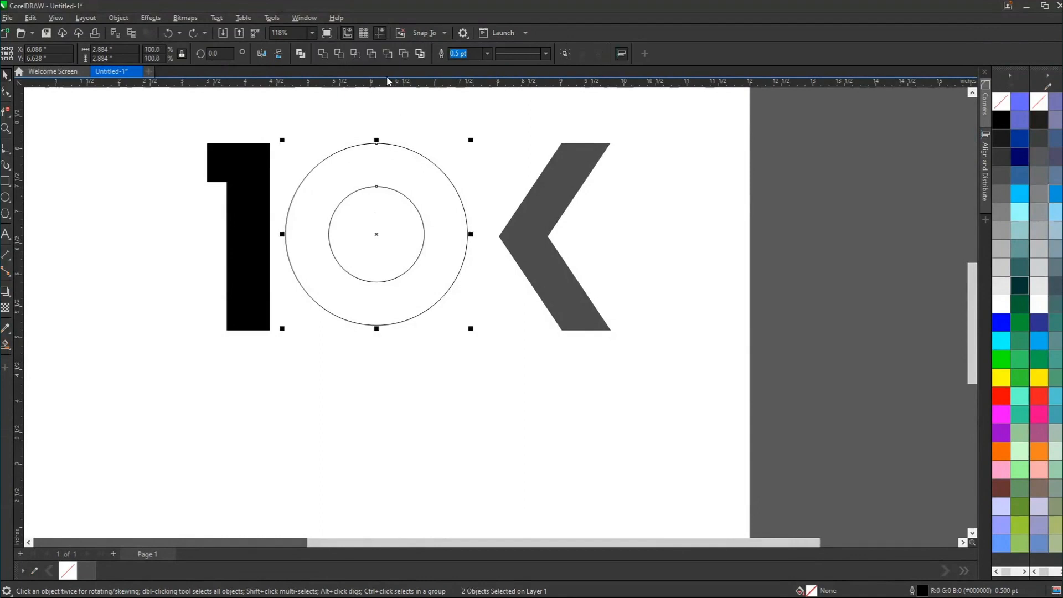
{"action": "left_click", "coordinate": [339, 54]}
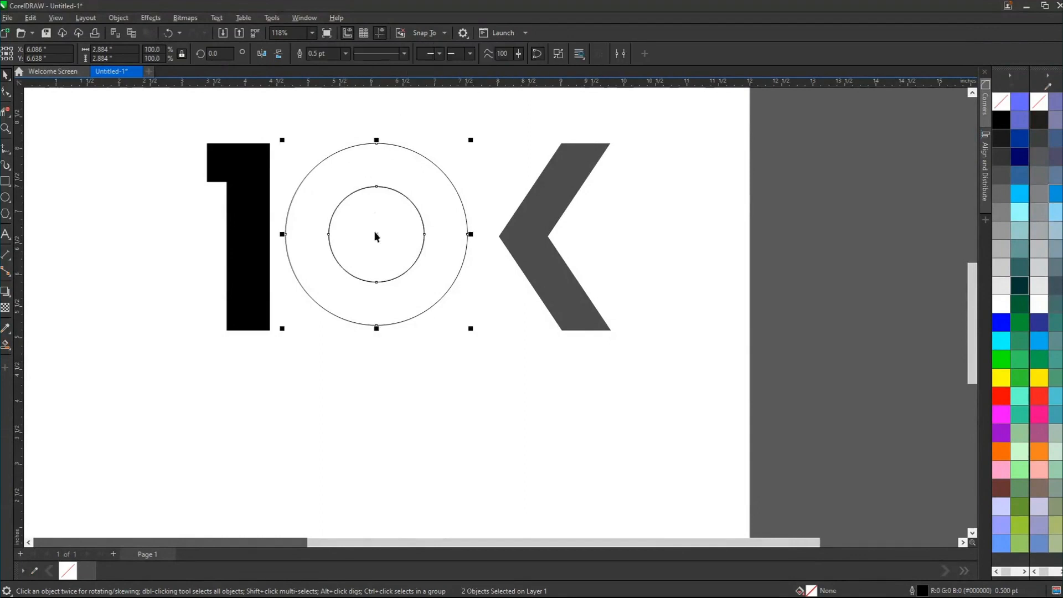
{"action": "left_click", "coordinate": [382, 215]}
{"action": "left_click_drag", "start_coordinate": [381, 214], "coordinate": [707, 249]}
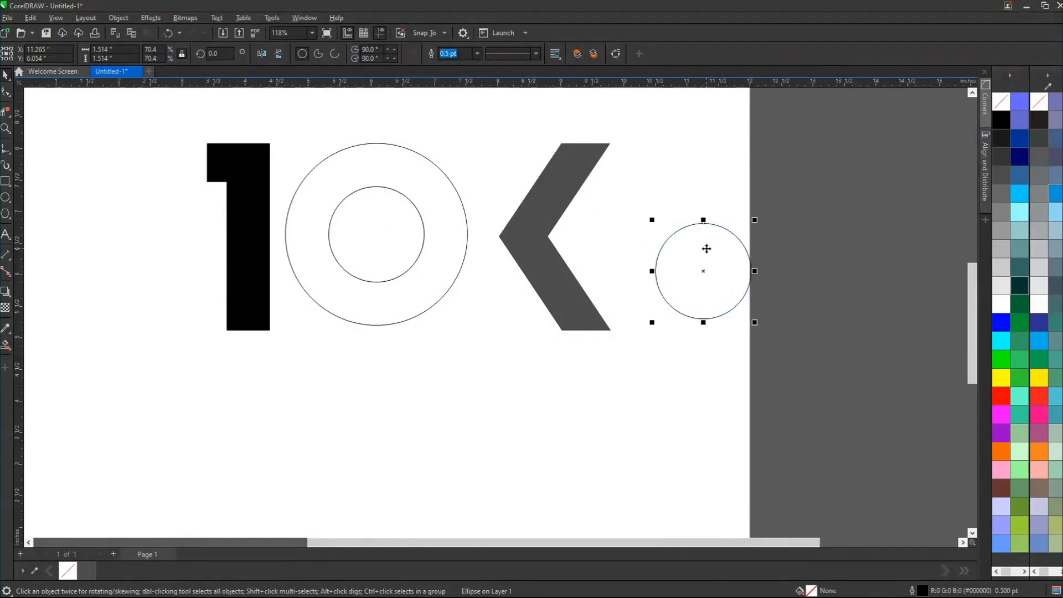
{"action": "key", "text": "Delete"}
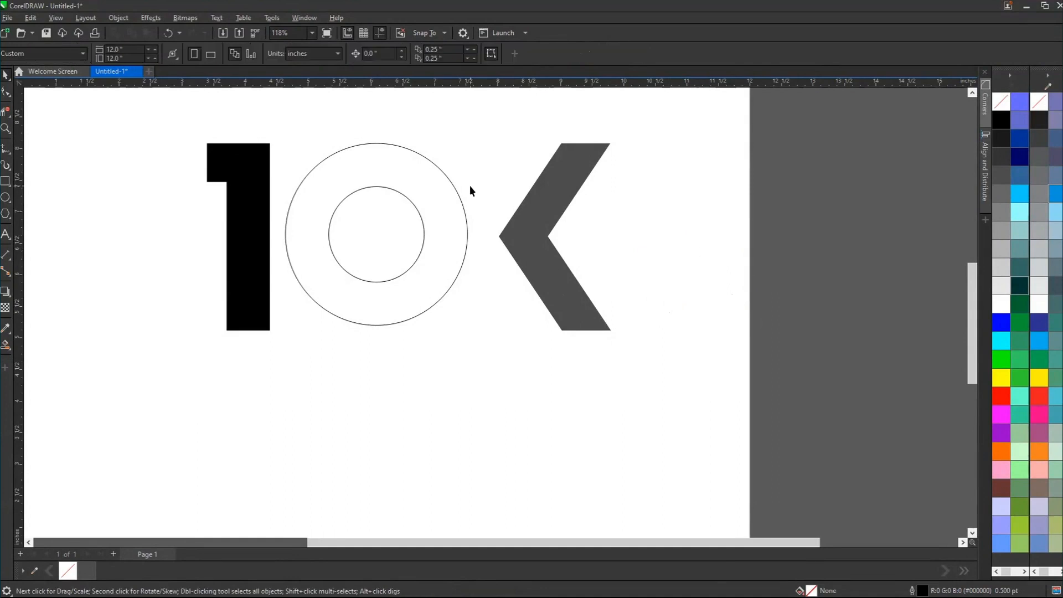
Step: Move the grey K horizontally onto the right half of the ring so that its point lies inside the inner circle
{"action": "key", "text": "z"}
{"action": "left_click_drag", "start_coordinate": [183, 119], "coordinate": [641, 380]}
{"action": "left_click", "coordinate": [737, 340]}
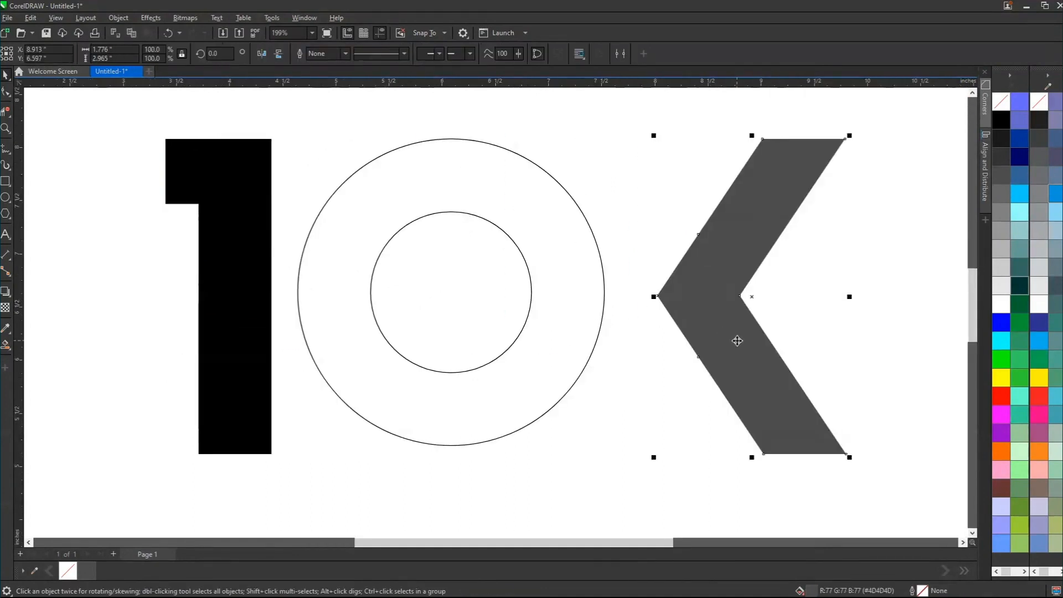
{"action": "left_click_drag", "start_coordinate": [737, 341], "coordinate": [507, 328]}
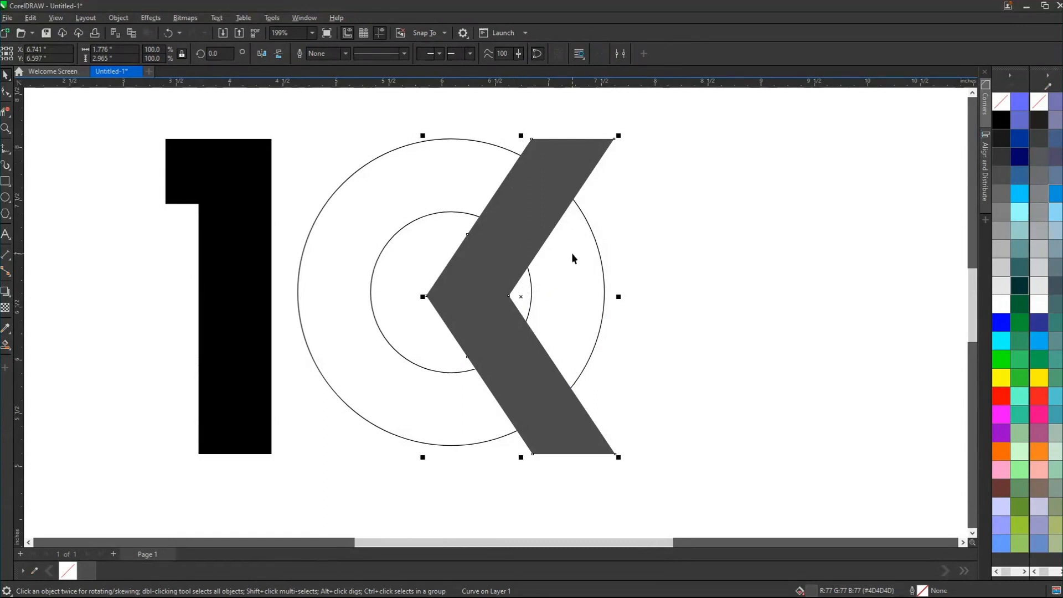
Step: Try filling the ring and the overlapping K with black, and undo the fill
{"action": "left_click", "coordinate": [597, 244], "text": "shift"}
{"action": "left_click", "coordinate": [1002, 120]}
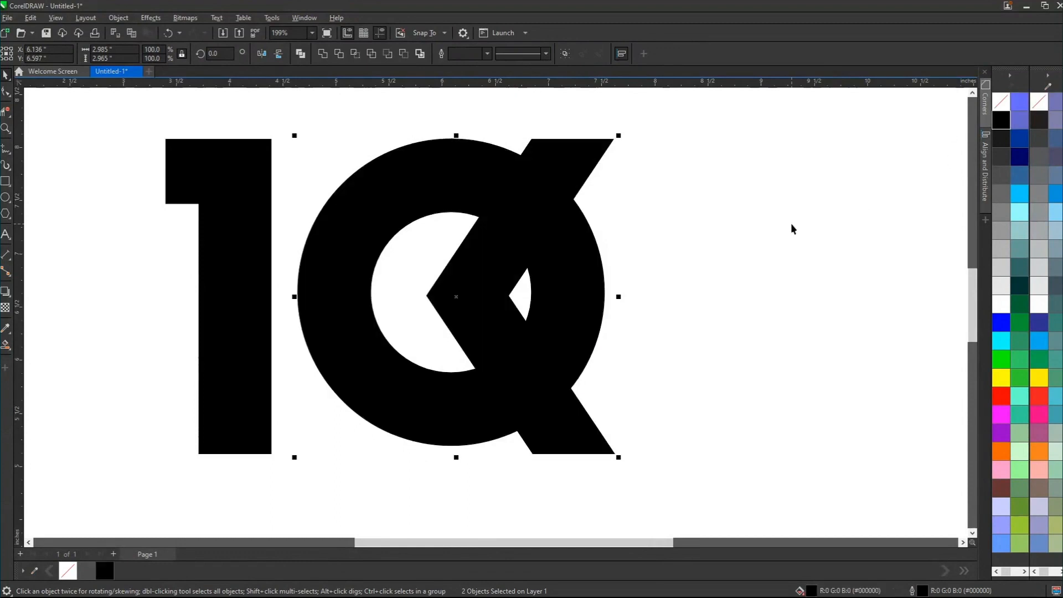
{"action": "key", "text": "ctrl+z"}
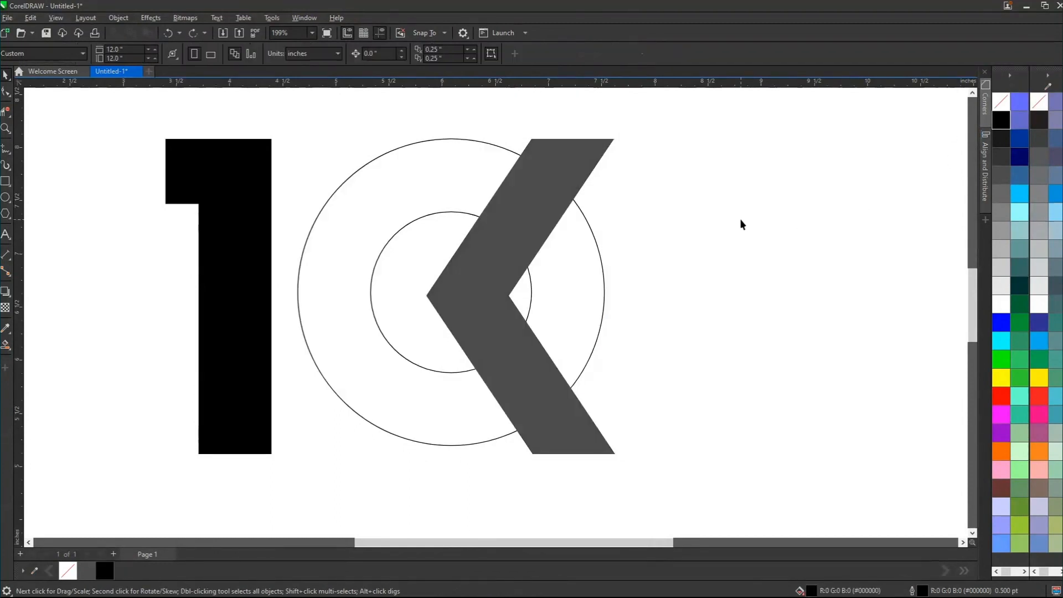
Step: Give the grey K a black outline with a width of 12 pt
{"action": "left_click", "coordinate": [576, 178]}
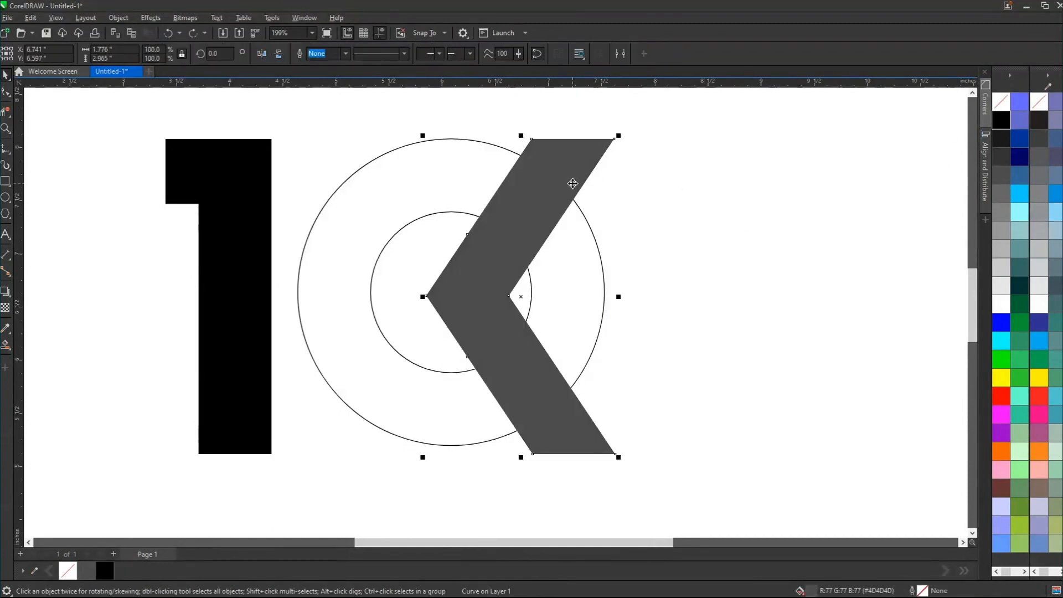
{"action": "right_click", "coordinate": [1007, 121]}
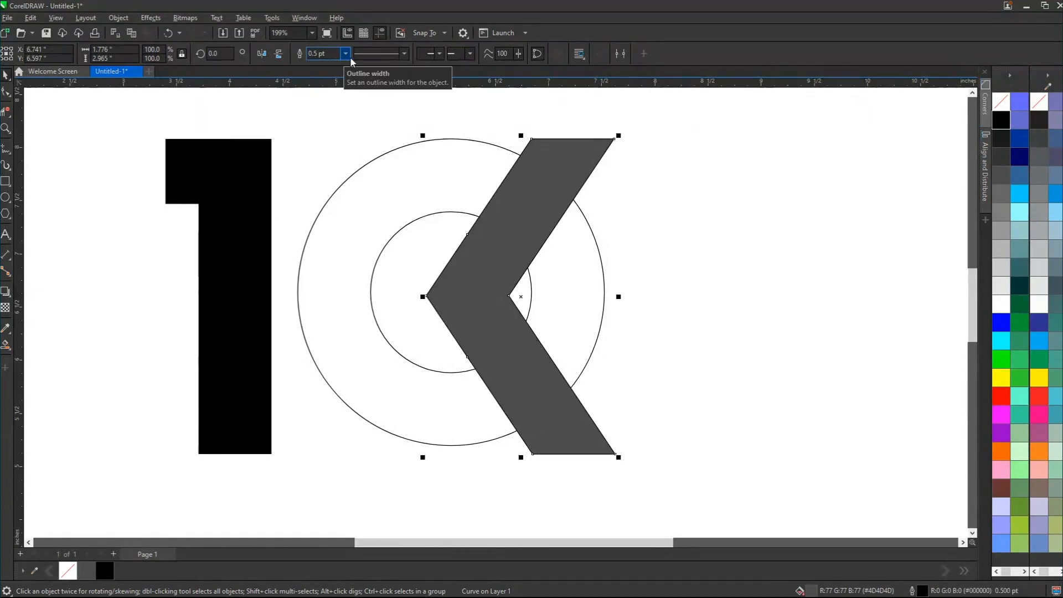
{"action": "left_click", "coordinate": [346, 54]}
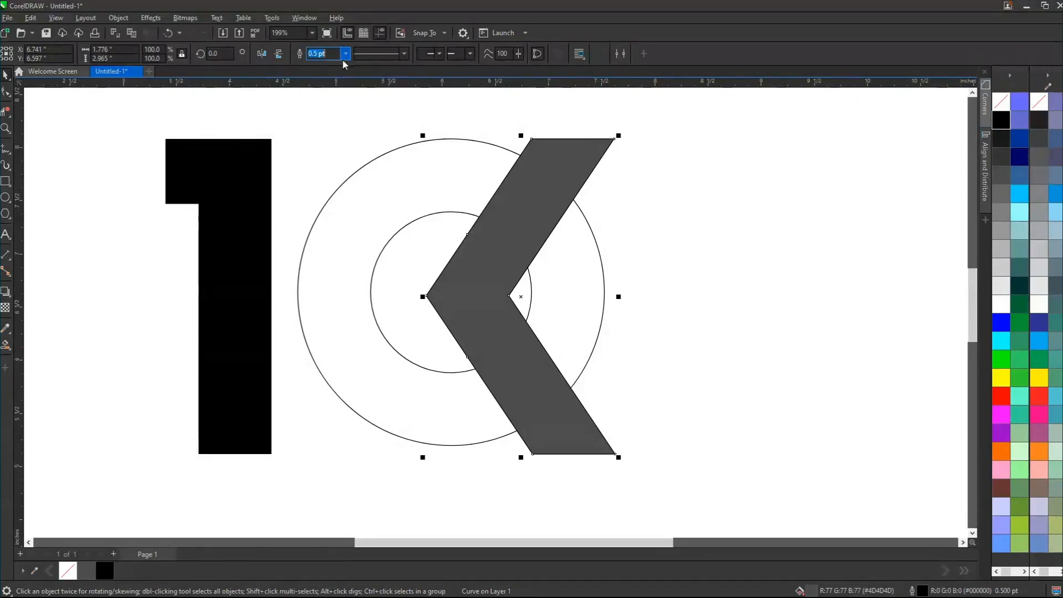
{"action": "left_click", "coordinate": [331, 161]}
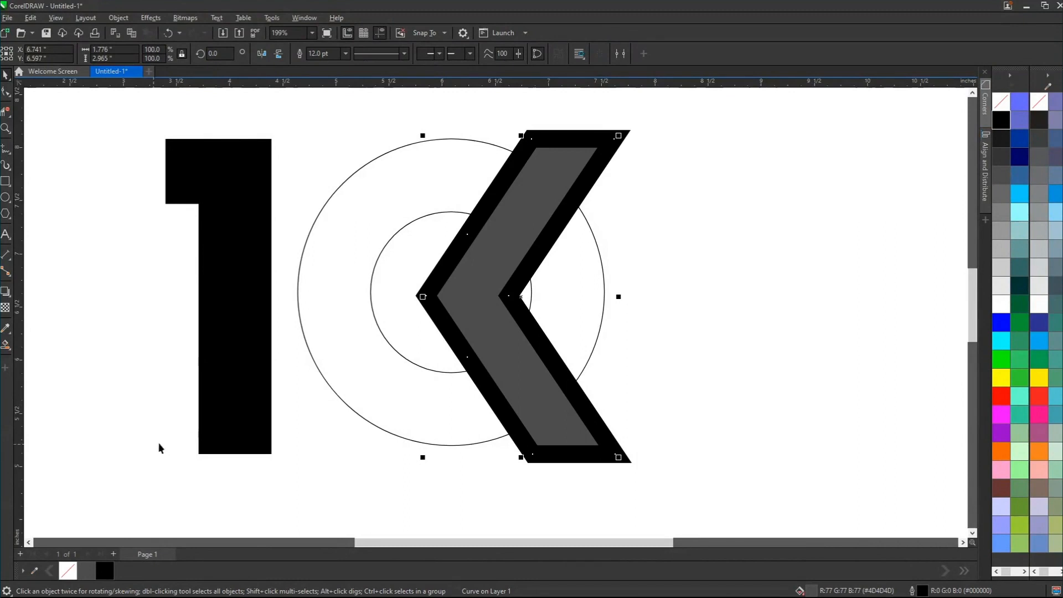
Step: Set the K's outline to be drawn behind its fill in the Outline Pen settings
{"action": "double_click", "coordinate": [915, 592]}
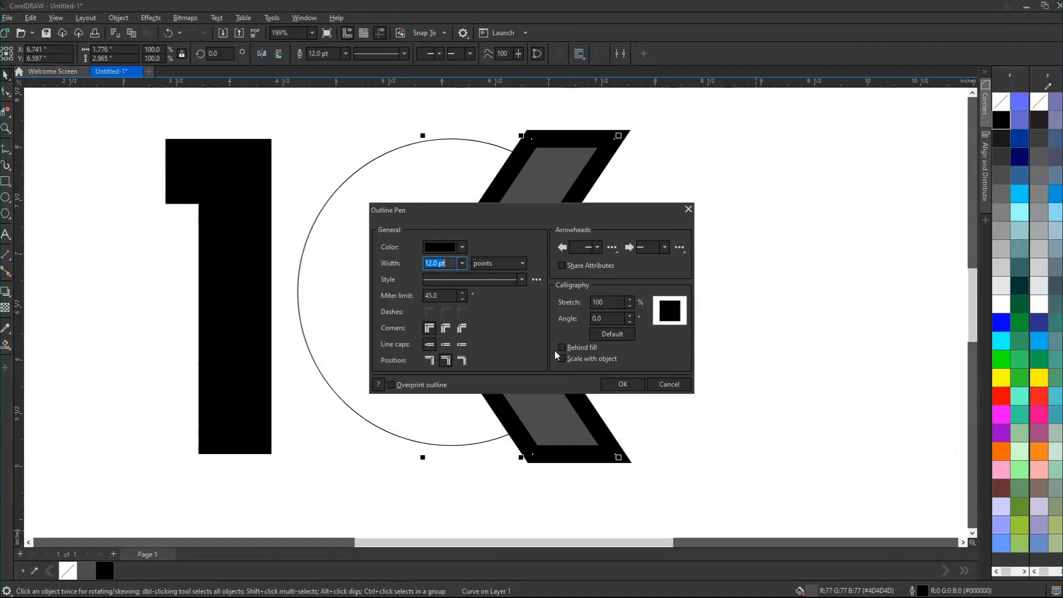
{"action": "left_click", "coordinate": [570, 347]}
{"action": "left_click", "coordinate": [618, 385]}
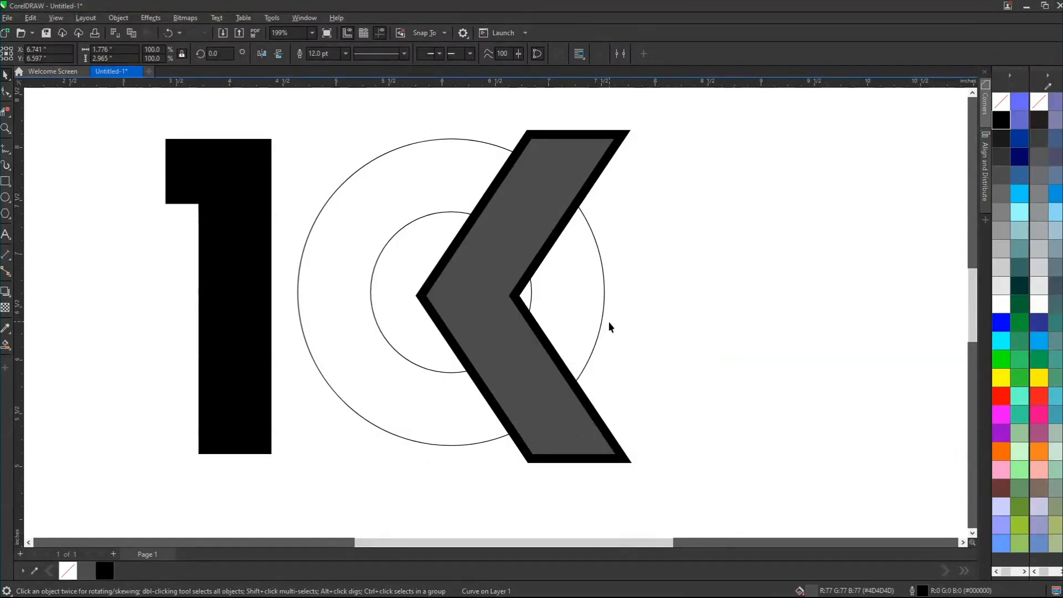
Step: Set the K's outline width to 18 pt
{"action": "scroll", "coordinate": [524, 144], "scroll_direction": "up", "scroll_amount": 3}
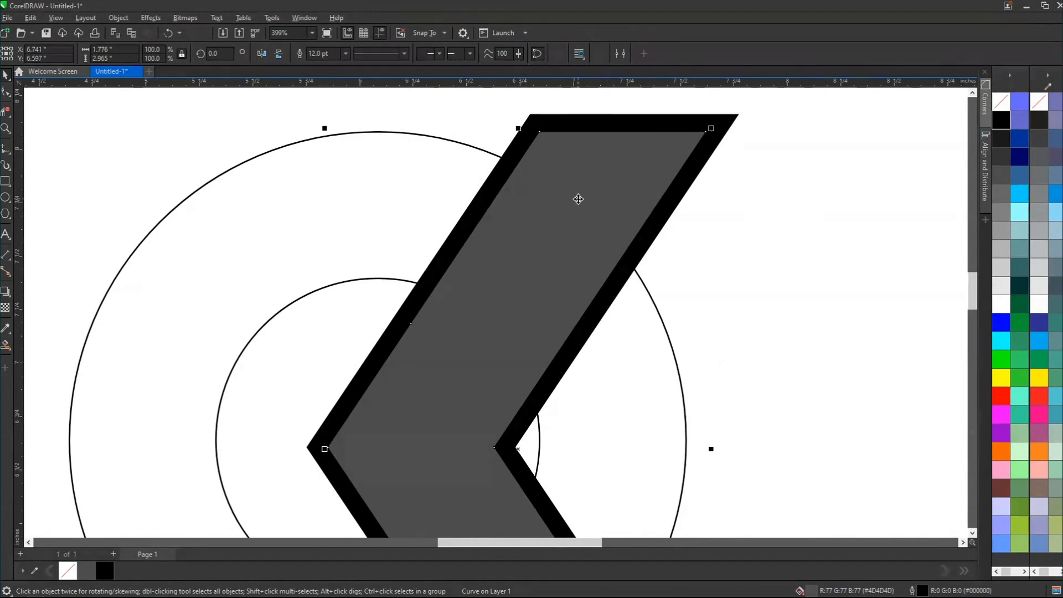
{"action": "scroll", "coordinate": [576, 190], "scroll_direction": "down", "scroll_amount": 2}
{"action": "left_click_drag", "start_coordinate": [336, 53], "coordinate": [173, 54]}
{"action": "type", "text": "18"}
{"action": "key", "text": "Return"}
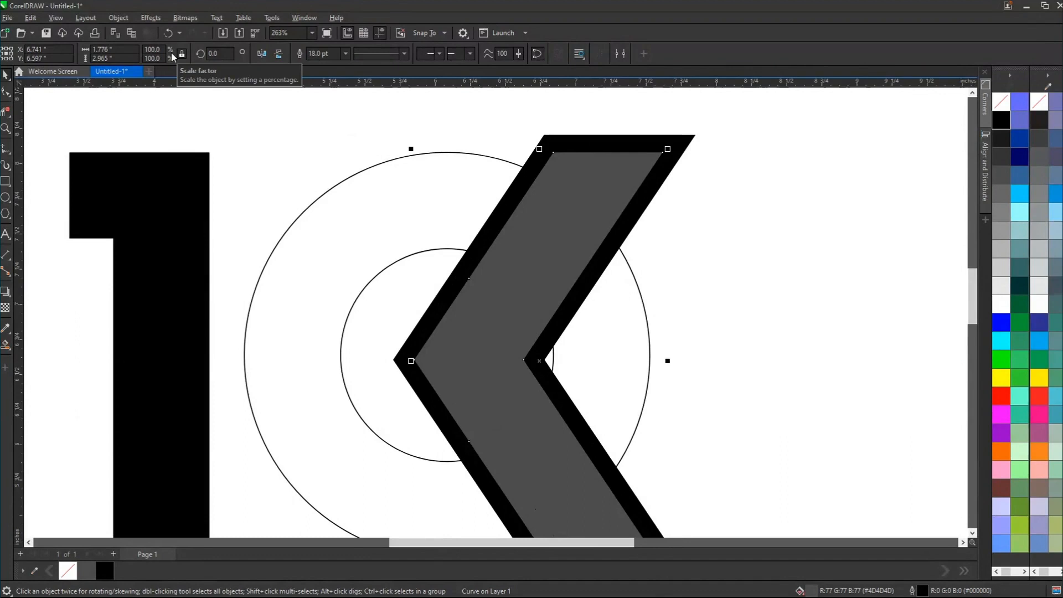
Step: Convert the K's outline to a separate object
{"action": "scroll", "coordinate": [393, 270], "scroll_direction": "down", "scroll_amount": 1}
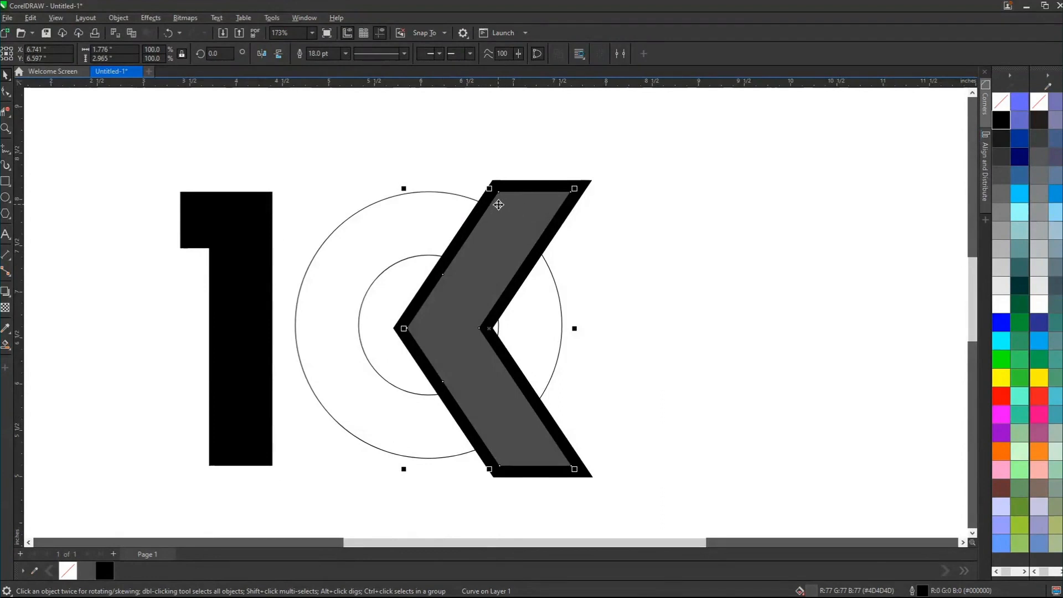
{"action": "left_click", "coordinate": [119, 18]}
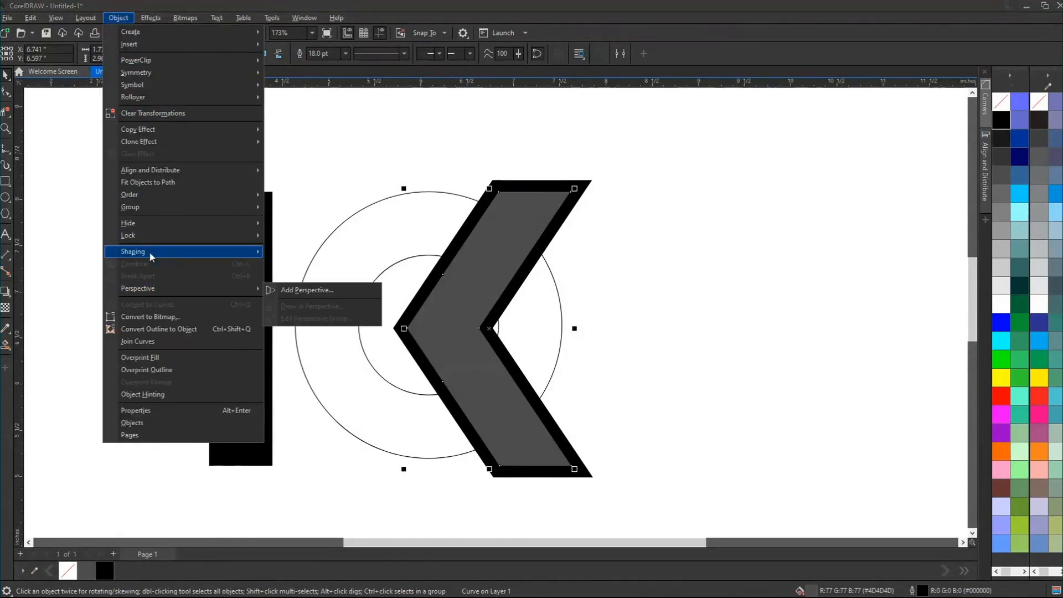
{"action": "left_click", "coordinate": [162, 332]}
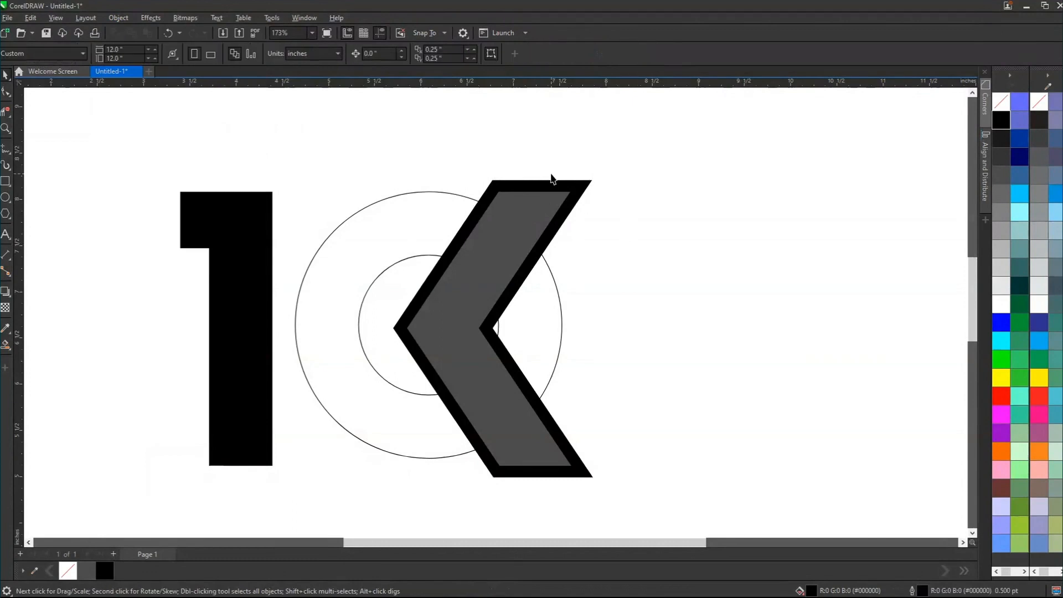
Step: Try moving the converted outline away from the grey K, and undo the move
{"action": "left_click_drag", "start_coordinate": [554, 183], "coordinate": [868, 165]}
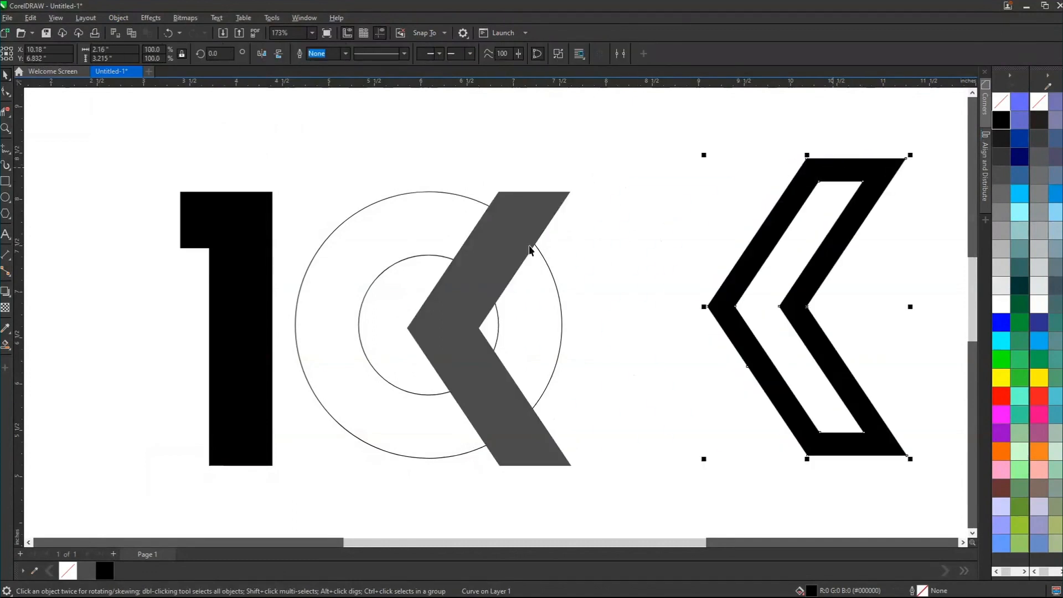
{"action": "left_click", "coordinate": [467, 274]}
{"action": "key", "text": "ctrl+z"}
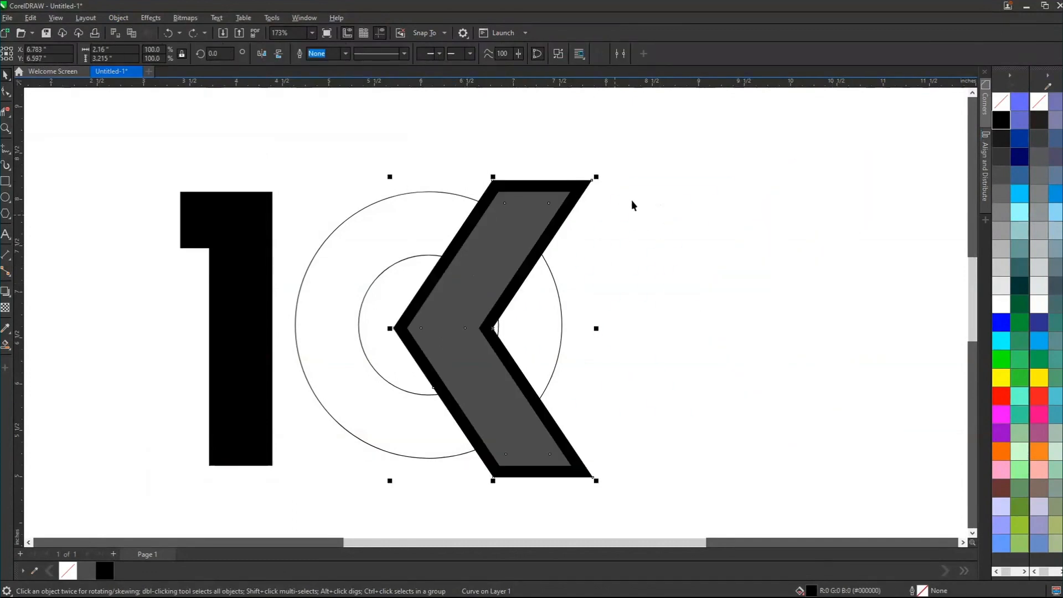
Step: Remove the fill from the converted outline object around the K and give it a thin black outline
{"action": "left_click", "coordinate": [1003, 107]}
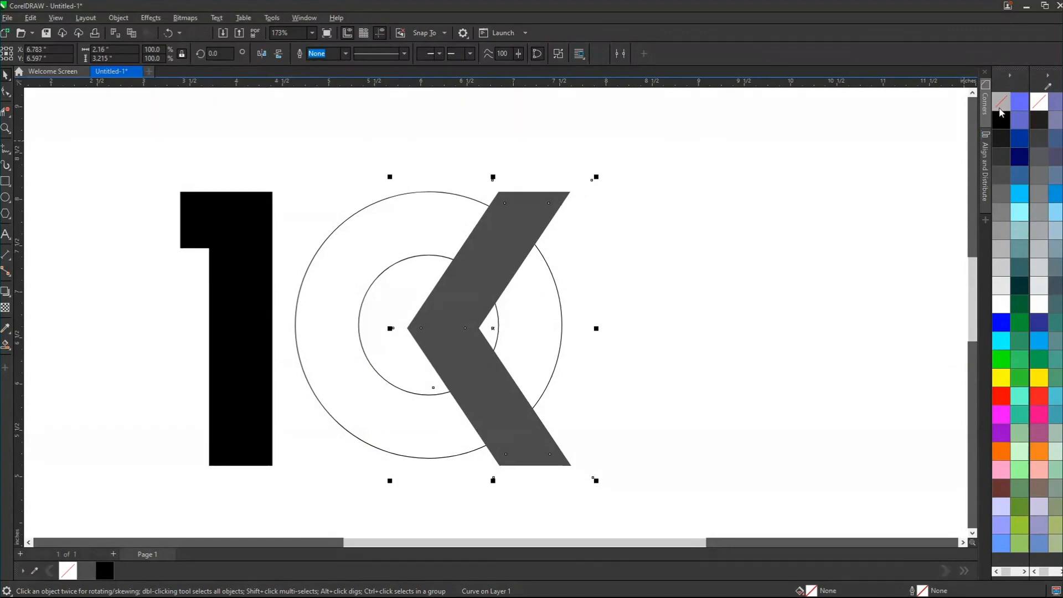
{"action": "right_click", "coordinate": [1002, 119]}
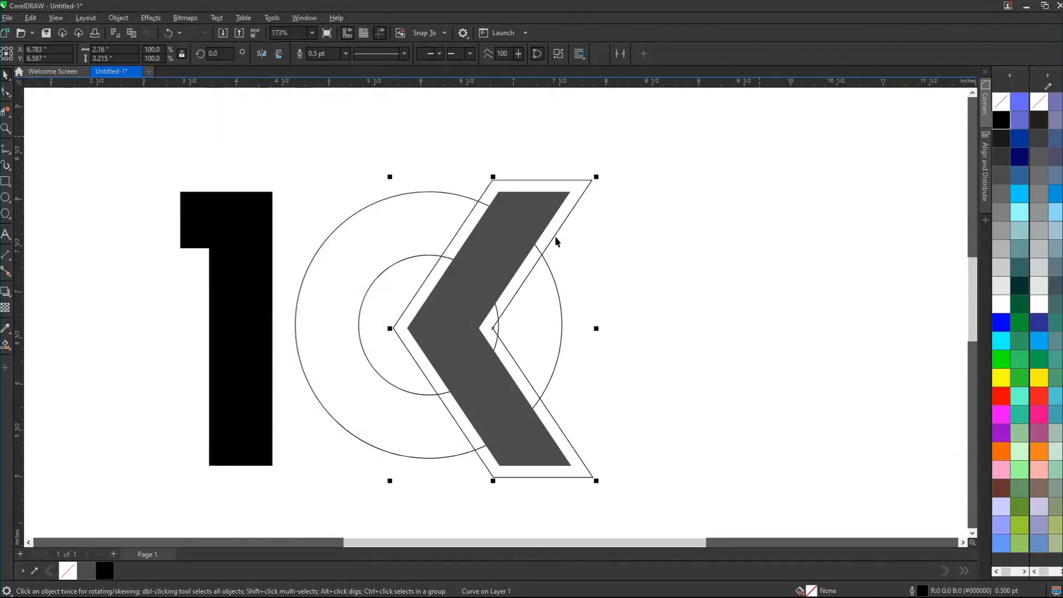
Step: Remove the arc segments of both circles lying between the K and its offset outline, using the Virtual Segment Delete tool
{"action": "scroll", "coordinate": [548, 219], "scroll_direction": "up", "scroll_amount": 2}
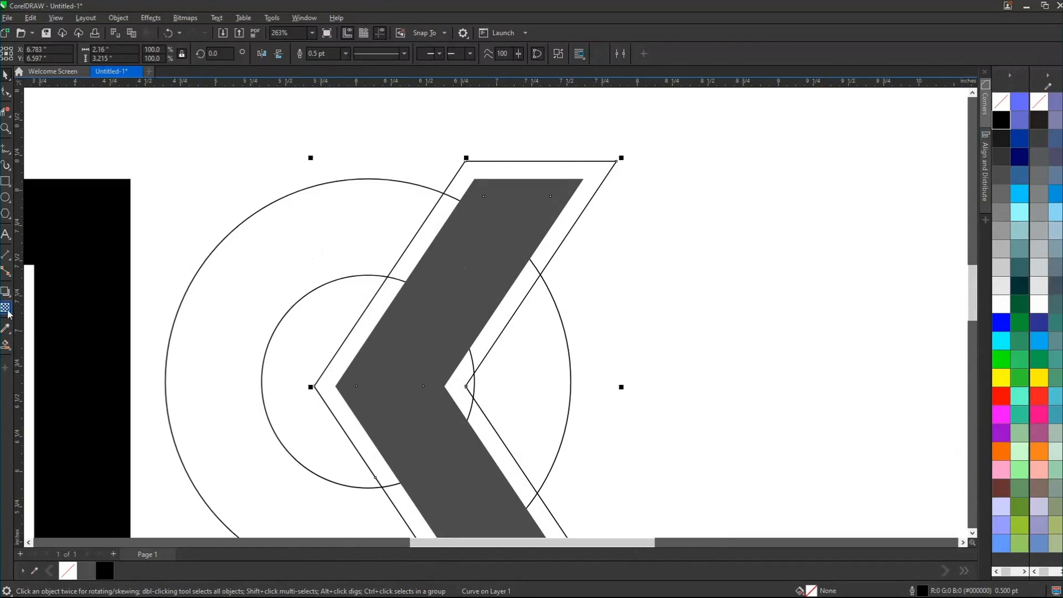
{"action": "left_click", "coordinate": [4, 112]}
{"action": "scroll", "coordinate": [458, 190], "scroll_direction": "up", "scroll_amount": 3}
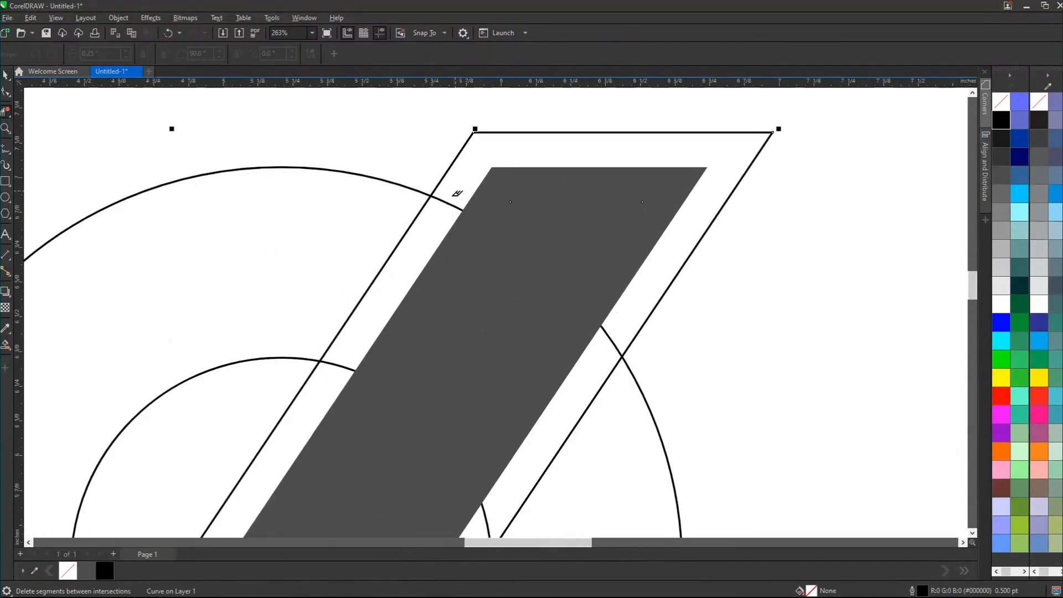
{"action": "left_click_drag", "start_coordinate": [347, 349], "coordinate": [347, 349]}
{"action": "scroll", "coordinate": [382, 308], "scroll_direction": "down", "scroll_amount": 3}
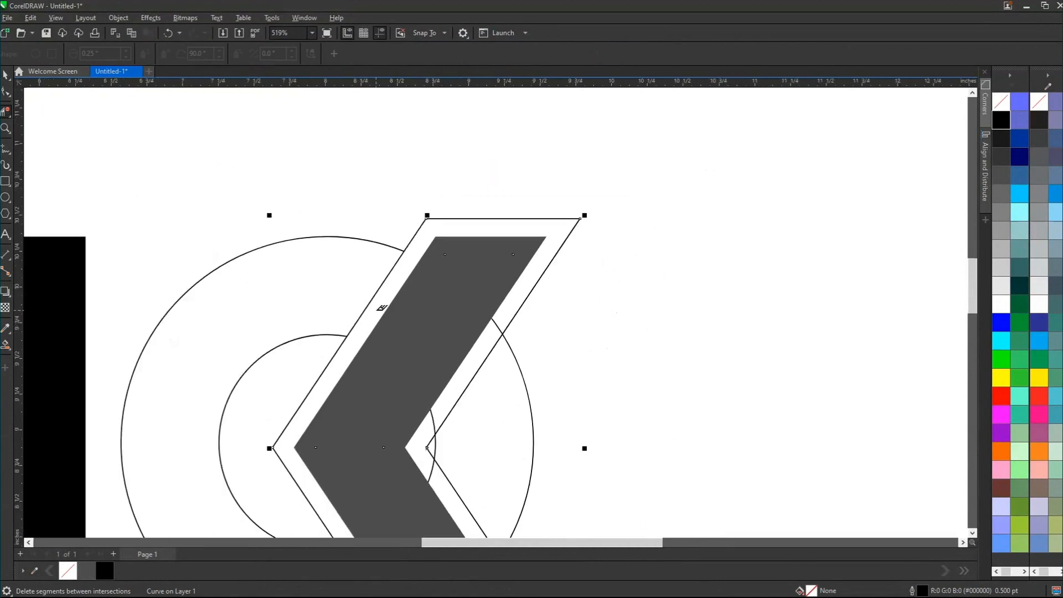
{"action": "scroll", "coordinate": [440, 404], "scroll_direction": "up", "scroll_amount": 3}
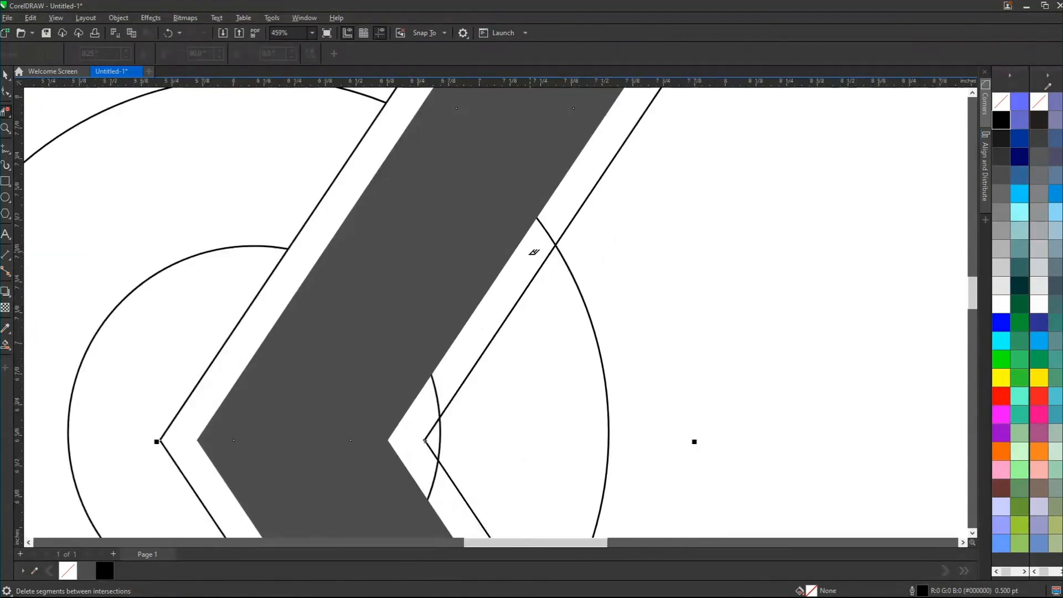
{"action": "left_click", "coordinate": [435, 401]}
{"action": "left_click", "coordinate": [549, 231]}
{"action": "scroll", "coordinate": [555, 221], "scroll_direction": "down", "scroll_amount": 3}
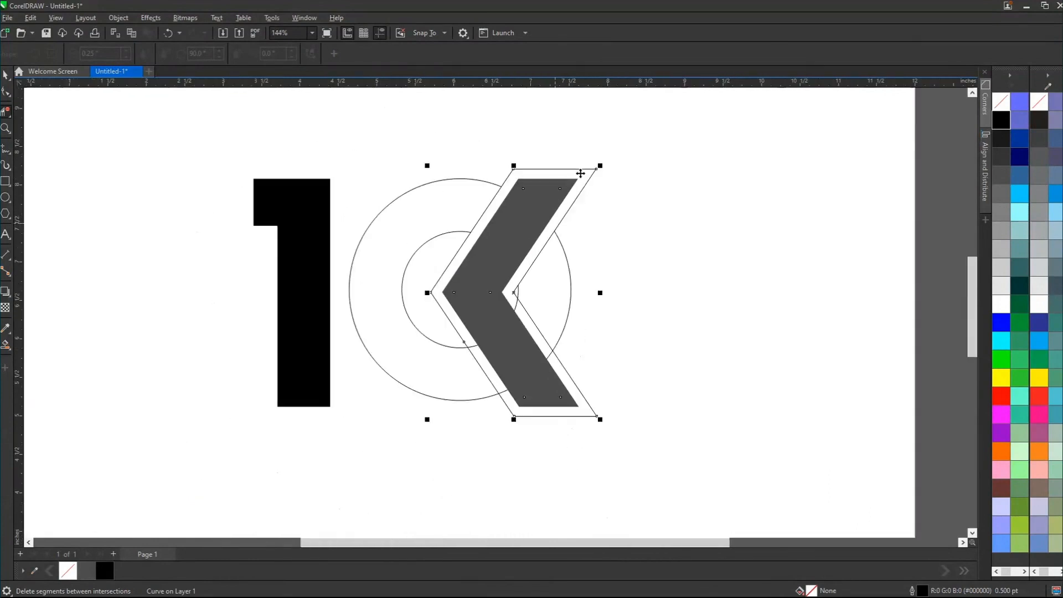
Step: Move the offset outline away from the K and delete it
{"action": "key", "text": "space"}
{"action": "left_click_drag", "start_coordinate": [584, 172], "coordinate": [733, 164]}
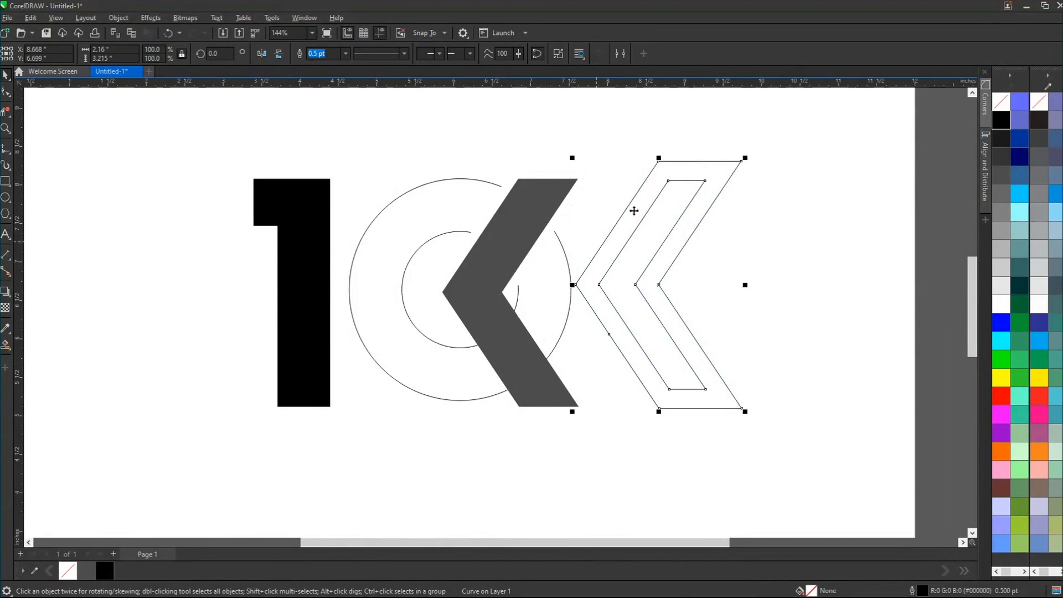
{"action": "key", "text": "Delete"}
{"action": "scroll", "coordinate": [572, 258], "scroll_direction": "up", "scroll_amount": 2}
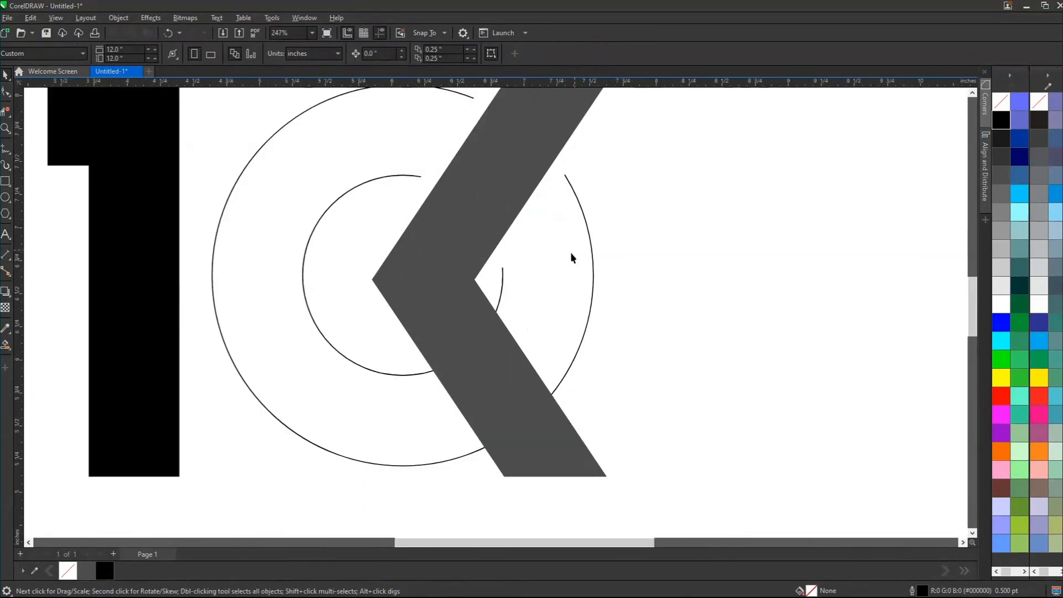
Step: Try moving the cut circles aside and filling them black, undoing both changes
{"action": "left_click_drag", "start_coordinate": [588, 236], "coordinate": [653, 295]}
{"action": "key", "text": "ctrl+z"}
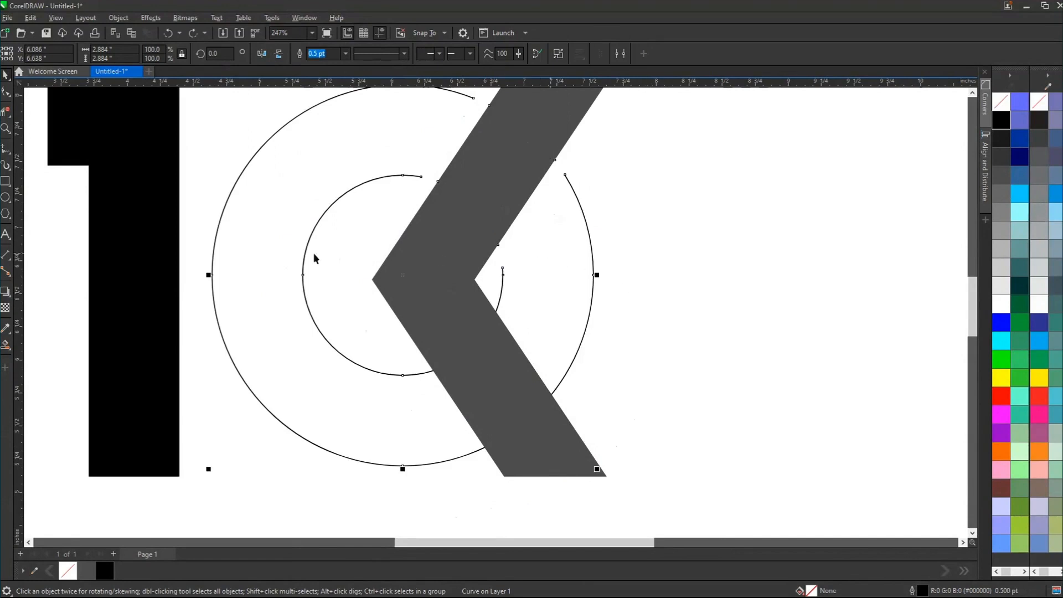
{"action": "left_click", "coordinate": [103, 571]}
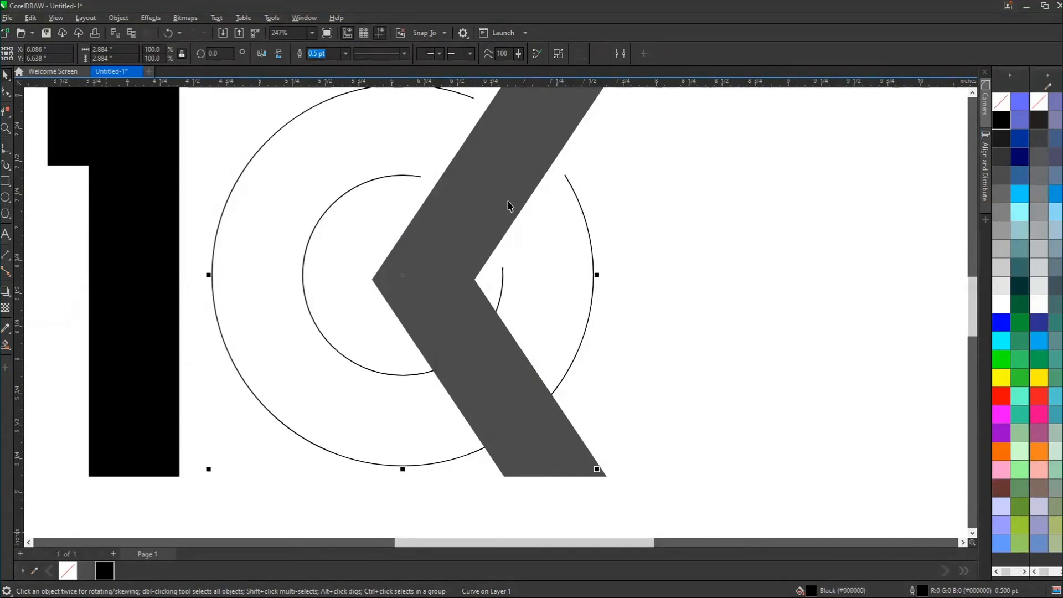
{"action": "key", "text": "ctrl+z"}
Step: Join the open ends of the outer and inner circles on the K's right side with a straight Bézier line
{"action": "left_click", "coordinate": [10, 155]}
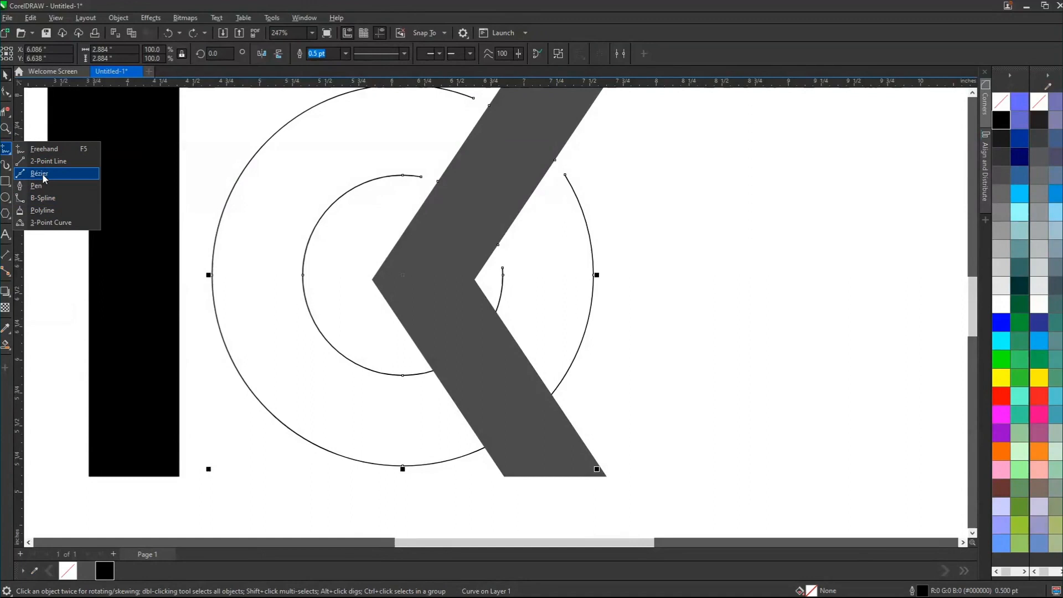
{"action": "left_click", "coordinate": [41, 199]}
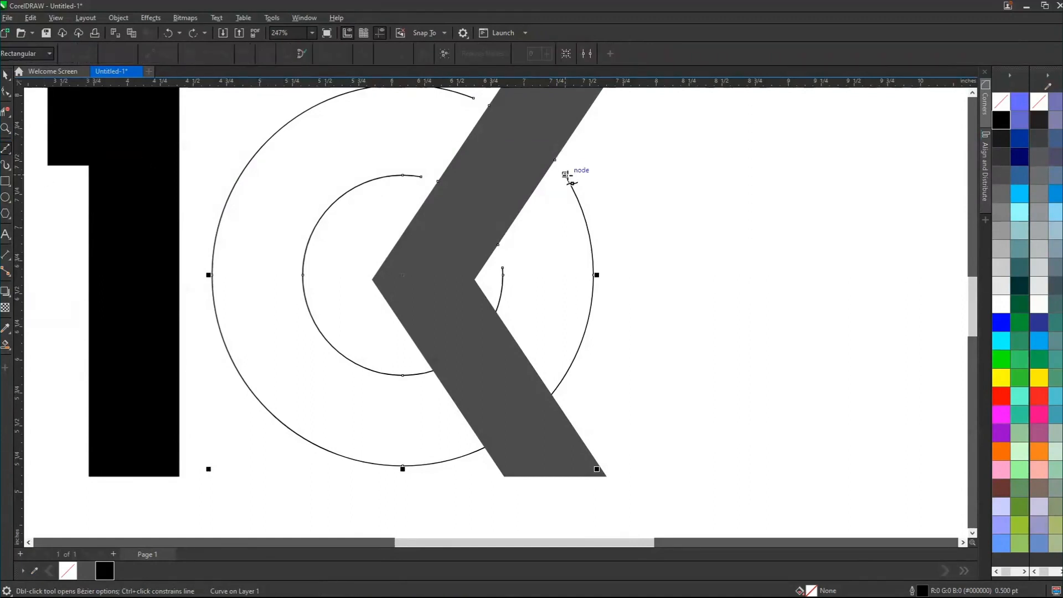
{"action": "left_click", "coordinate": [566, 175]}
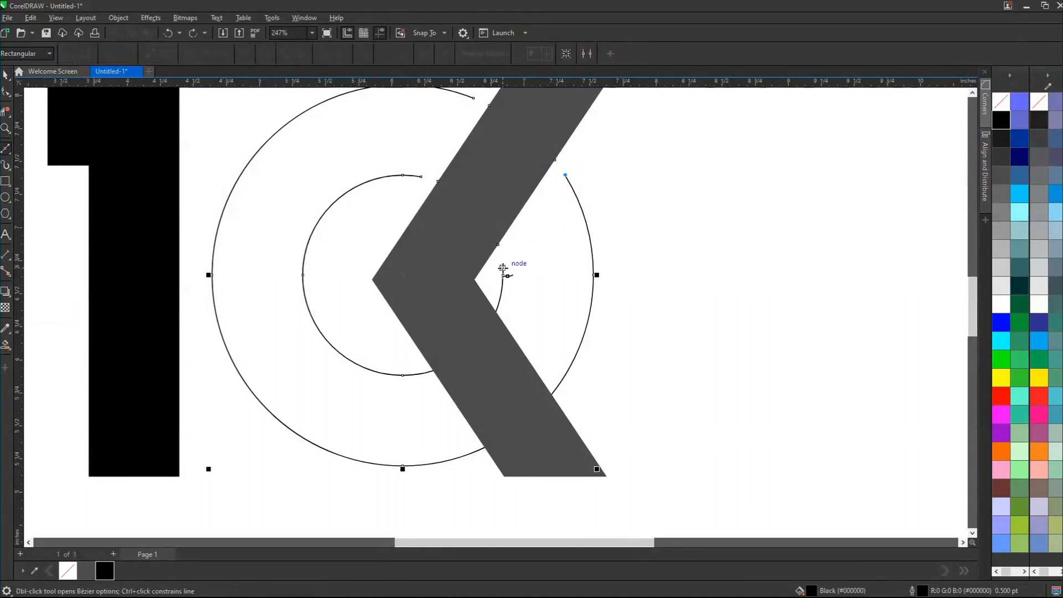
{"action": "double_click", "coordinate": [503, 268]}
{"action": "scroll", "coordinate": [472, 194], "scroll_direction": "up", "scroll_amount": 3}
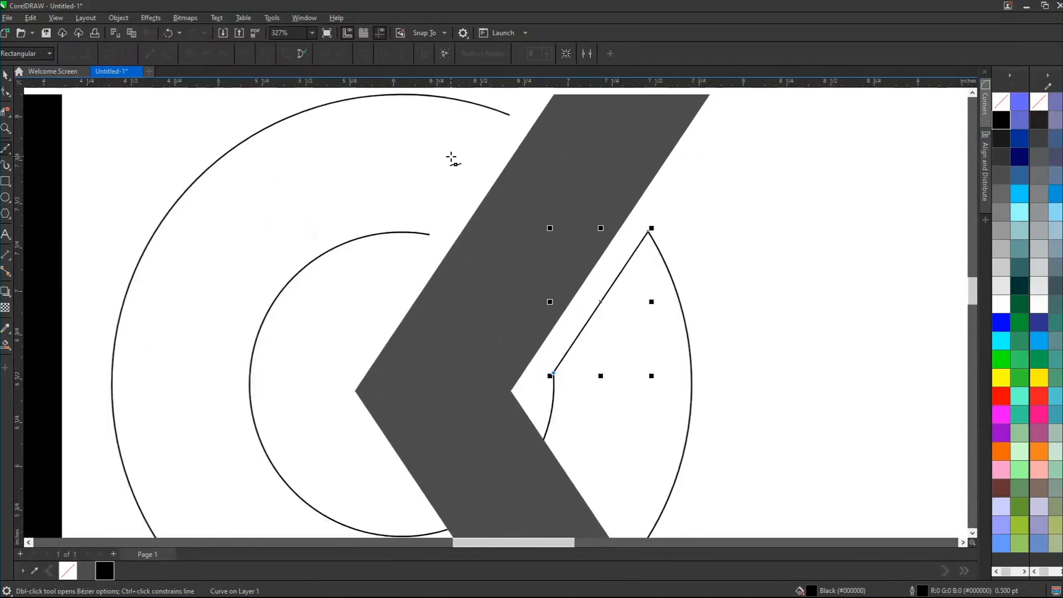
{"action": "scroll", "coordinate": [451, 159], "scroll_direction": "up", "scroll_amount": 2}
{"action": "left_click", "coordinate": [430, 234]}
{"action": "scroll", "coordinate": [429, 235], "scroll_direction": "down", "scroll_amount": 1}
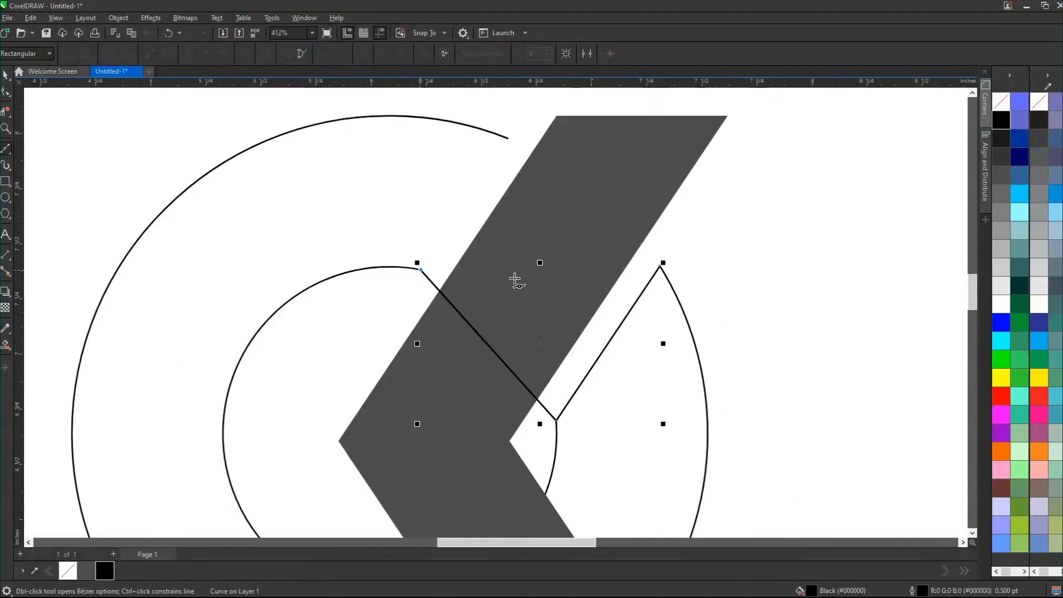
{"action": "key", "text": "ctrl+z"}
{"action": "key", "text": "space"}
{"action": "left_click", "coordinate": [736, 314]}
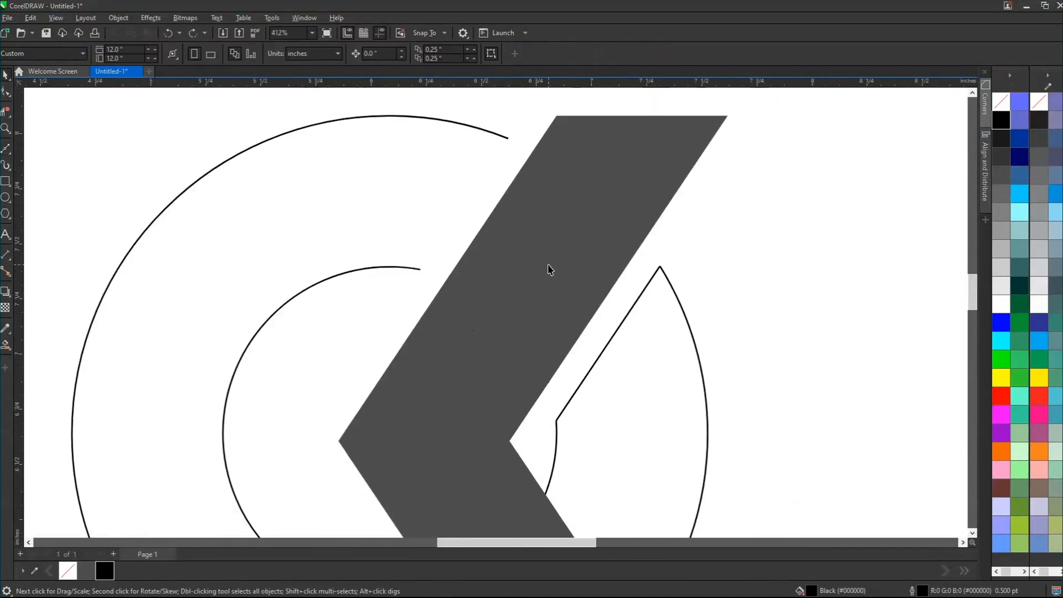
Step: Join the open ends of the inner and outer circles on the K's left side with a straight Bézier line
{"action": "key", "text": "space"}
{"action": "left_click", "coordinate": [421, 270]}
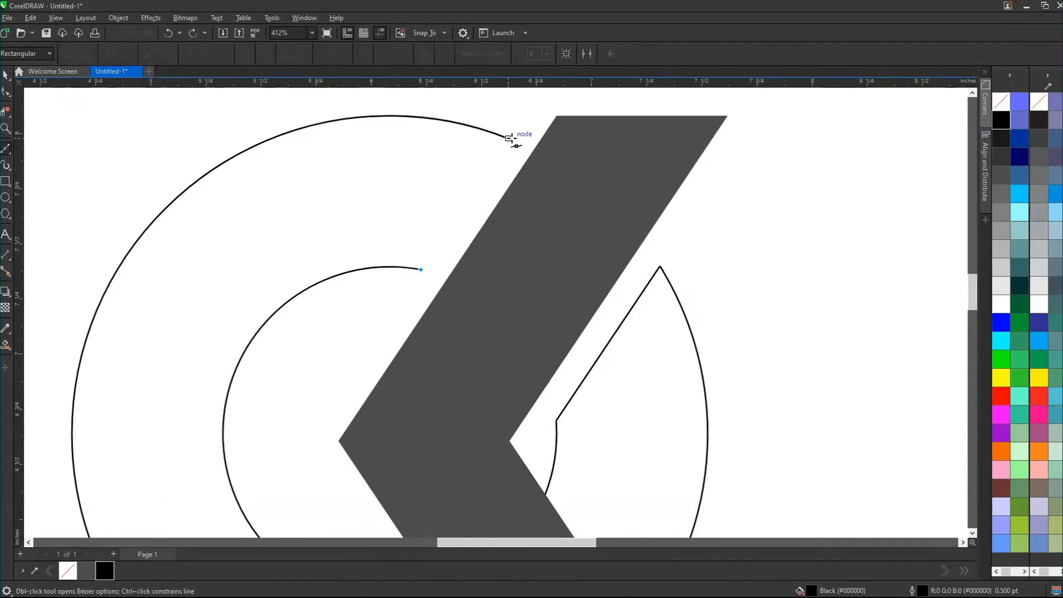
{"action": "left_click", "coordinate": [508, 139]}
{"action": "key", "text": "space"}
{"action": "scroll", "coordinate": [622, 263], "scroll_direction": "down", "scroll_amount": 5}
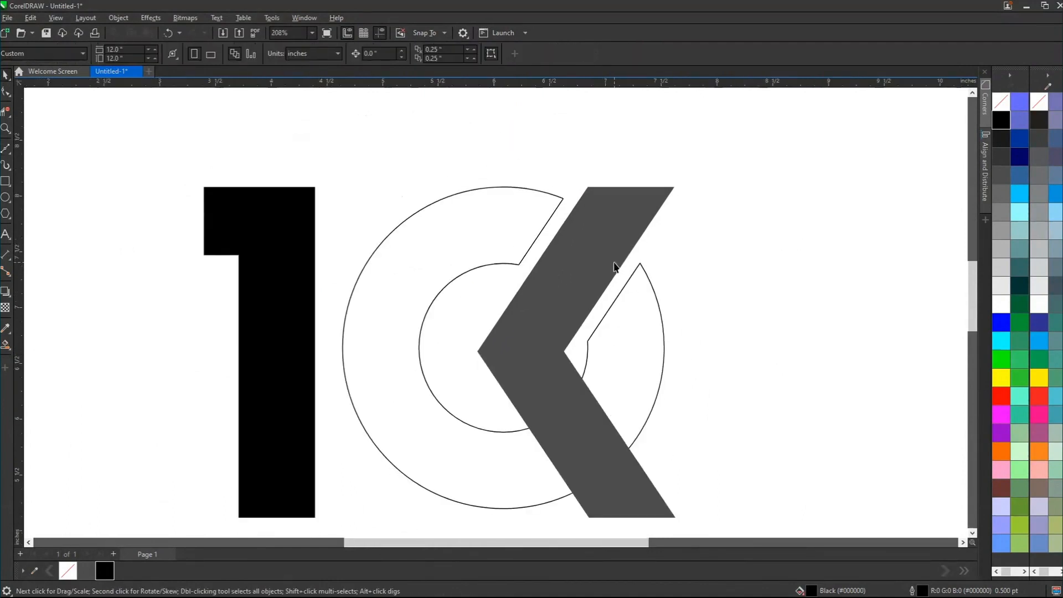
Step: Cut the grey K out of the drawing, keeping it on the clipboard
{"action": "left_click", "coordinate": [551, 324]}
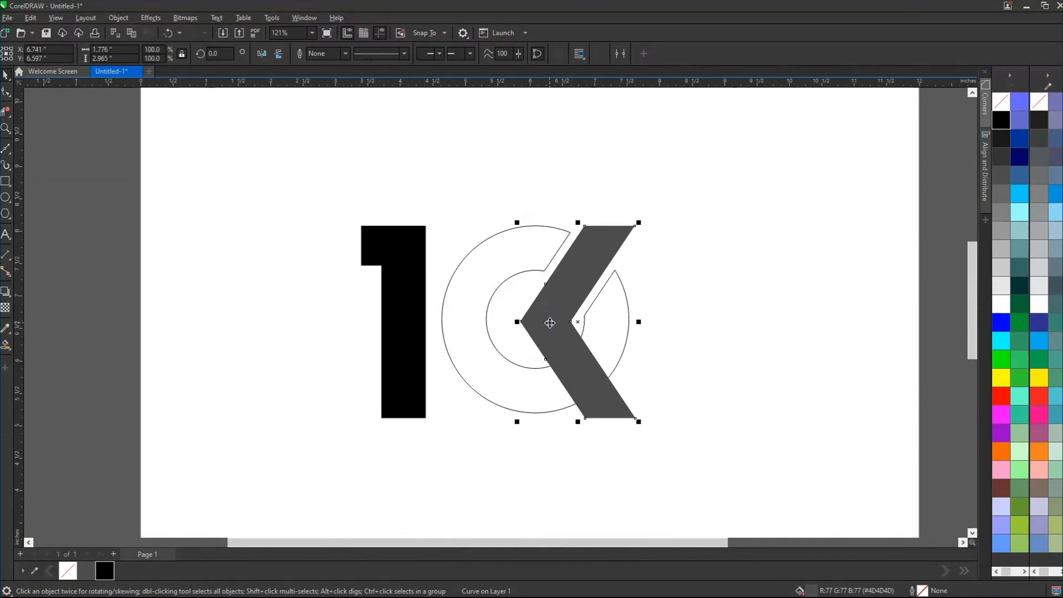
{"action": "key", "text": "Delete"}
{"action": "scroll", "coordinate": [525, 291], "scroll_direction": "up", "scroll_amount": 3}
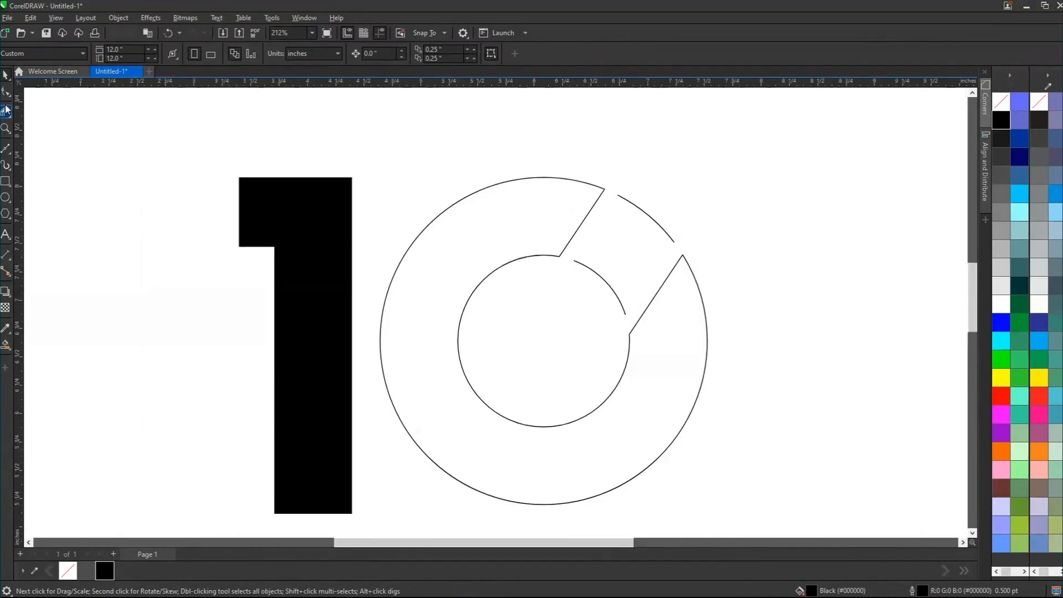
Step: Delete the leftover outer and inner arc pieces inside the ring's gap with the Shape tool
{"action": "key", "text": "F10"}
{"action": "left_click", "coordinate": [620, 191]}
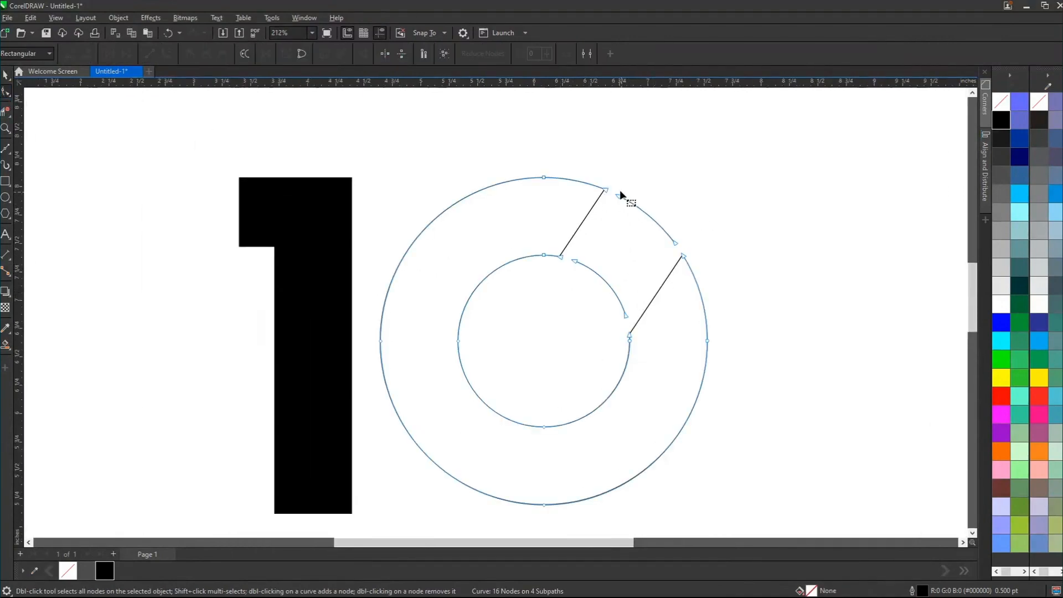
{"action": "left_click_drag", "start_coordinate": [616, 187], "coordinate": [681, 258]}
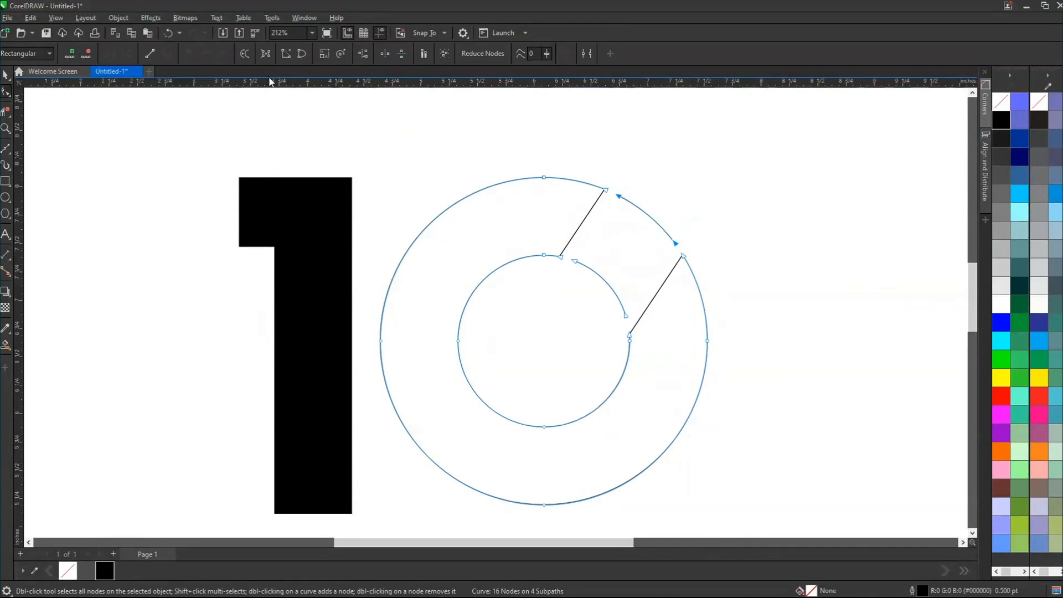
{"action": "key", "text": "Delete"}
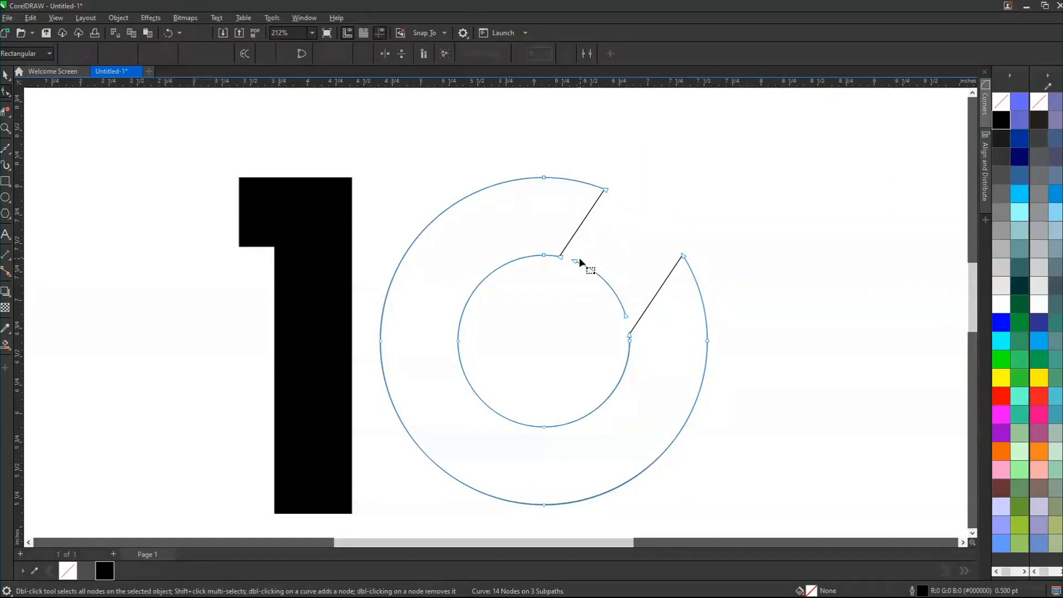
{"action": "left_click_drag", "start_coordinate": [634, 315], "coordinate": [636, 319]}
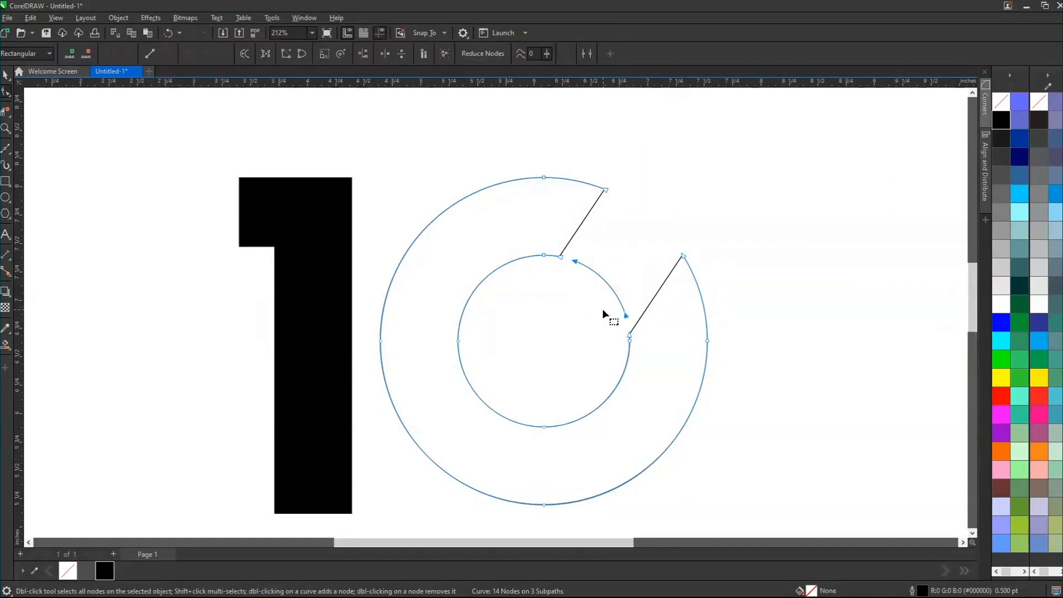
{"action": "key", "text": "Delete"}
{"action": "key", "text": "space"}
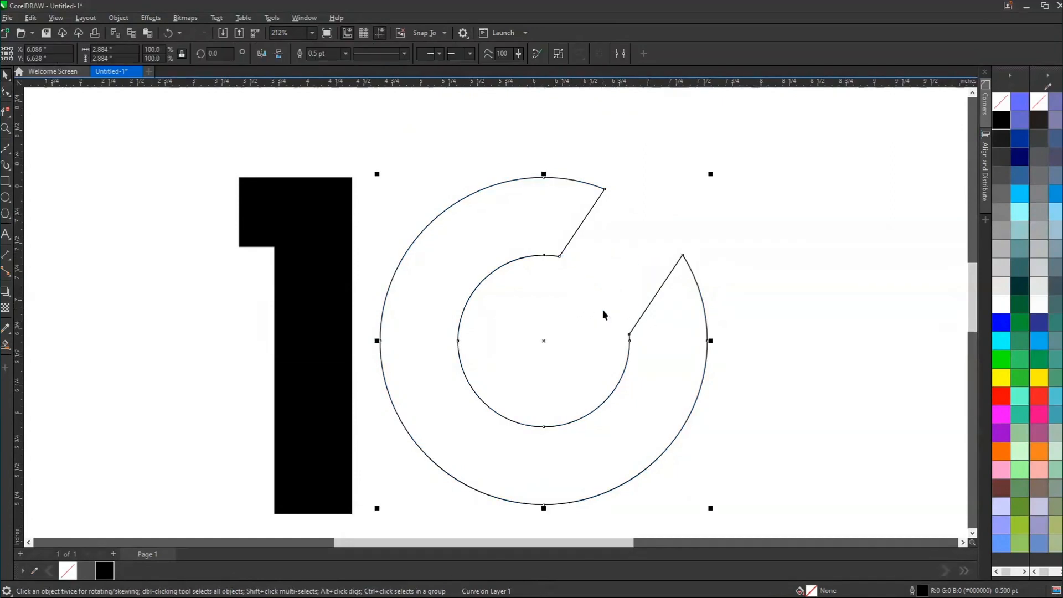
Step: Fill the closed ring shape with dark grey #4D4D4D and no outline using the Smart Fill tool
{"action": "left_click", "coordinate": [7, 348]}
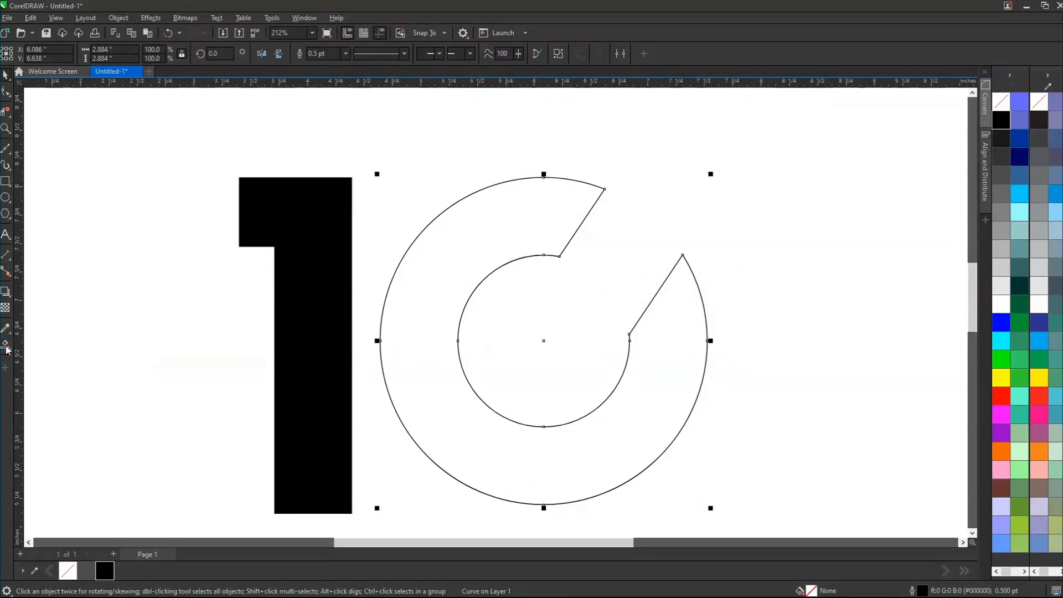
{"action": "left_click", "coordinate": [499, 268]}
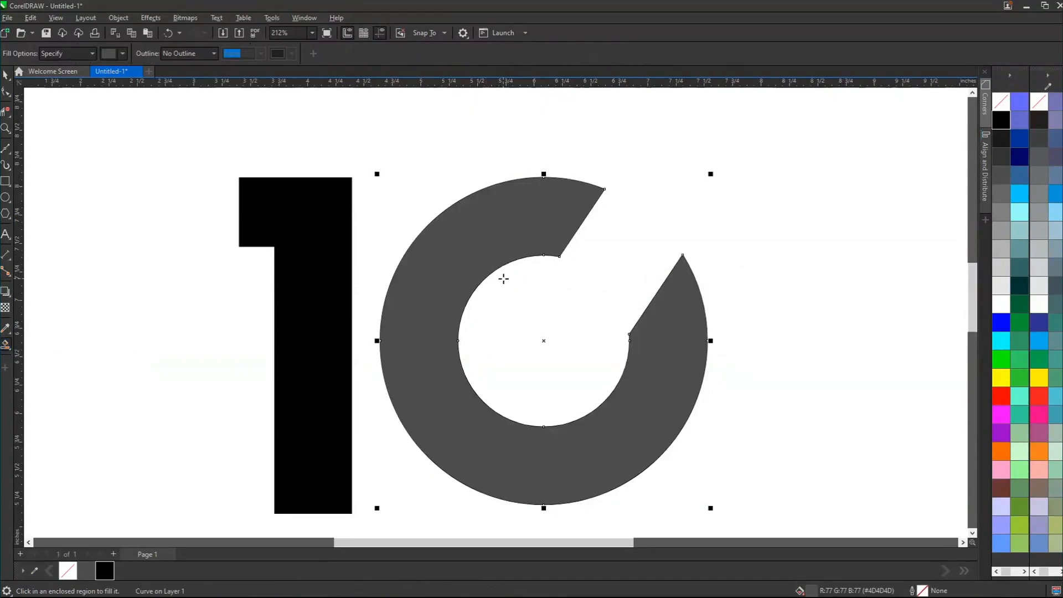
{"action": "key", "text": "space"}
Step: Paste the grey K back into its original place over the ring
{"action": "scroll", "coordinate": [552, 228], "scroll_direction": "down", "scroll_amount": 2}
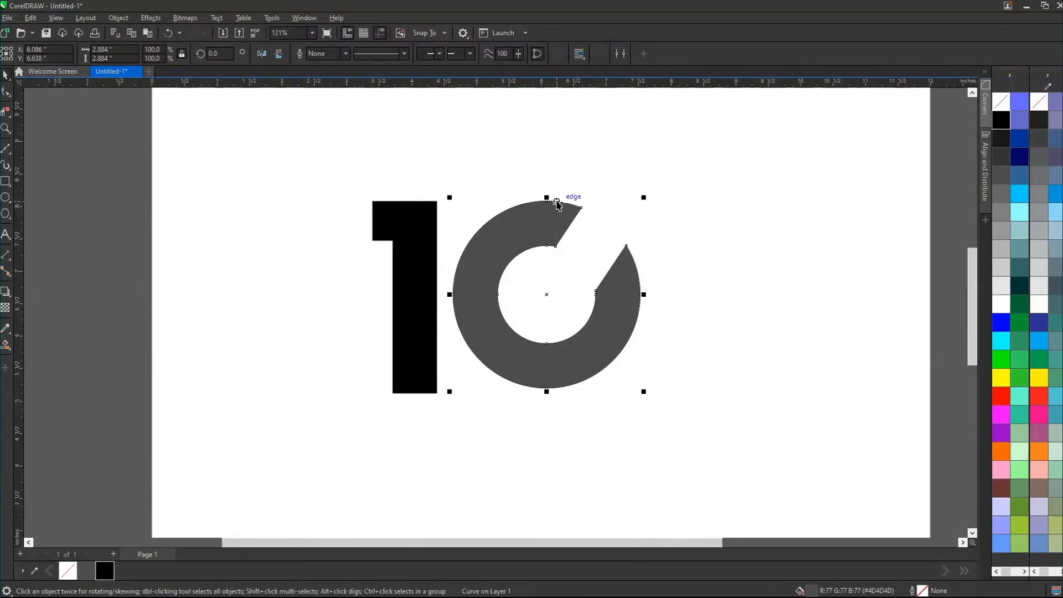
{"action": "key", "text": "ctrl+v"}
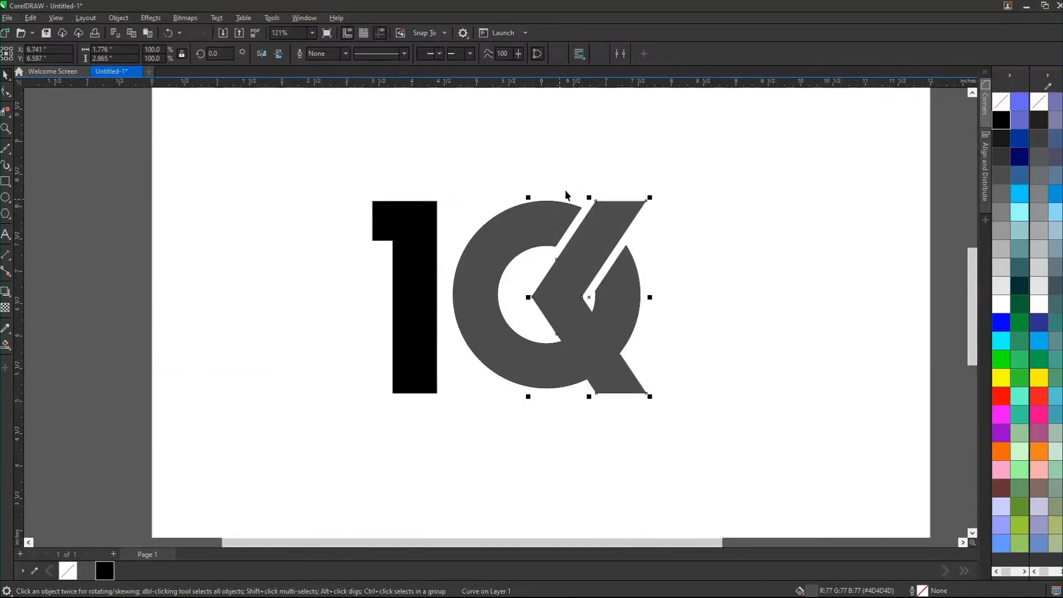
{"action": "left_click", "coordinate": [710, 230]}
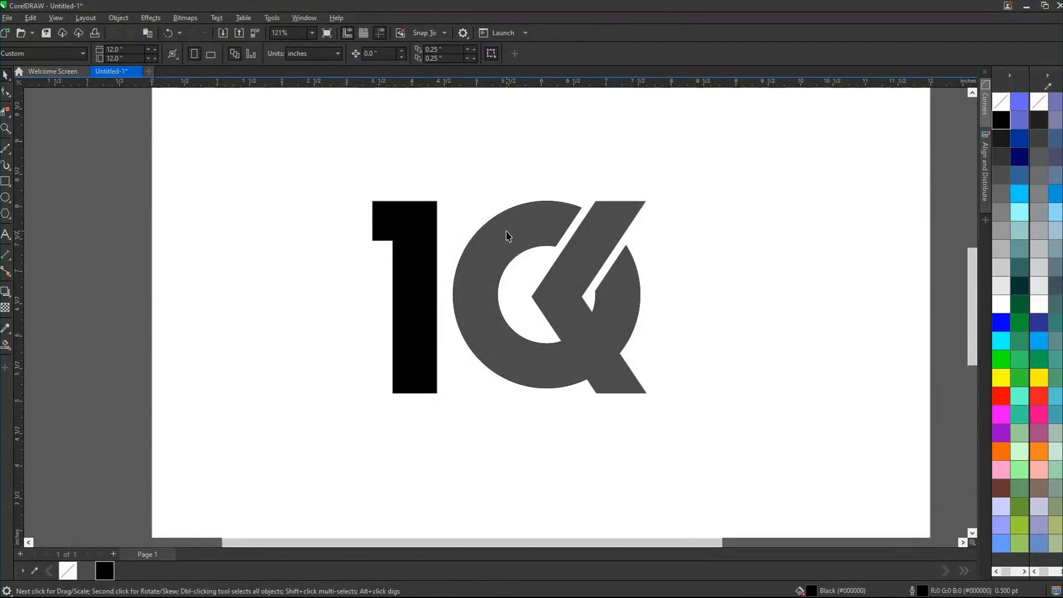
{"action": "key", "text": "F2"}
{"action": "left_click_drag", "start_coordinate": [320, 153], "coordinate": [736, 447]}
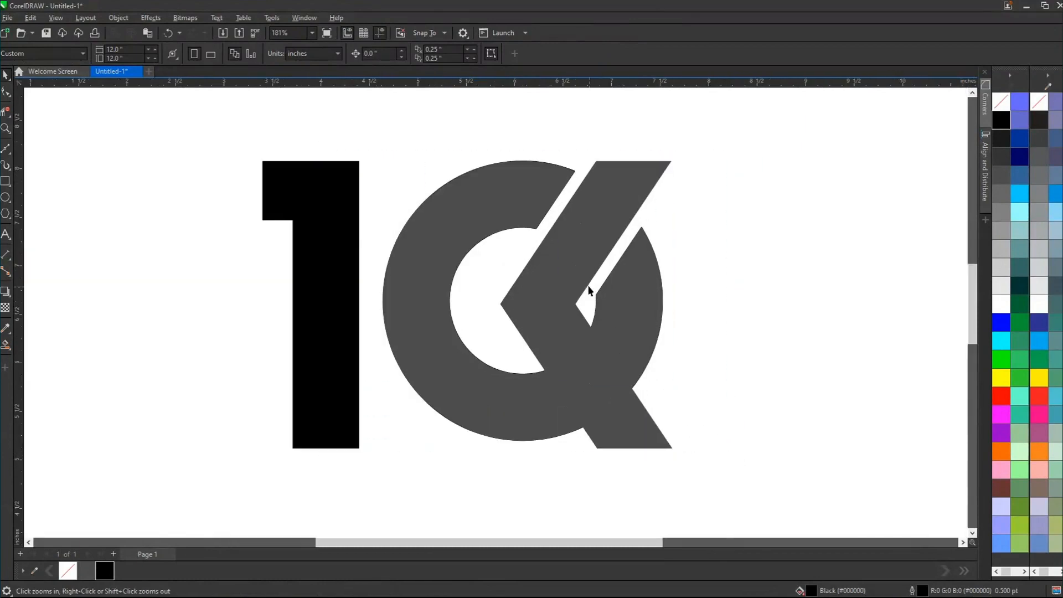
{"action": "left_click", "coordinate": [504, 210]}
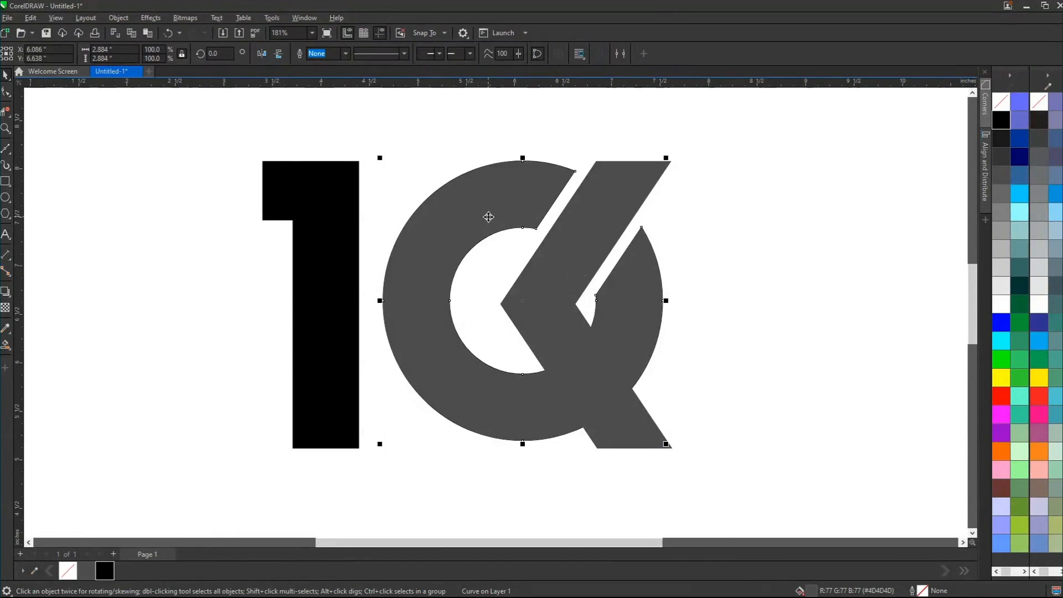
{"action": "scroll", "coordinate": [529, 209], "scroll_direction": "down", "scroll_amount": 5}
{"action": "key", "text": "z"}
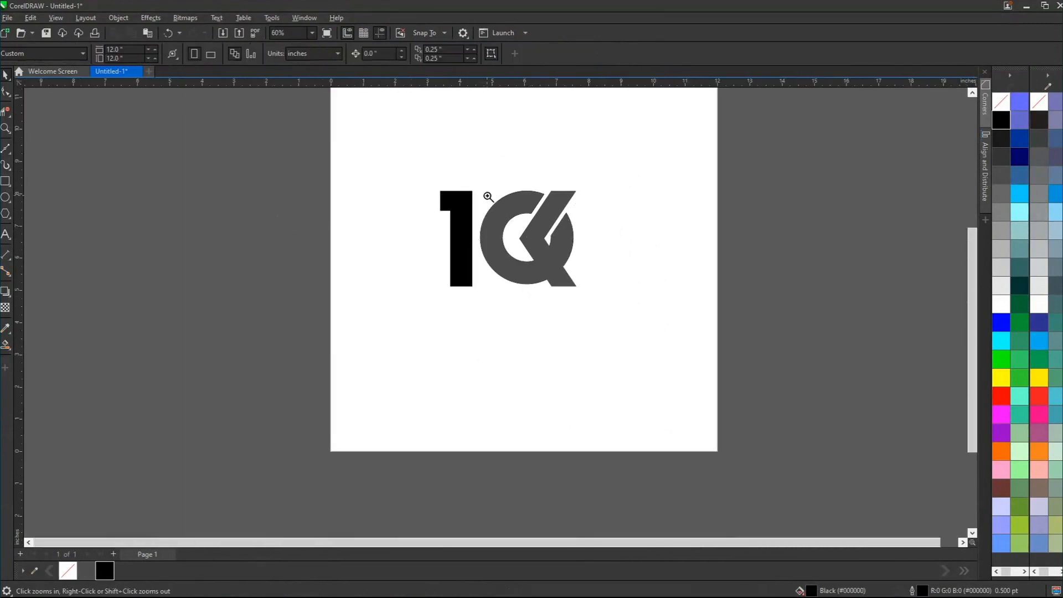
{"action": "left_click_drag", "start_coordinate": [363, 140], "coordinate": [647, 340]}
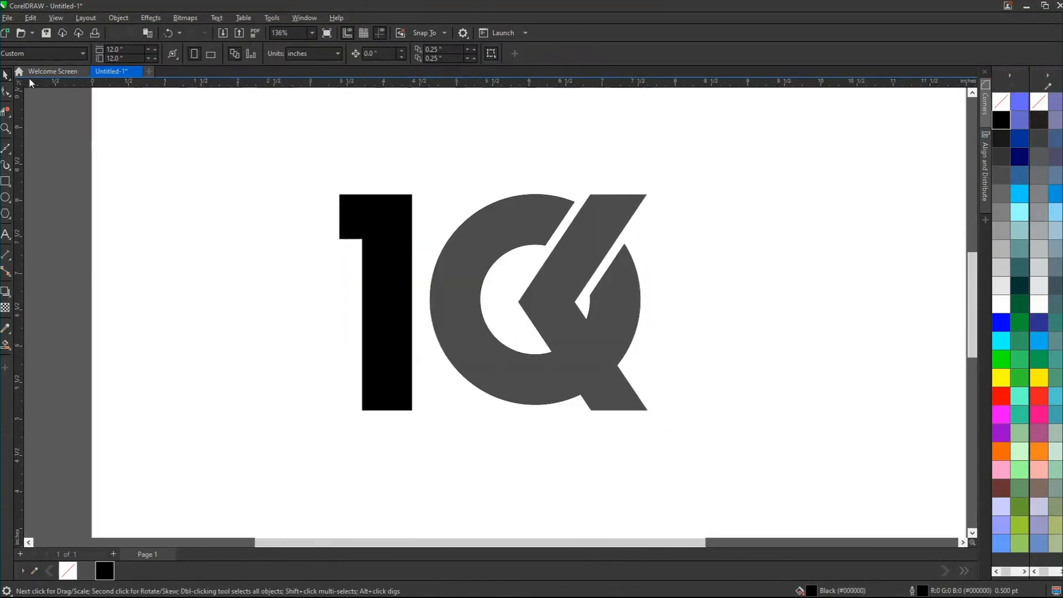
Step: Open the AVMAZING 10k Followers drawing from the AV Studios folder
{"action": "left_click", "coordinate": [57, 70]}
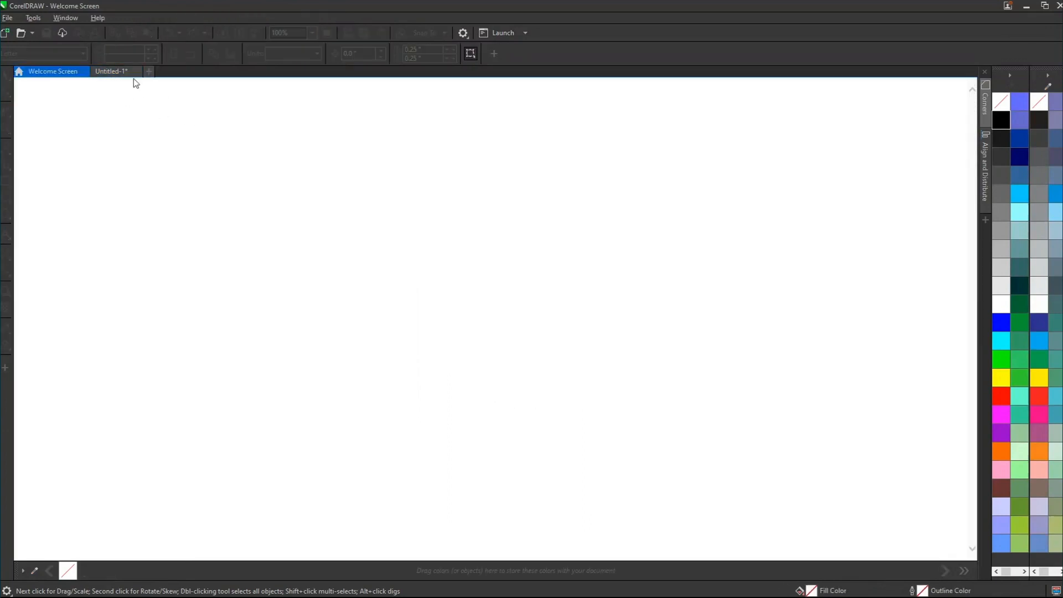
{"action": "left_click", "coordinate": [109, 70]}
{"action": "left_click", "coordinate": [21, 33]}
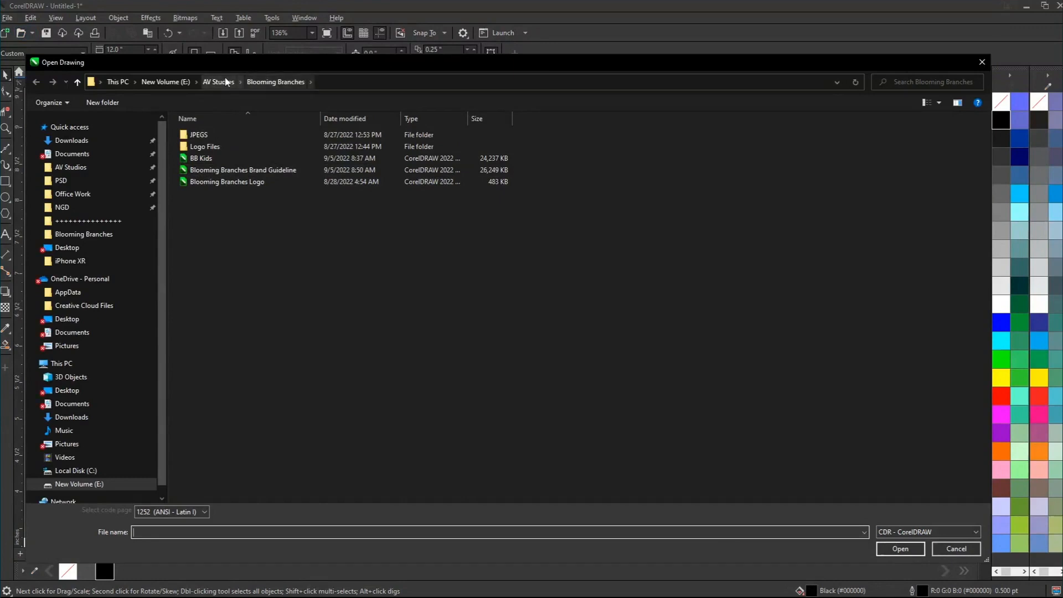
{"action": "left_click", "coordinate": [214, 83]}
{"action": "scroll", "coordinate": [972, 131], "scroll_direction": "up", "scroll_amount": 5}
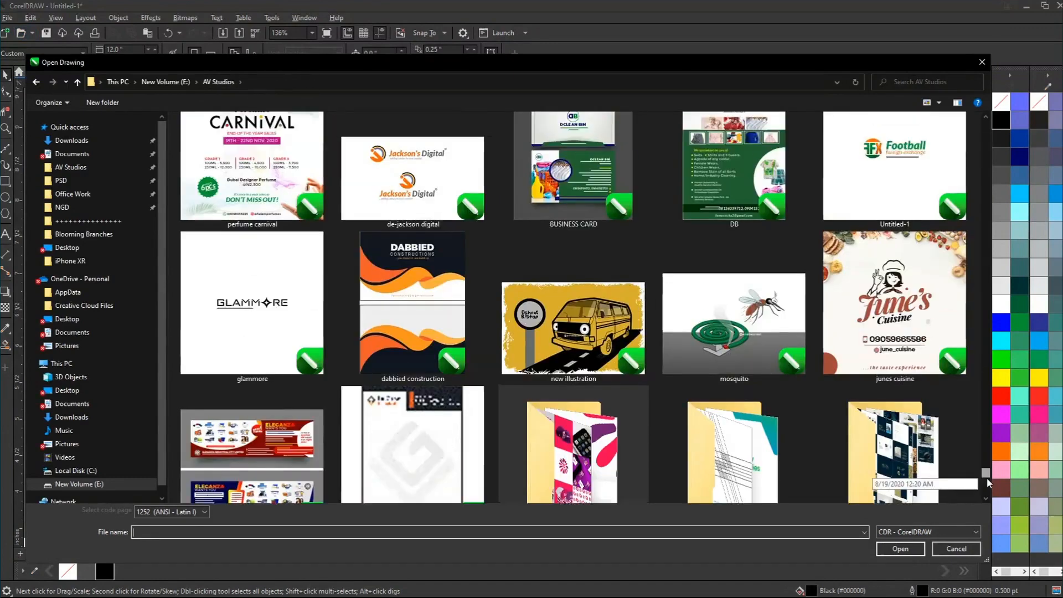
{"action": "scroll", "coordinate": [973, 127], "scroll_direction": "up", "scroll_amount": 3}
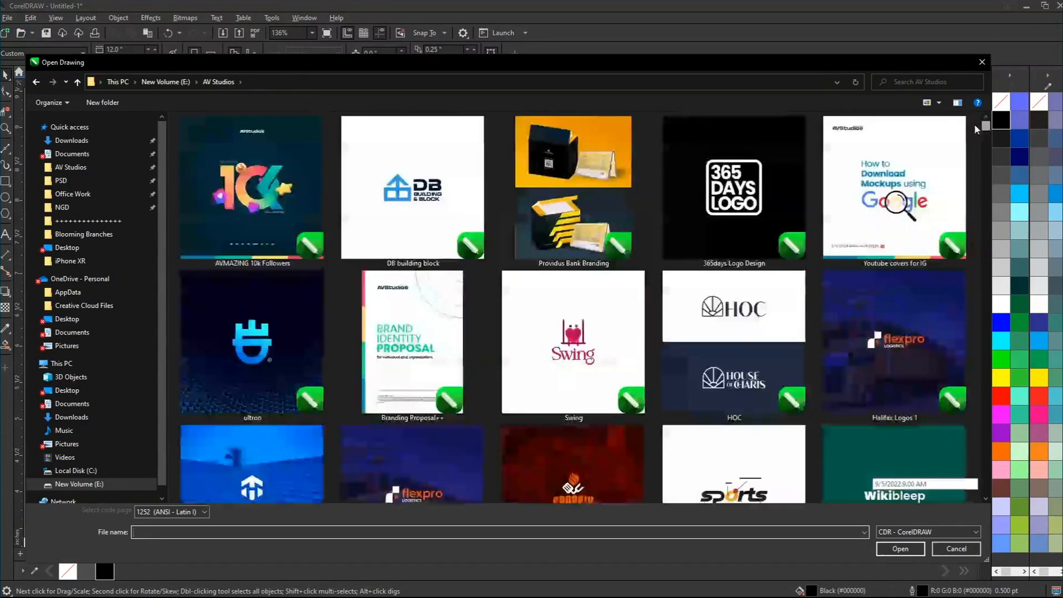
{"action": "double_click", "coordinate": [268, 183]}
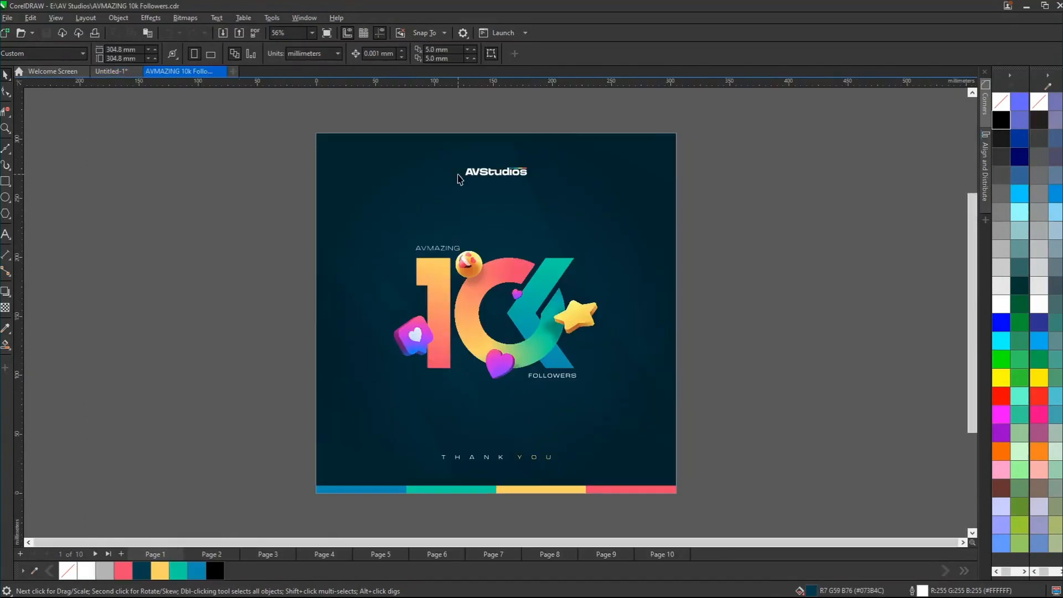
Step: Copy the four-colour strip along the bottom edge of the 10K artwork and paste it into the Untitled-1 drawing
{"action": "double_click", "coordinate": [647, 208]}
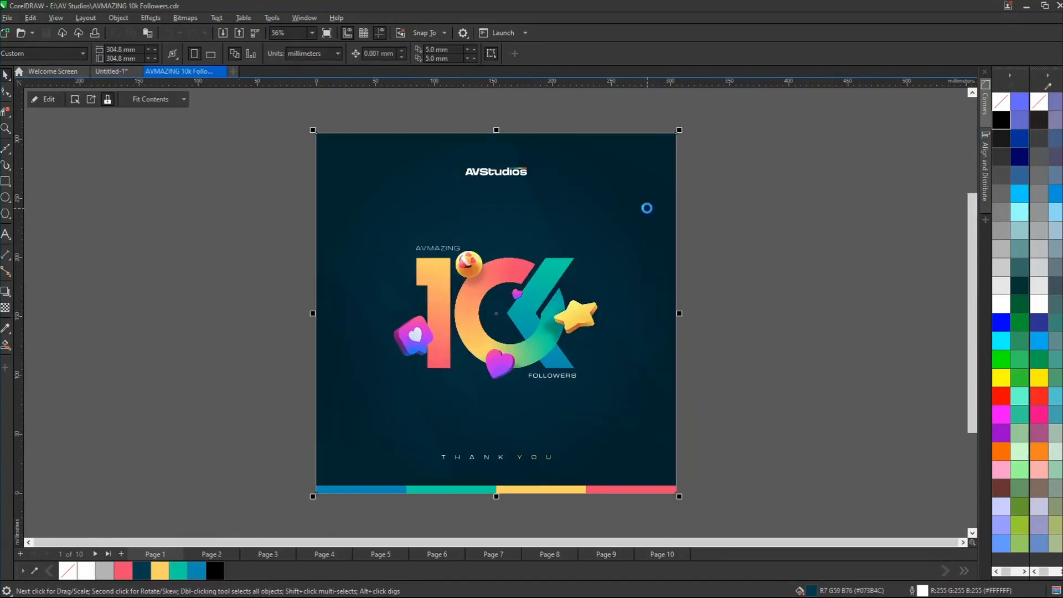
{"action": "left_click", "coordinate": [727, 226], "text": "ctrl"}
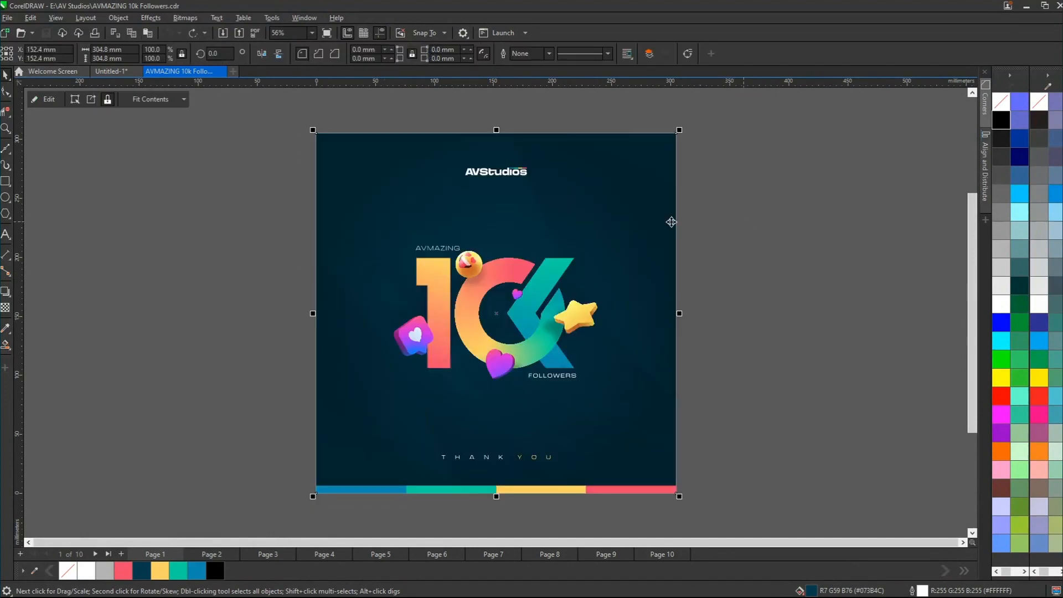
{"action": "double_click", "coordinate": [530, 312]}
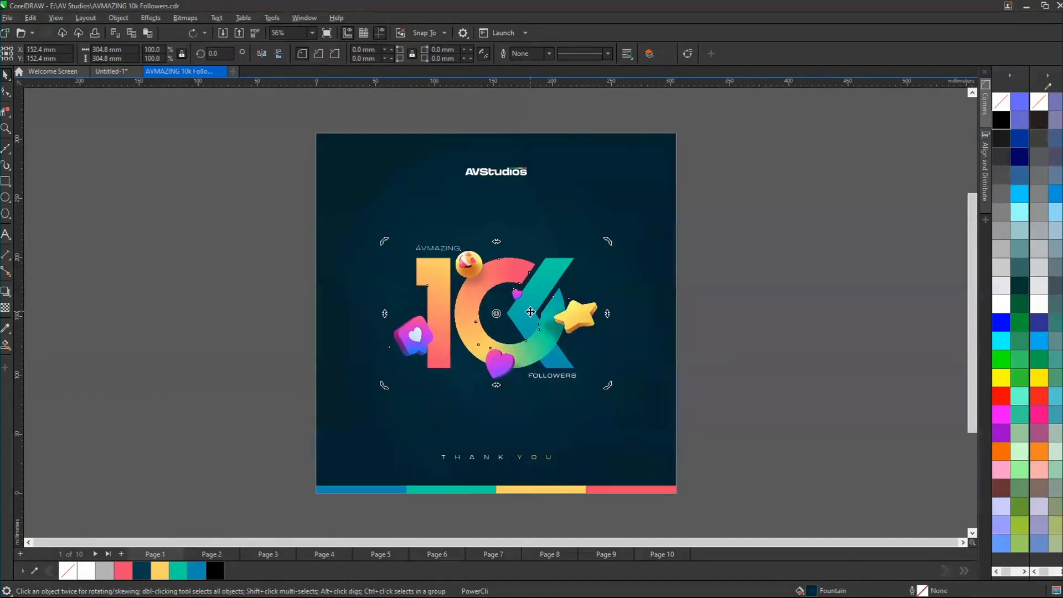
{"action": "left_click", "coordinate": [394, 490]}
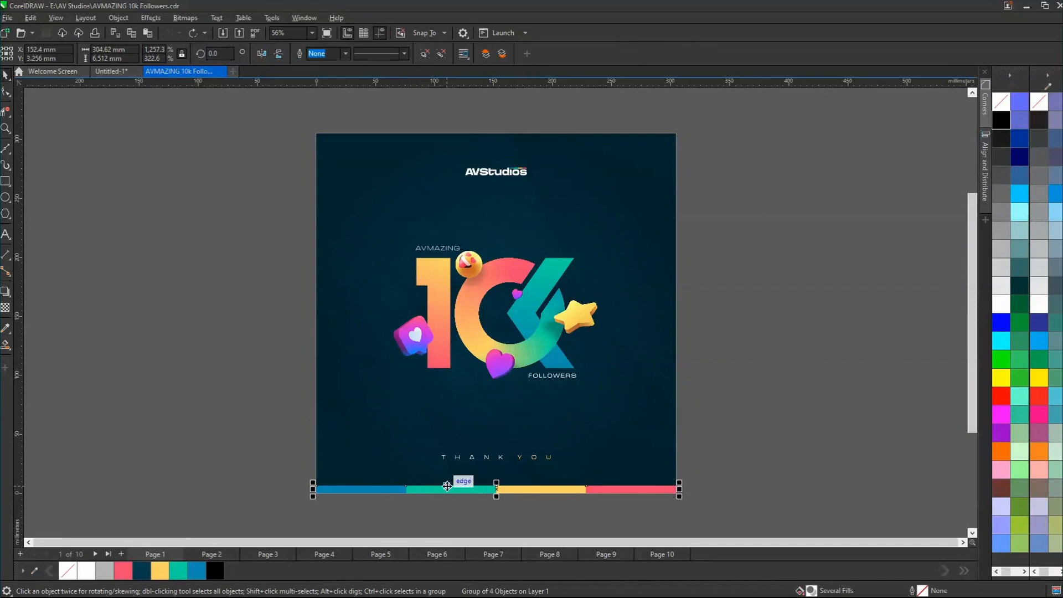
{"action": "key", "text": "ctrl+Tab"}
{"action": "key", "text": "ctrl+v"}
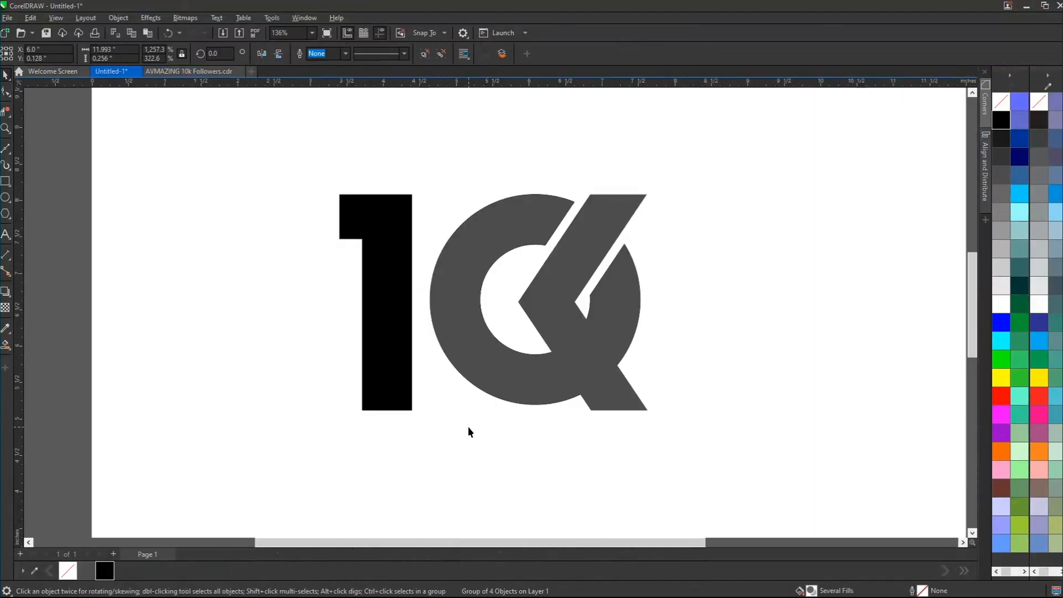
{"action": "key", "text": "F4"}
{"action": "left_click_drag", "start_coordinate": [496, 510], "coordinate": [567, 339]}
{"action": "key", "text": "ctrl+z"}
{"action": "left_click", "coordinate": [920, 315]}
{"action": "scroll", "coordinate": [547, 338], "scroll_direction": "down", "scroll_amount": 4}
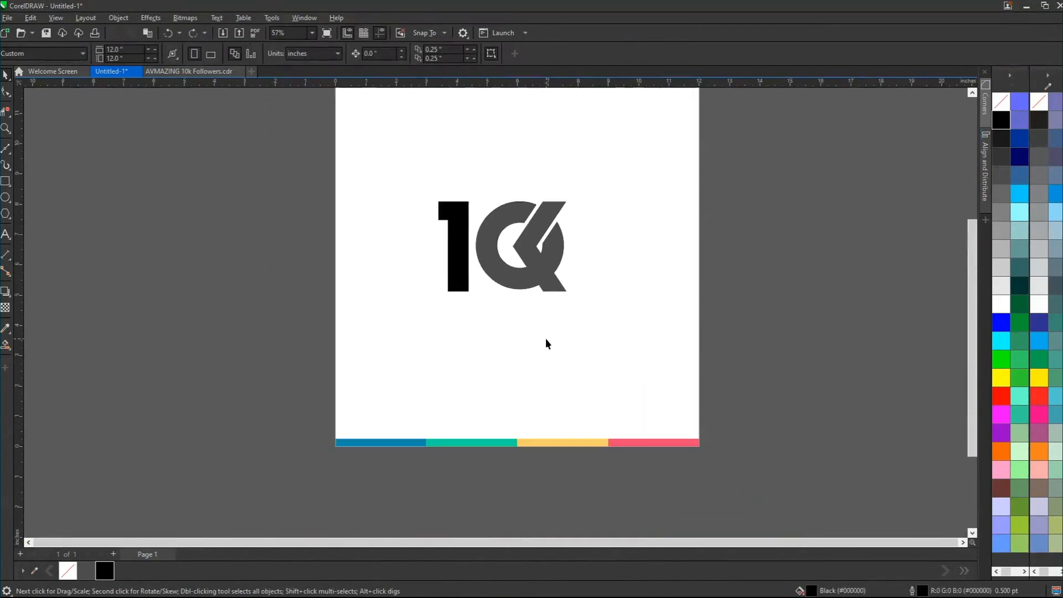
Step: Draw a black circle about 0.8 inches wide below the 10K and repeat it sideways into a row of four evenly spaced circles
{"action": "scroll", "coordinate": [526, 315], "scroll_direction": "up", "scroll_amount": 3}
{"action": "scroll", "coordinate": [525, 314], "scroll_direction": "down", "scroll_amount": 3}
{"action": "key", "text": "F2"}
{"action": "left_click_drag", "start_coordinate": [216, 136], "coordinate": [726, 485]}
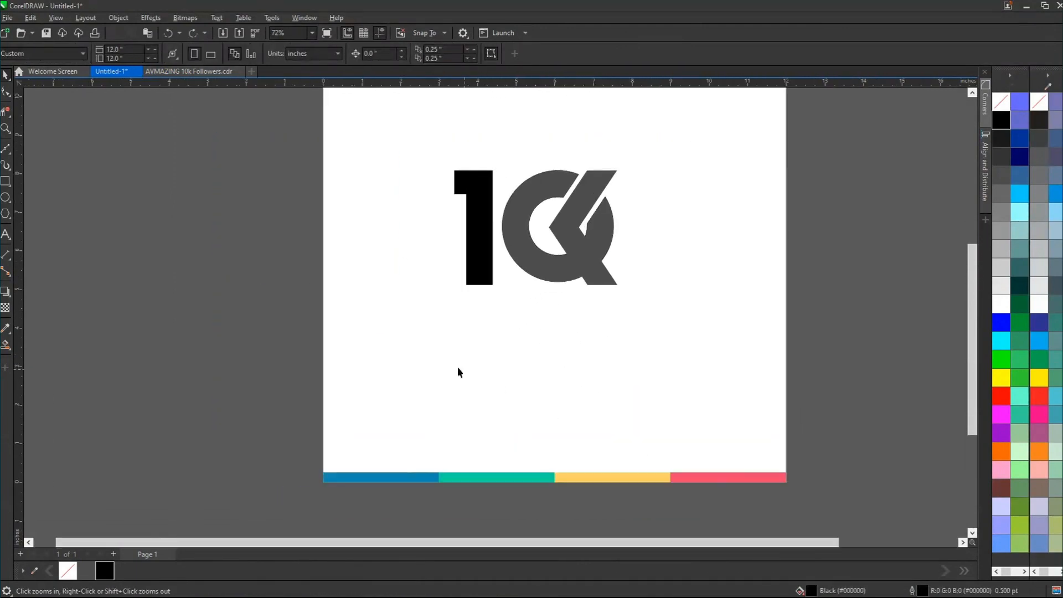
{"action": "left_click", "coordinate": [6, 198]}
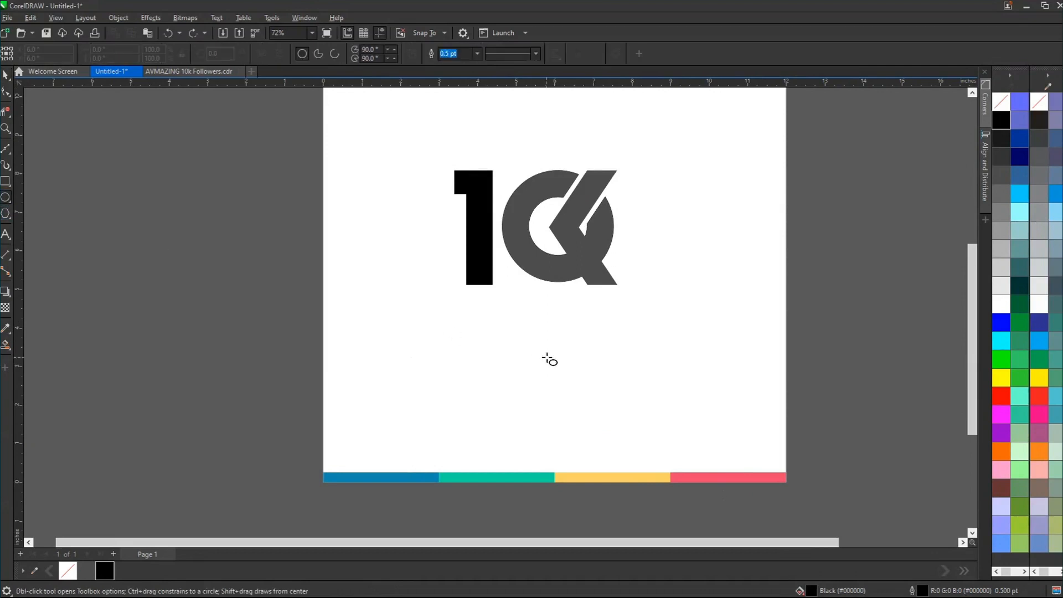
{"action": "mouse_move", "coordinate": [456, 329]}
{"action": "left_mouse_down"}
{"action": "mouse_move", "coordinate": [489, 363]}
{"action": "mouse_move", "coordinate": [556, 359]}
{"action": "left_mouse_up"}
{"action": "key", "text": "space"}
{"action": "right_click", "coordinate": [556, 359]}
{"action": "key", "text": "ctrl+r"}
{"action": "key", "text": "ctrl+r"}
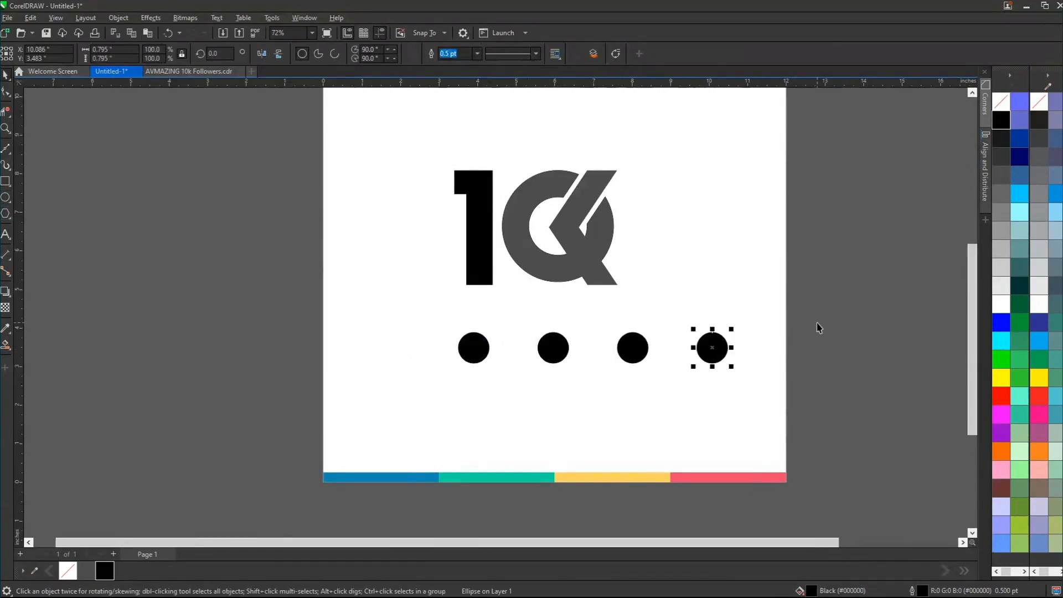
{"action": "left_click", "coordinate": [819, 330]}
Step: Add the pasted strip's colours to the document palette and fill the first circle with the blue #118AB2
{"action": "key", "text": "F2"}
{"action": "left_click_drag", "start_coordinate": [283, 297], "coordinate": [814, 503]}
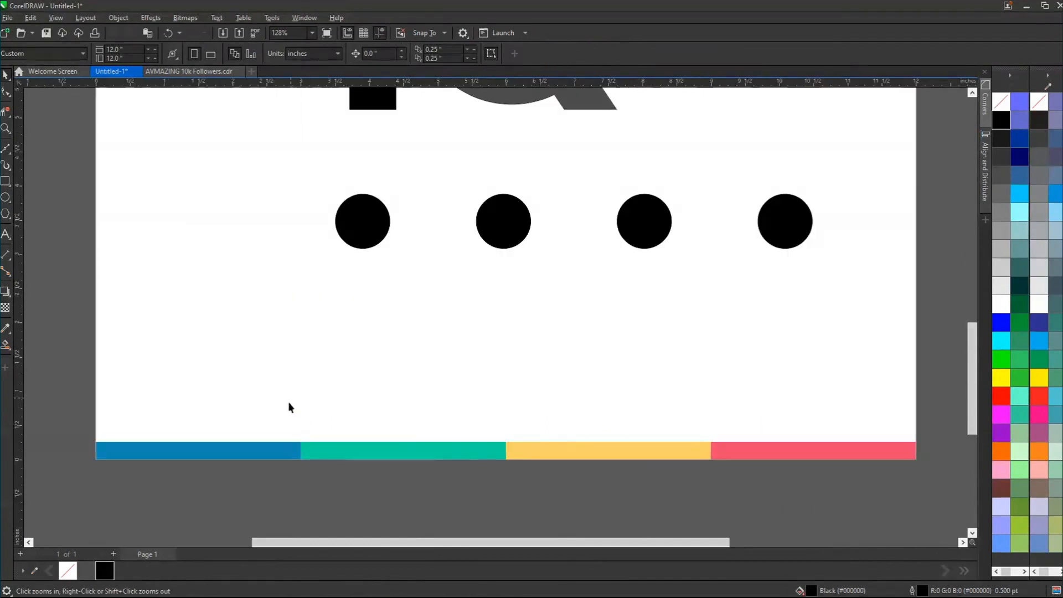
{"action": "left_click", "coordinate": [360, 225]}
{"action": "left_click", "coordinate": [273, 450]}
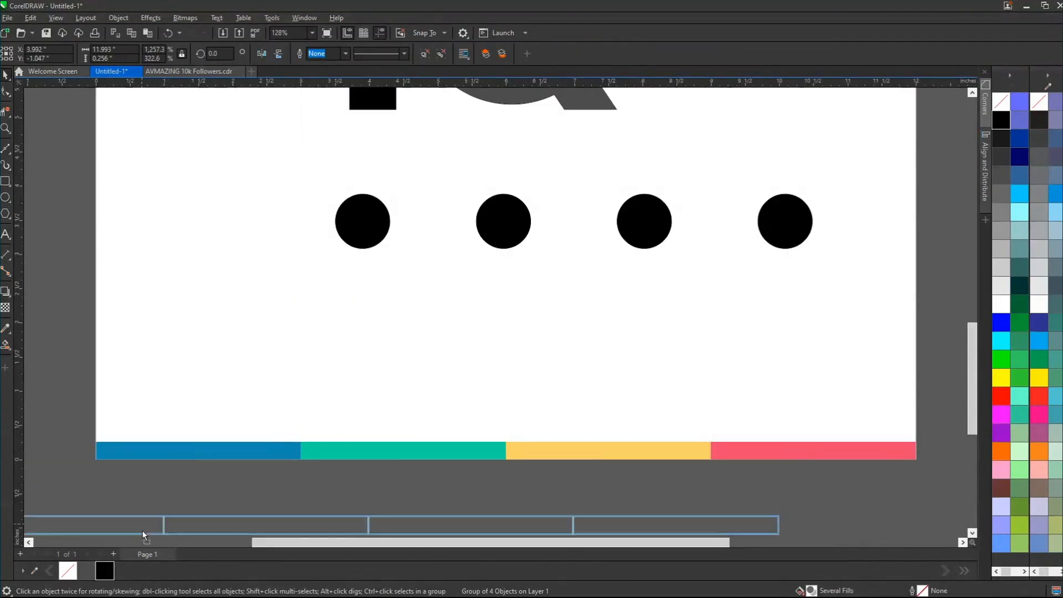
{"action": "left_click", "coordinate": [365, 225]}
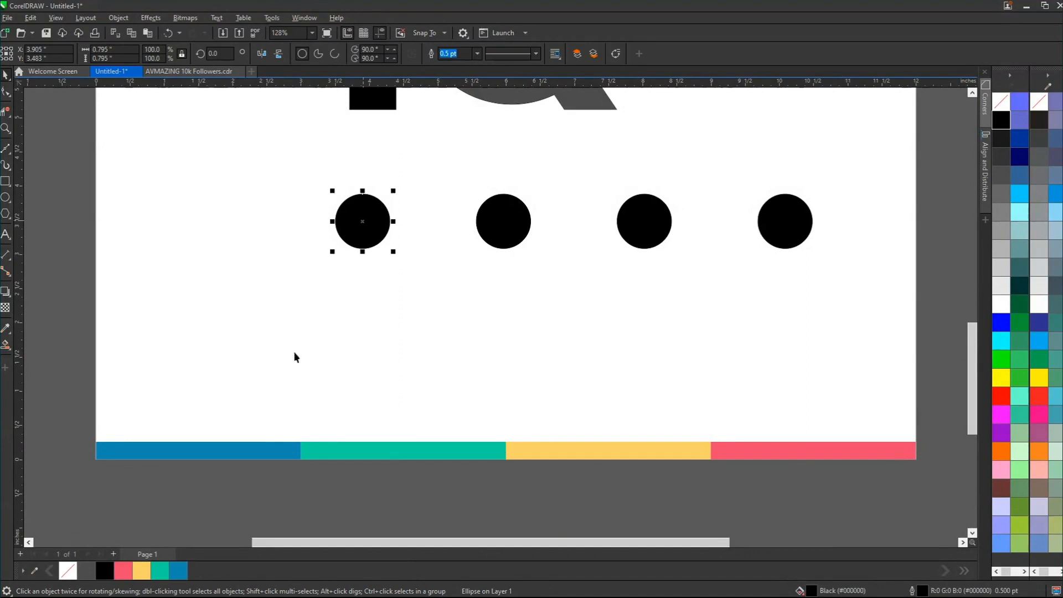
{"action": "double_click", "coordinate": [180, 571]}
{"action": "left_click", "coordinate": [646, 431]}
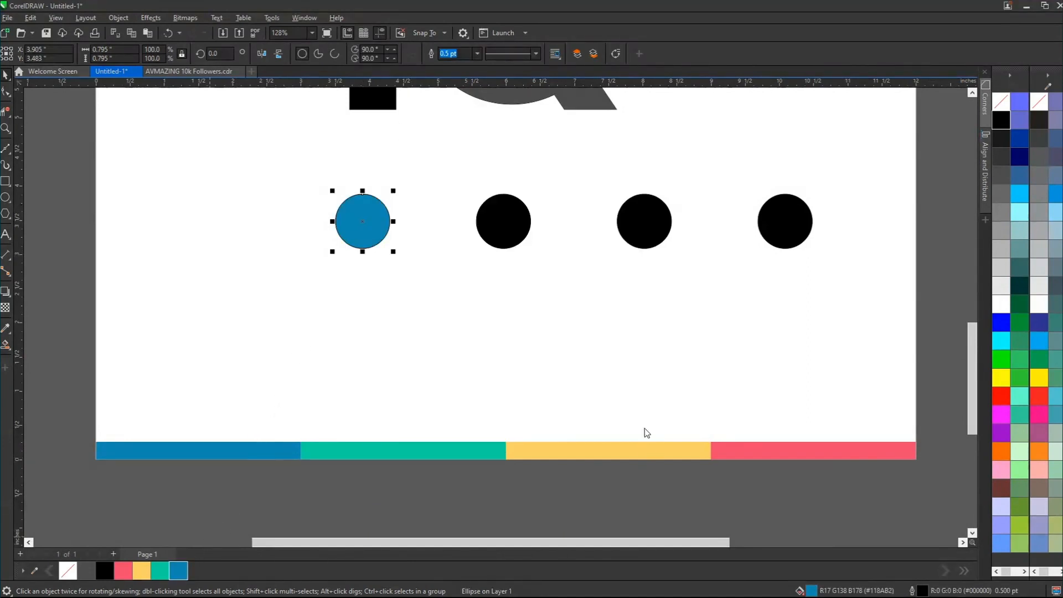
Step: Fill the second circle with green #06D6A0, the third with yellow #FFD166 and the fourth with pink-red #EF476F
{"action": "double_click", "coordinate": [504, 235]}
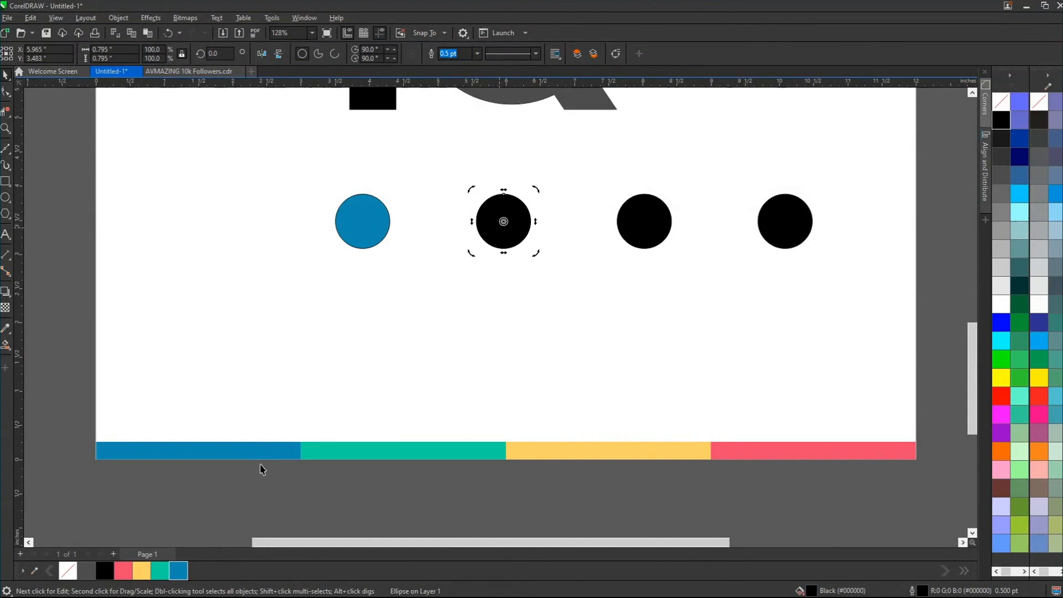
{"action": "left_click", "coordinate": [160, 572]}
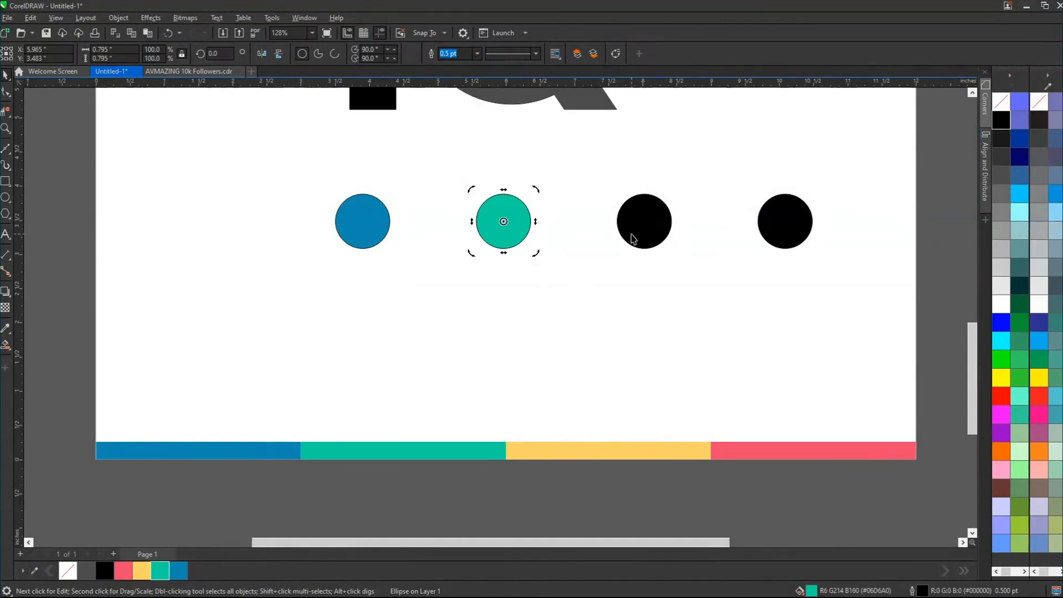
{"action": "left_click", "coordinate": [633, 239]}
{"action": "left_click", "coordinate": [142, 570]}
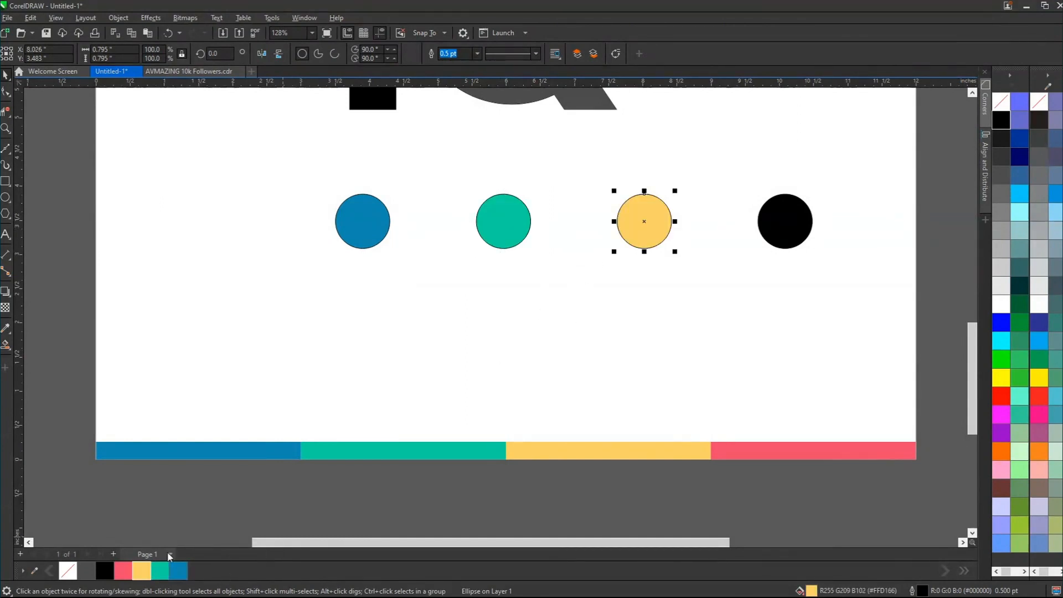
{"action": "left_click", "coordinate": [768, 243]}
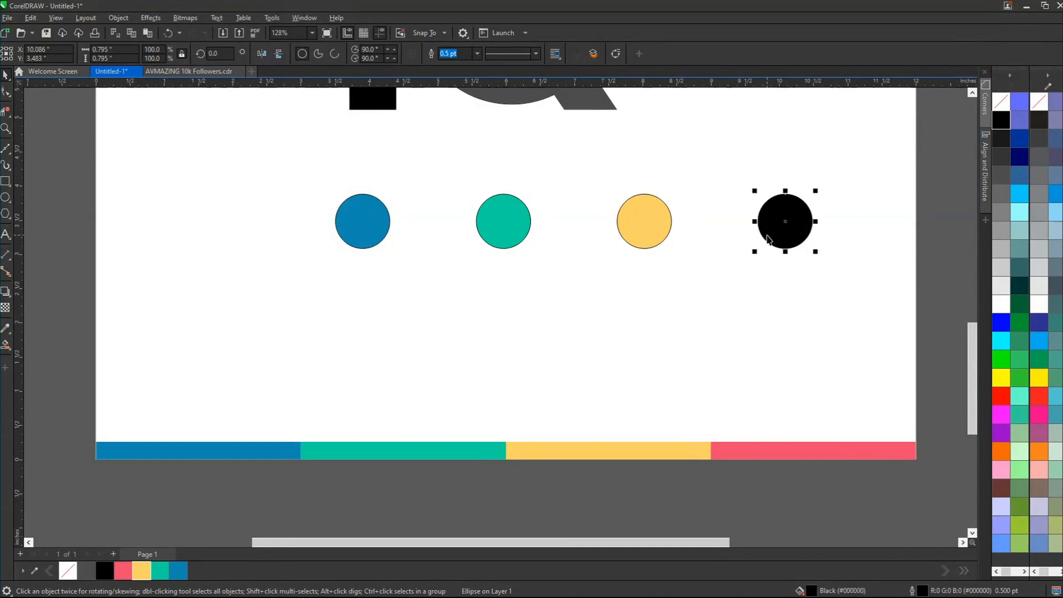
{"action": "left_click", "coordinate": [122, 571]}
Step: Remove the outlines from all four coloured circles
{"action": "scroll", "coordinate": [370, 356], "scroll_direction": "down", "scroll_amount": 2}
{"action": "key", "text": "z"}
{"action": "left_click_drag", "start_coordinate": [242, 184], "coordinate": [718, 381]}
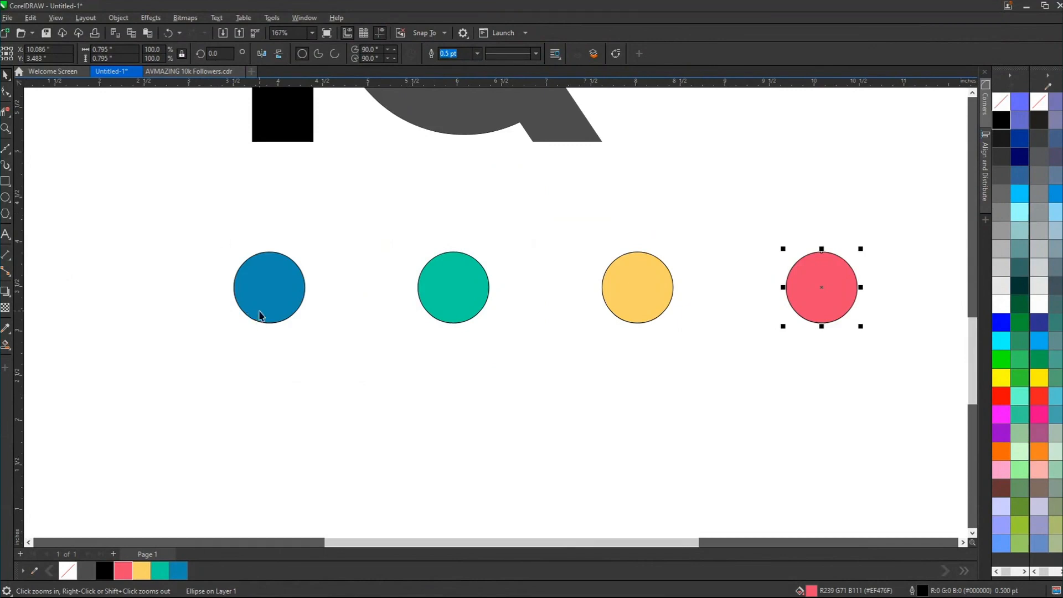
{"action": "scroll", "coordinate": [259, 312], "scroll_direction": "down", "scroll_amount": 2}
{"action": "left_click_drag", "start_coordinate": [196, 240], "coordinate": [611, 357]}
{"action": "right_click", "coordinate": [1001, 102]}
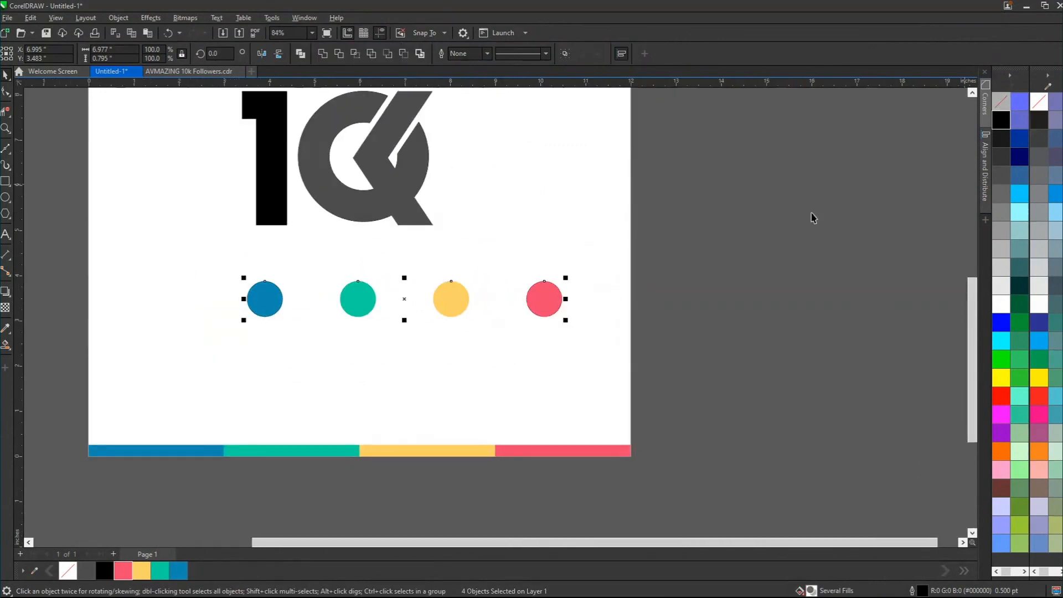
{"action": "left_click", "coordinate": [622, 283]}
{"action": "key", "text": "z"}
{"action": "left_click_drag", "start_coordinate": [166, 226], "coordinate": [636, 380]}
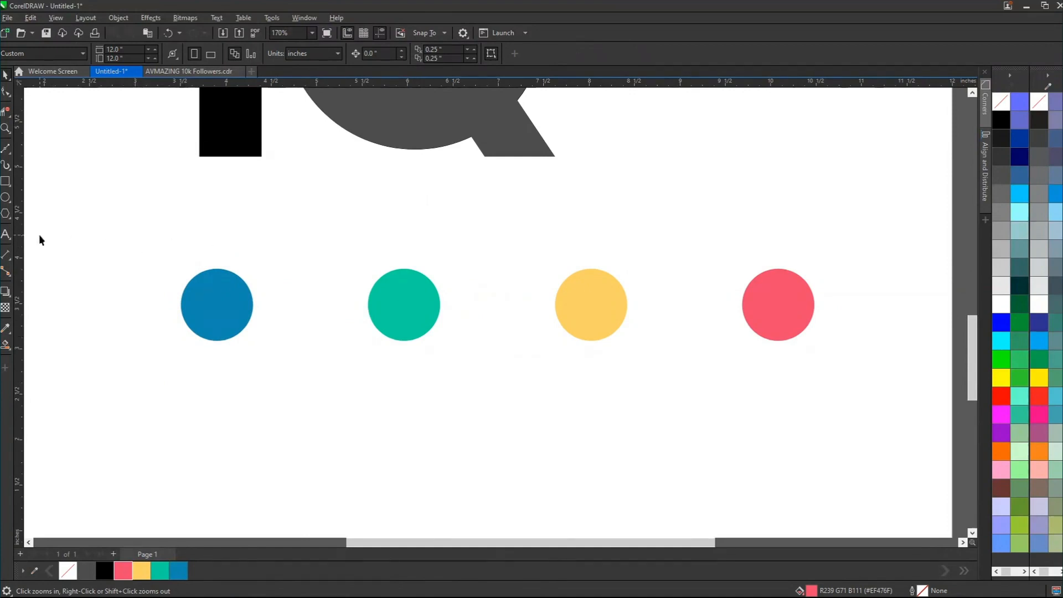
{"action": "left_click", "coordinate": [6, 181]}
{"action": "left_click_drag", "start_coordinate": [369, 411], "coordinate": [410, 457]}
{"action": "key", "text": "ctrl+z"}
{"action": "key", "text": "space"}
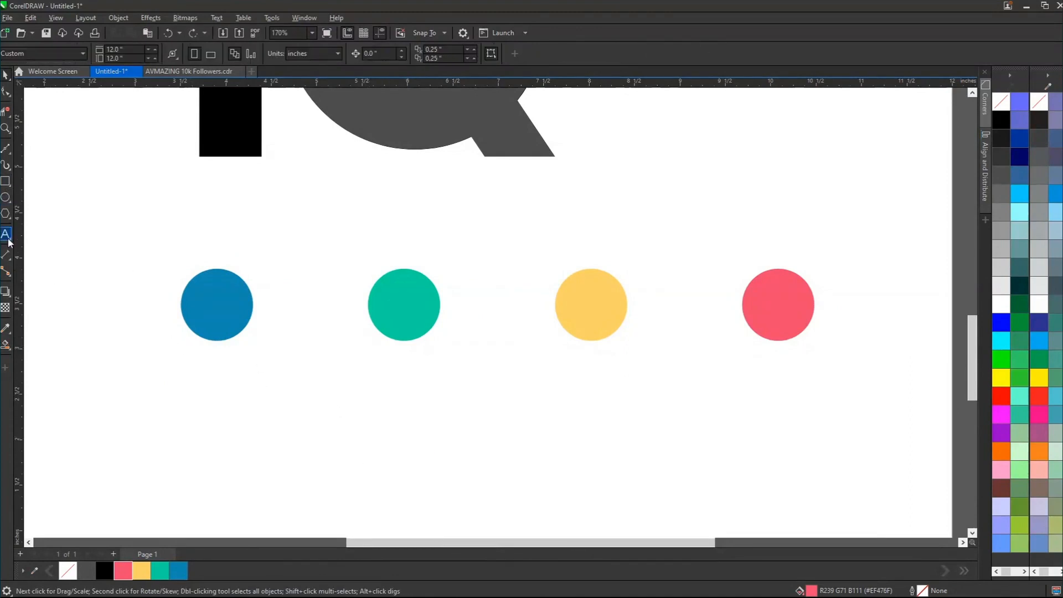
Step: Draw a circle about 0.58 inches wide below the coloured row and place a copy level with it to its right
{"action": "left_click", "coordinate": [5, 197]}
{"action": "mouse_move", "coordinate": [294, 423]}
{"action": "left_mouse_down"}
{"action": "mouse_move", "coordinate": [345, 473]}
{"action": "mouse_move", "coordinate": [455, 468]}
{"action": "left_mouse_up"}
{"action": "key", "text": "space"}
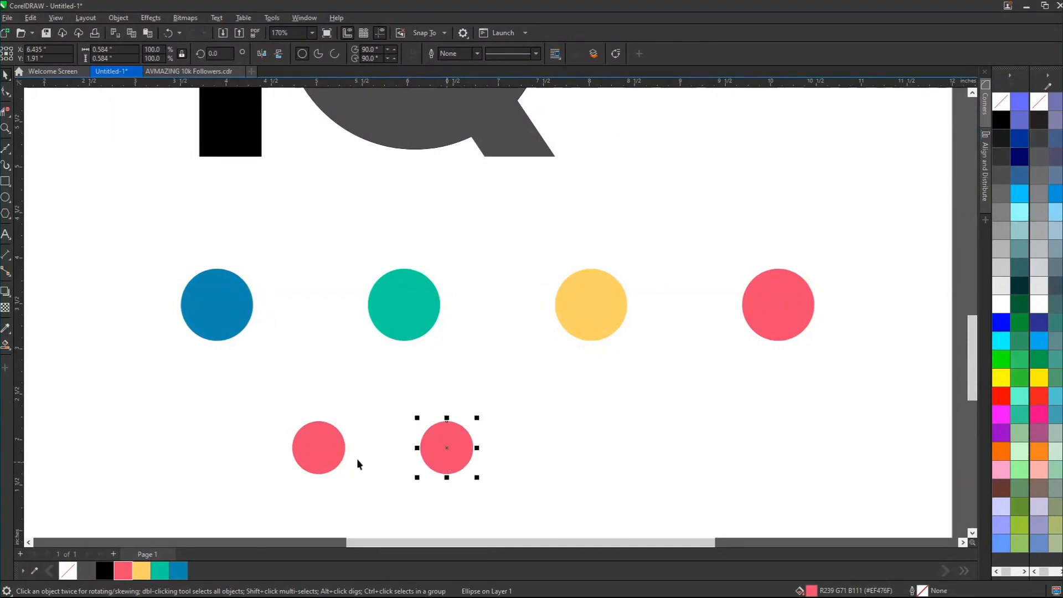
Step: Fill the left small circle with dark green and the right one with blue #0000FF
{"action": "left_click", "coordinate": [318, 461]}
{"action": "left_click", "coordinate": [1022, 316]}
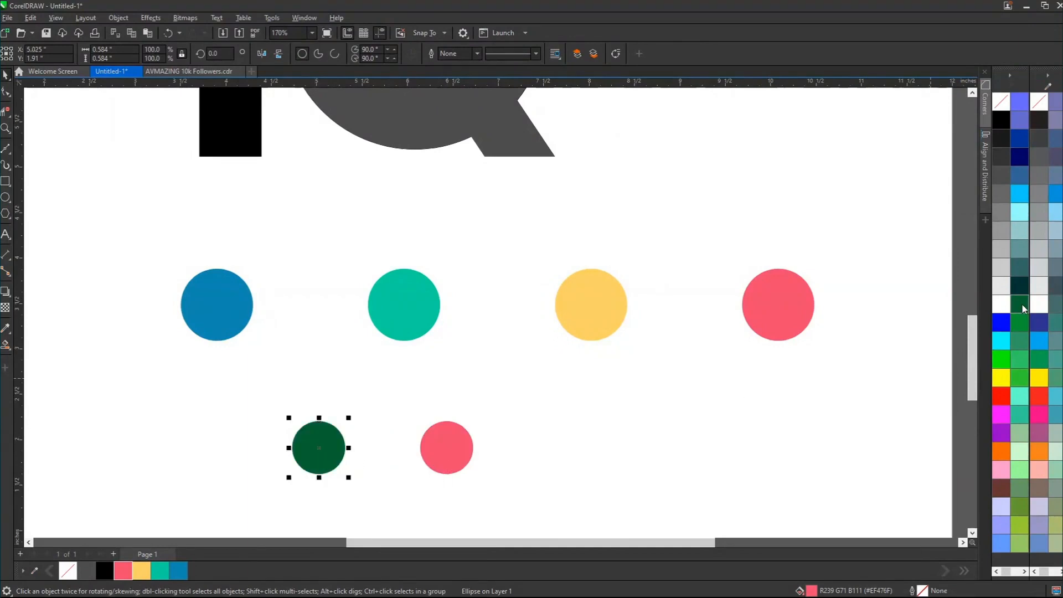
{"action": "left_click", "coordinate": [446, 448]}
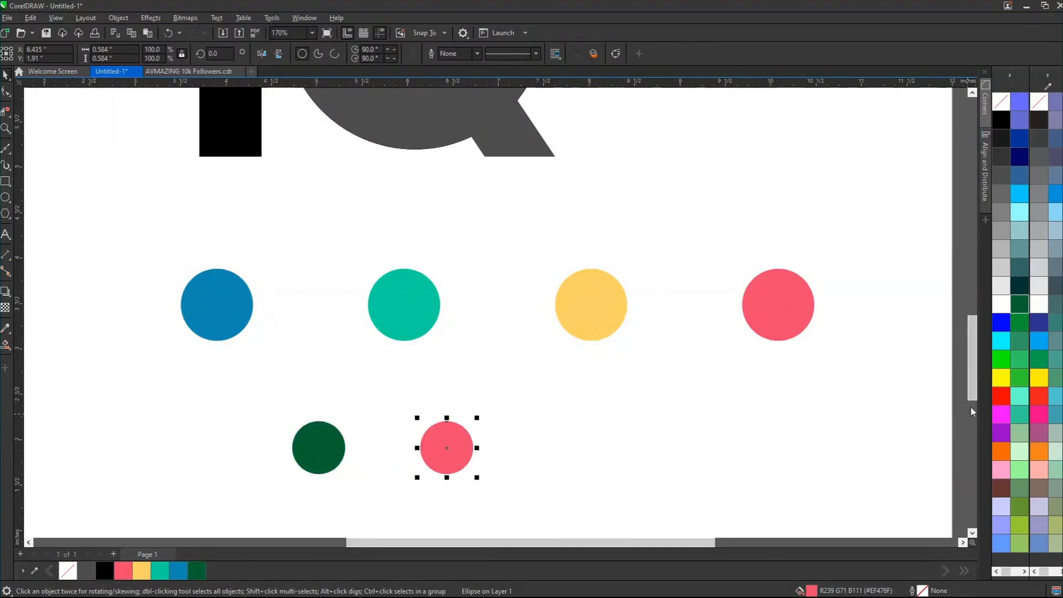
{"action": "left_click", "coordinate": [1003, 326]}
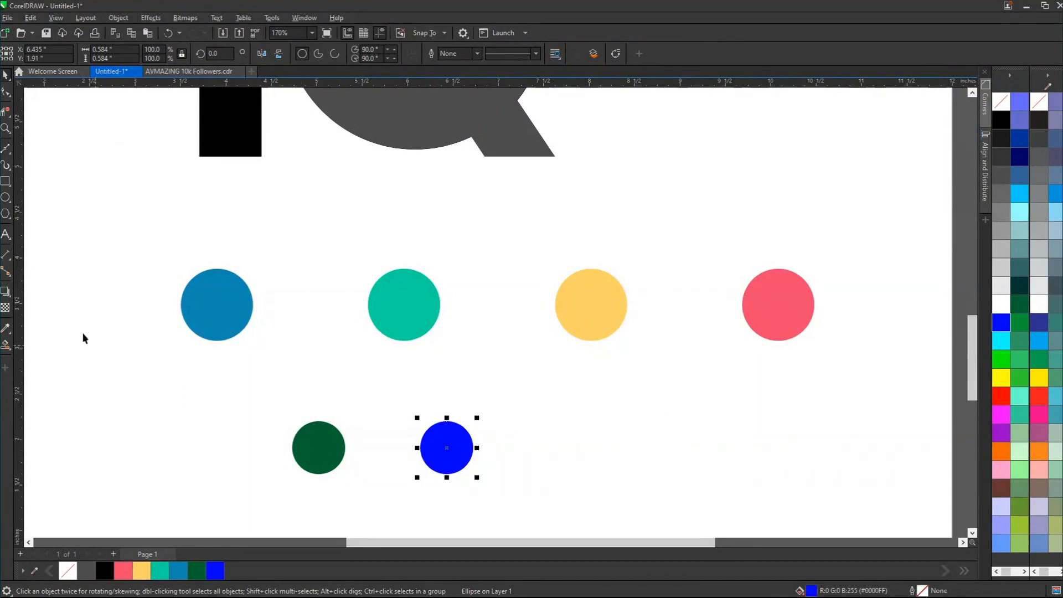
Step: Blend the dark green circle into the blue one and raise the number of blend steps for a smooth colour transition
{"action": "left_click", "coordinate": [9, 299]}
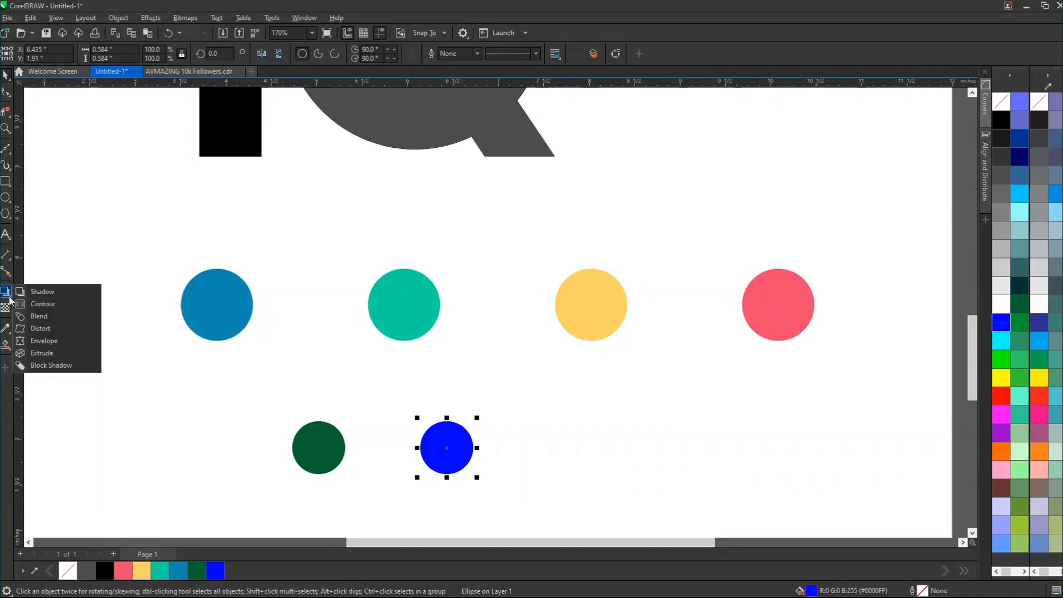
{"action": "left_click", "coordinate": [41, 316]}
{"action": "left_click_drag", "start_coordinate": [324, 450], "coordinate": [446, 449]}
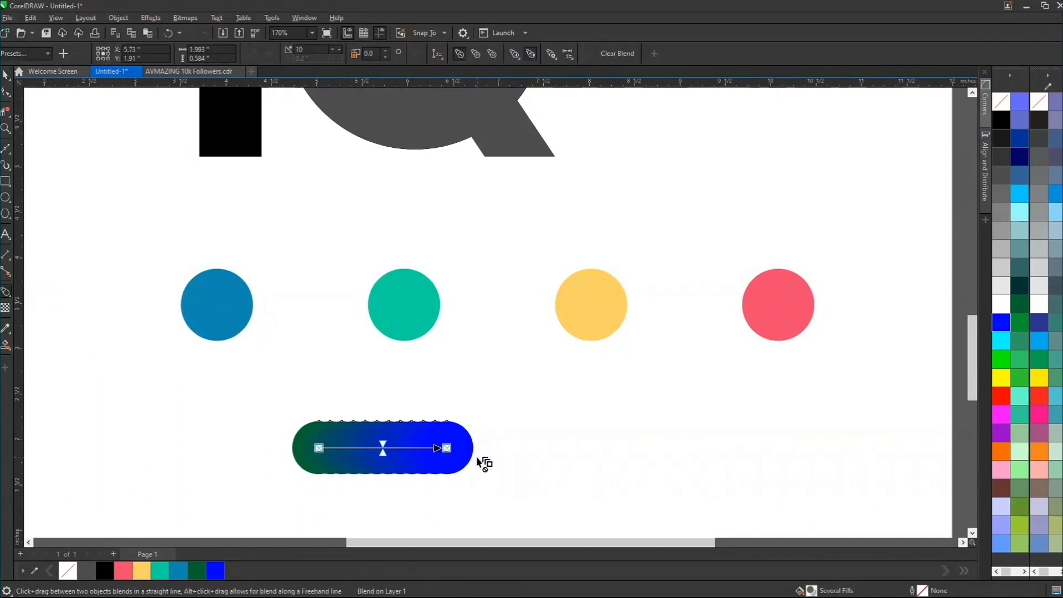
{"action": "left_click", "coordinate": [317, 49]}
{"action": "type", "text": "10"}
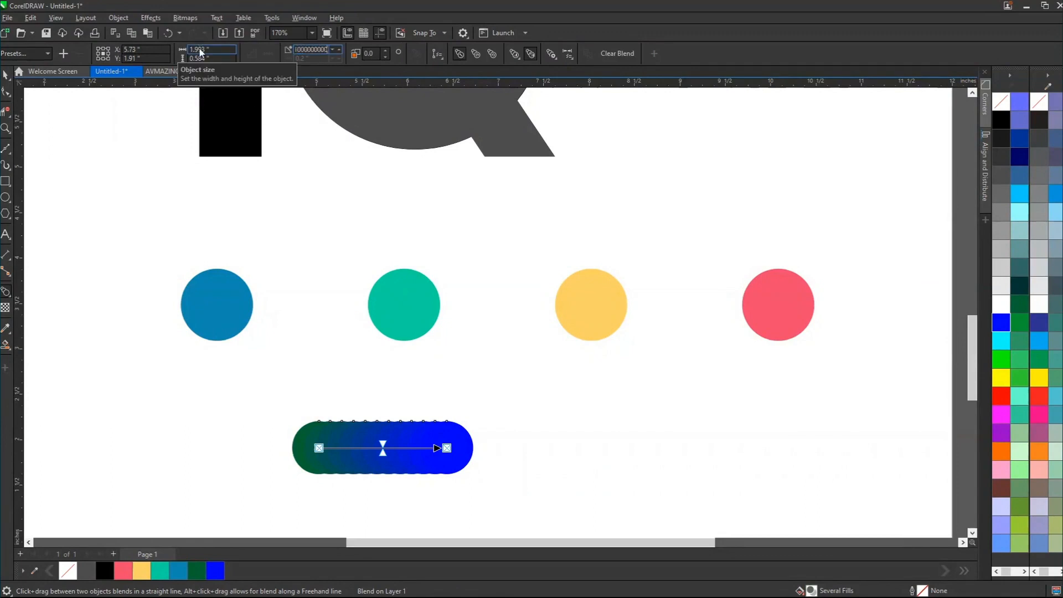
{"action": "key", "text": "Return"}
{"action": "left_click", "coordinate": [565, 417]}
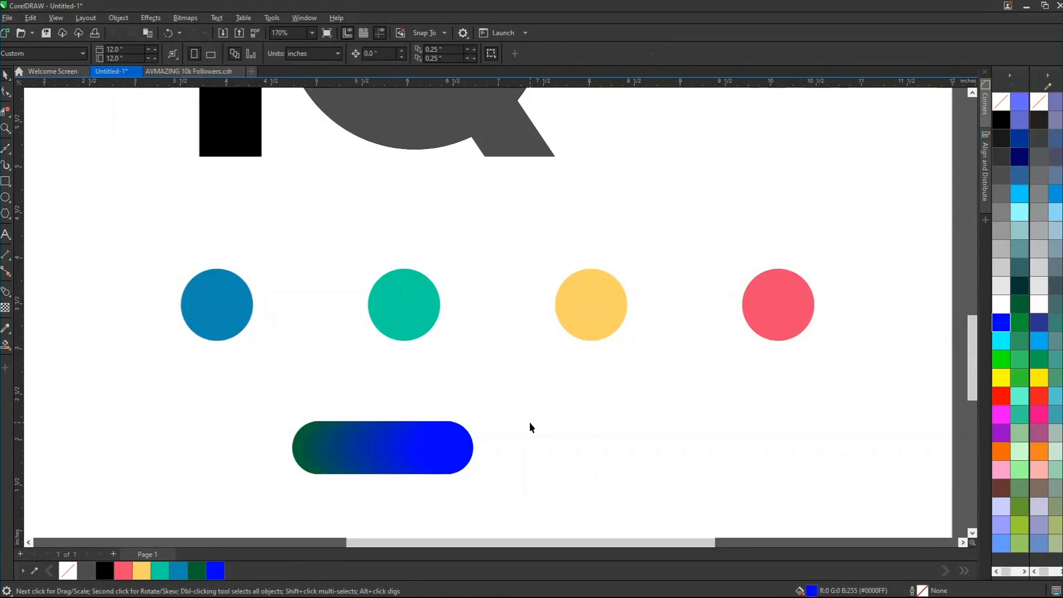
Step: Draw a circle about 1.39 inches wide beside the dark green and blue blended shape
{"action": "left_click", "coordinate": [435, 440]}
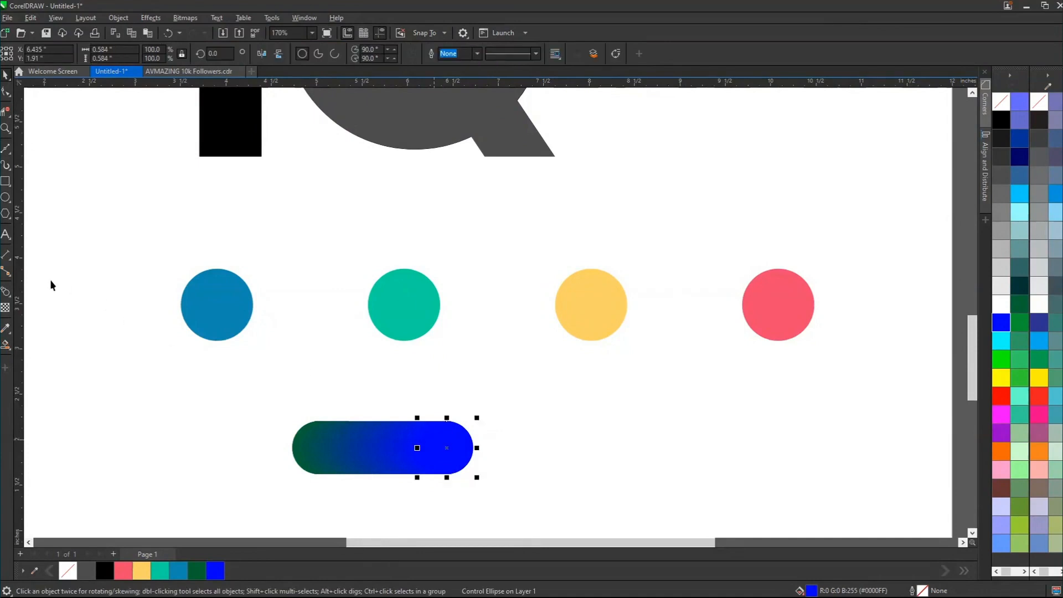
{"action": "key", "text": "F7"}
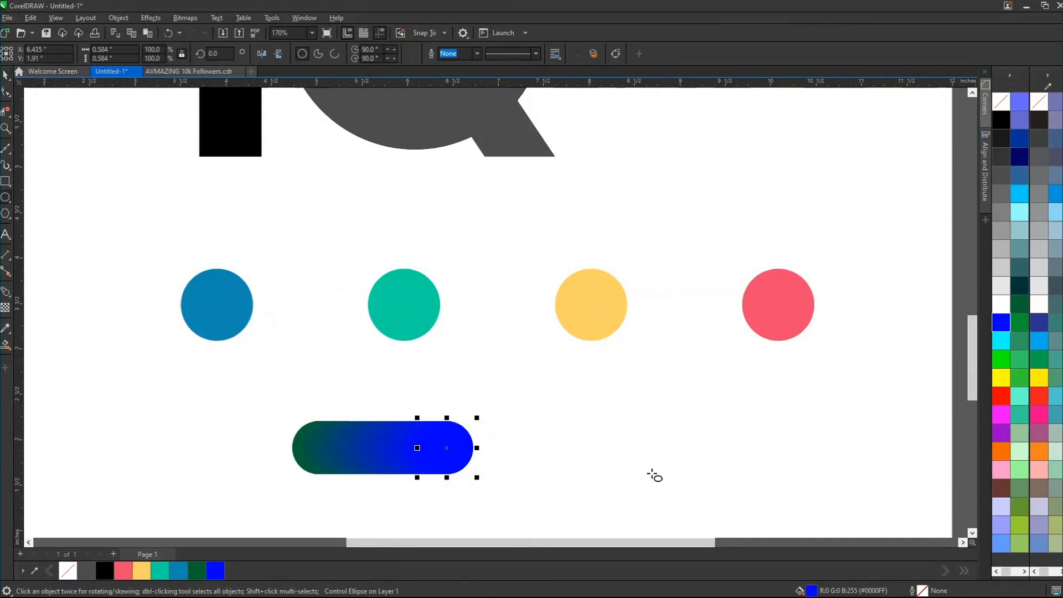
{"action": "left_click_drag", "start_coordinate": [582, 378], "coordinate": [712, 506]}
{"action": "key", "text": "space"}
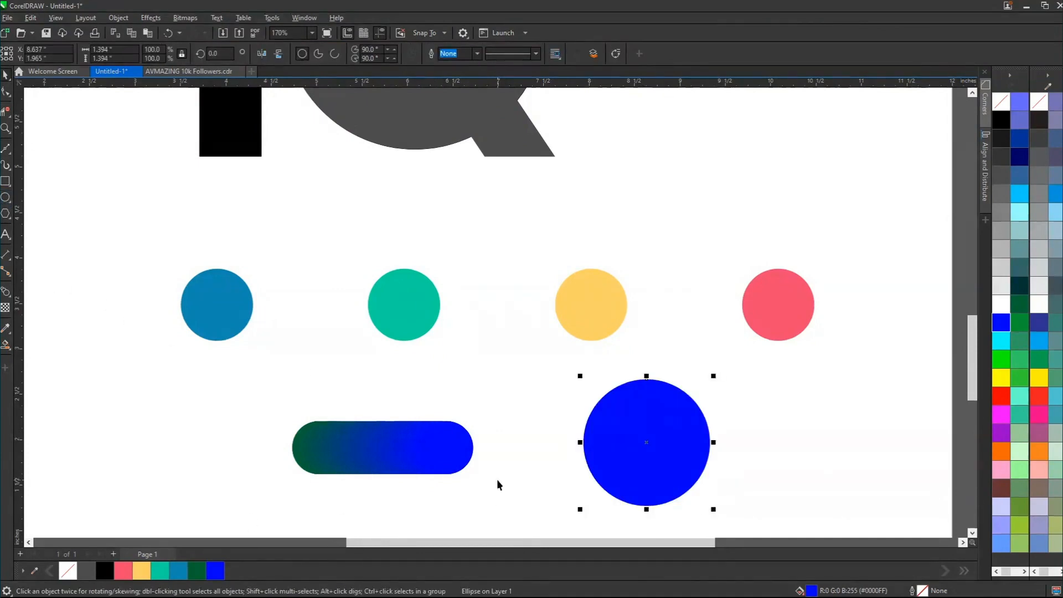
Step: Give the large circle a linear fountain fill running from blue to dark green
{"action": "key", "text": "F11"}
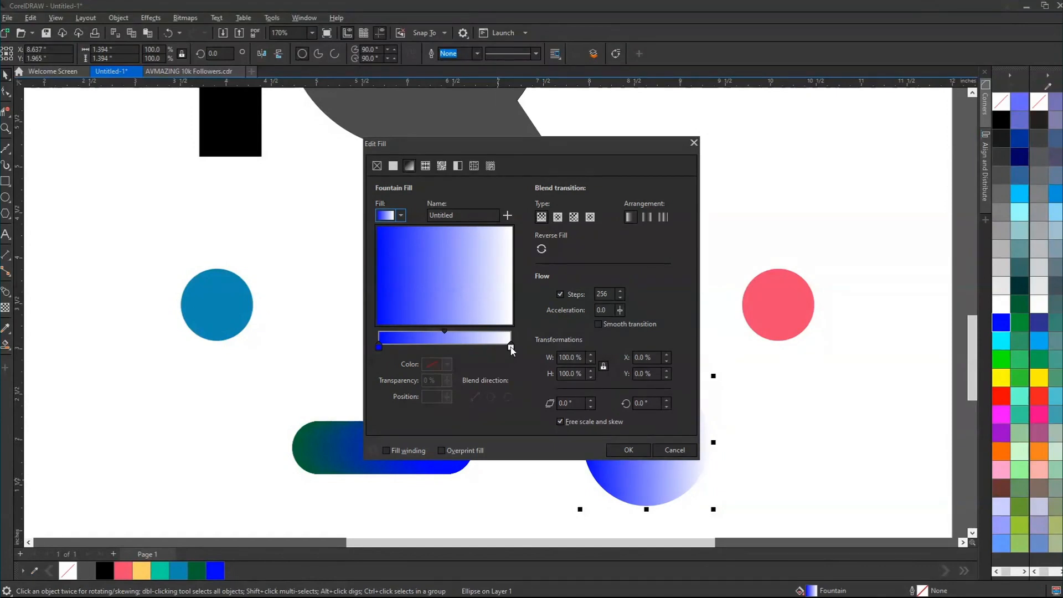
{"action": "left_click", "coordinate": [511, 347]}
{"action": "left_click", "coordinate": [447, 364]}
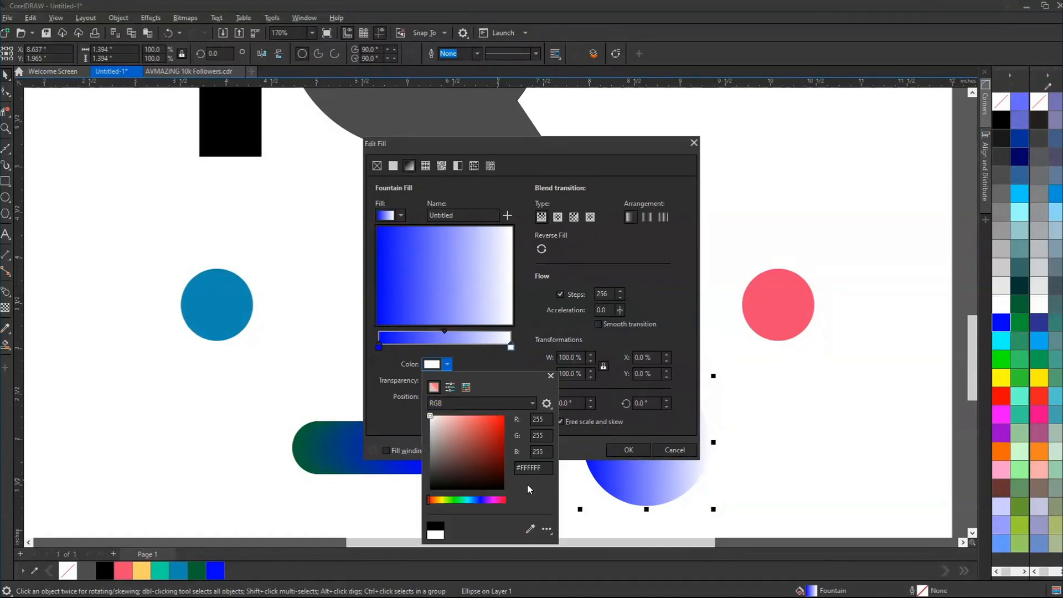
{"action": "left_click", "coordinate": [530, 529]}
{"action": "left_click", "coordinate": [198, 572]}
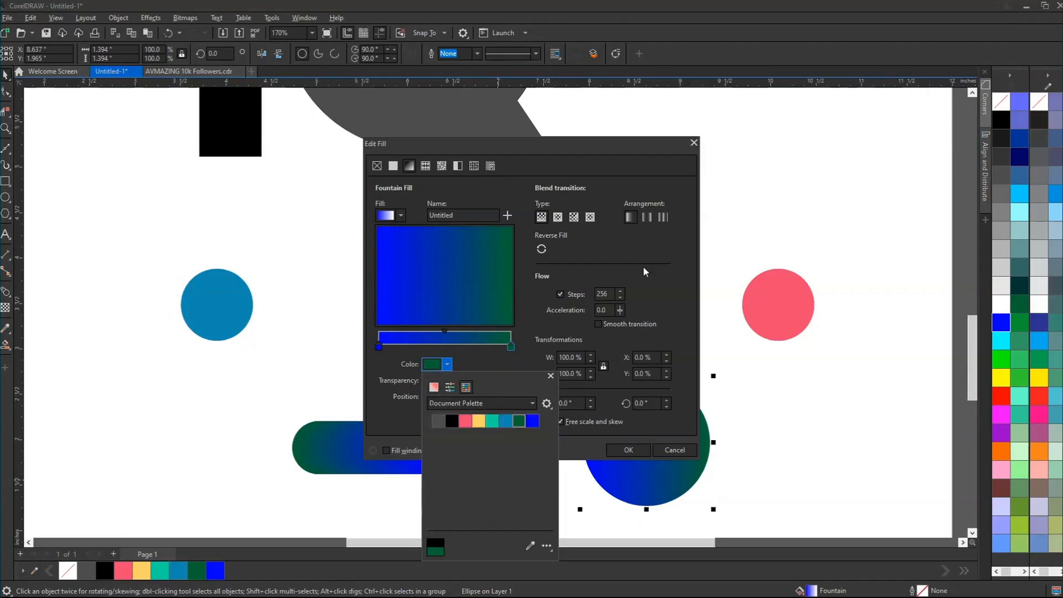
{"action": "left_click", "coordinate": [629, 449]}
Step: Angle the large circle's gradient diagonally so dark green lies at the upper right and blue at the lower left
{"action": "left_click", "coordinate": [653, 435]}
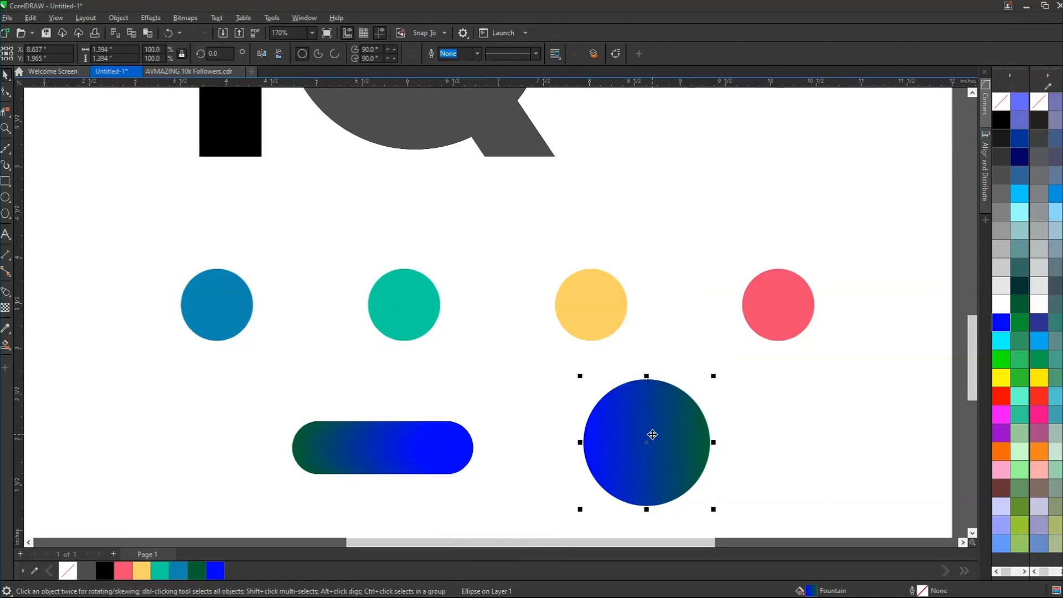
{"action": "key", "text": "F11"}
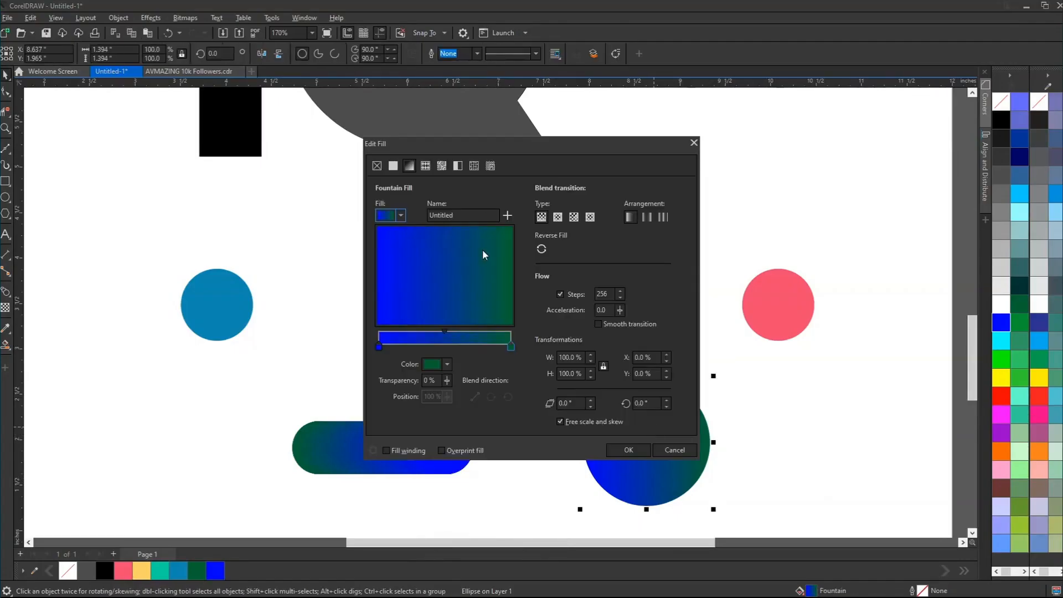
{"action": "left_click_drag", "start_coordinate": [483, 254], "coordinate": [432, 305]}
{"action": "left_click", "coordinate": [629, 450]}
{"action": "key", "text": "Escape"}
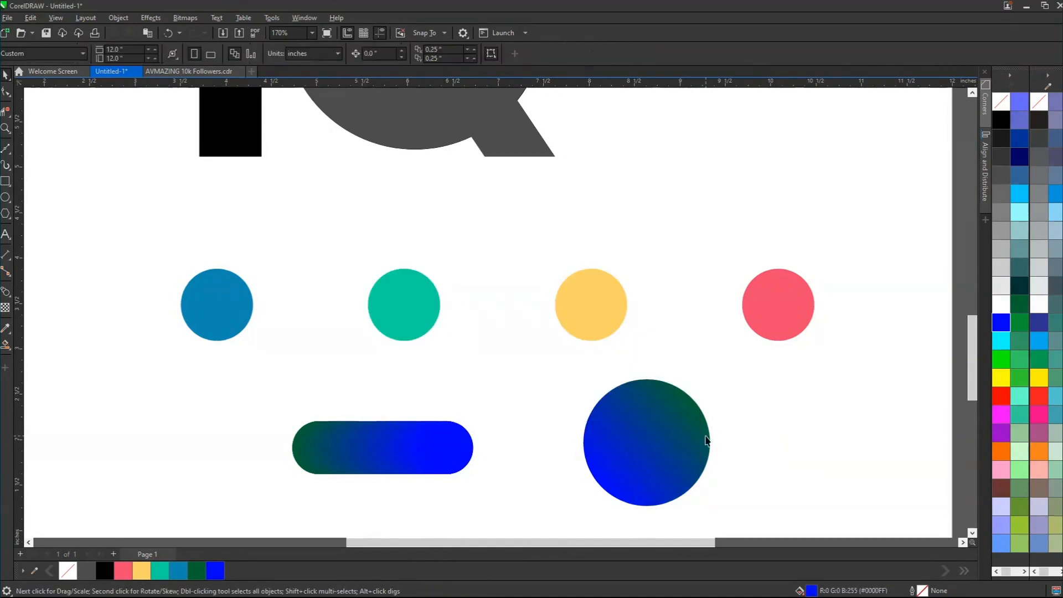
Step: Shorten the large circle's gradient with the Interactive Fill tool by moving its dark green end inward
{"action": "left_click", "coordinate": [707, 441]}
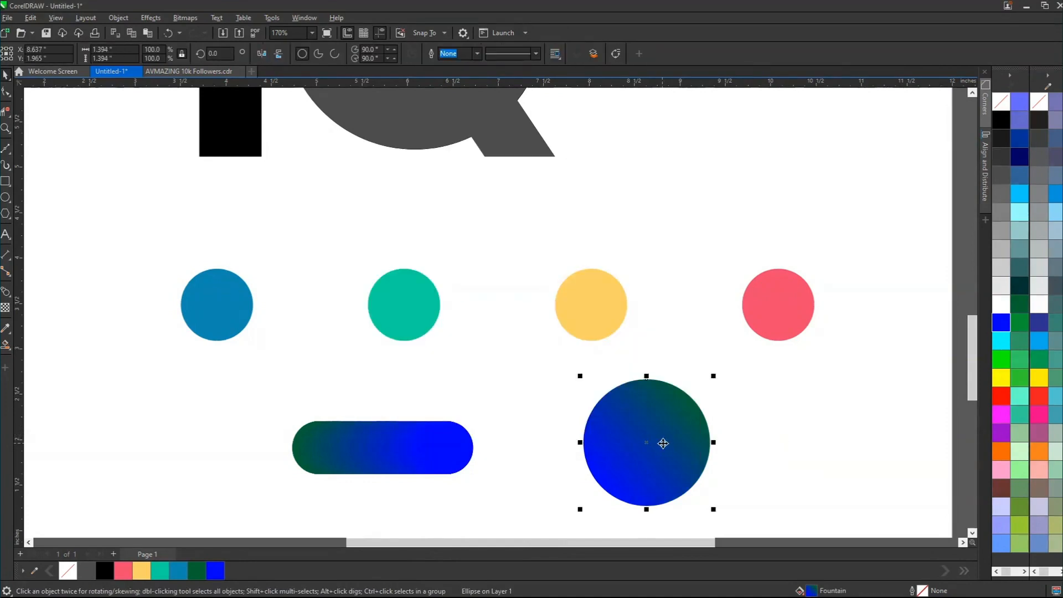
{"action": "left_click", "coordinate": [11, 349]}
{"action": "left_click", "coordinate": [71, 350]}
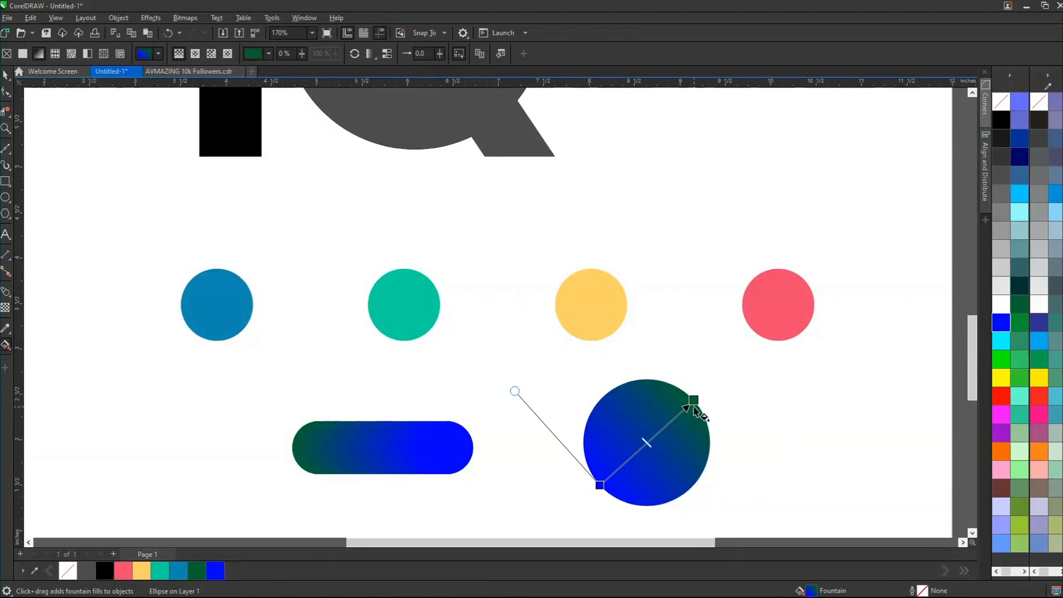
{"action": "left_click_drag", "start_coordinate": [693, 404], "coordinate": [673, 414]}
{"action": "left_click", "coordinate": [792, 397]}
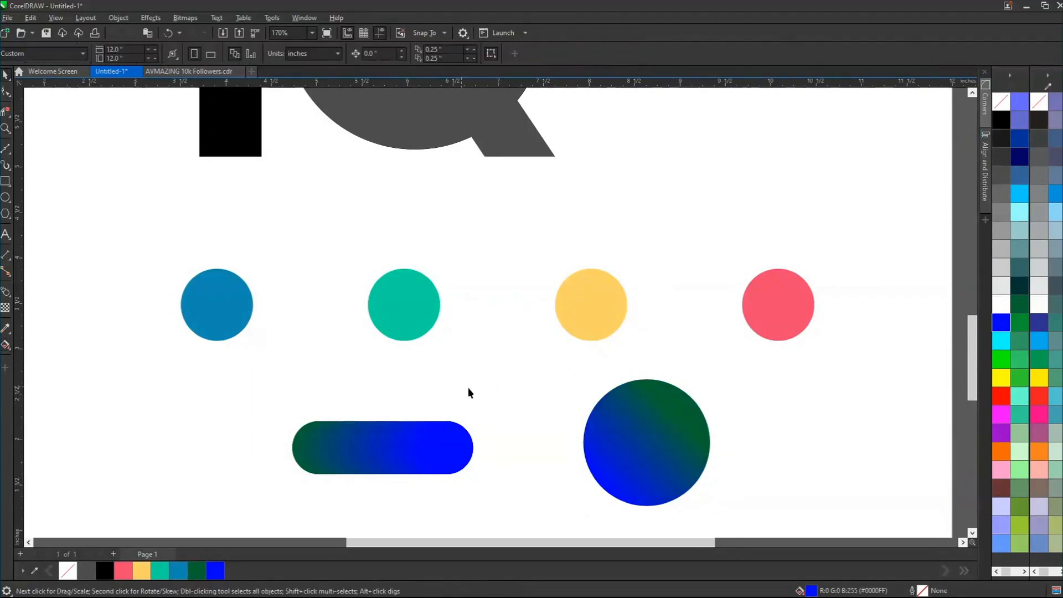
Step: Place a copy of the gradient circle level with it to its right
{"action": "left_click", "coordinate": [669, 434]}
{"action": "left_click_drag", "start_coordinate": [639, 451], "coordinate": [826, 449]}
{"action": "right_click", "coordinate": [826, 449]}
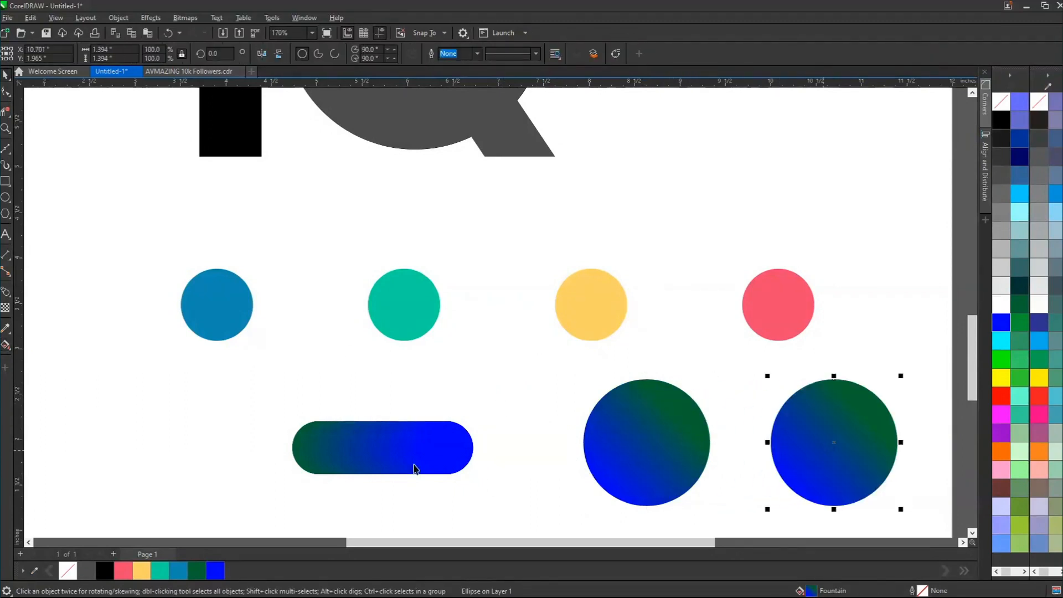
Step: Recolour the copied circle's gradient to run from blue #118AB2 to teal #06D6A0
{"action": "left_click", "coordinate": [179, 571]}
{"action": "key", "text": "F11"}
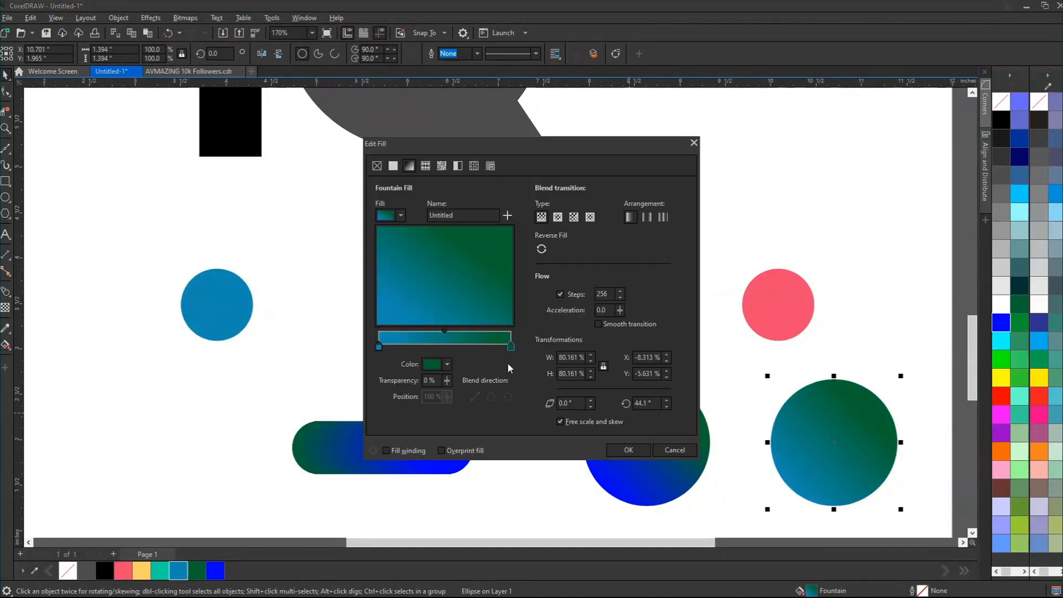
{"action": "left_click", "coordinate": [447, 364]}
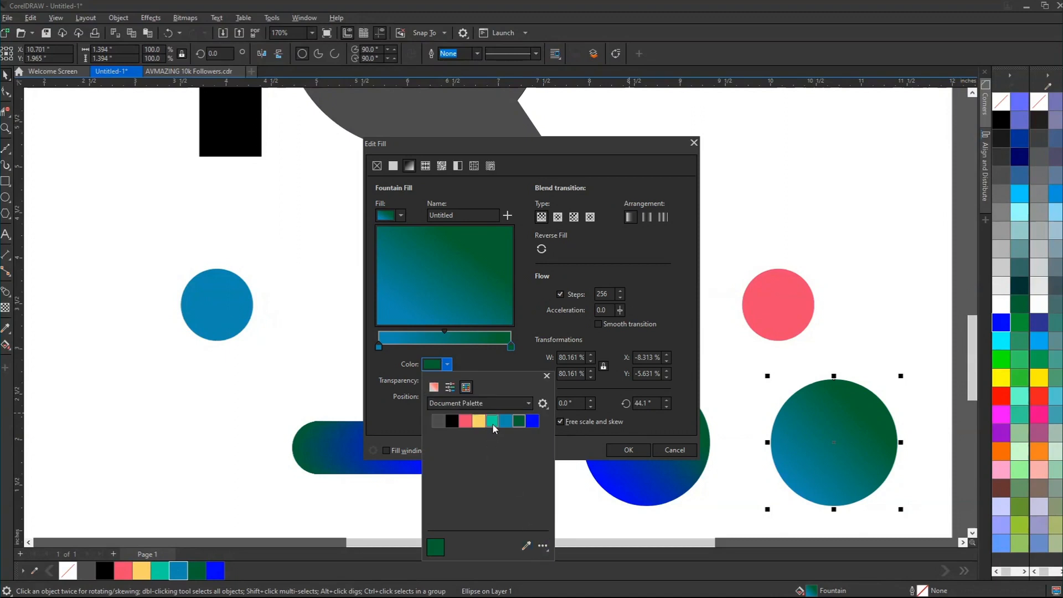
{"action": "left_click", "coordinate": [492, 421]}
{"action": "left_click", "coordinate": [629, 450]}
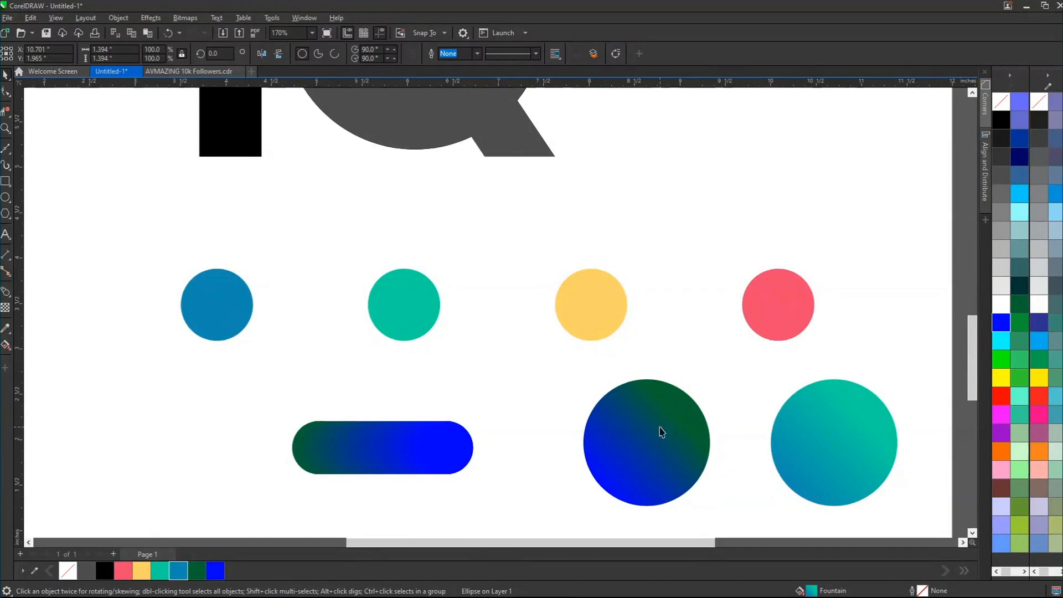
Step: Try solid blue #0000FF and navy #000066 on the left large circle, settling on dark blue #003399
{"action": "left_click", "coordinate": [672, 431]}
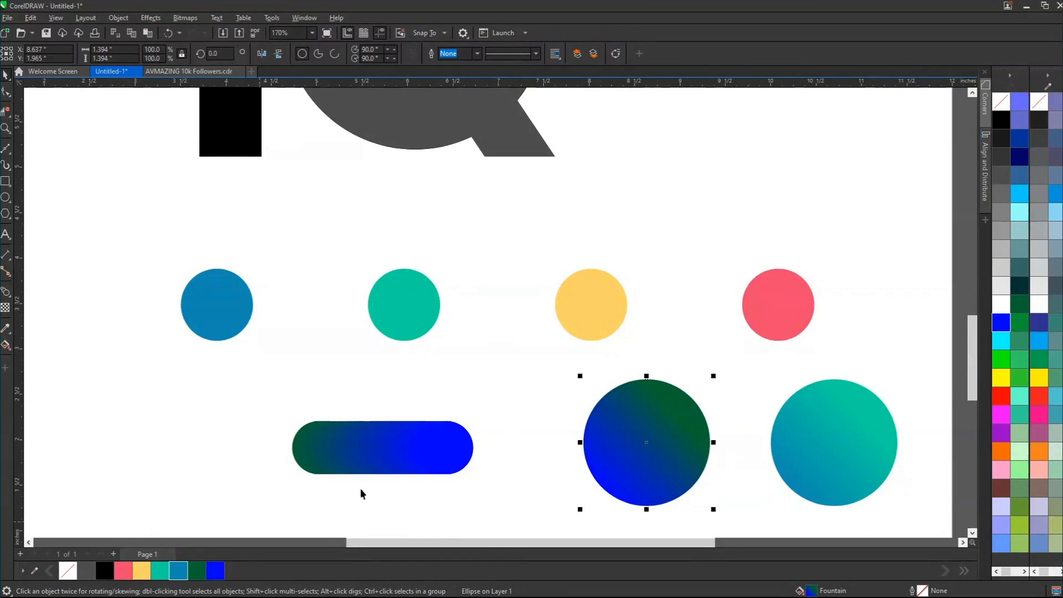
{"action": "left_click", "coordinate": [215, 571]}
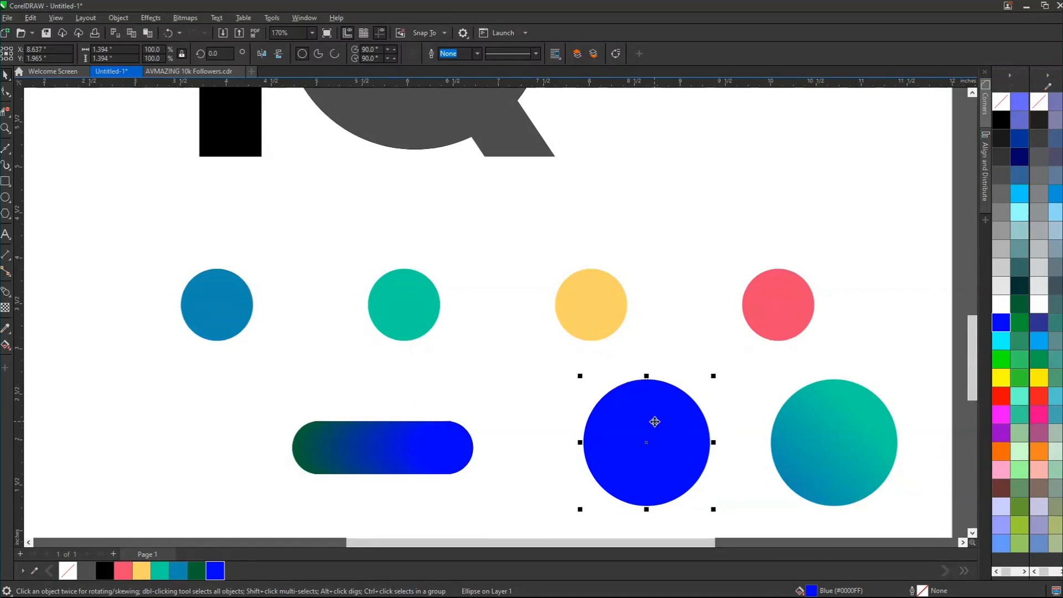
{"action": "left_click", "coordinate": [1023, 160]}
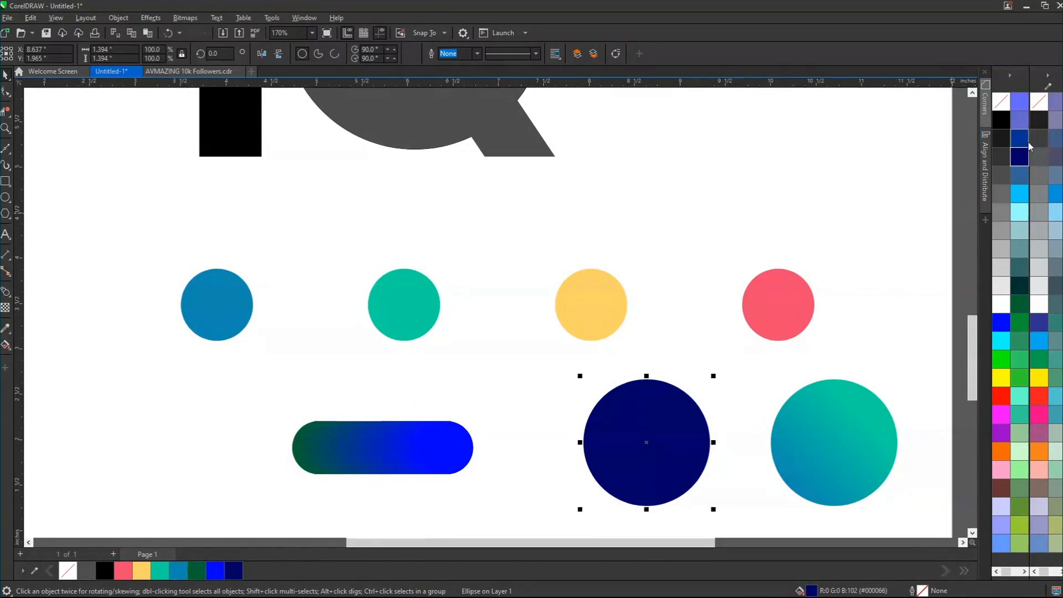
{"action": "left_click", "coordinate": [1025, 143]}
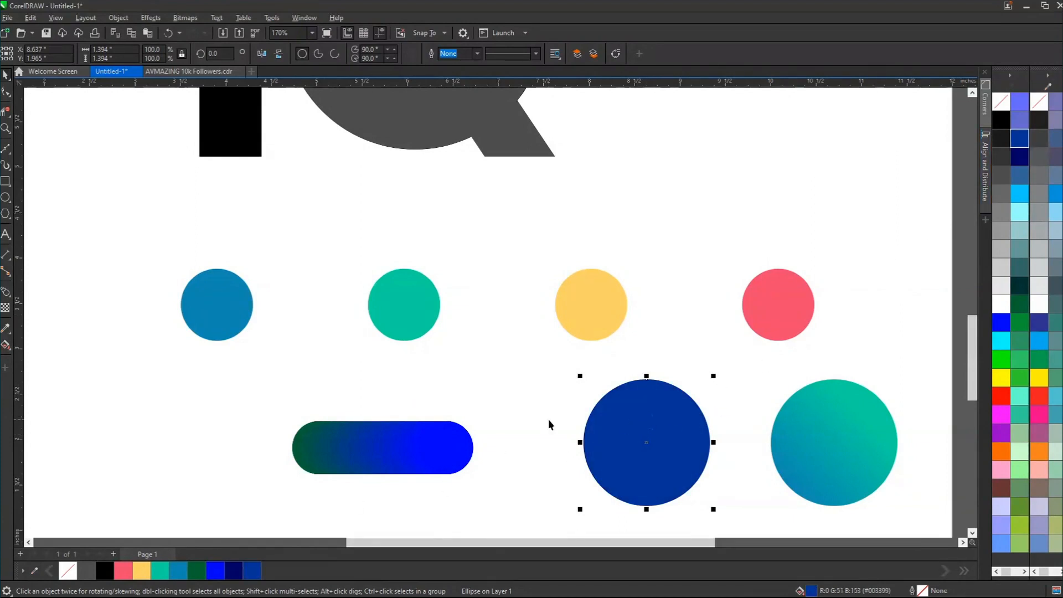
Step: Apply a fountain fill to the dark blue circle and shift its green end colour to a dark teal of about #006466
{"action": "key", "text": "F11"}
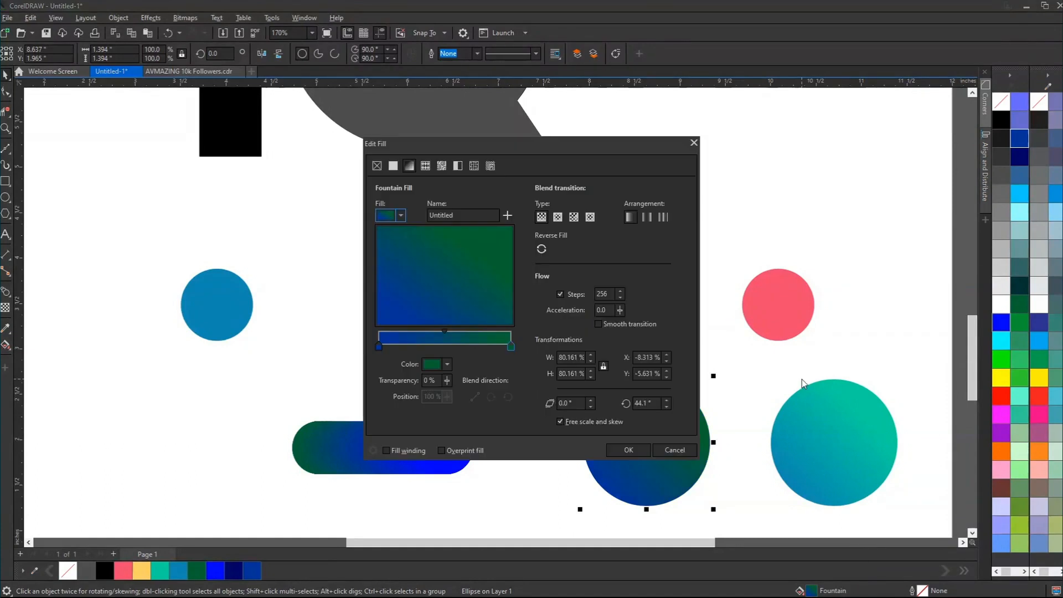
{"action": "left_click_drag", "start_coordinate": [576, 145], "coordinate": [304, 39]}
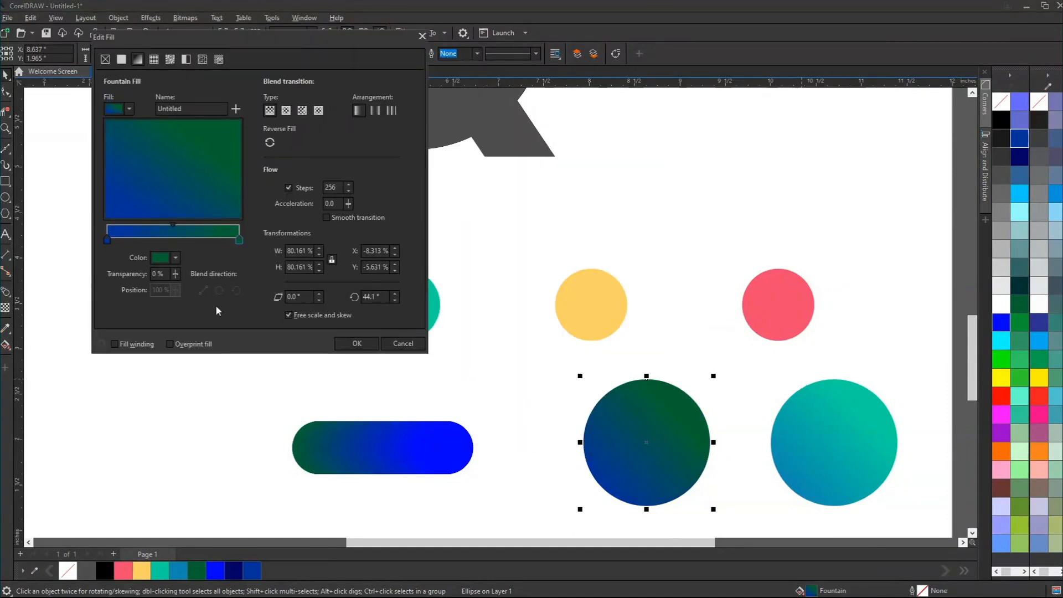
{"action": "left_click", "coordinate": [175, 258]}
{"action": "left_click", "coordinate": [162, 281]}
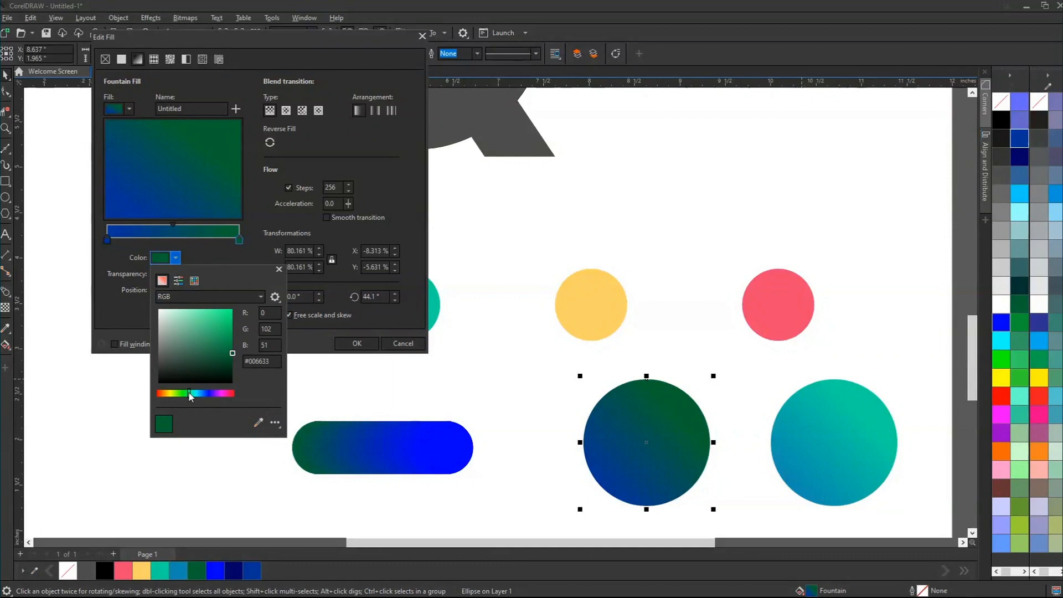
{"action": "left_click_drag", "start_coordinate": [188, 393], "coordinate": [191, 393]}
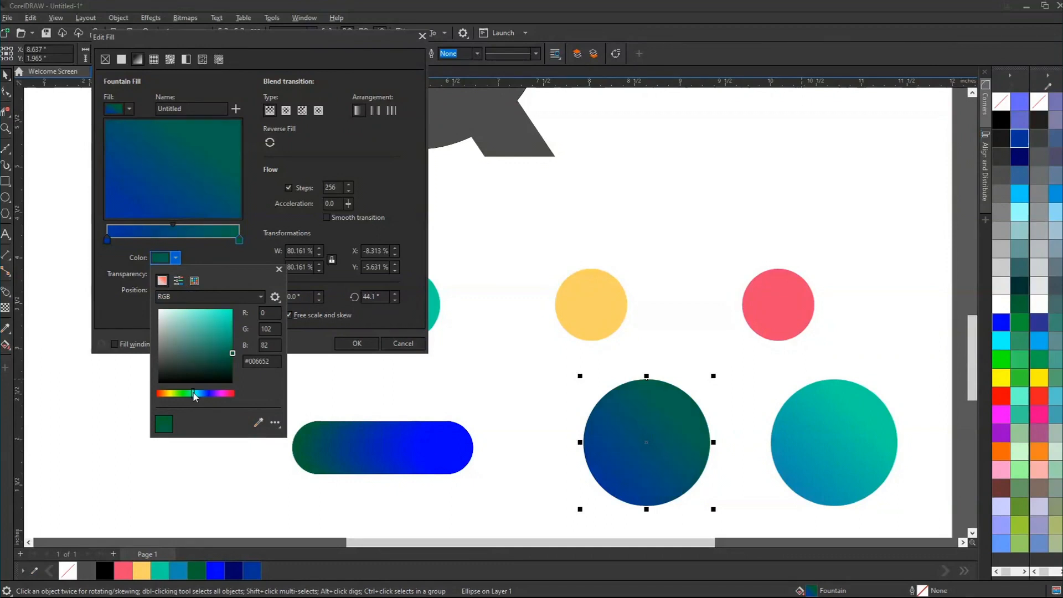
{"action": "left_click_drag", "start_coordinate": [195, 393], "coordinate": [196, 393]}
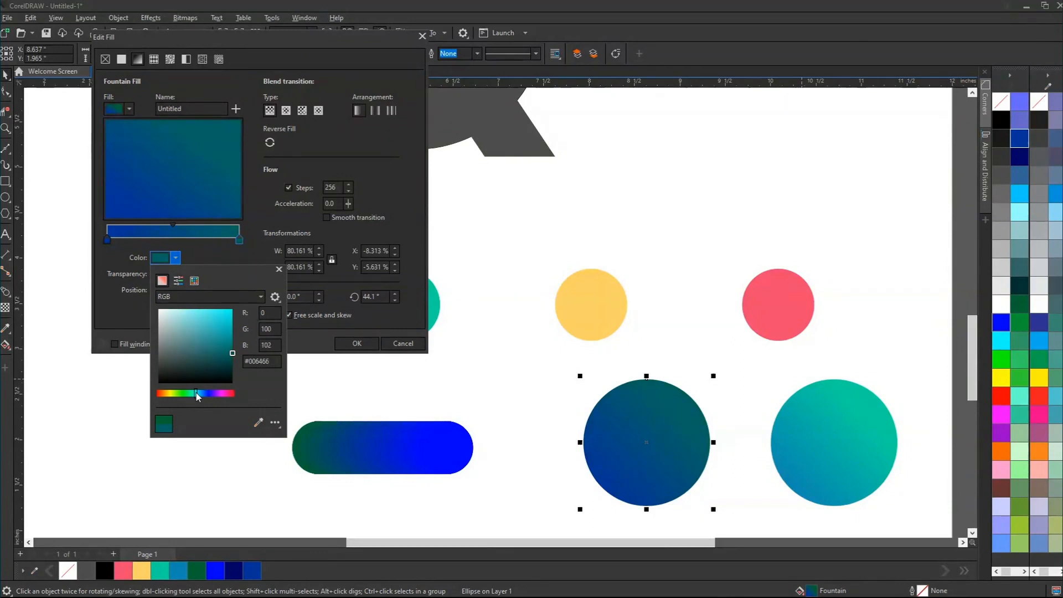
{"action": "left_click_drag", "start_coordinate": [196, 393], "coordinate": [196, 393]}
{"action": "left_click", "coordinate": [353, 343]}
{"action": "left_click", "coordinate": [356, 343]}
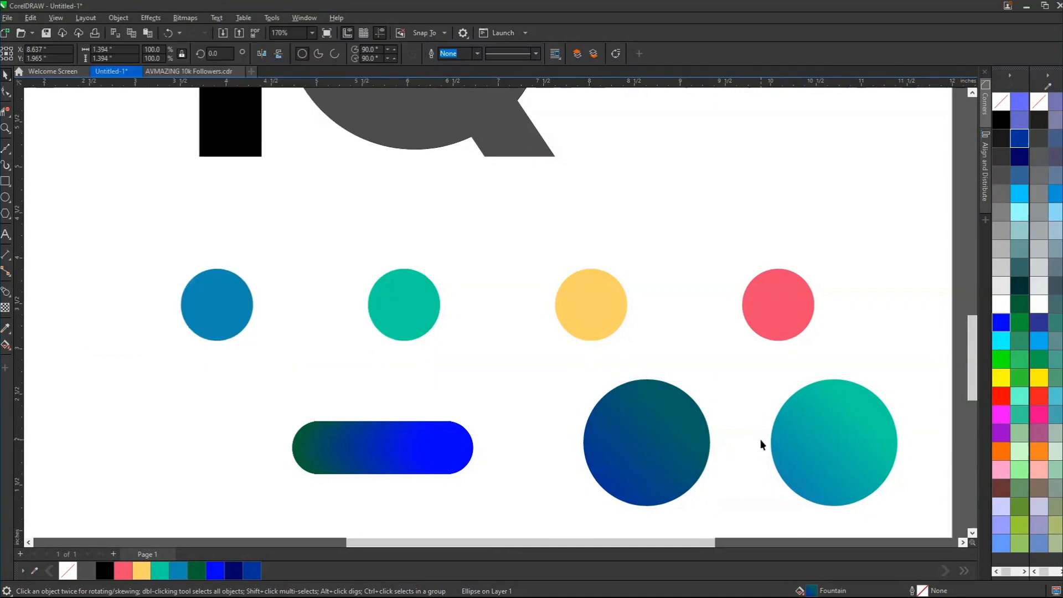
Step: Undo and redo the left large circle's gradient to compare it with the solid fill, leaving the gradient applied
{"action": "key", "text": "ctrl+z"}
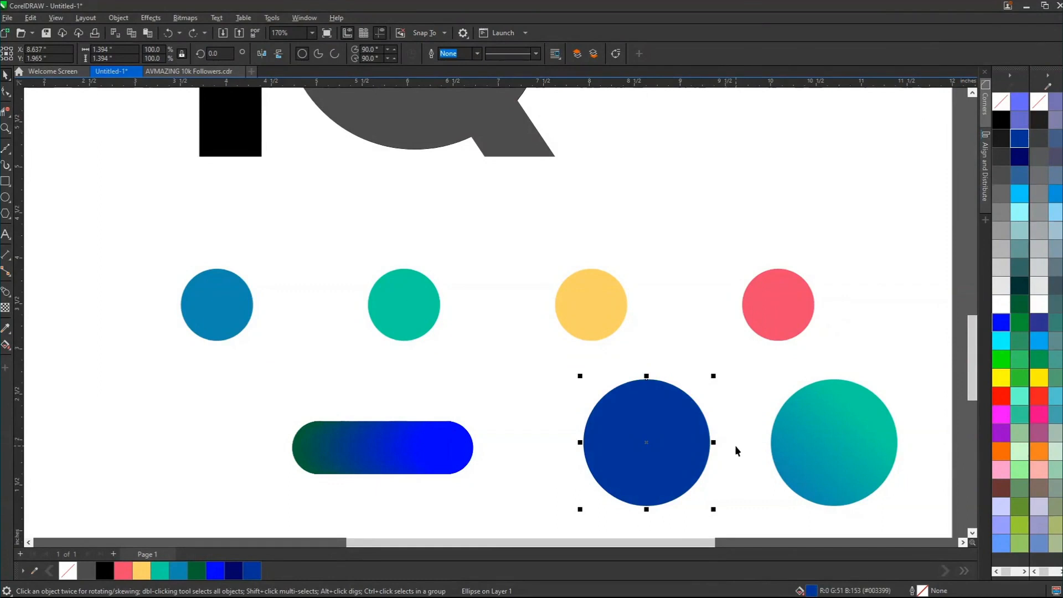
{"action": "key", "text": "ctrl+shift+z"}
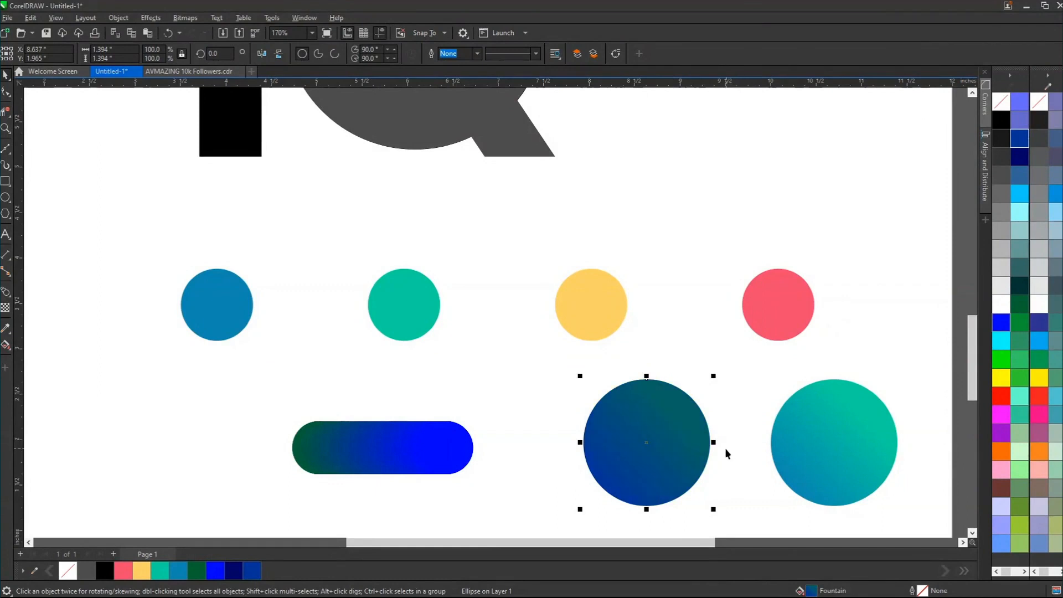
{"action": "left_click", "coordinate": [737, 390]}
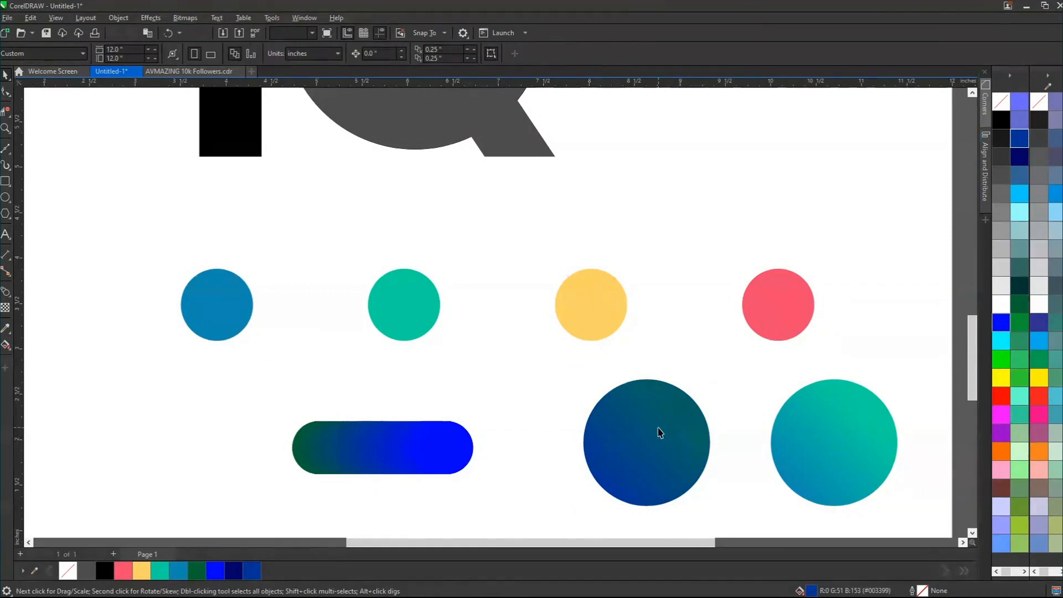
Step: Delete the blended shape and both large gradient circles below the coloured row
{"action": "left_click", "coordinate": [659, 431]}
{"action": "scroll", "coordinate": [587, 424], "scroll_direction": "down", "scroll_amount": 2}
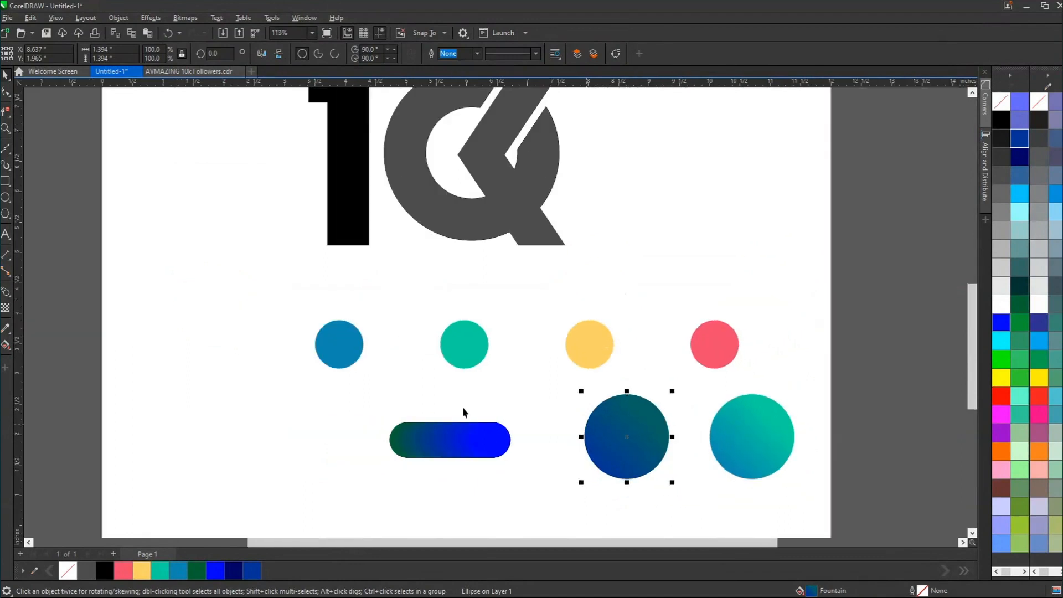
{"action": "left_click_drag", "start_coordinate": [379, 388], "coordinate": [857, 509]}
{"action": "key", "text": "Delete"}
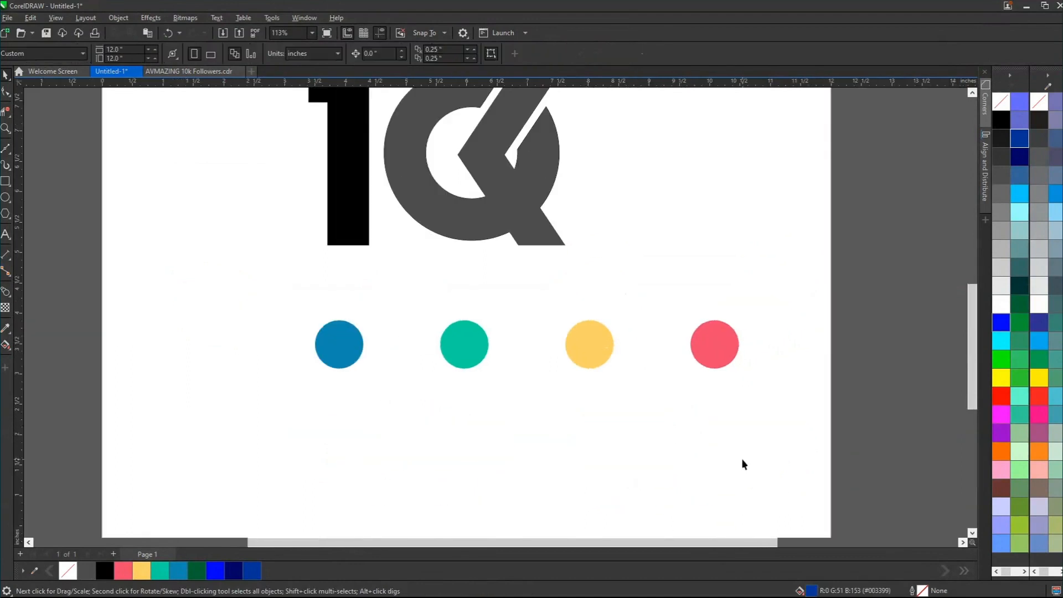
Step: Draw a circle about 1.94 inches wide below the blue and teal circles and fill it with blue #118AB2
{"action": "scroll", "coordinate": [453, 351], "scroll_direction": "down", "scroll_amount": 2}
{"action": "scroll", "coordinate": [504, 363], "scroll_direction": "up", "scroll_amount": 2}
{"action": "left_click", "coordinate": [440, 339]}
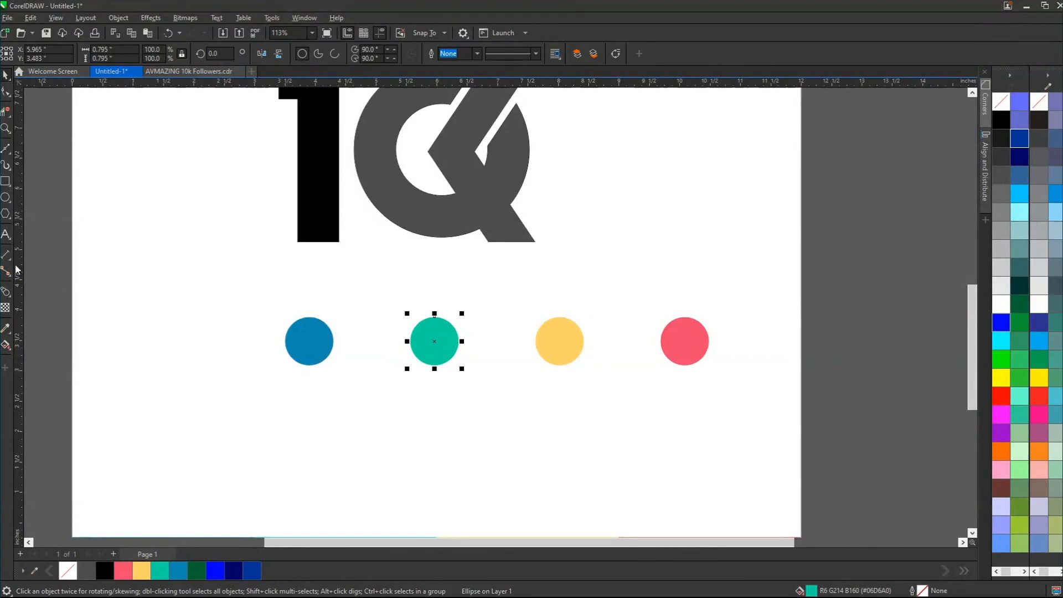
{"action": "left_click", "coordinate": [6, 197]}
{"action": "left_click_drag", "start_coordinate": [283, 400], "coordinate": [405, 523]}
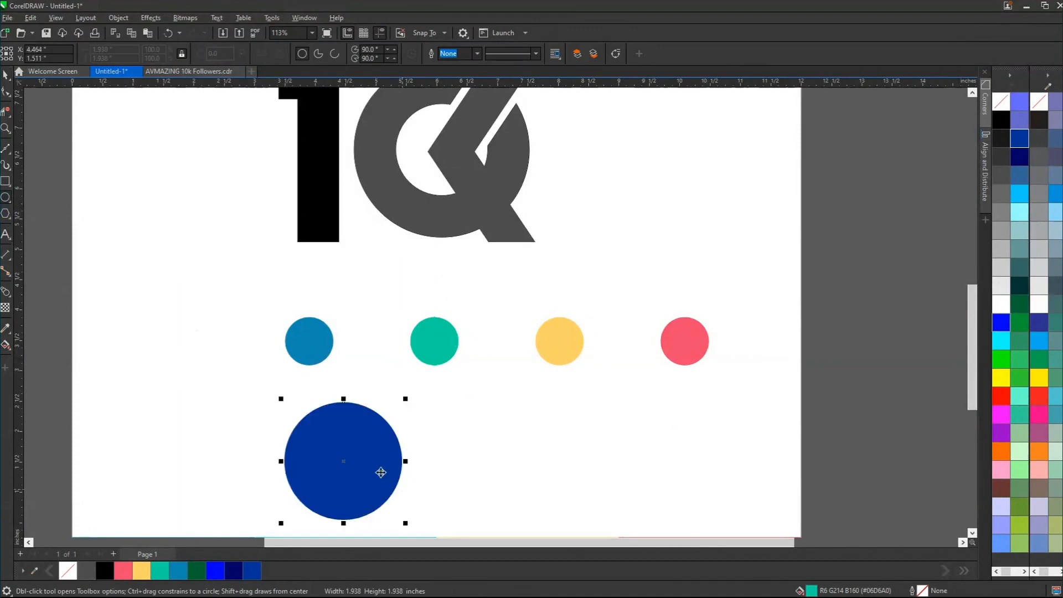
{"action": "key", "text": "space"}
{"action": "left_click", "coordinate": [179, 570]}
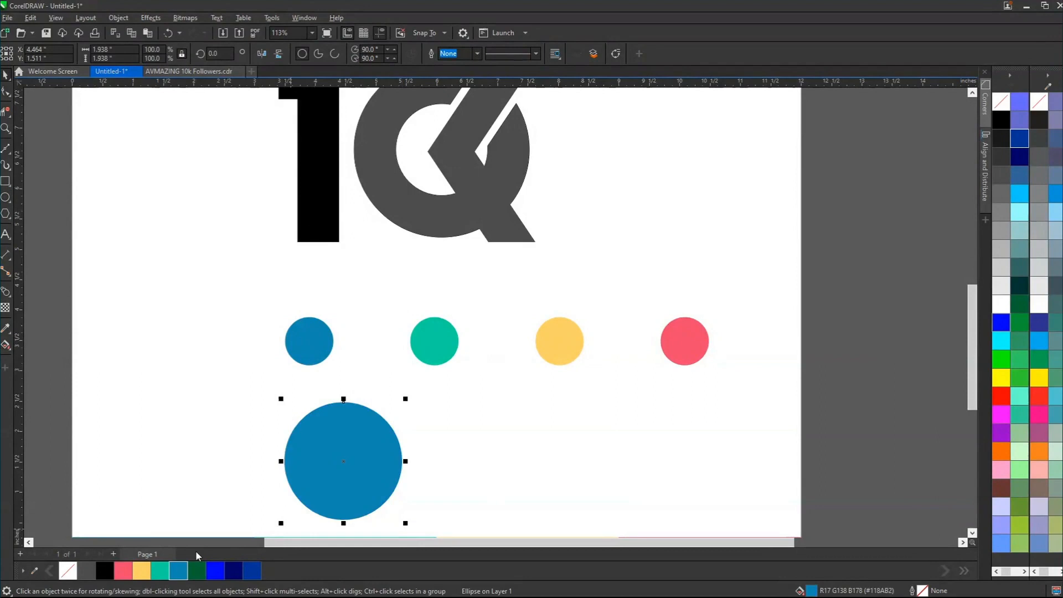
Step: Try a fountain fill on the large blue circle, with its end colour sampled from the small green circle
{"action": "key", "text": "F11"}
{"action": "left_click", "coordinate": [511, 347]}
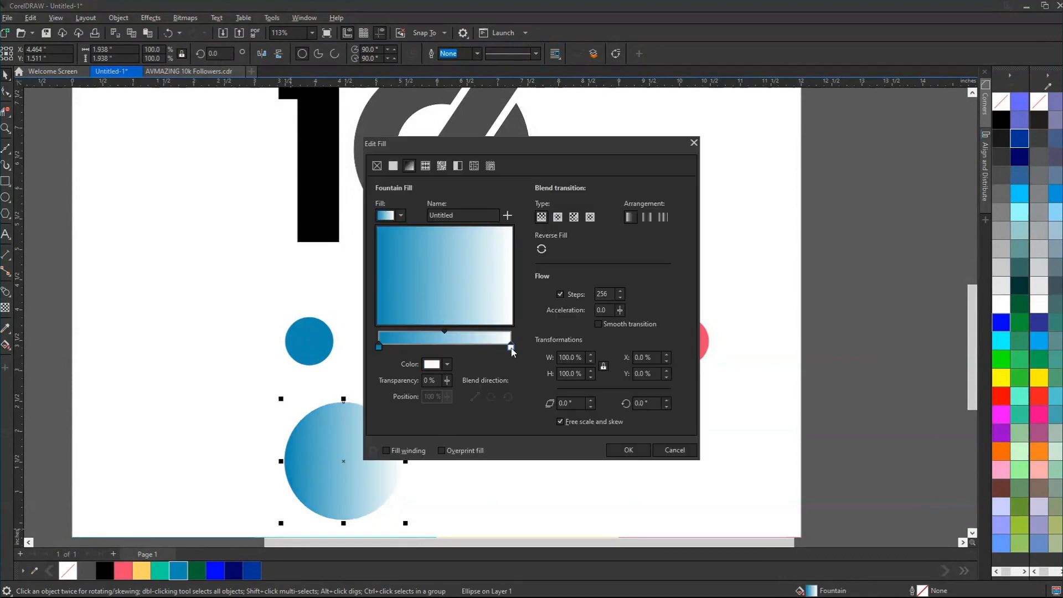
{"action": "left_click_drag", "start_coordinate": [536, 142], "coordinate": [835, 118]}
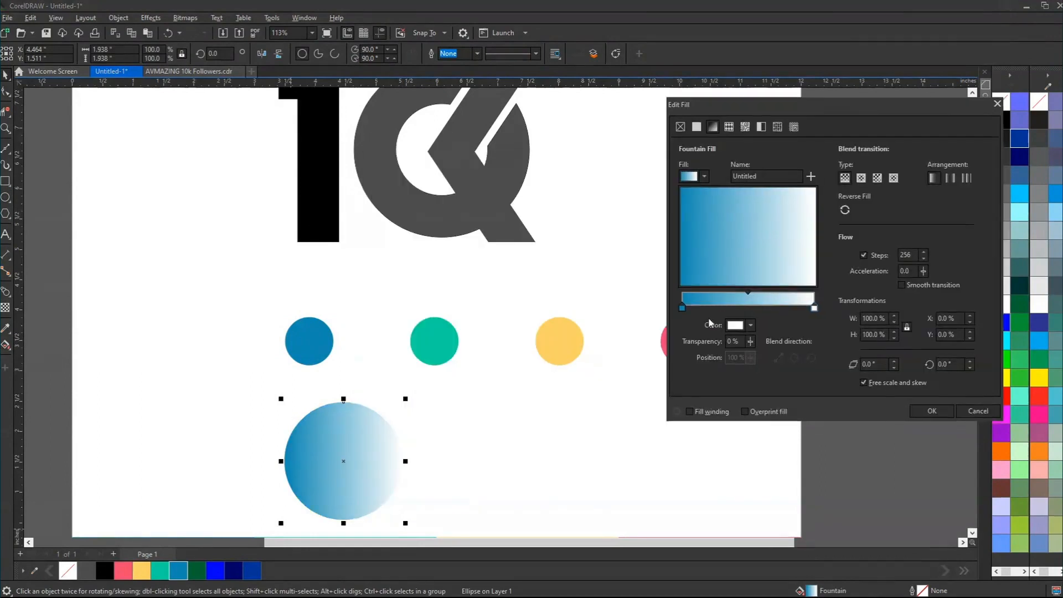
{"action": "left_click", "coordinate": [751, 325]}
{"action": "left_click", "coordinate": [833, 486]}
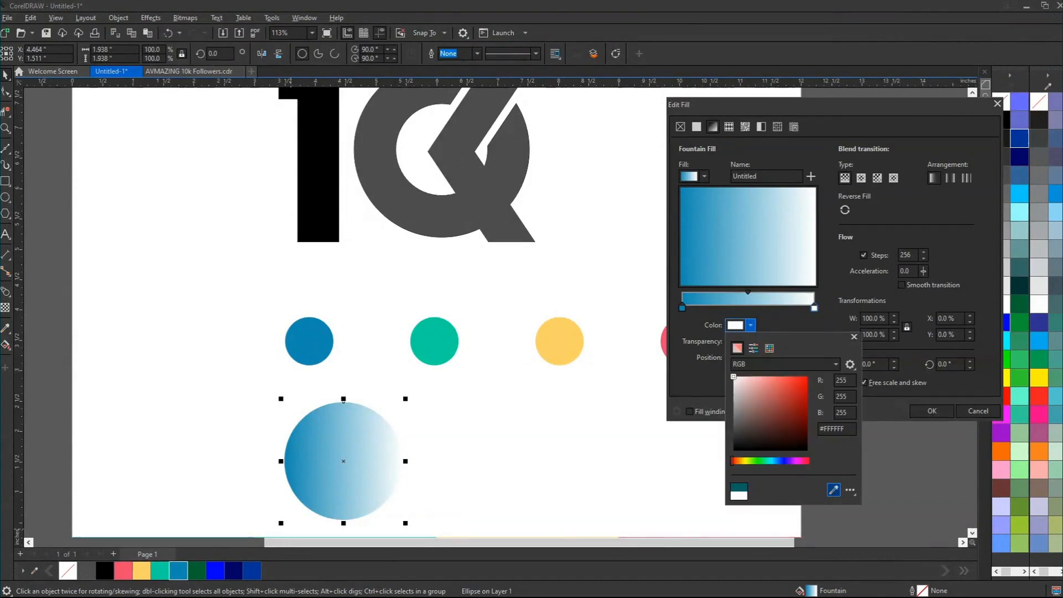
{"action": "left_click", "coordinate": [446, 340]}
{"action": "left_click", "coordinate": [922, 225]}
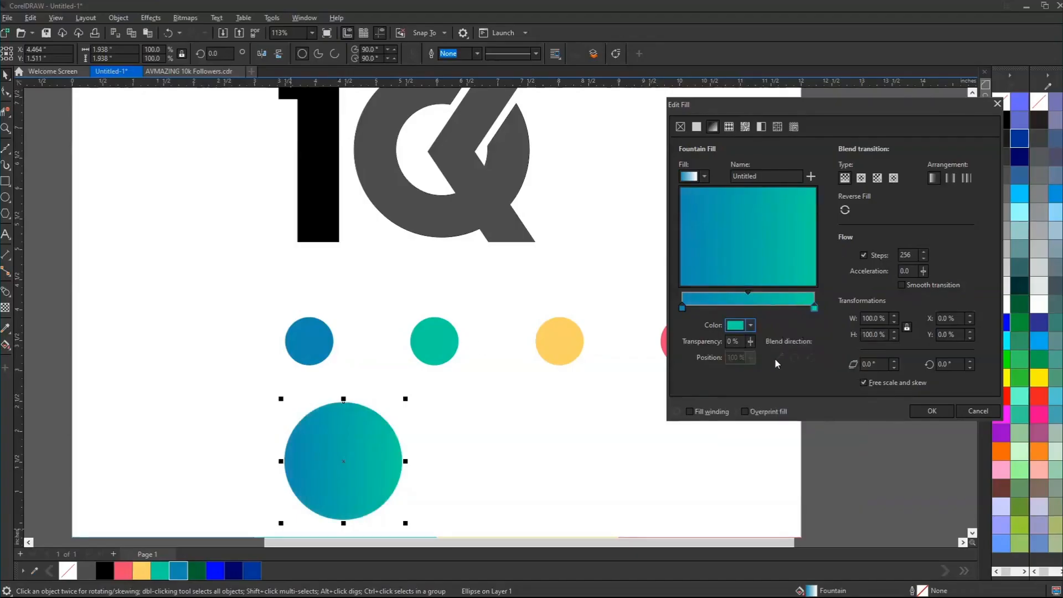
{"action": "left_click_drag", "start_coordinate": [822, 110], "coordinate": [787, 94]}
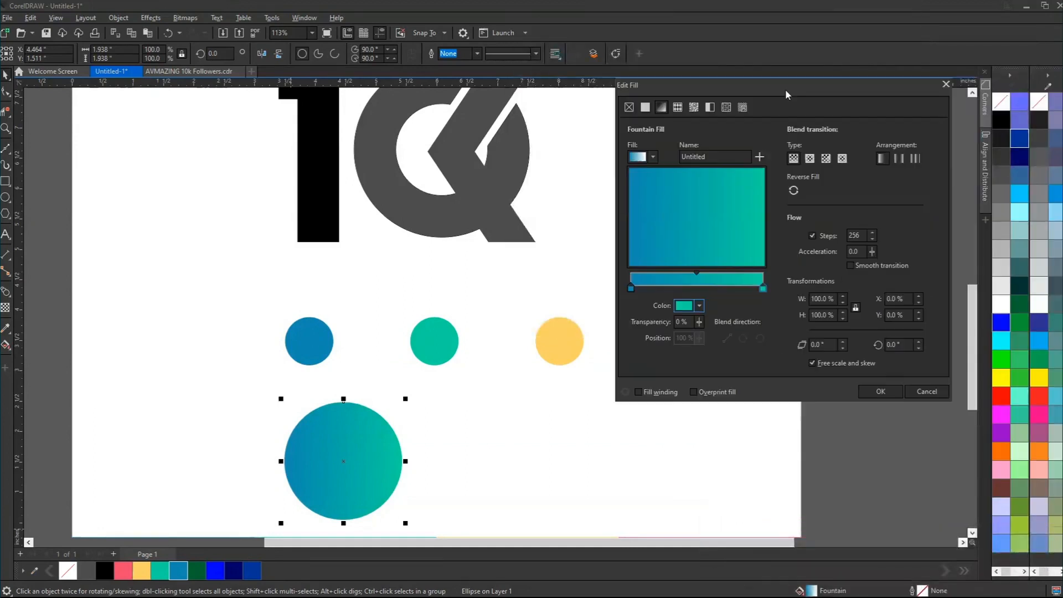
Step: Try pink #EF476F, sampled from the small pink circle, as the end colour of the large circle's gradient
{"action": "left_click", "coordinate": [631, 288]}
{"action": "left_click", "coordinate": [699, 306]}
{"action": "left_click", "coordinate": [767, 294]}
{"action": "left_click", "coordinate": [764, 289]}
{"action": "left_click_drag", "start_coordinate": [830, 85], "coordinate": [253, 30]}
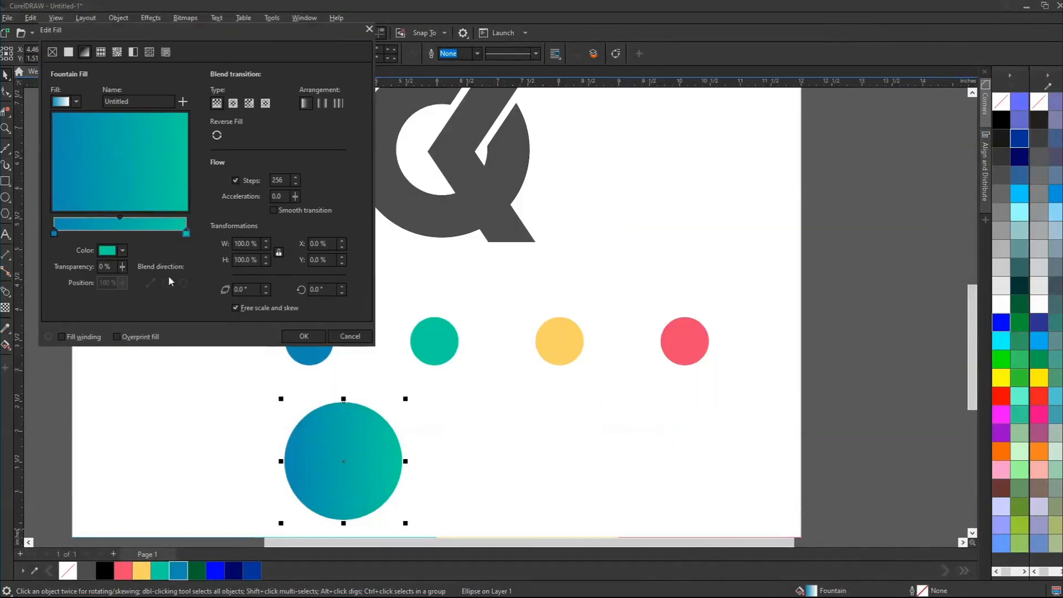
{"action": "left_click", "coordinate": [116, 251]}
{"action": "left_click", "coordinate": [205, 415]}
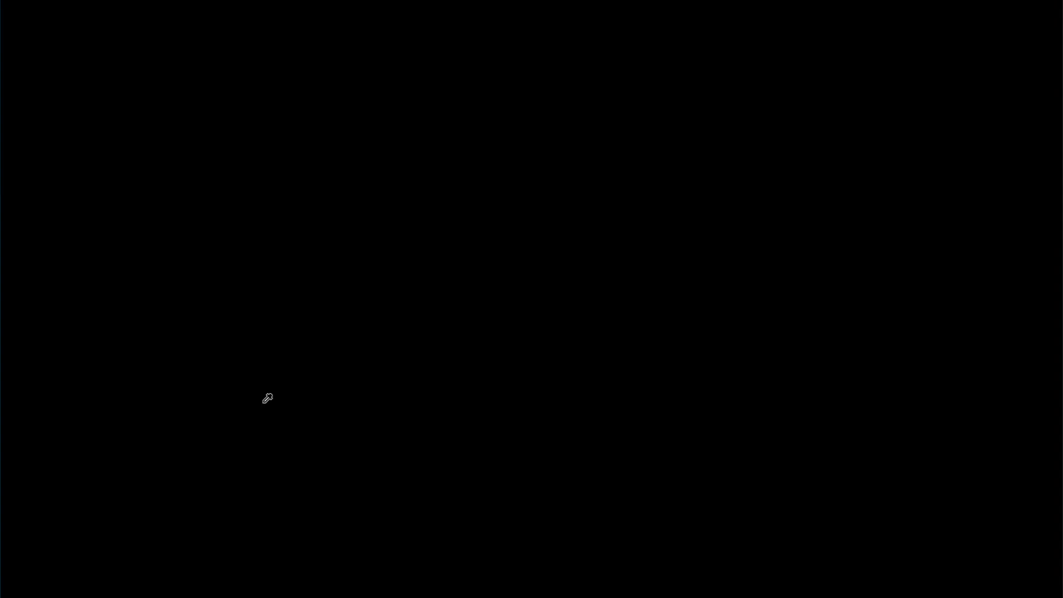
{"action": "left_click", "coordinate": [697, 339]}
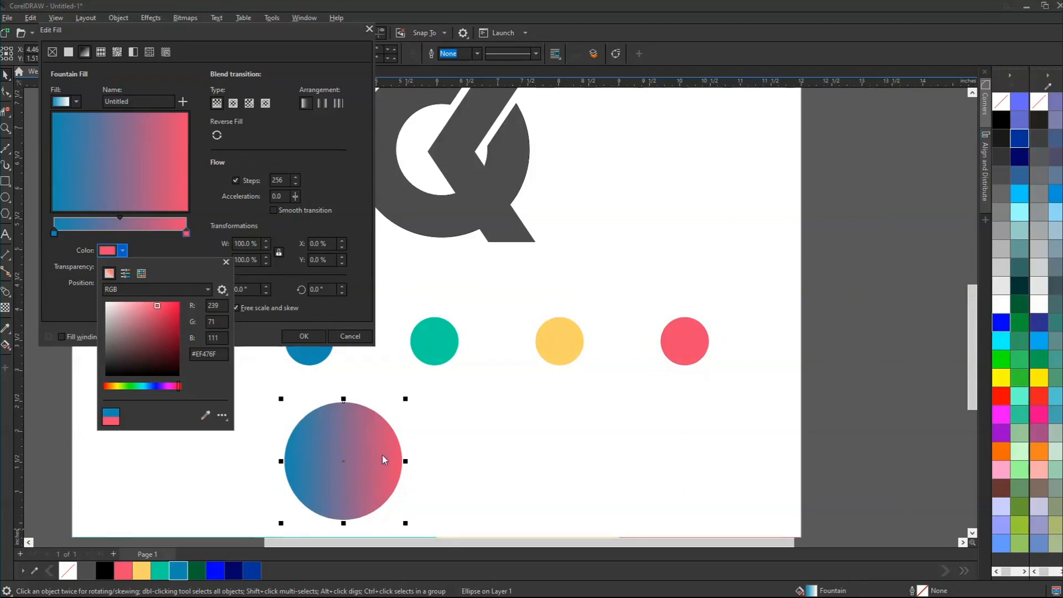
{"action": "left_click", "coordinate": [258, 51]}
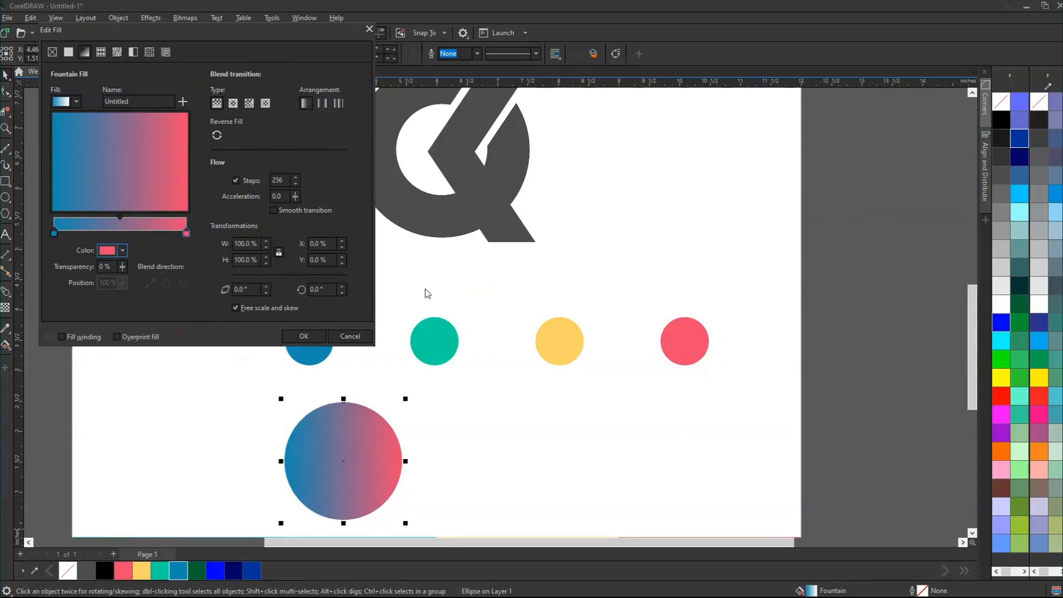
Step: Try the small yellow circle's colour as the end colour of the large circle's gradient
{"action": "left_click", "coordinate": [111, 252]}
{"action": "left_click", "coordinate": [205, 415]}
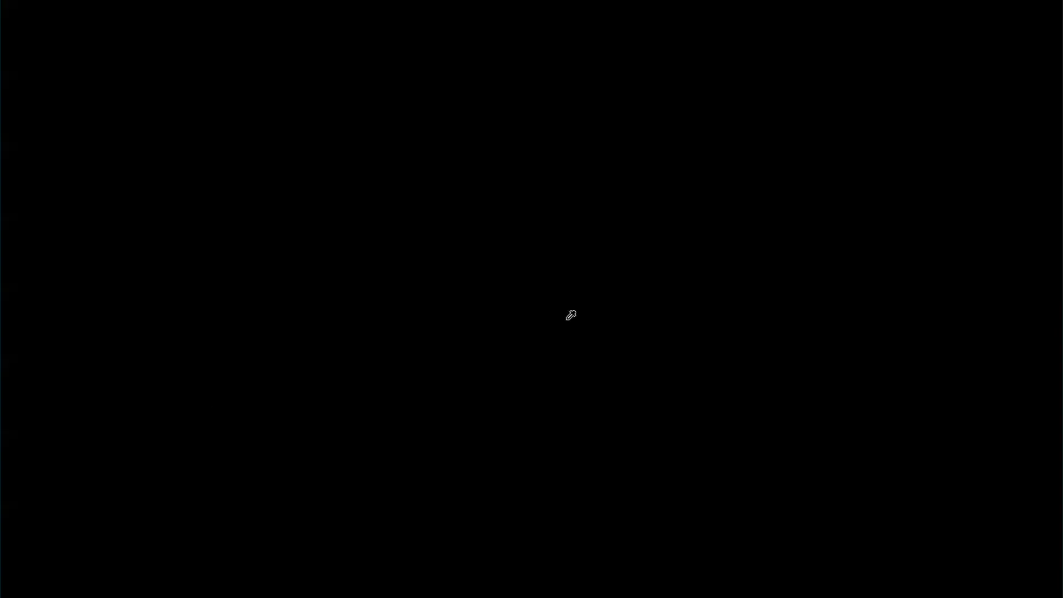
{"action": "left_click", "coordinate": [564, 340]}
{"action": "left_click", "coordinate": [270, 167]}
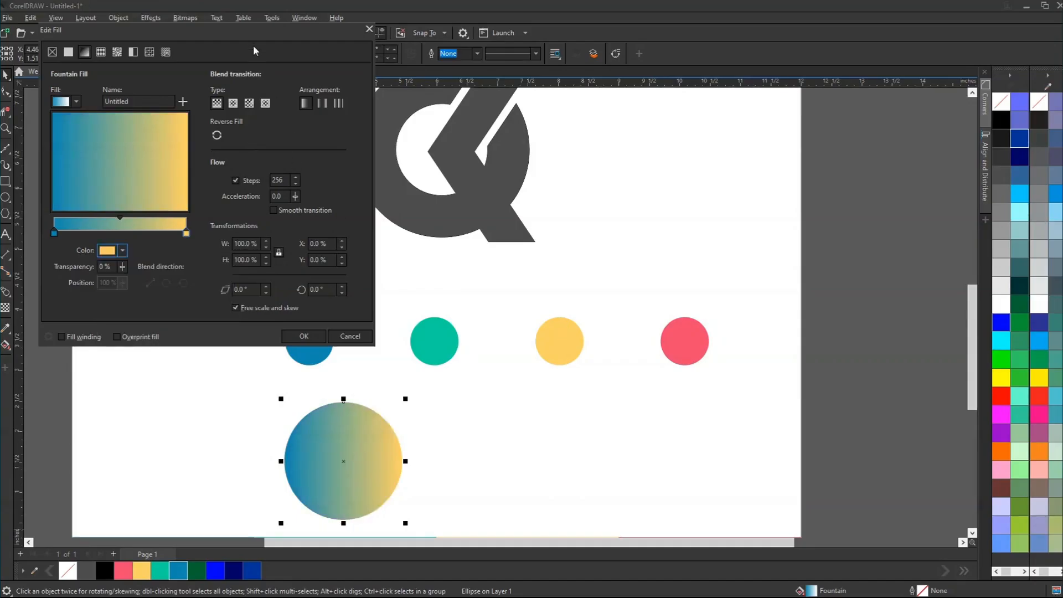
{"action": "left_click_drag", "start_coordinate": [230, 40], "coordinate": [154, 5]}
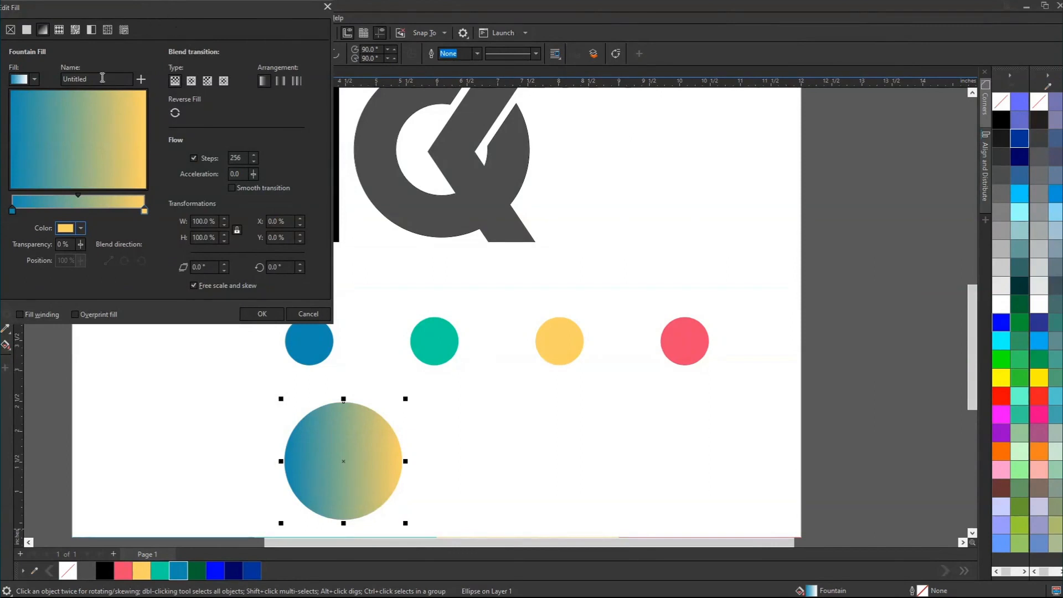
Step: Try a gradient from green #06D6A0 to pink #EF476F on the large circle, and discard the fill changes
{"action": "left_click", "coordinate": [12, 211]}
{"action": "left_click", "coordinate": [68, 230]}
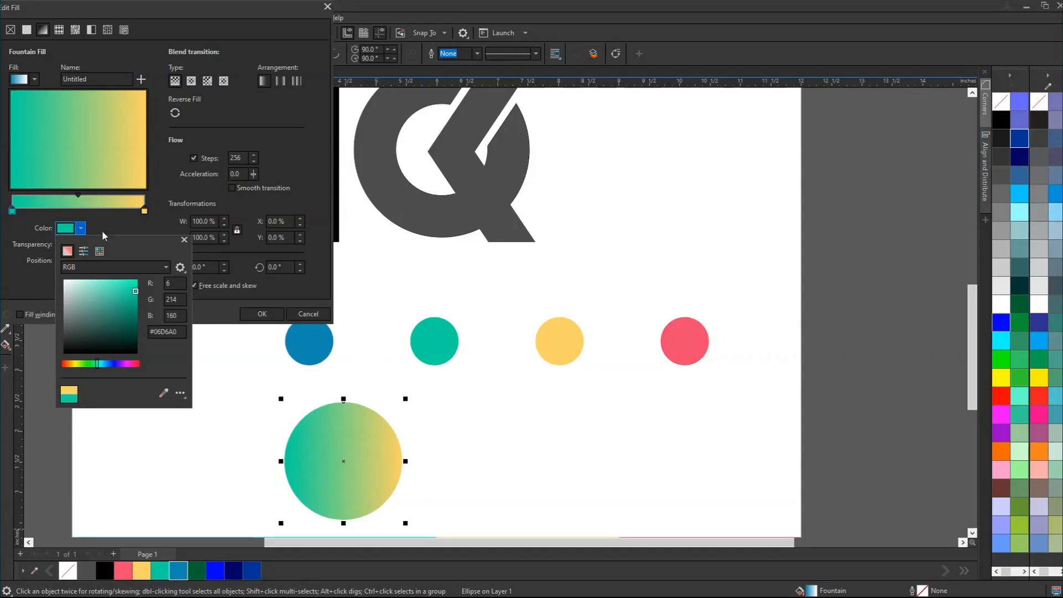
{"action": "left_click", "coordinate": [102, 231]}
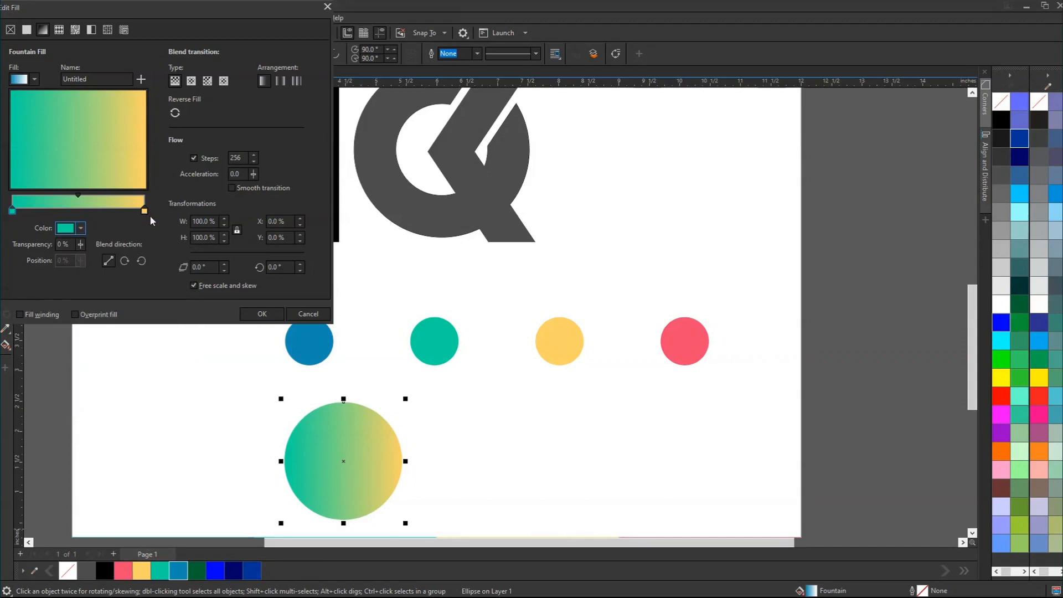
{"action": "left_click", "coordinate": [144, 211]}
{"action": "left_click", "coordinate": [80, 228]}
{"action": "left_click", "coordinate": [164, 393]}
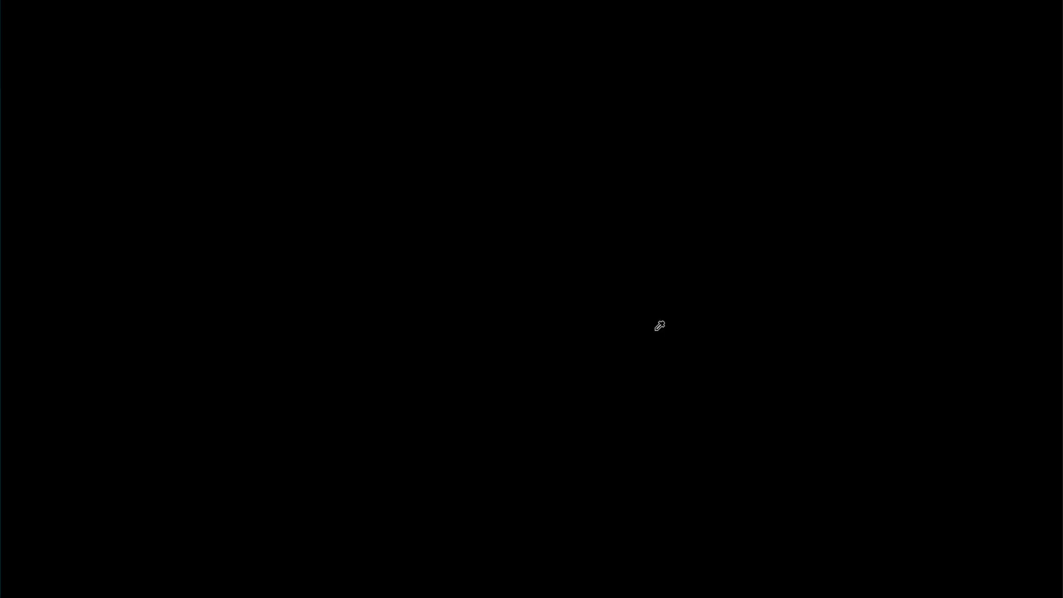
{"action": "left_click", "coordinate": [675, 331]}
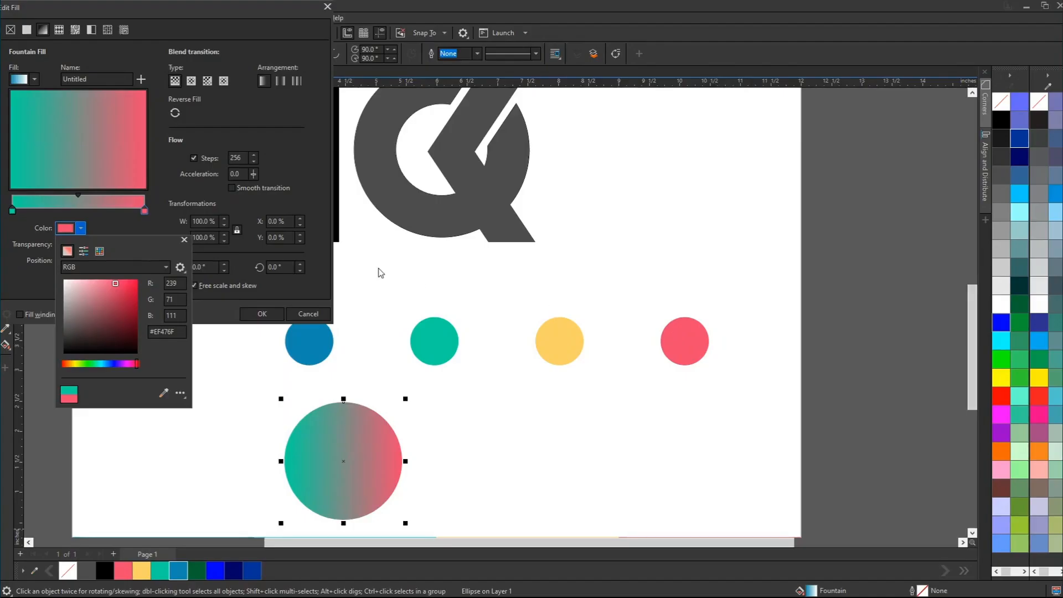
{"action": "left_click", "coordinate": [281, 121]}
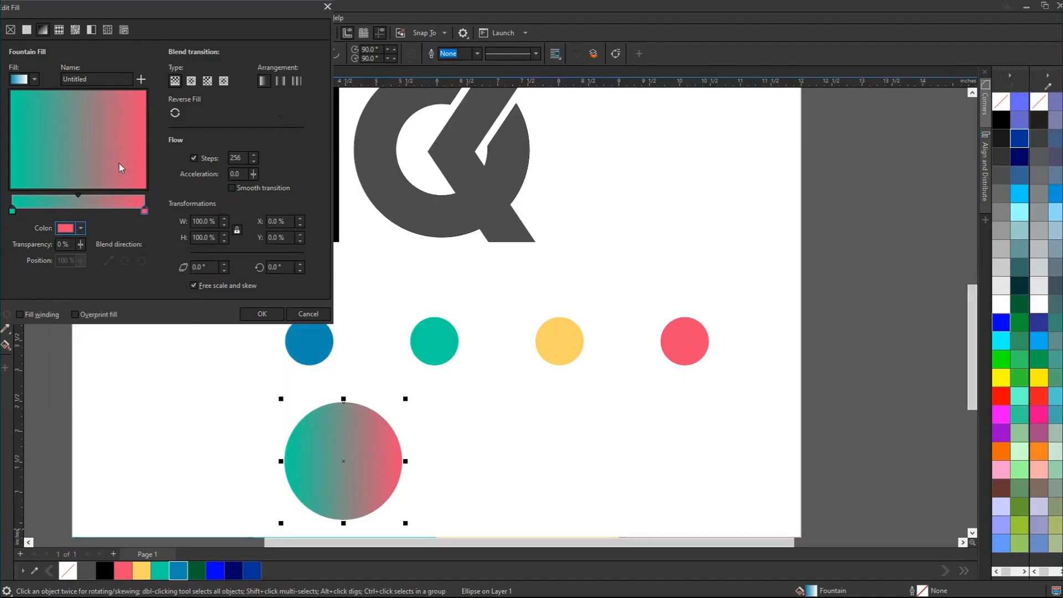
{"action": "left_click", "coordinate": [308, 314]}
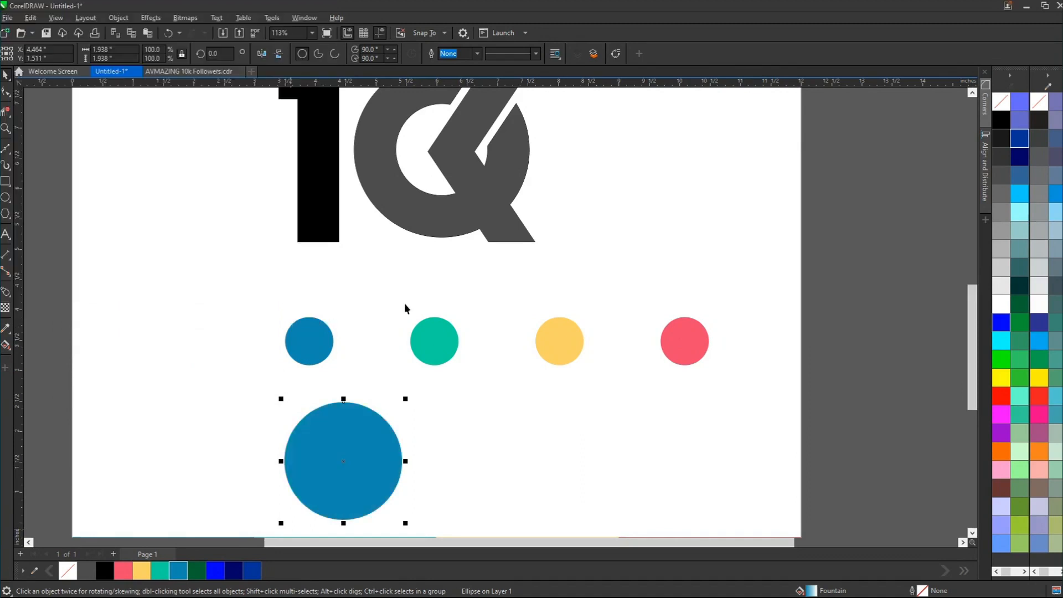
Step: Fill the digit 1 of the 10K design with pink #EF476F
{"action": "scroll", "coordinate": [311, 339], "scroll_direction": "down", "scroll_amount": 2}
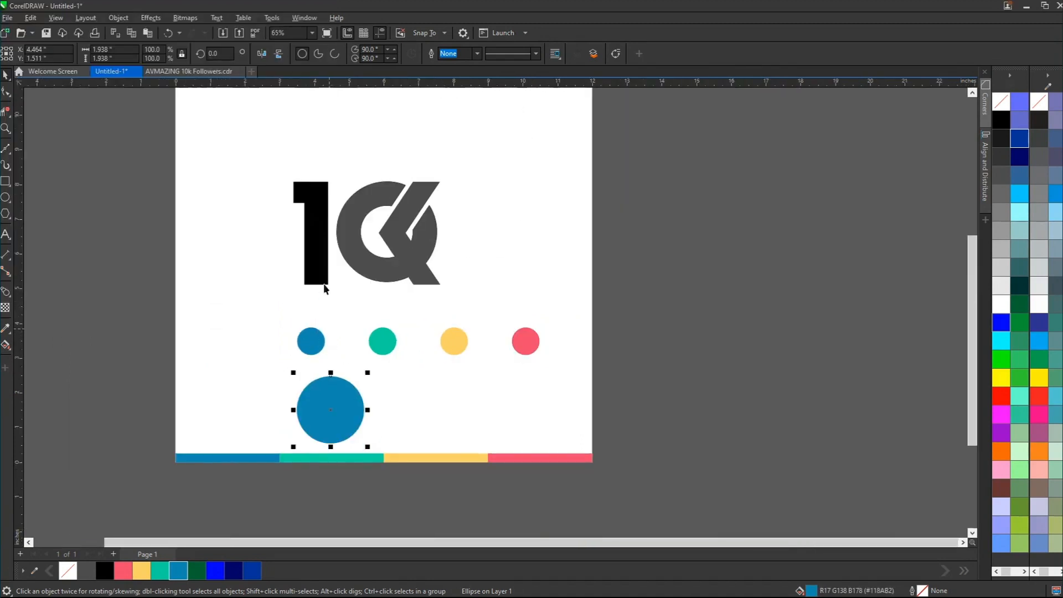
{"action": "key", "text": "z"}
{"action": "left_click_drag", "start_coordinate": [221, 140], "coordinate": [454, 390]}
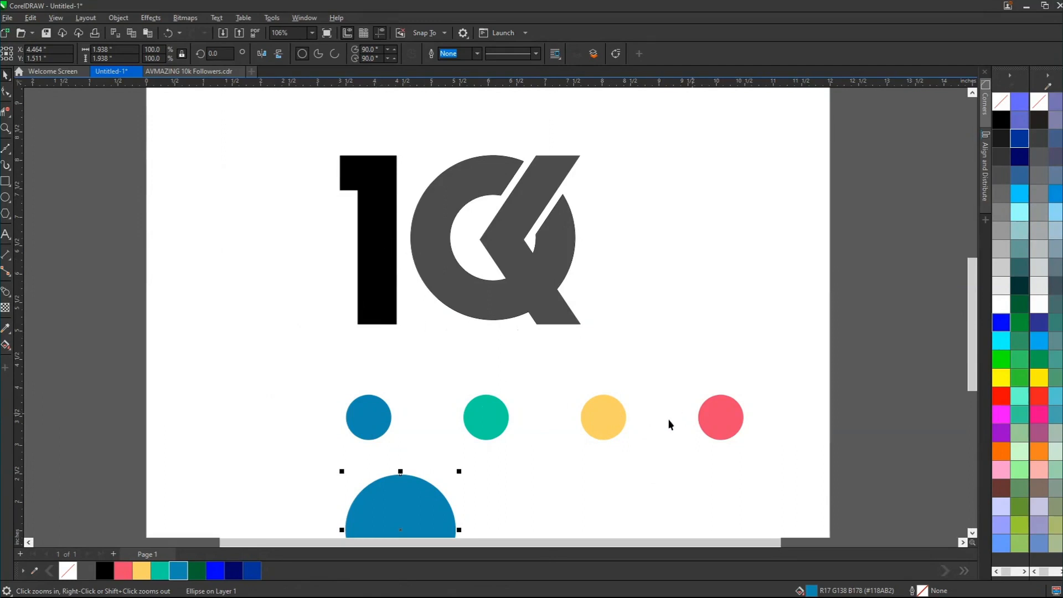
{"action": "key", "text": "space"}
{"action": "left_click", "coordinate": [605, 419]}
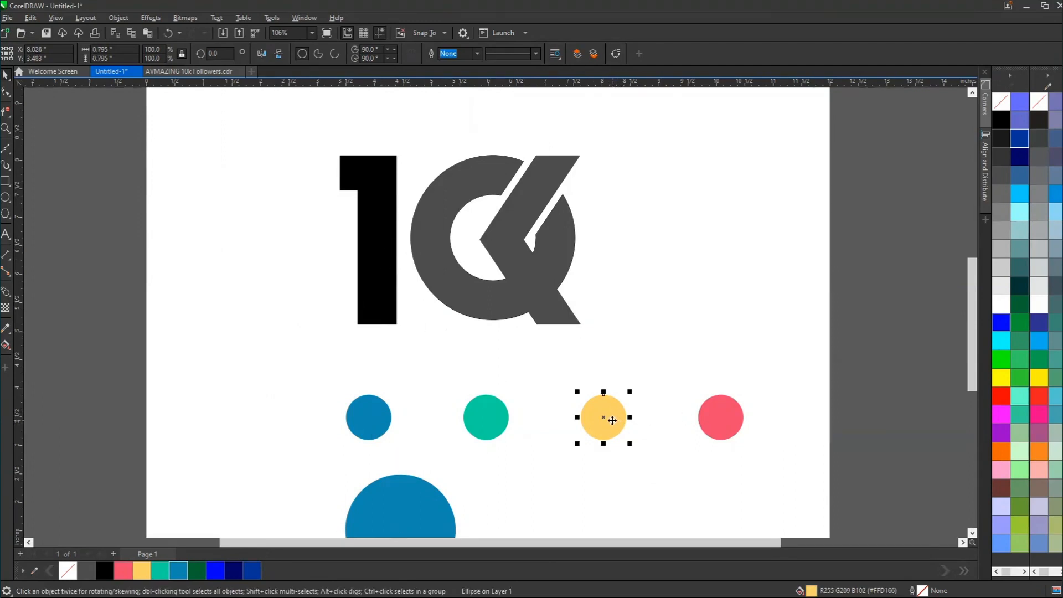
{"action": "left_click", "coordinate": [719, 418]}
{"action": "left_click", "coordinate": [370, 302]}
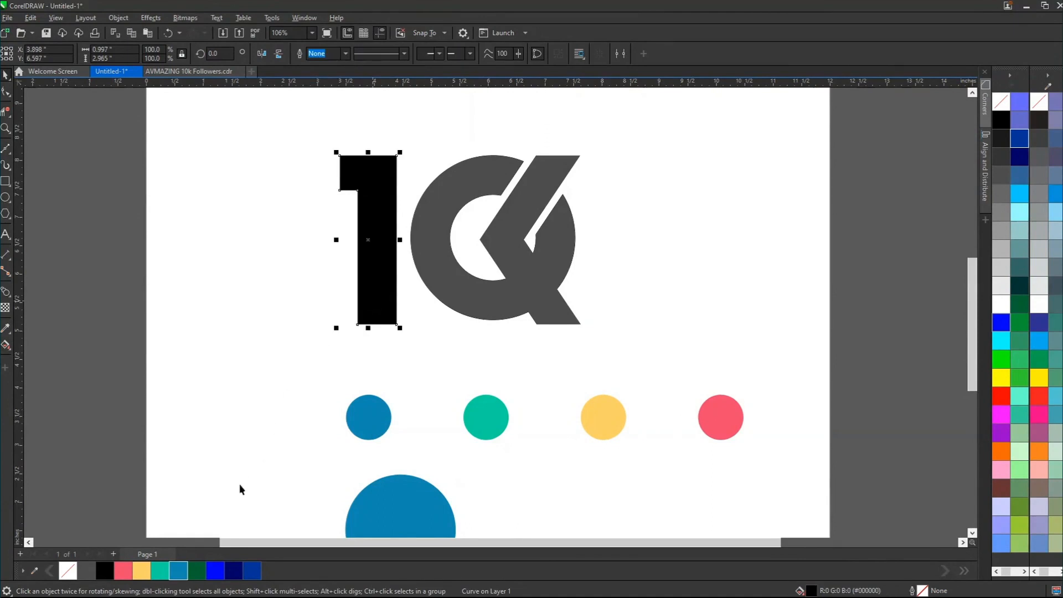
{"action": "left_click", "coordinate": [123, 568]}
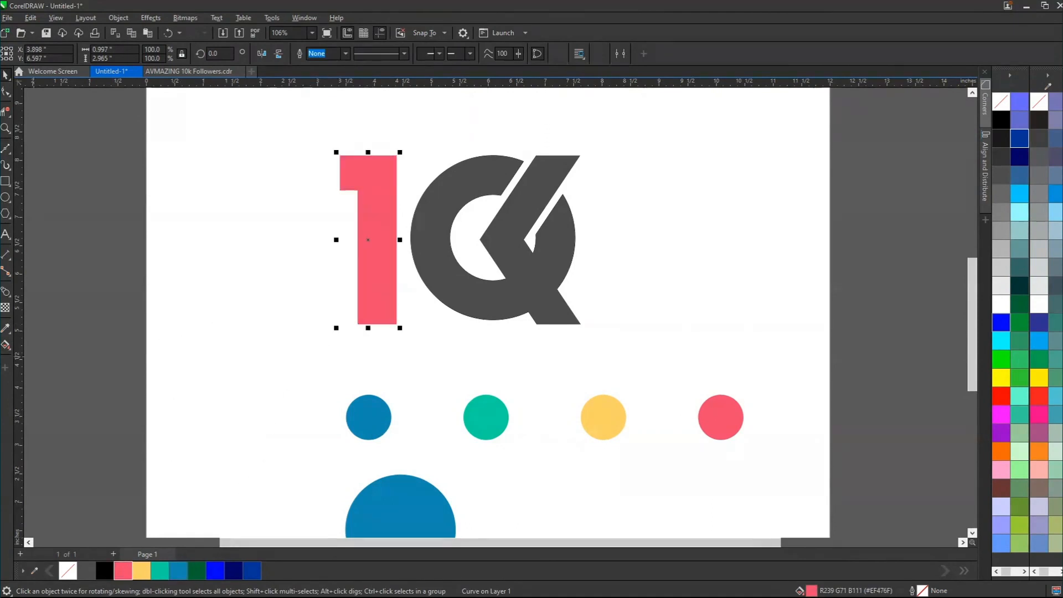
Step: Apply a vertical fountain fill to the digit 1, from pink at its base to yellow #FFD166 at its top, sampled from the yellow circle
{"action": "left_click", "coordinate": [10, 350]}
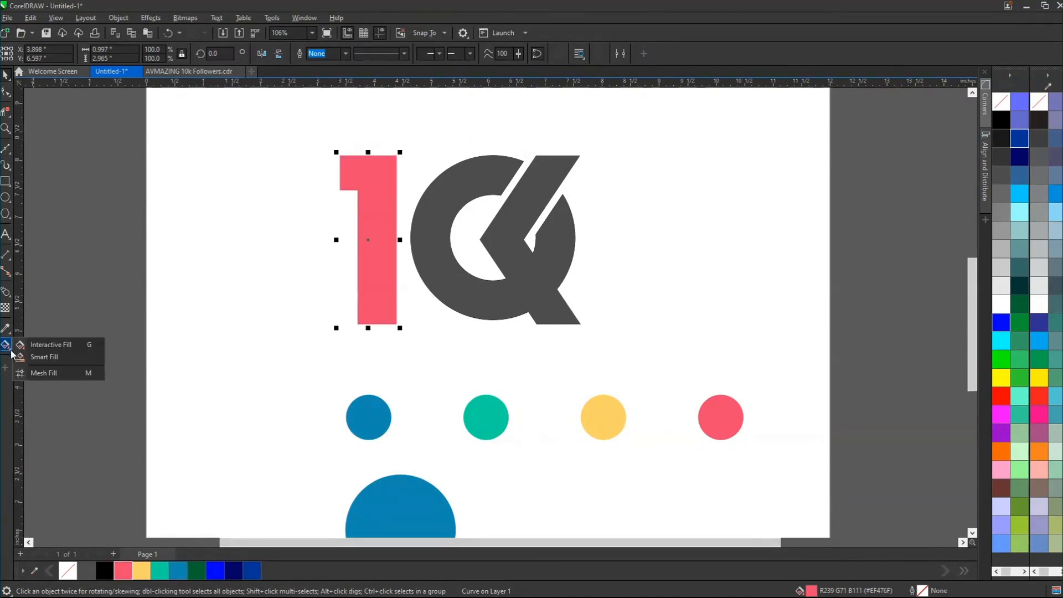
{"action": "left_click", "coordinate": [64, 348]}
{"action": "left_click_drag", "start_coordinate": [382, 326], "coordinate": [380, 157]}
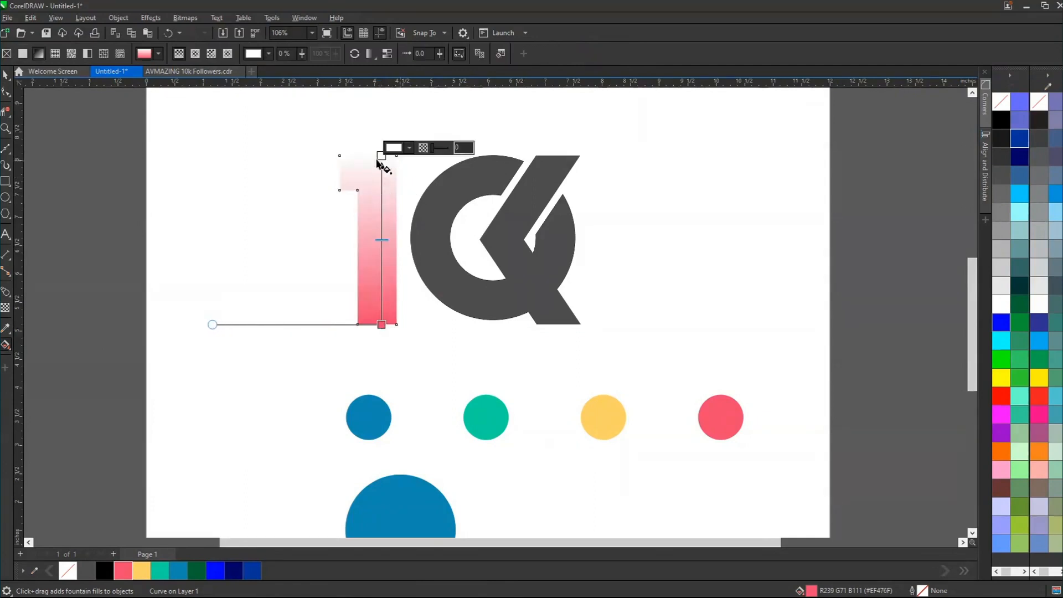
{"action": "left_click", "coordinate": [408, 148]}
{"action": "left_click", "coordinate": [495, 310]}
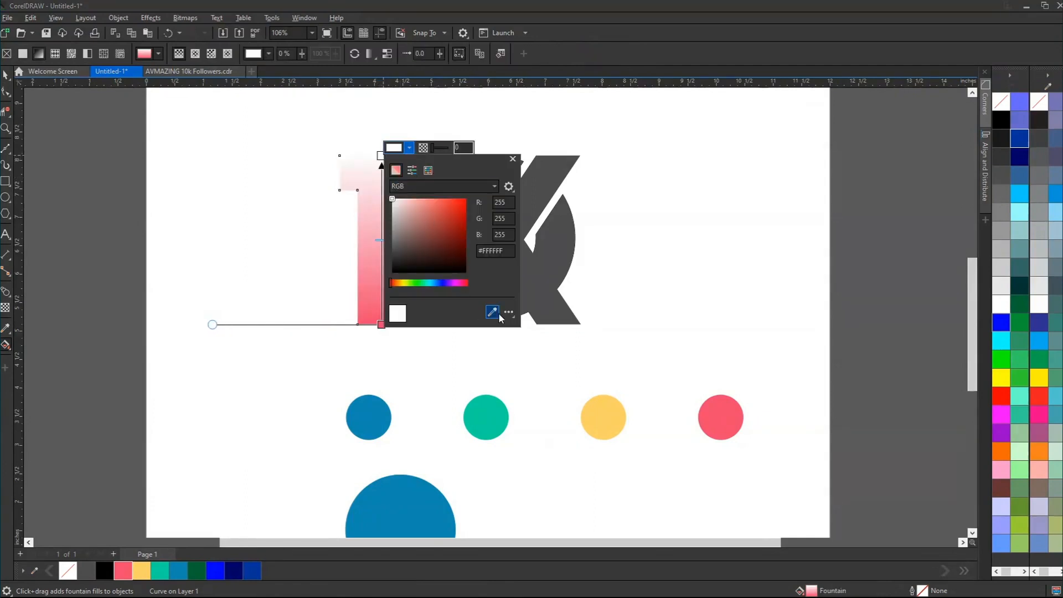
{"action": "left_click", "coordinate": [604, 413]}
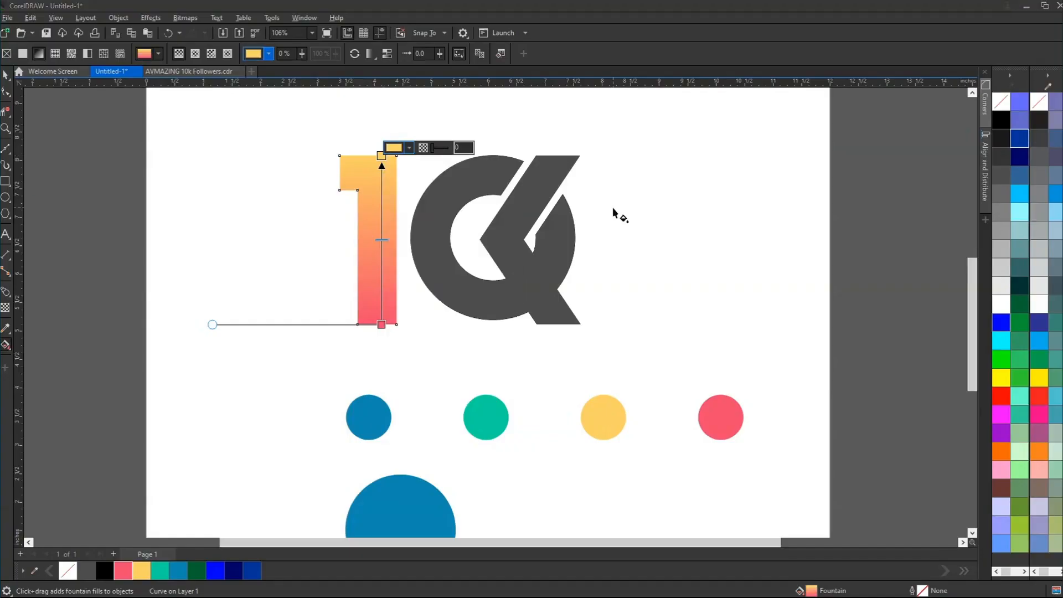
{"action": "key", "text": "space"}
{"action": "left_click", "coordinate": [230, 196]}
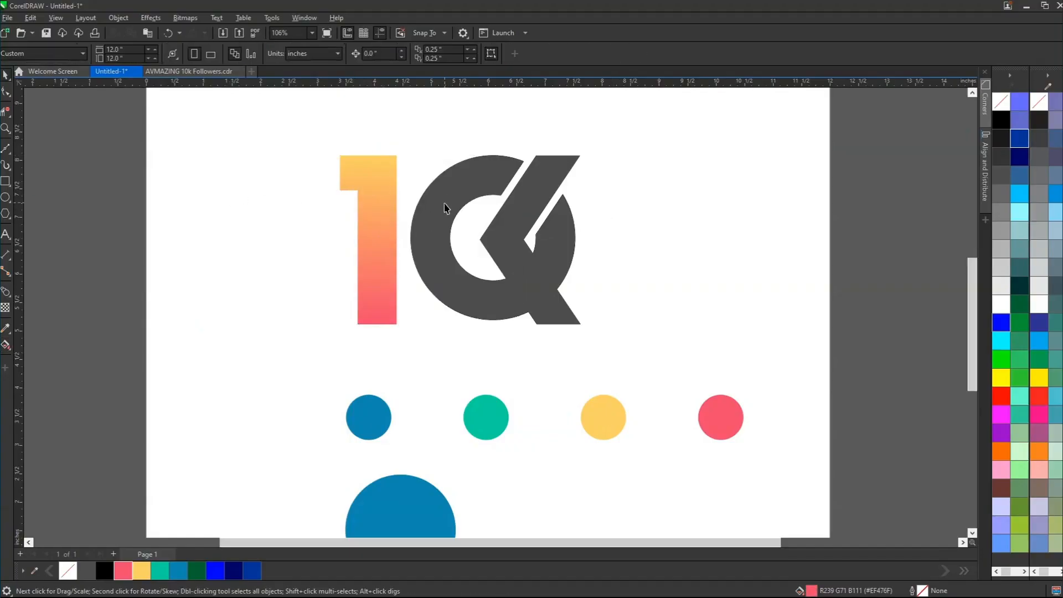
Step: Try moving the gapped ring to the left of the 1, and undo the move
{"action": "left_click", "coordinate": [446, 207]}
{"action": "left_click", "coordinate": [452, 184]}
{"action": "left_click_drag", "start_coordinate": [451, 184], "coordinate": [307, 184]}
{"action": "key", "text": "ctrl+z"}
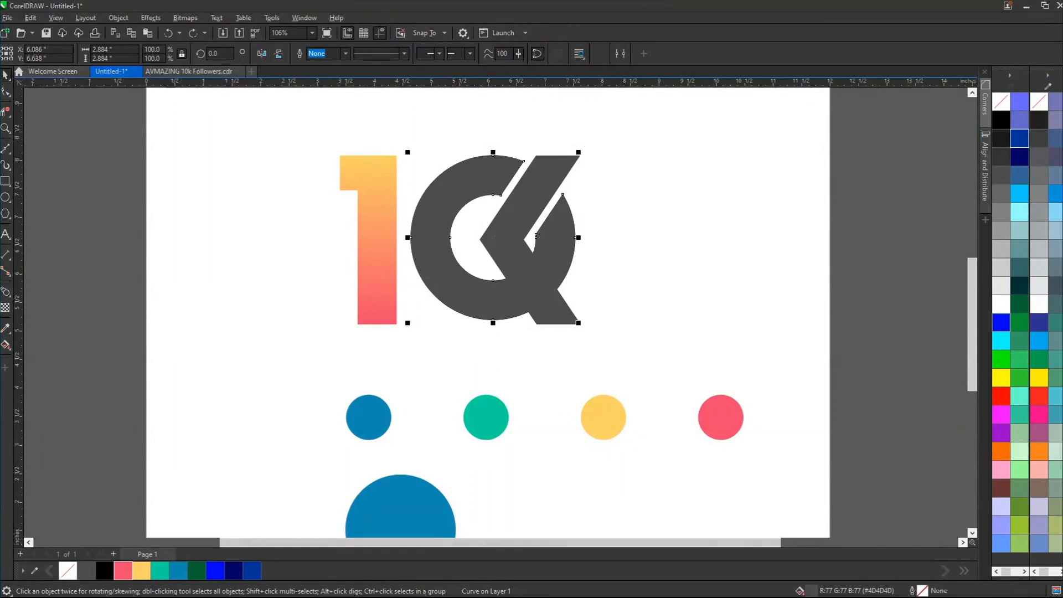
Step: Try a vertical fountain fill on the gapped ring from dark grey at the bottom to white at the top, and undo it
{"action": "left_click", "coordinate": [6, 346]}
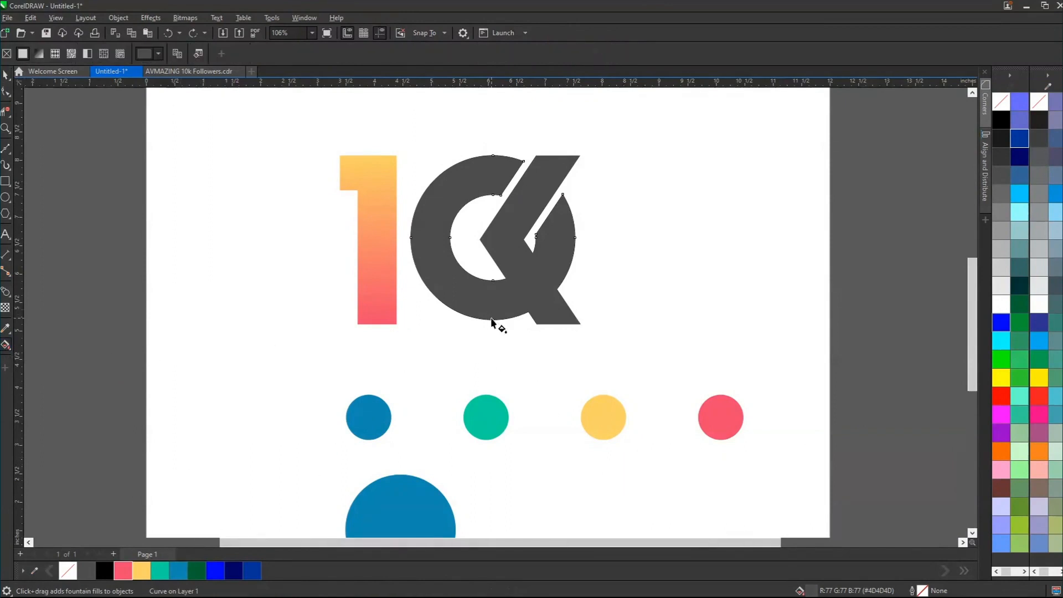
{"action": "left_click_drag", "start_coordinate": [493, 319], "coordinate": [493, 155]}
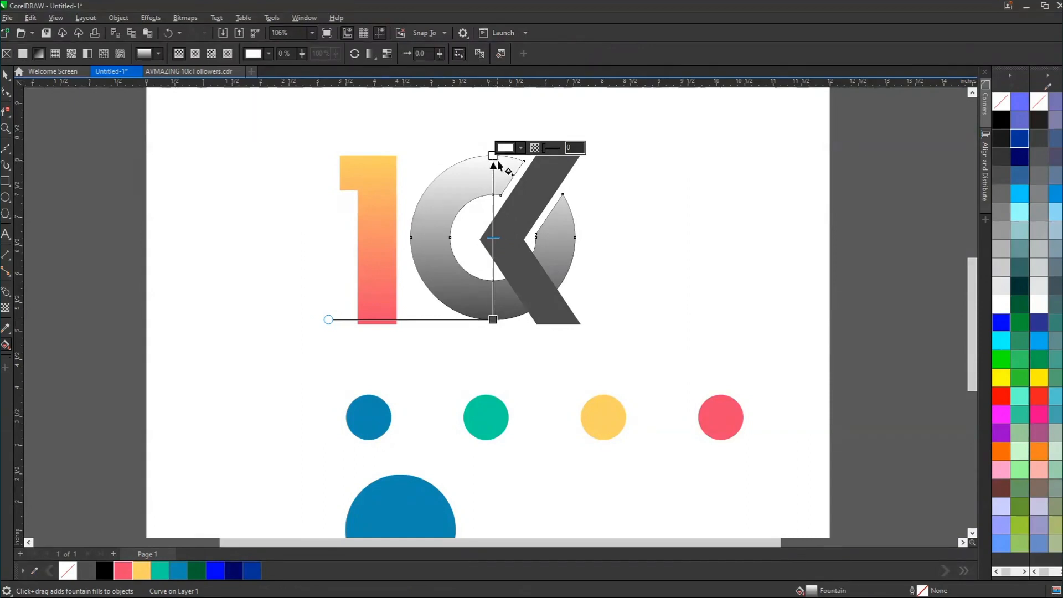
{"action": "key", "text": "ctrl+z"}
{"action": "key", "text": "space"}
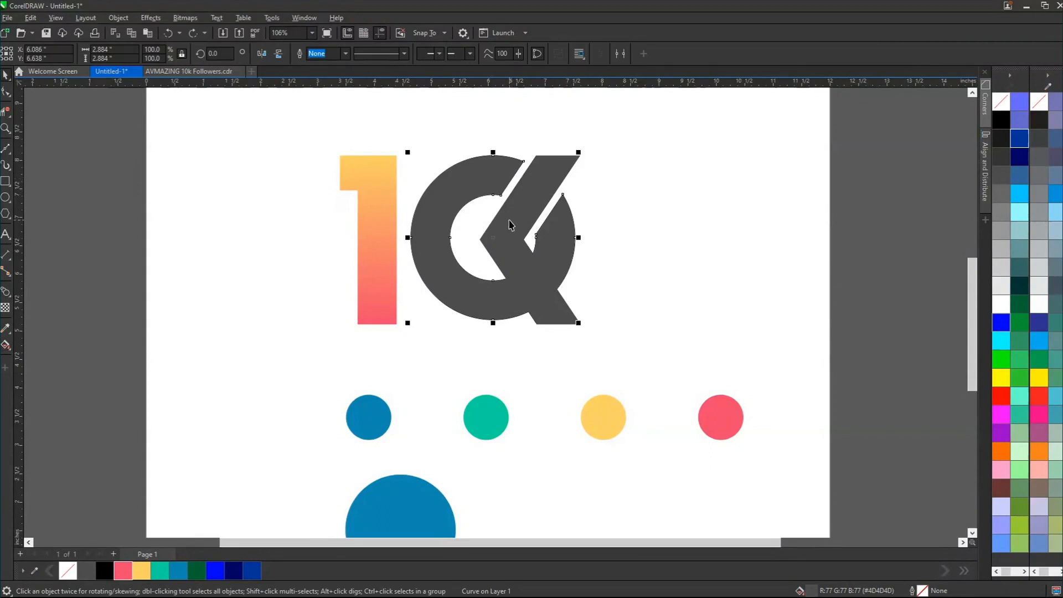
{"action": "left_click", "coordinate": [636, 195]}
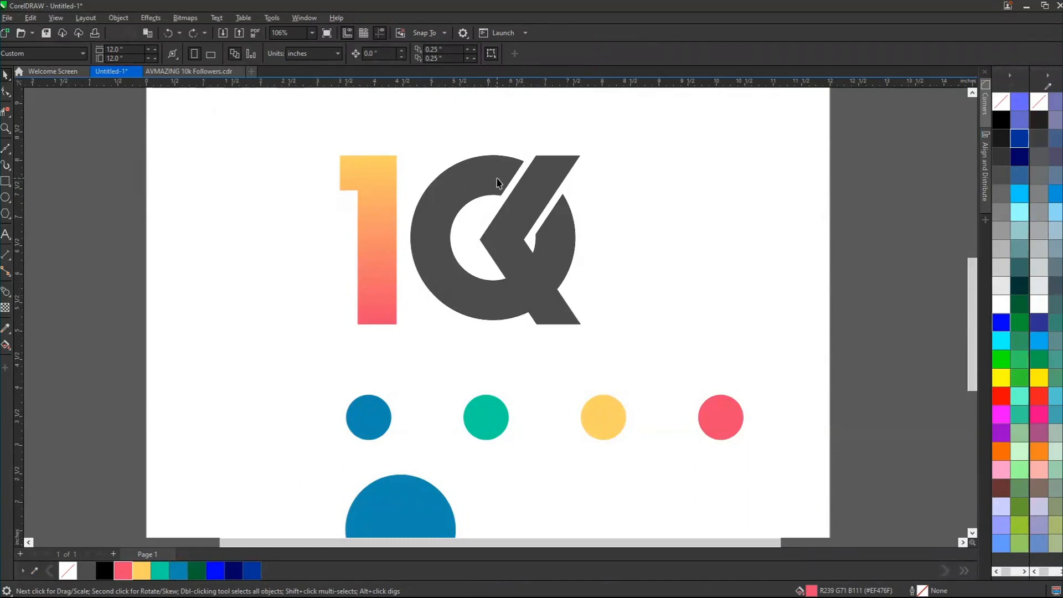
Step: Place a copy of the gapped ring about 3.73 inches to the right of the original
{"action": "left_click", "coordinate": [459, 269]}
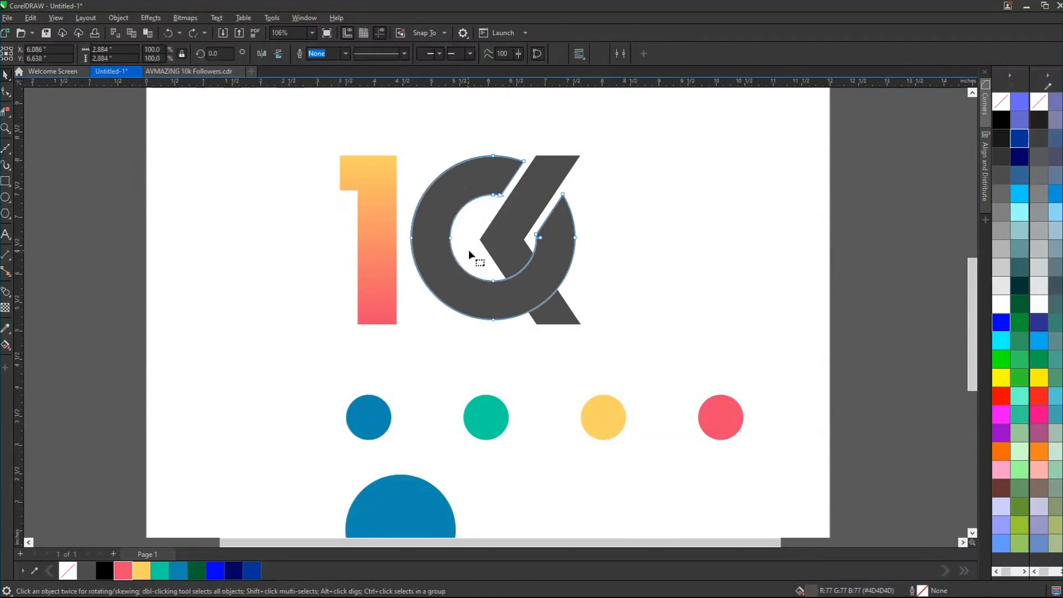
{"action": "key", "text": "F10"}
{"action": "key", "text": "space"}
{"action": "left_click_drag", "start_coordinate": [446, 266], "coordinate": [657, 264]}
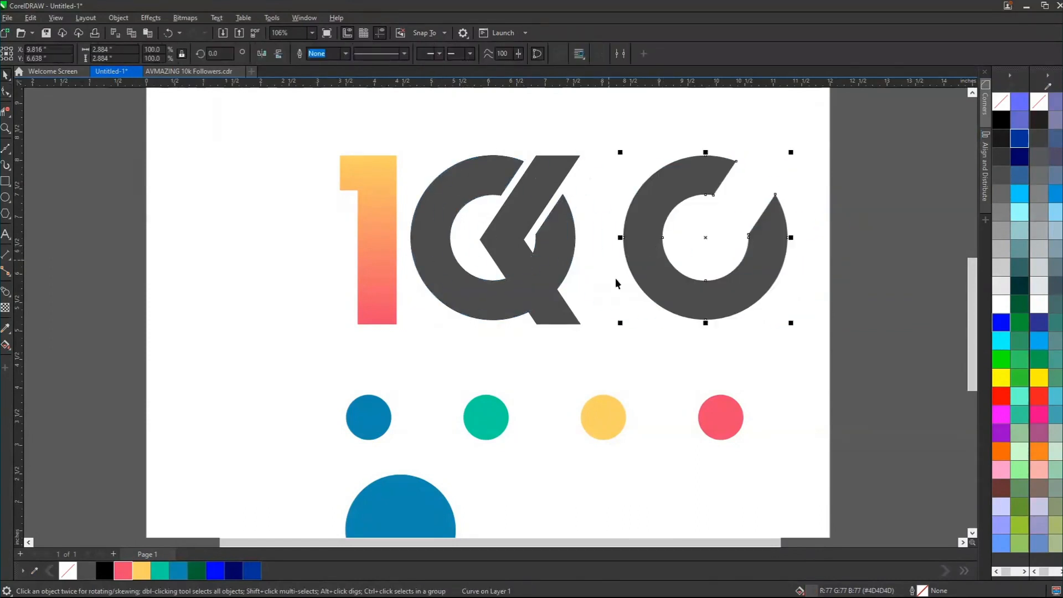
Step: Apply a vertical fountain fill to the copied gapped ring, from dark grey at its bottom to white at its top
{"action": "left_click", "coordinate": [5, 346]}
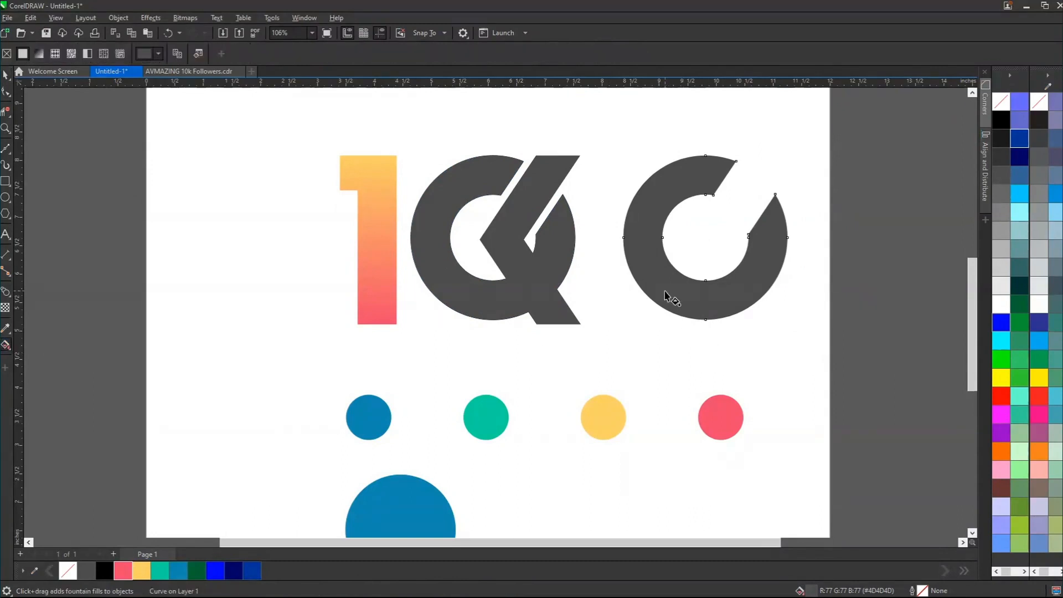
{"action": "left_click_drag", "start_coordinate": [706, 321], "coordinate": [706, 155]}
{"action": "left_click", "coordinate": [706, 320]}
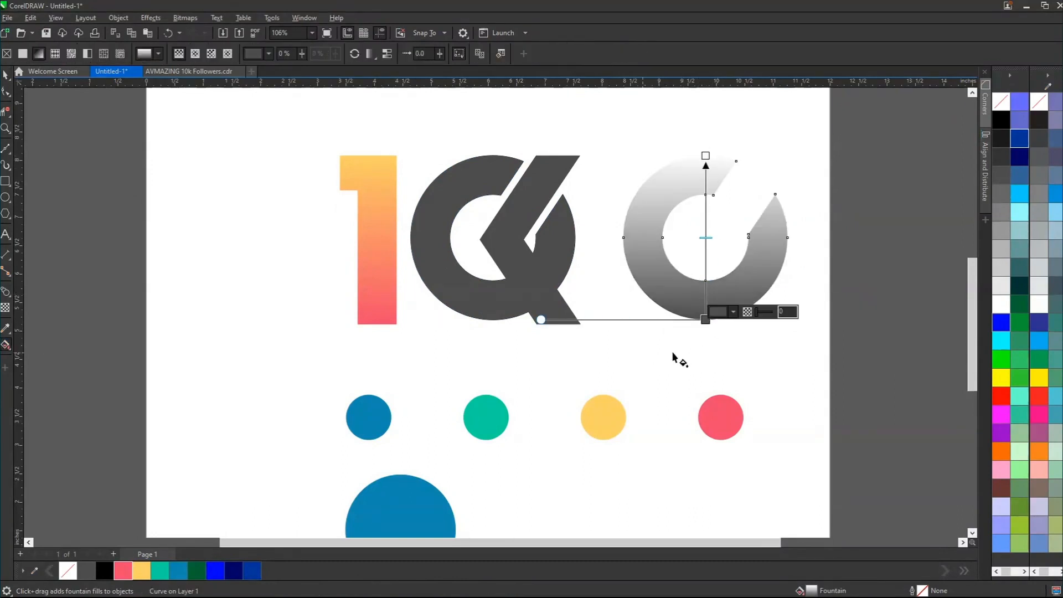
{"action": "key", "text": "space"}
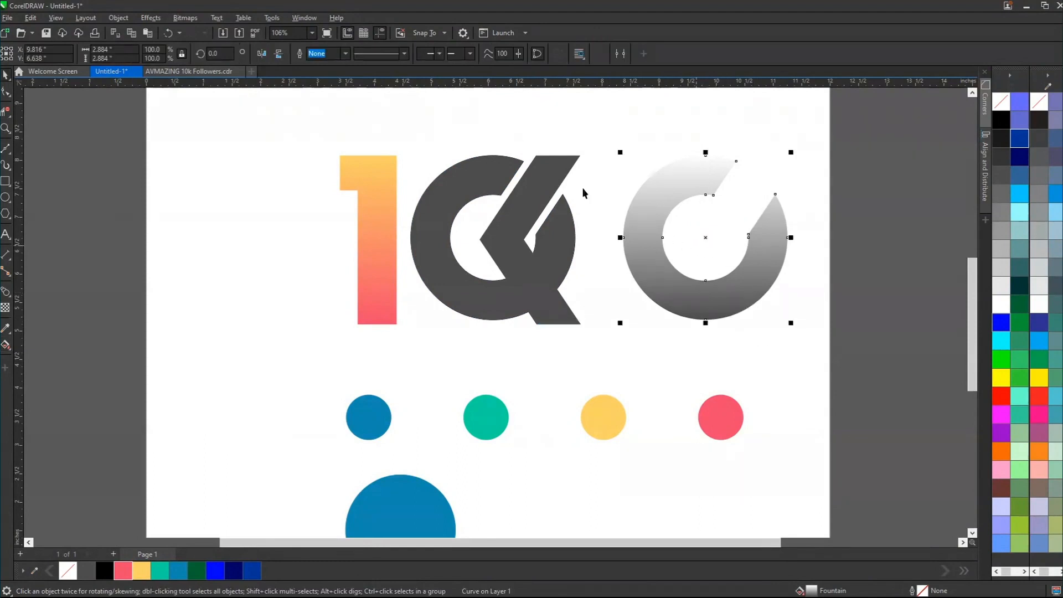
{"action": "key", "text": "space"}
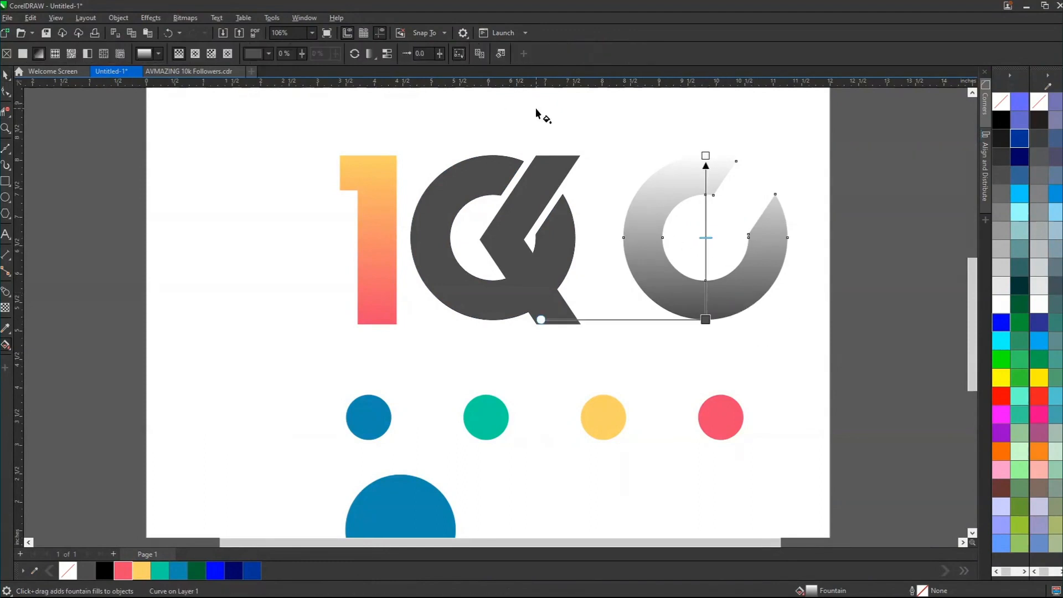
Step: Edit the ring copy's fountain fill and set its starting colour to blue #118AB2, sampled from the blue circle
{"action": "left_click", "coordinate": [498, 52]}
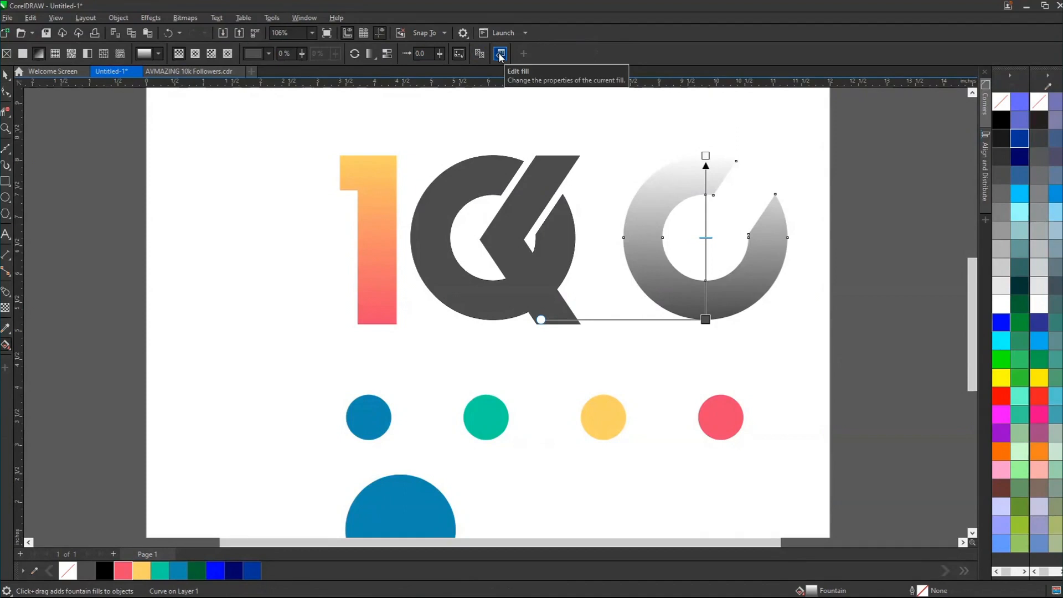
{"action": "left_click", "coordinate": [500, 57]}
{"action": "left_click_drag", "start_coordinate": [527, 144], "coordinate": [164, 34]}
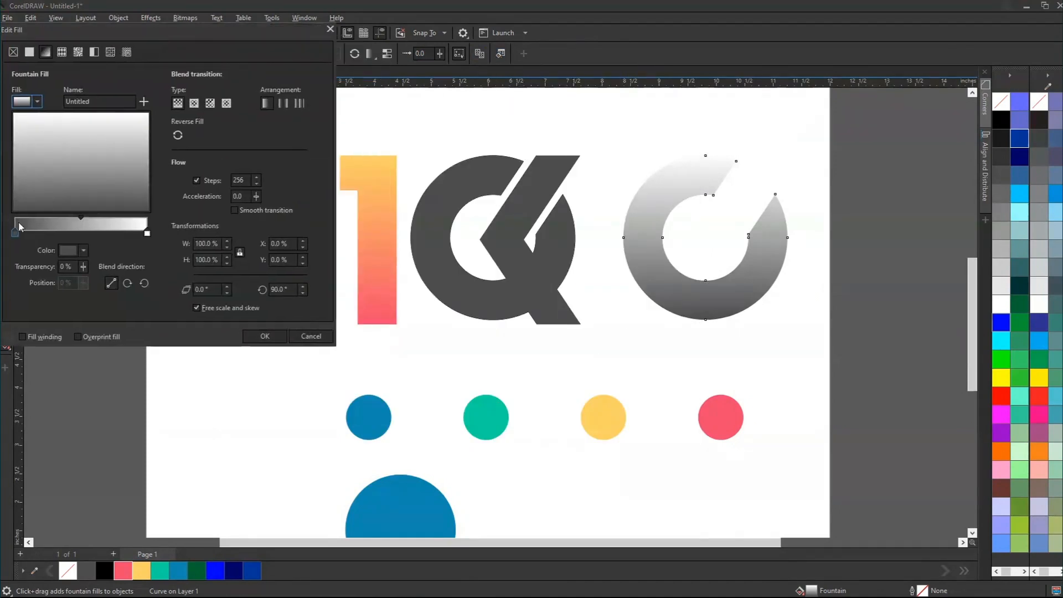
{"action": "left_click", "coordinate": [83, 250]}
{"action": "left_click", "coordinate": [175, 431]}
{"action": "left_click", "coordinate": [373, 415]}
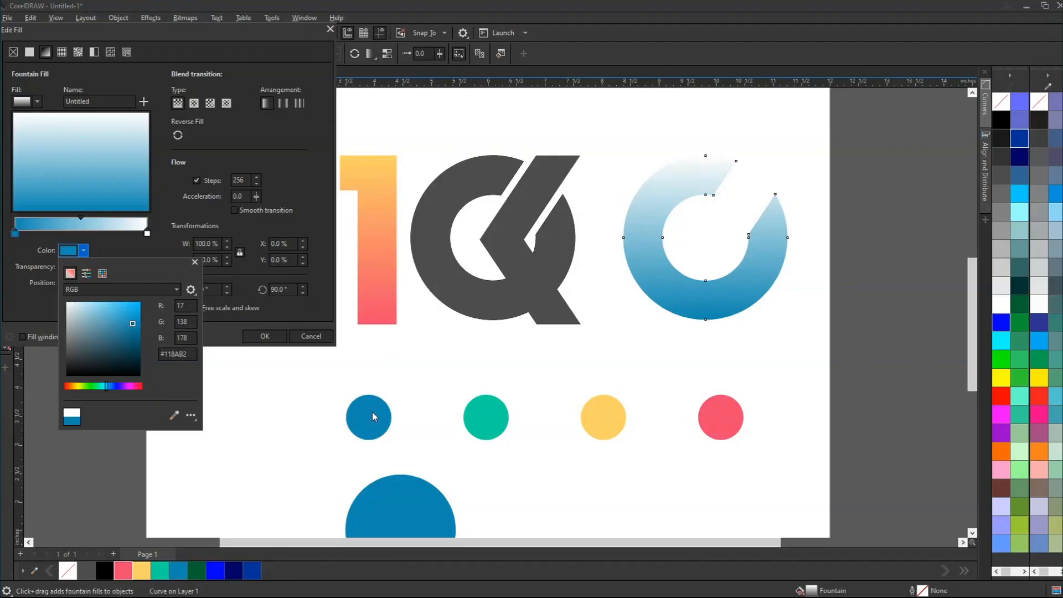
Step: Add a colour stop at 23% of the ring copy's gradient and sample its green from the green circle
{"action": "double_click", "coordinate": [44, 230]}
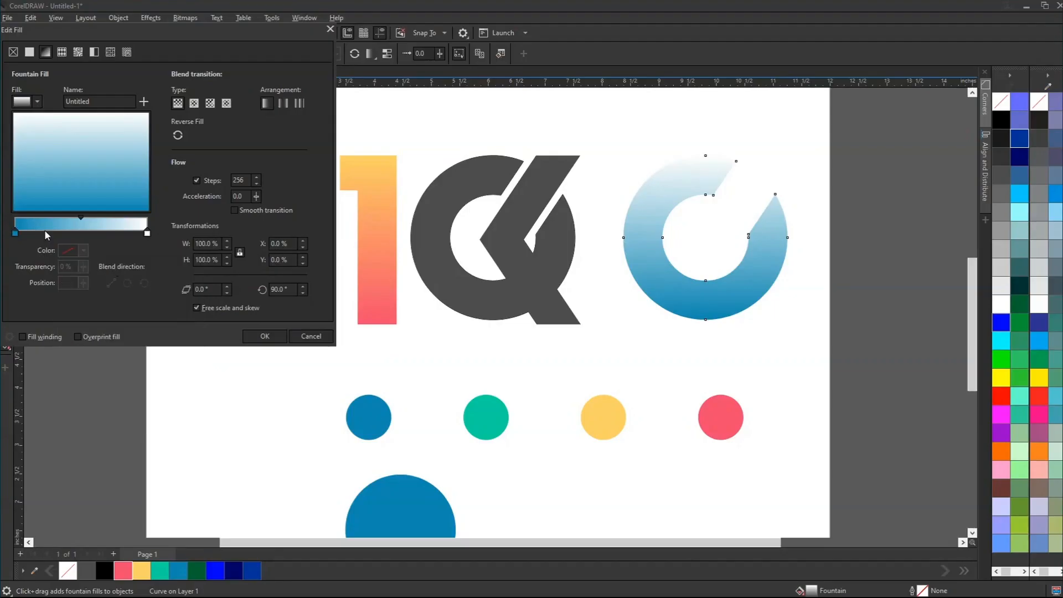
{"action": "left_click", "coordinate": [83, 251]}
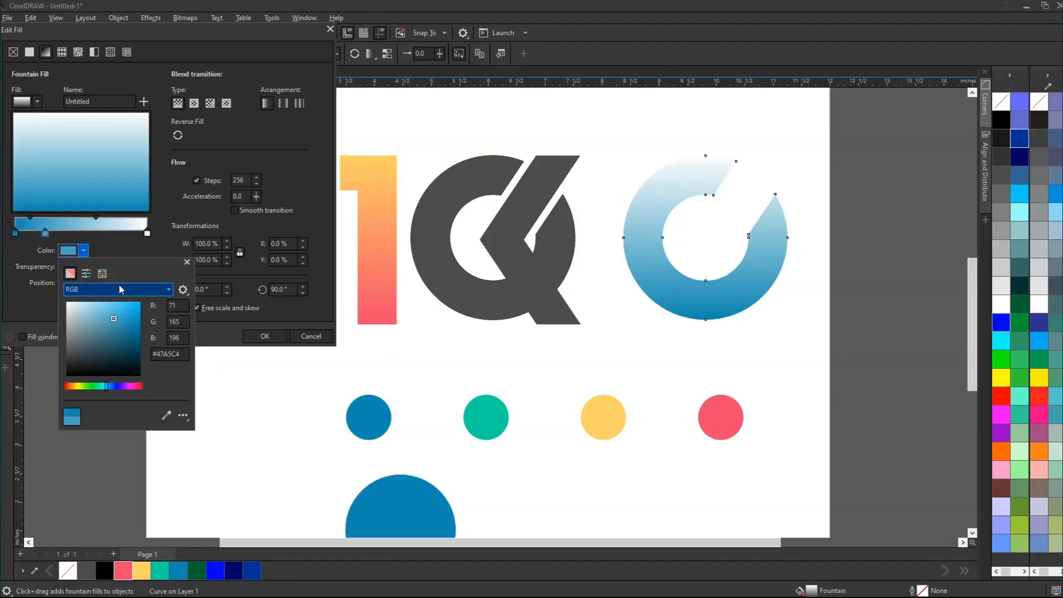
{"action": "left_click", "coordinate": [166, 415]}
{"action": "left_click", "coordinate": [483, 422]}
Step: Add a colour stop near the middle of the gradient and set it to yellow #FFD166, sampled from the yellow circle
{"action": "left_click", "coordinate": [81, 235]}
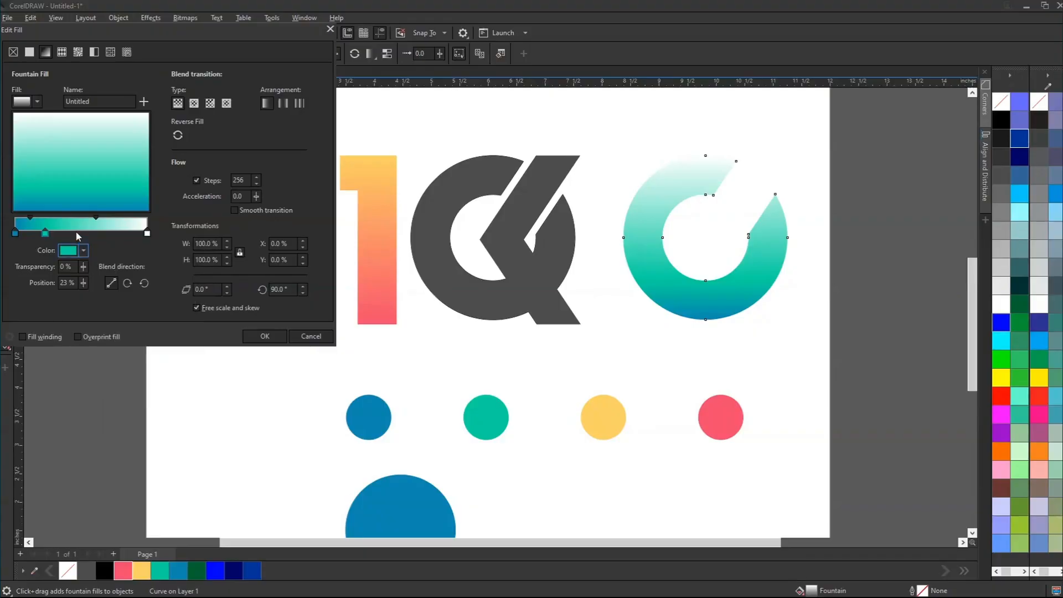
{"action": "double_click", "coordinate": [81, 233]}
{"action": "left_click", "coordinate": [83, 250]}
{"action": "left_click", "coordinate": [166, 415]}
{"action": "left_click", "coordinate": [605, 415]}
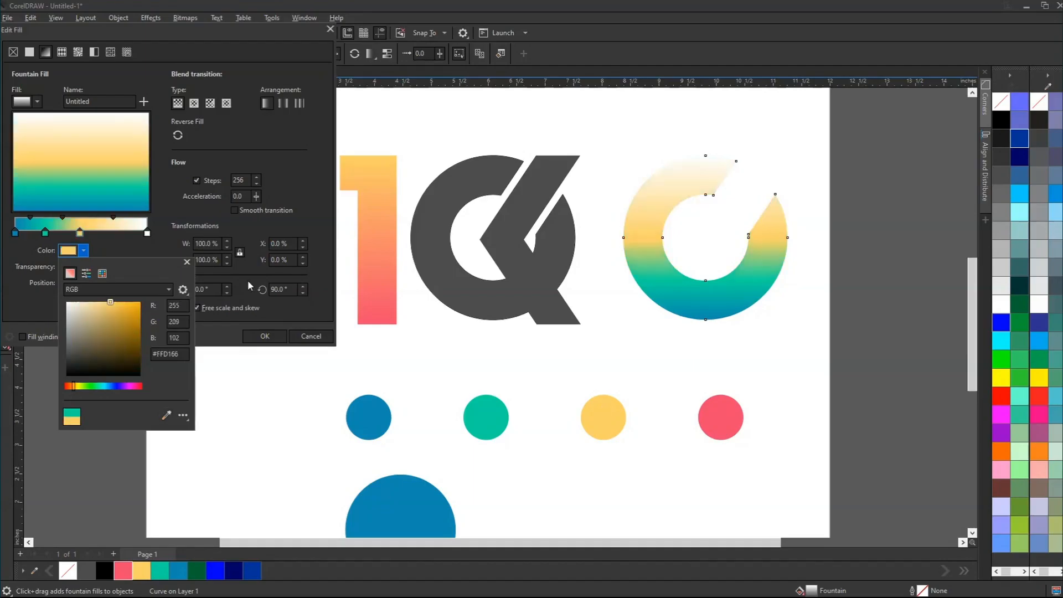
Step: Set the gradient's end colour to the pink sampled from the pink circle
{"action": "left_click", "coordinate": [147, 235]}
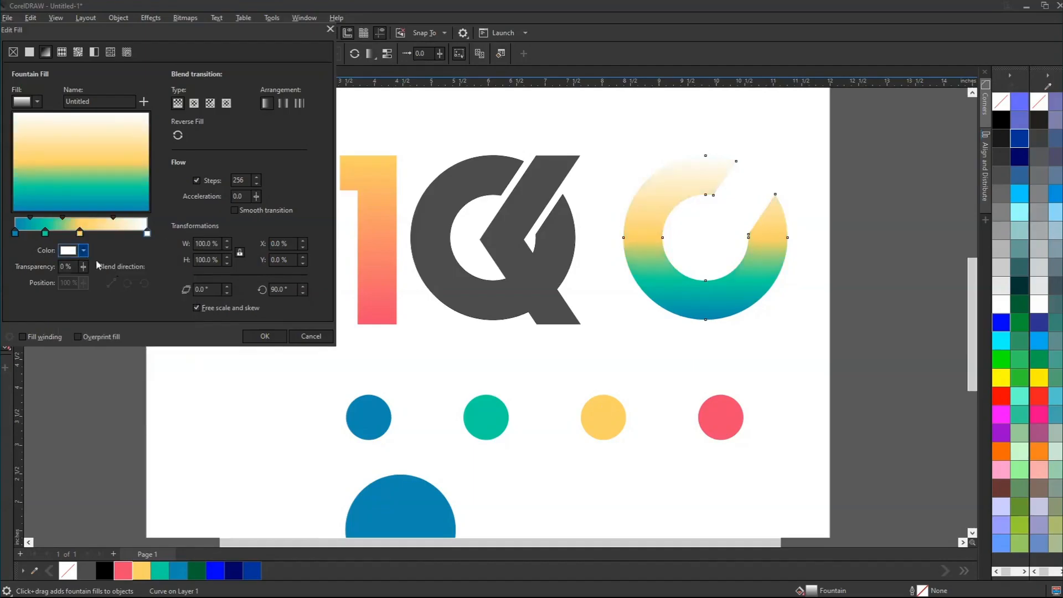
{"action": "left_click", "coordinate": [83, 250]}
{"action": "left_click", "coordinate": [166, 416]}
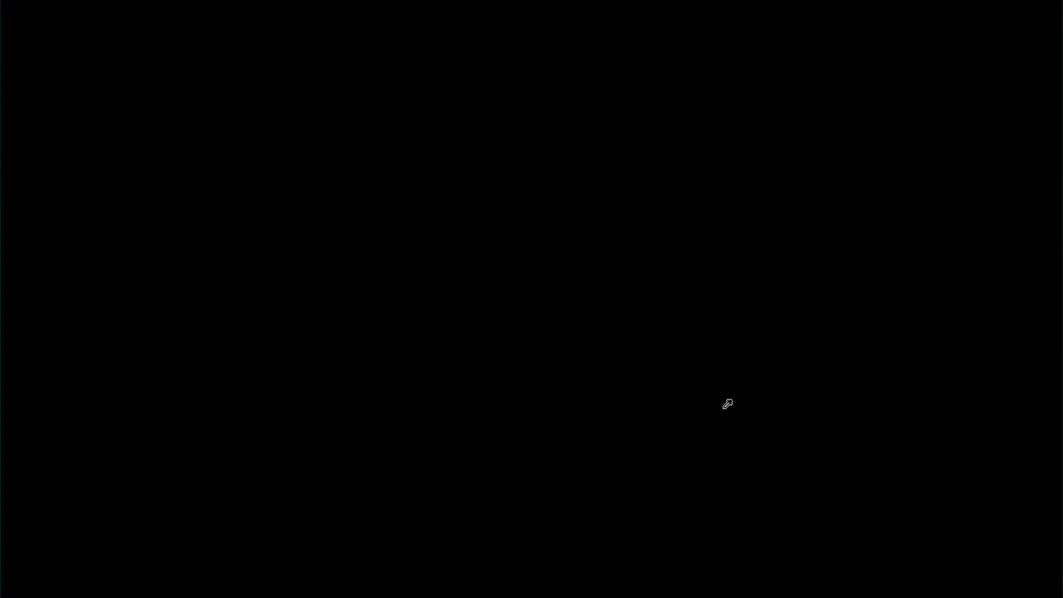
{"action": "left_click", "coordinate": [724, 408]}
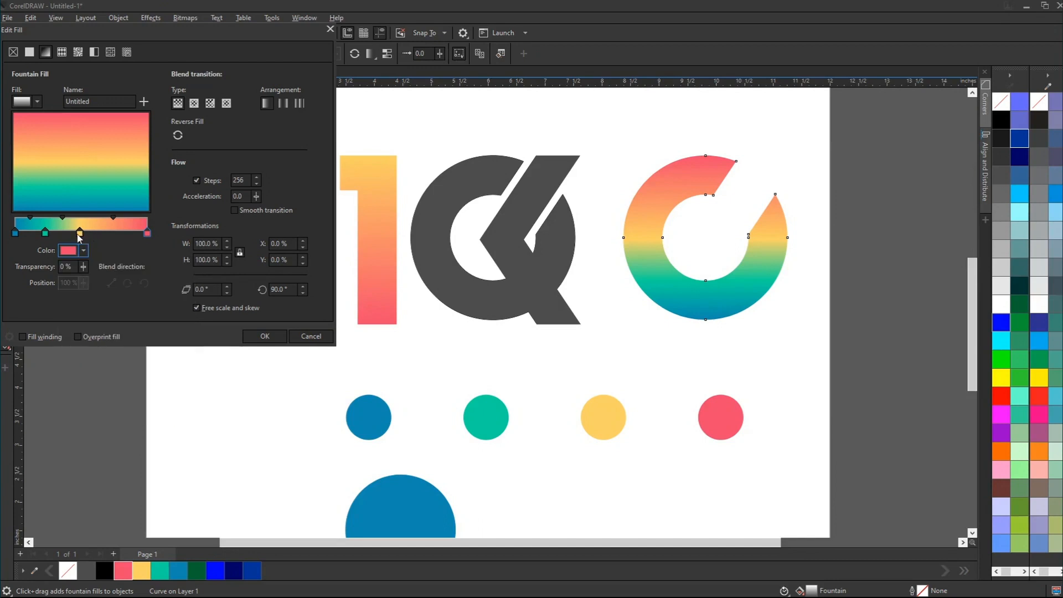
Step: Move the gradient's yellow stop to 64% and apply the edited fill to the ring copy
{"action": "left_click", "coordinate": [80, 233]}
{"action": "mouse_move", "coordinate": [79, 234]}
{"action": "left_mouse_down"}
{"action": "mouse_move", "coordinate": [94, 233]}
{"action": "mouse_move", "coordinate": [48, 233]}
{"action": "mouse_move", "coordinate": [100, 233]}
{"action": "left_mouse_up"}
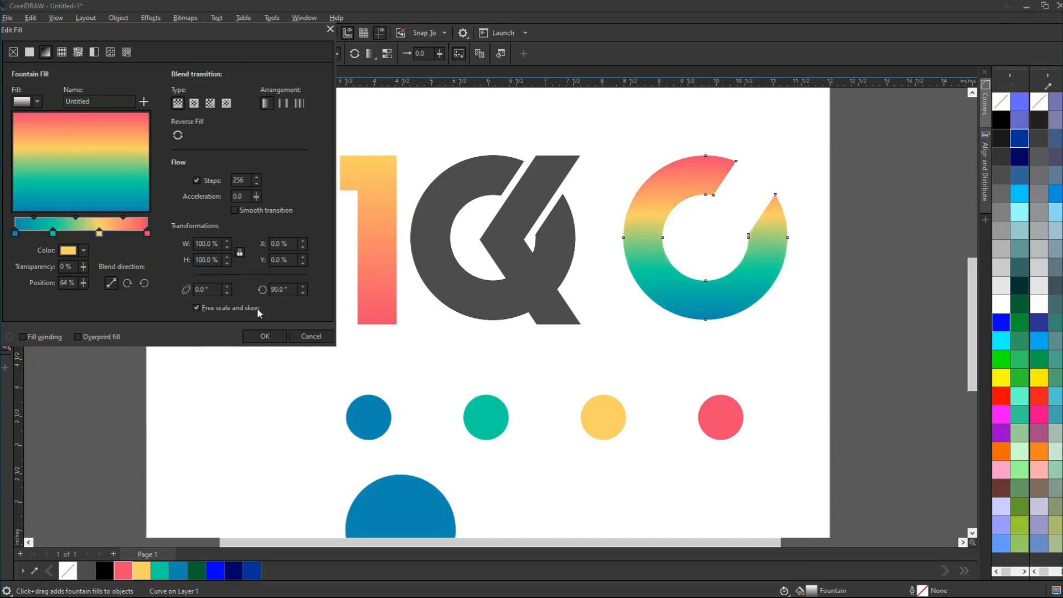
{"action": "left_click", "coordinate": [266, 338]}
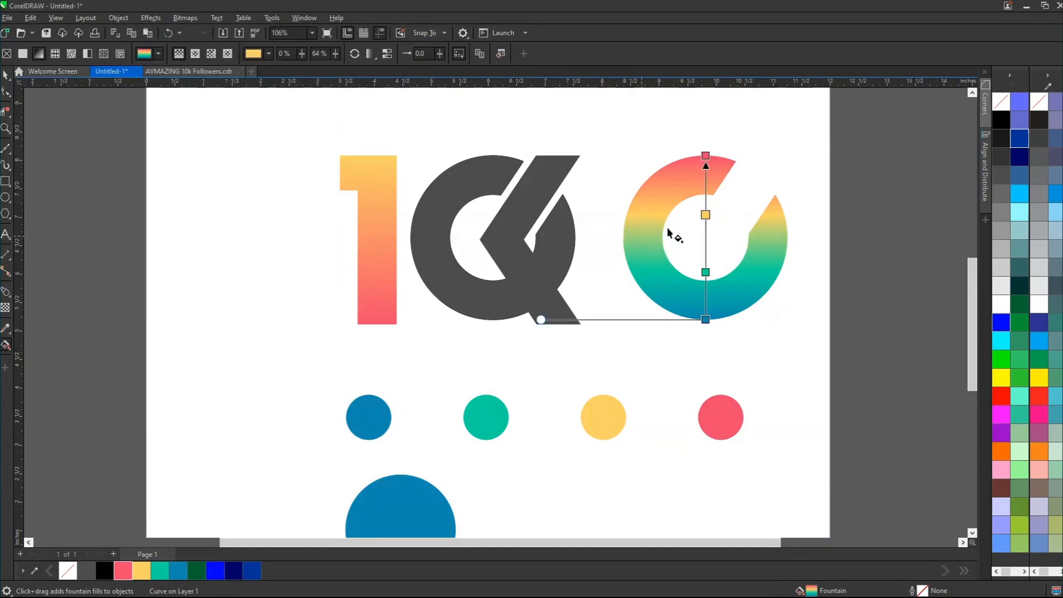
Step: Switch to the AVMAZING 10k Followers document and select the 10K artwork's group to examine the ring's gradient
{"action": "scroll", "coordinate": [620, 266], "scroll_direction": "down", "scroll_amount": 1}
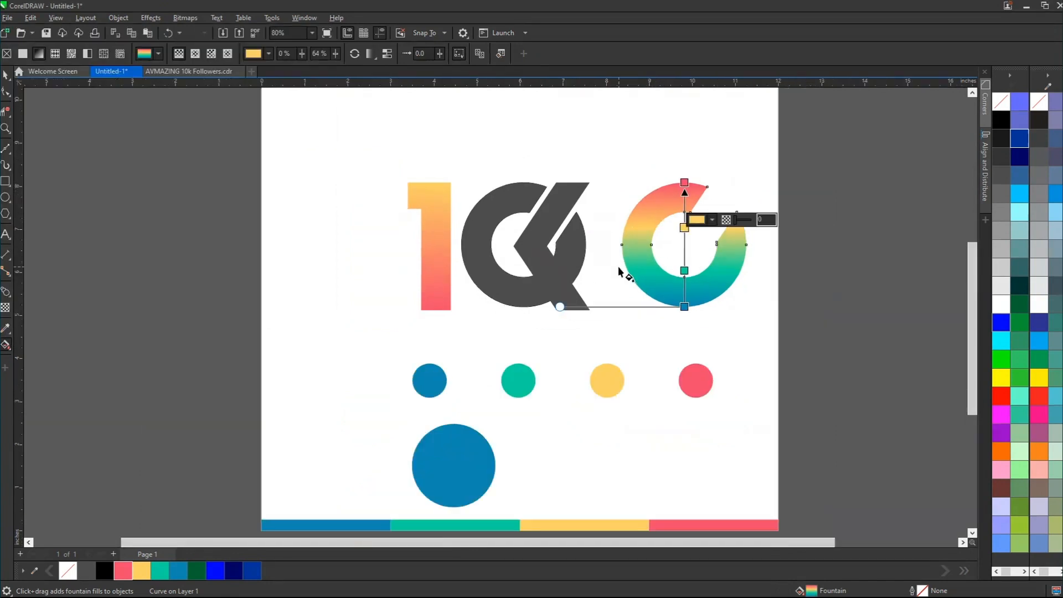
{"action": "key", "text": "space"}
{"action": "left_click", "coordinate": [294, 182]}
{"action": "left_click", "coordinate": [48, 73]}
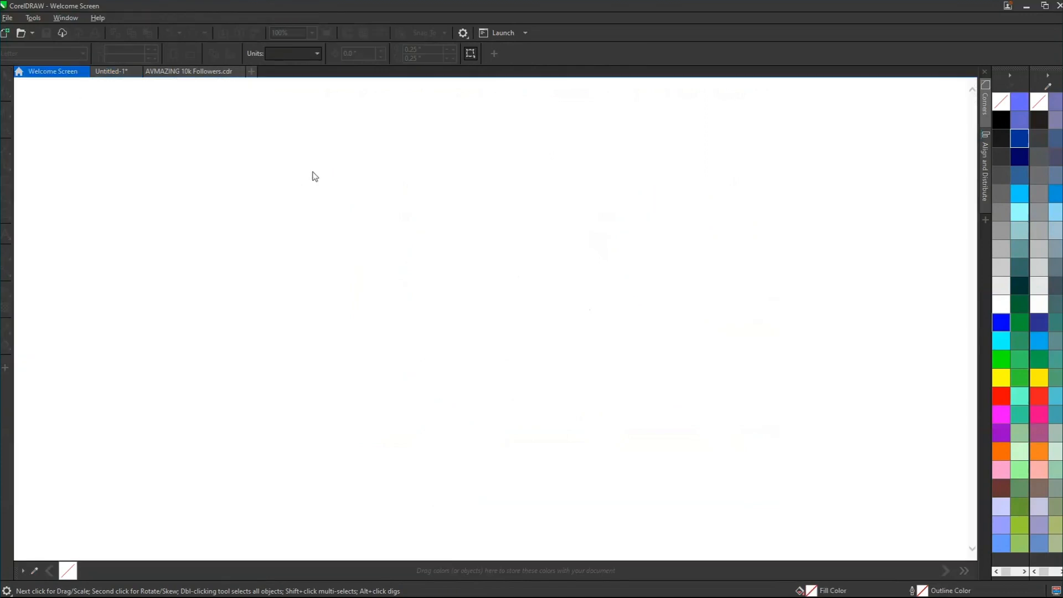
{"action": "left_click", "coordinate": [200, 71]}
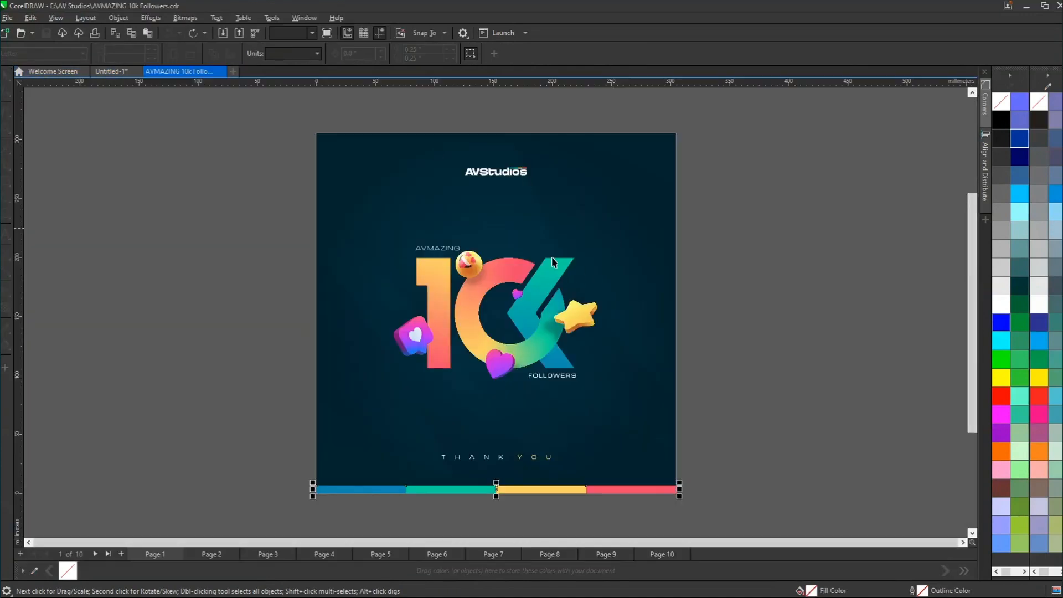
{"action": "left_click", "coordinate": [519, 262]}
{"action": "left_click", "coordinate": [519, 271], "text": "ctrl"}
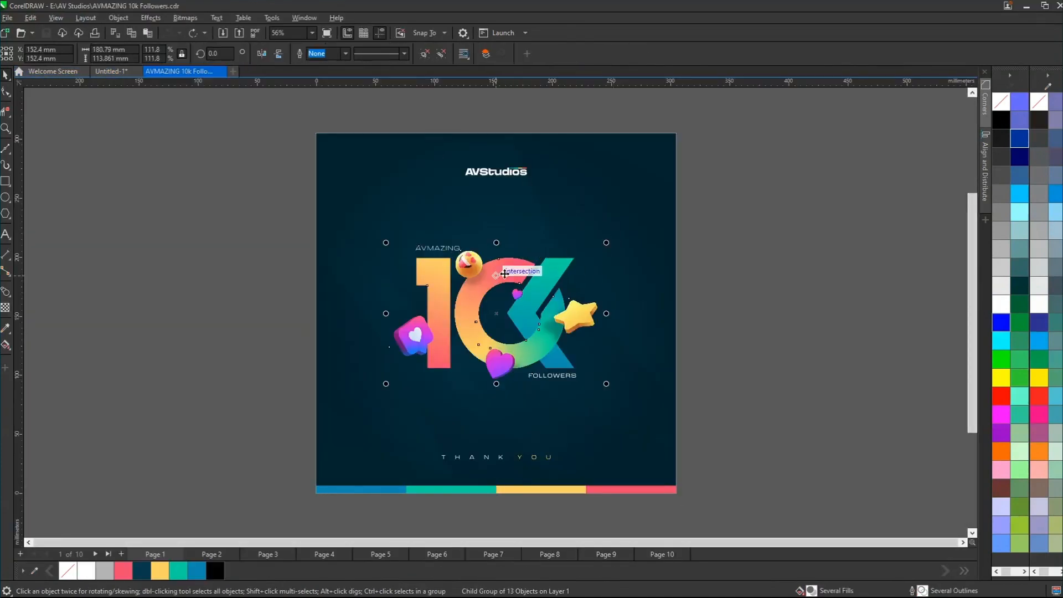
Step: Switch to the Untitled-1 document, paste the multicolour gradient ring and place it outside the page beside the artwork
{"action": "key", "text": "ctrl+Tab"}
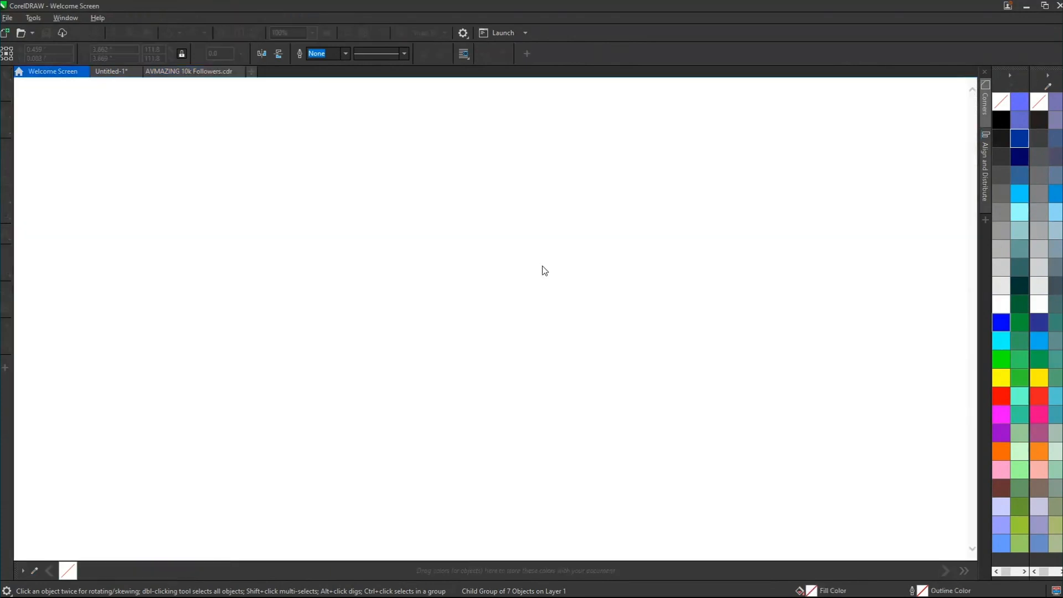
{"action": "key", "text": "ctrl+Tab"}
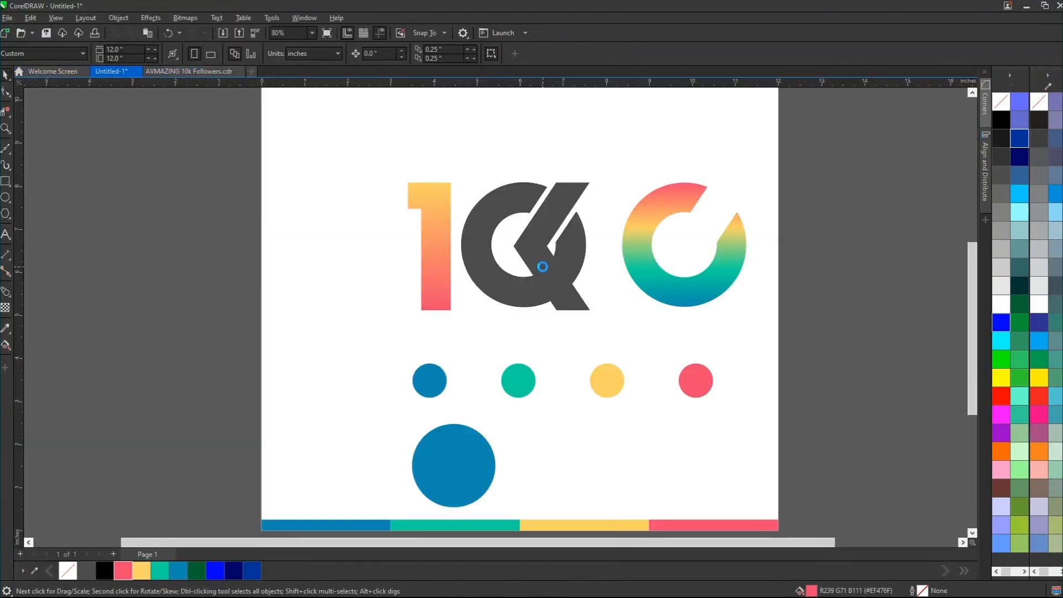
{"action": "key", "text": "ctrl+v"}
{"action": "left_click_drag", "start_coordinate": [489, 287], "coordinate": [822, 262]}
{"action": "left_click_drag", "start_coordinate": [556, 165], "coordinate": [880, 340]}
{"action": "left_click", "coordinate": [839, 178]}
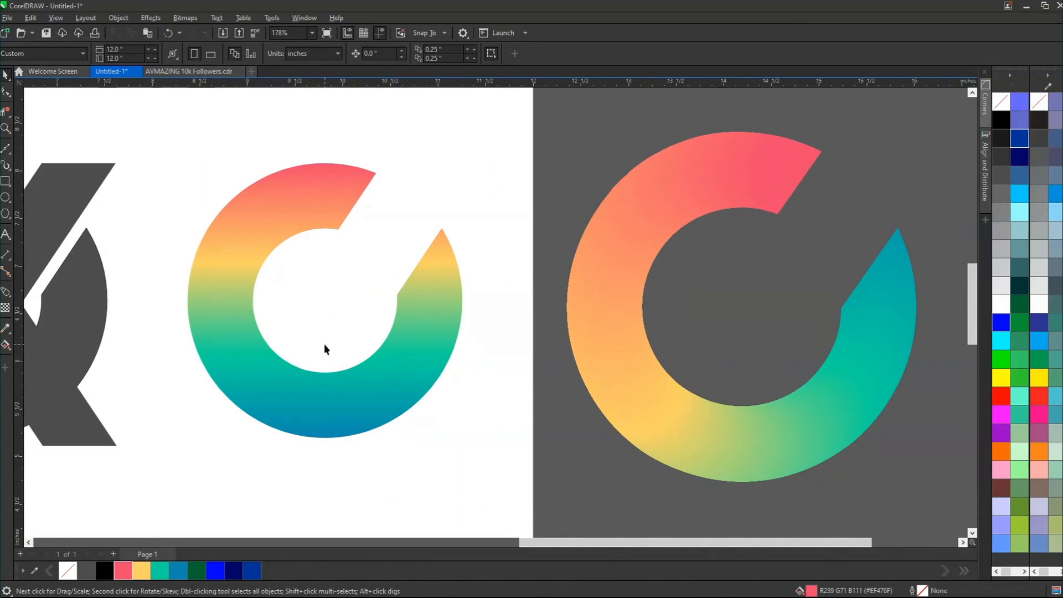
{"action": "scroll", "coordinate": [565, 342], "scroll_direction": "down", "scroll_amount": 2}
{"action": "scroll", "coordinate": [546, 325], "scroll_direction": "down", "scroll_amount": 2}
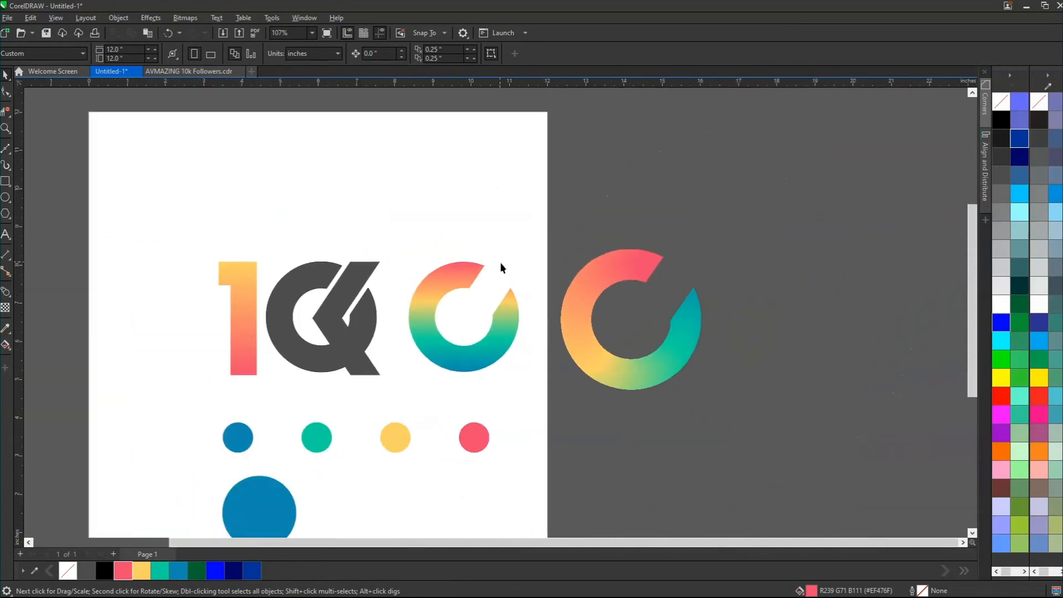
Step: Delete the ring with the vertical linear gradient that sits beside the grey 0K lettering
{"action": "key", "text": "z"}
{"action": "left_click_drag", "start_coordinate": [184, 220], "coordinate": [593, 442]}
{"action": "key", "text": "space"}
{"action": "left_click", "coordinate": [584, 344]}
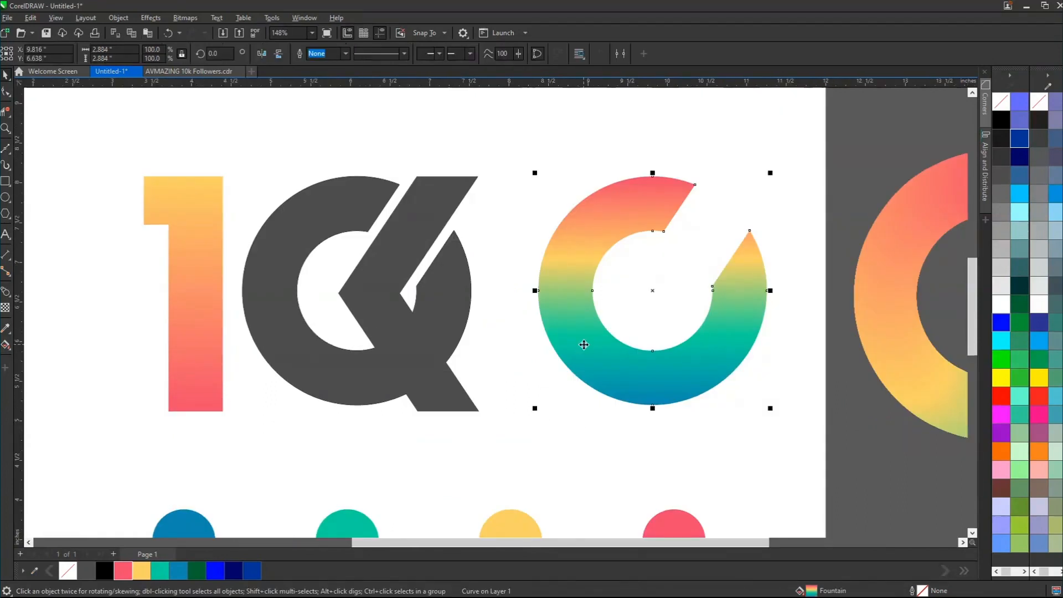
{"action": "key", "text": "Delete"}
Step: Start a Bézier path at the grey ring's upper gap and curve it down the middle of the band to its lower left
{"action": "left_click", "coordinate": [427, 281]}
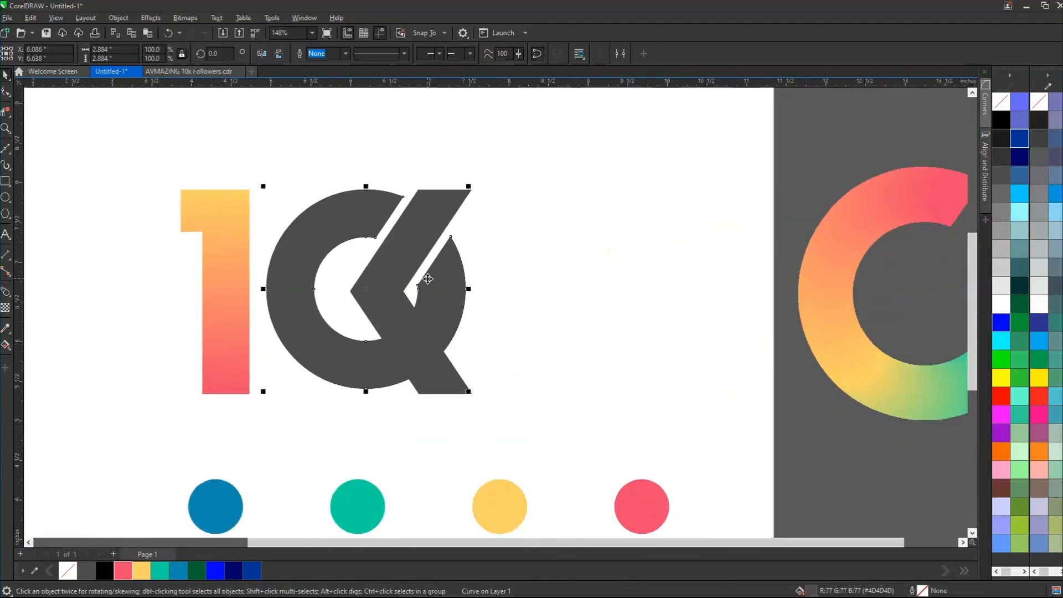
{"action": "scroll", "coordinate": [428, 278], "scroll_direction": "down", "scroll_amount": 2}
{"action": "key", "text": "z"}
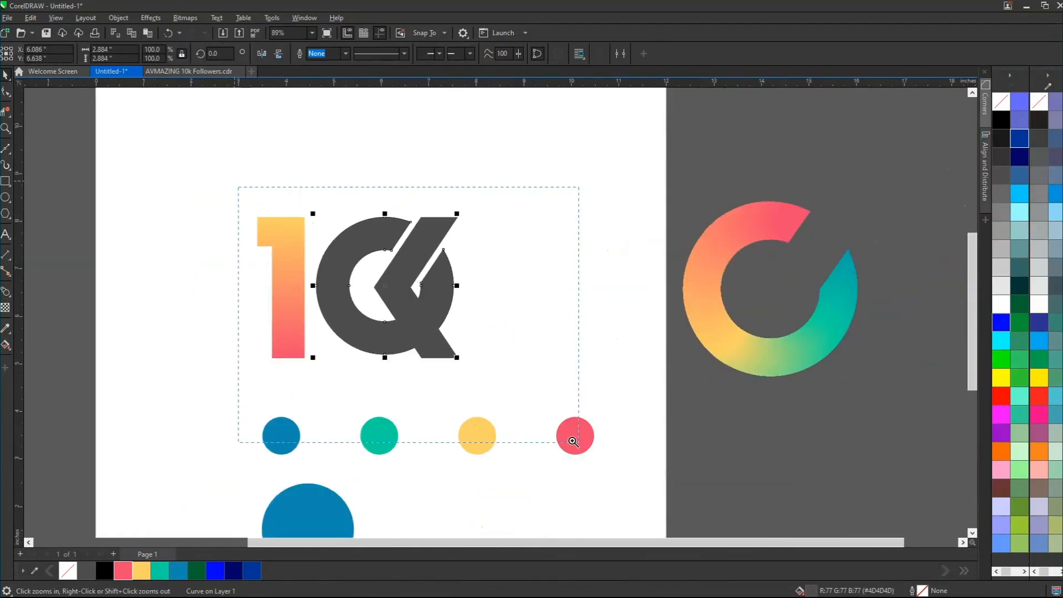
{"action": "left_click_drag", "start_coordinate": [573, 441], "coordinate": [720, 487]}
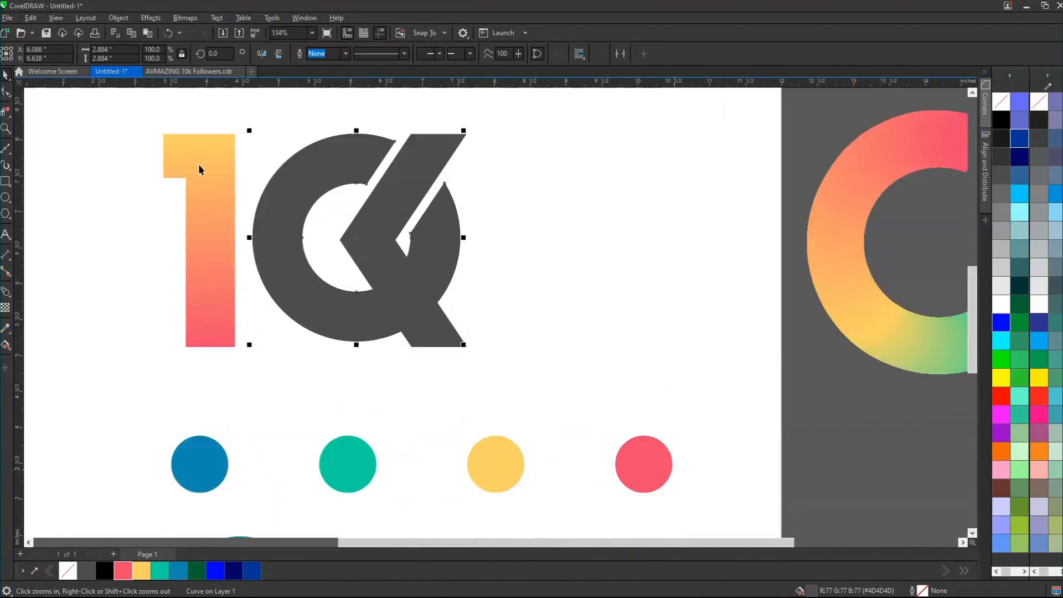
{"action": "left_click", "coordinate": [10, 153]}
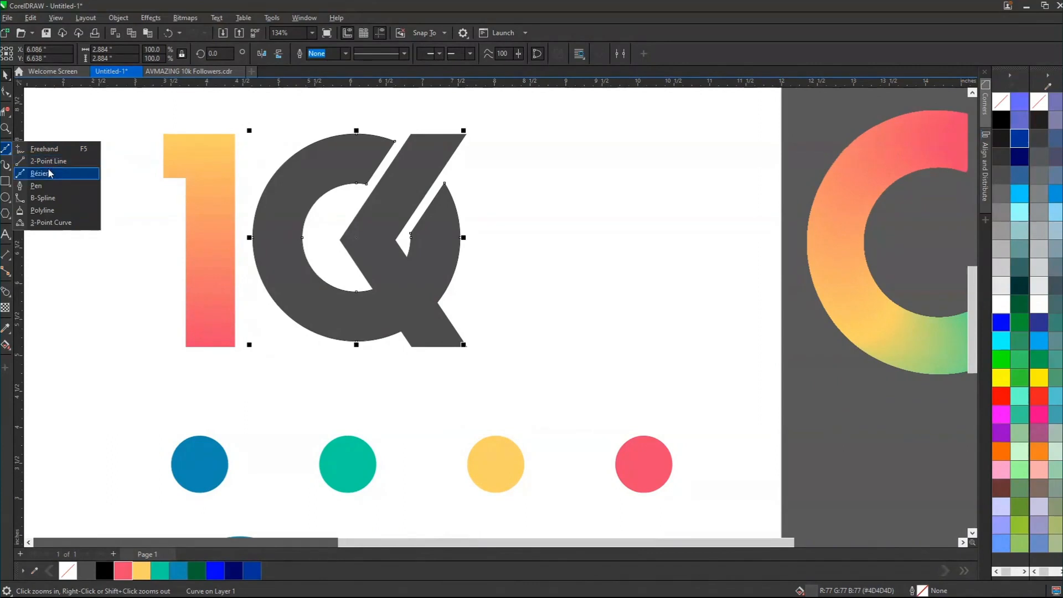
{"action": "left_click", "coordinate": [40, 174]}
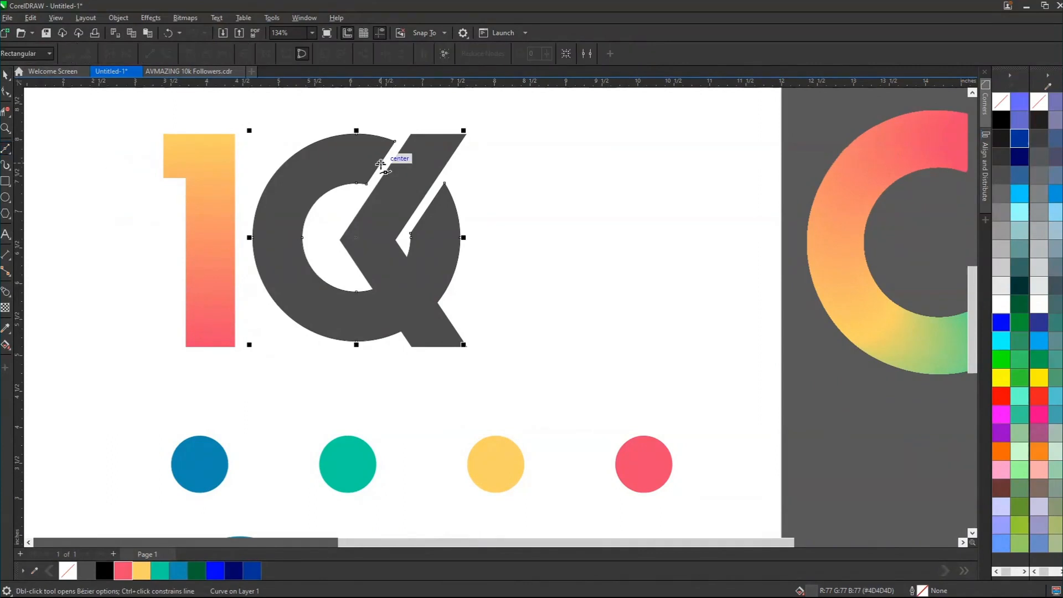
{"action": "left_click_drag", "start_coordinate": [299, 184], "coordinate": [274, 222]}
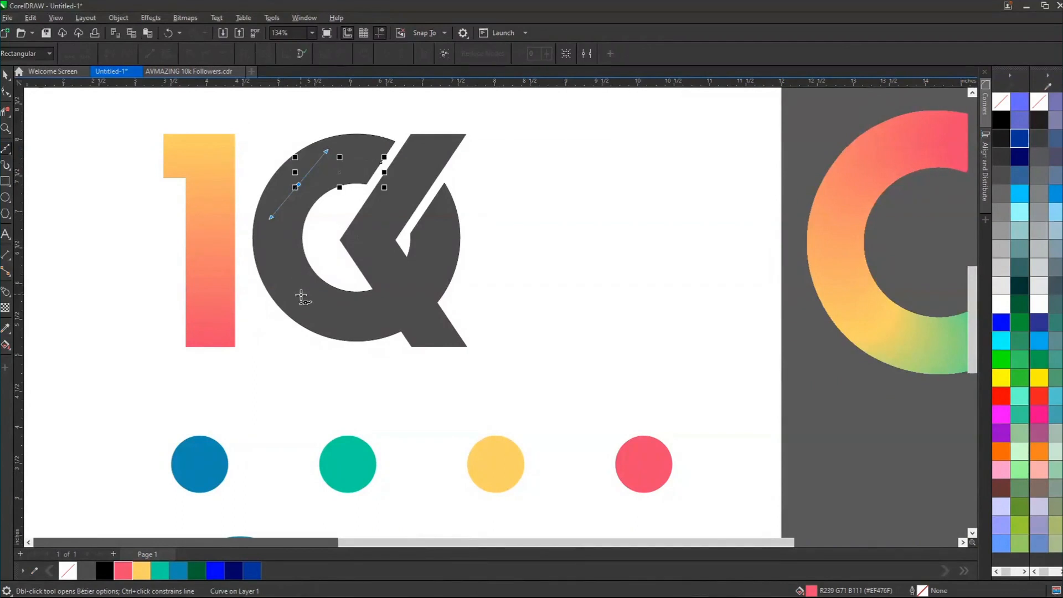
{"action": "left_click_drag", "start_coordinate": [301, 295], "coordinate": [325, 315]}
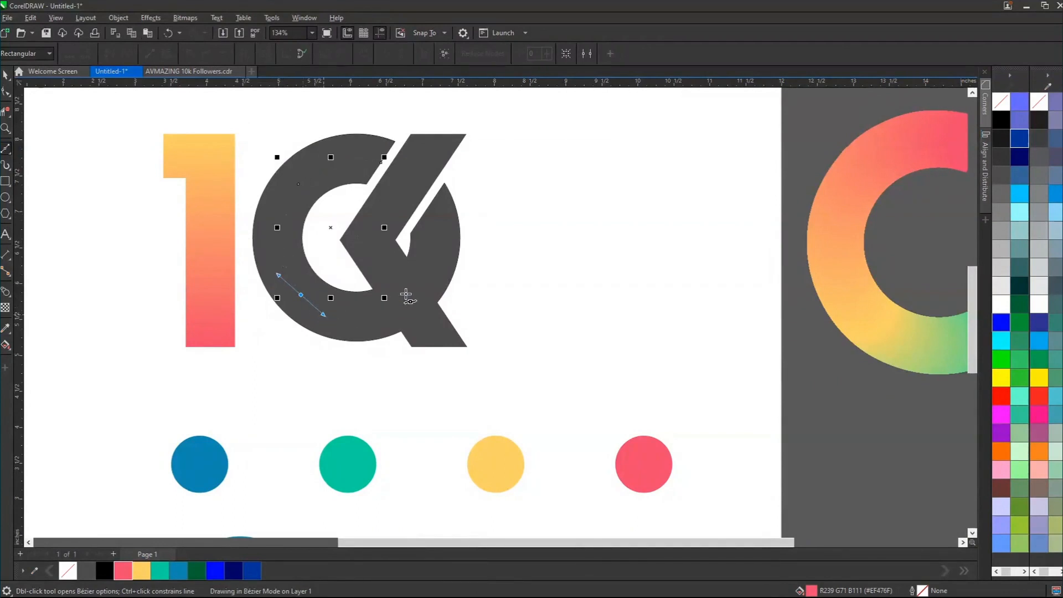
Step: Continue the Bézier path around the ring's bottom and right side back towards the gap, and give it a black hairline outline
{"action": "left_click_drag", "start_coordinate": [424, 281], "coordinate": [447, 238]}
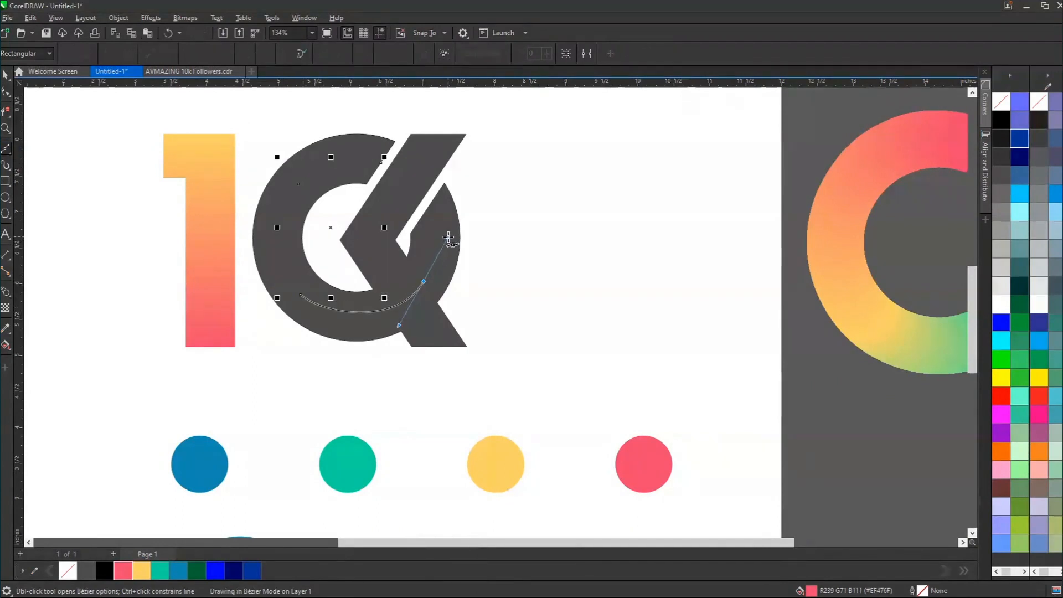
{"action": "key", "text": "ctrl+z"}
{"action": "left_click_drag", "start_coordinate": [386, 308], "coordinate": [417, 296]}
{"action": "left_click_drag", "start_coordinate": [430, 208], "coordinate": [410, 177]}
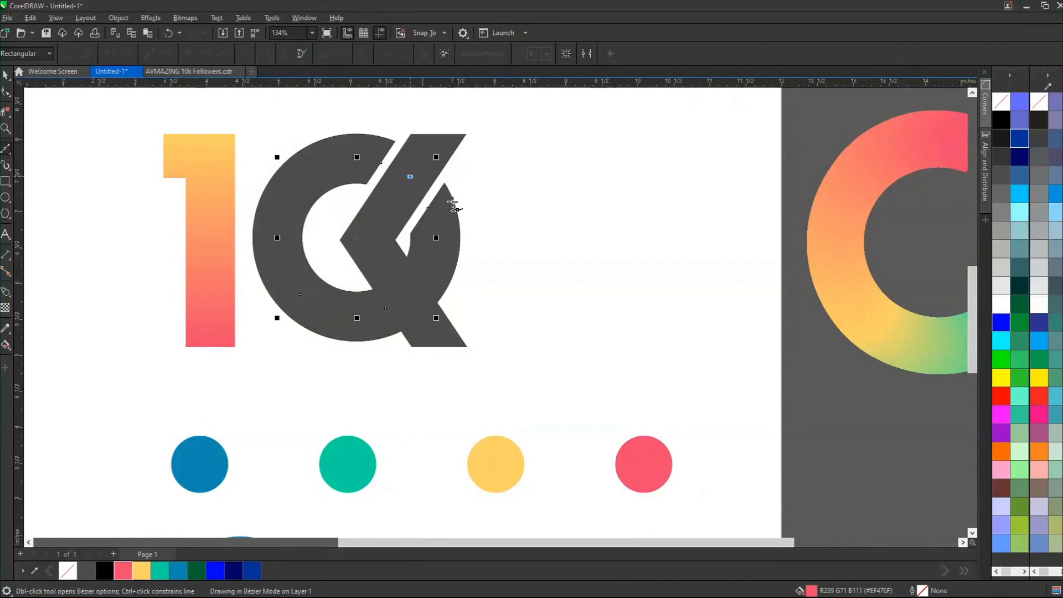
{"action": "key", "text": "space"}
{"action": "right_click", "coordinate": [1000, 122]}
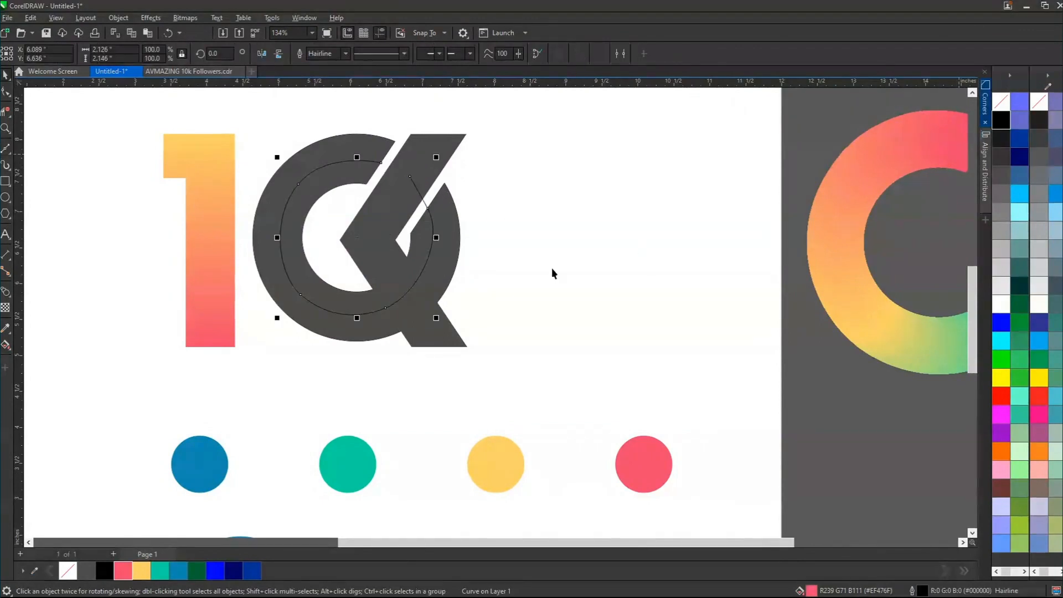
Step: Adjust the node handles of the circular path so it follows the middle of the ring's band more evenly
{"action": "scroll", "coordinate": [424, 250], "scroll_direction": "up", "scroll_amount": 2}
{"action": "scroll", "coordinate": [425, 251], "scroll_direction": "down", "scroll_amount": 2}
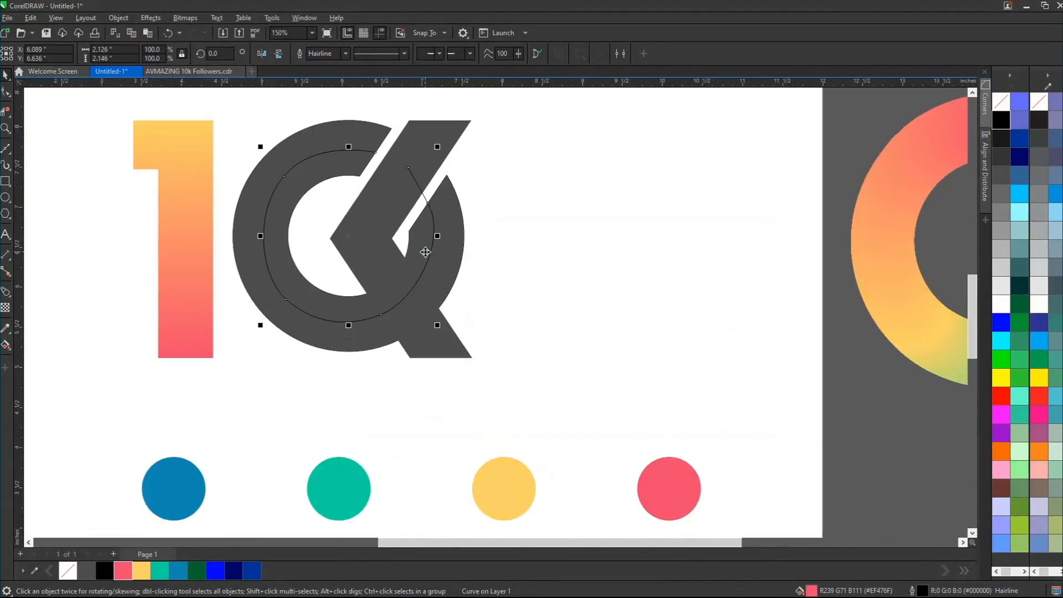
{"action": "scroll", "coordinate": [427, 247], "scroll_direction": "up", "scroll_amount": 2}
{"action": "key", "text": "F11"}
{"action": "key", "text": "Escape"}
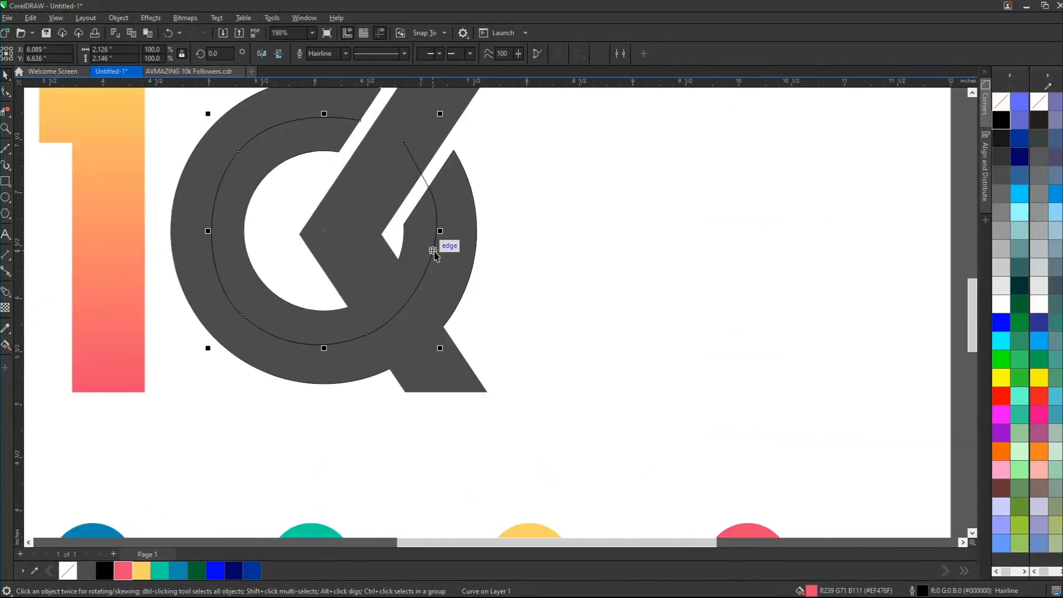
{"action": "key", "text": "F10"}
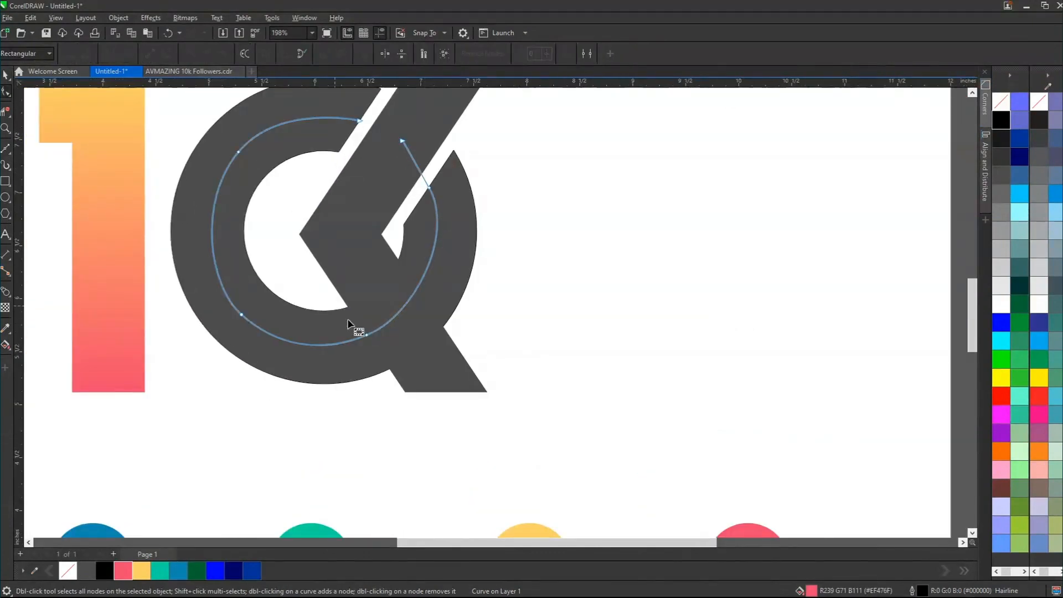
{"action": "left_click", "coordinate": [413, 311]}
{"action": "left_click_drag", "start_coordinate": [414, 319], "coordinate": [423, 325]}
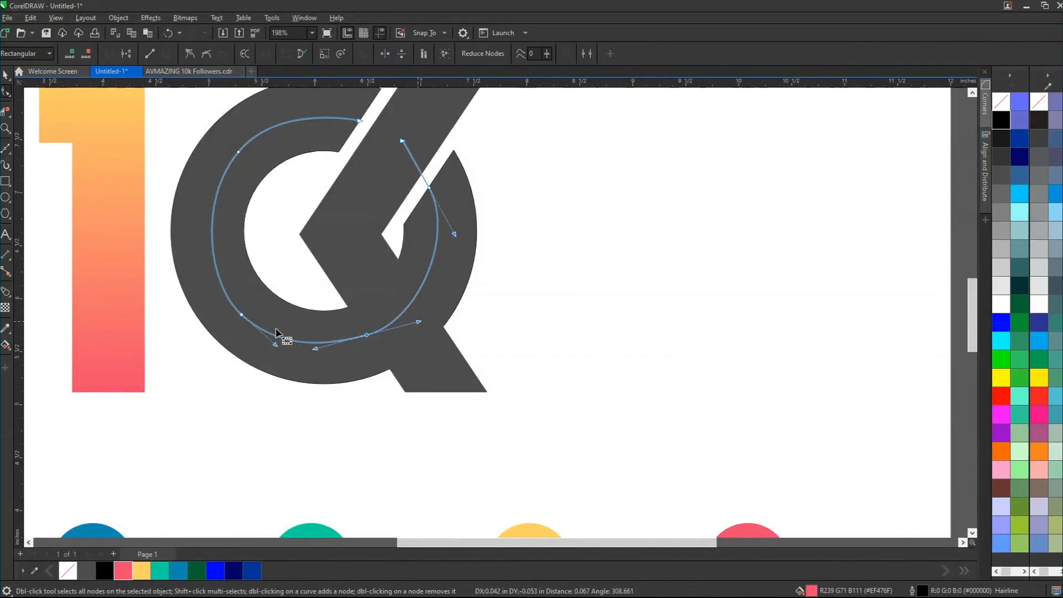
{"action": "left_click", "coordinate": [242, 315]}
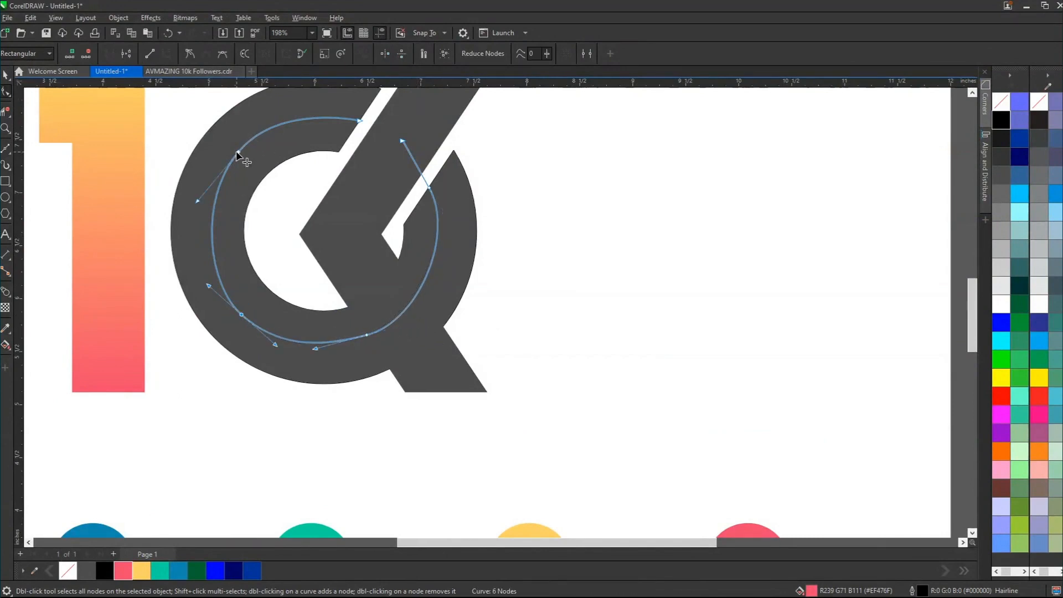
{"action": "left_click", "coordinate": [198, 202]}
{"action": "key", "text": "space"}
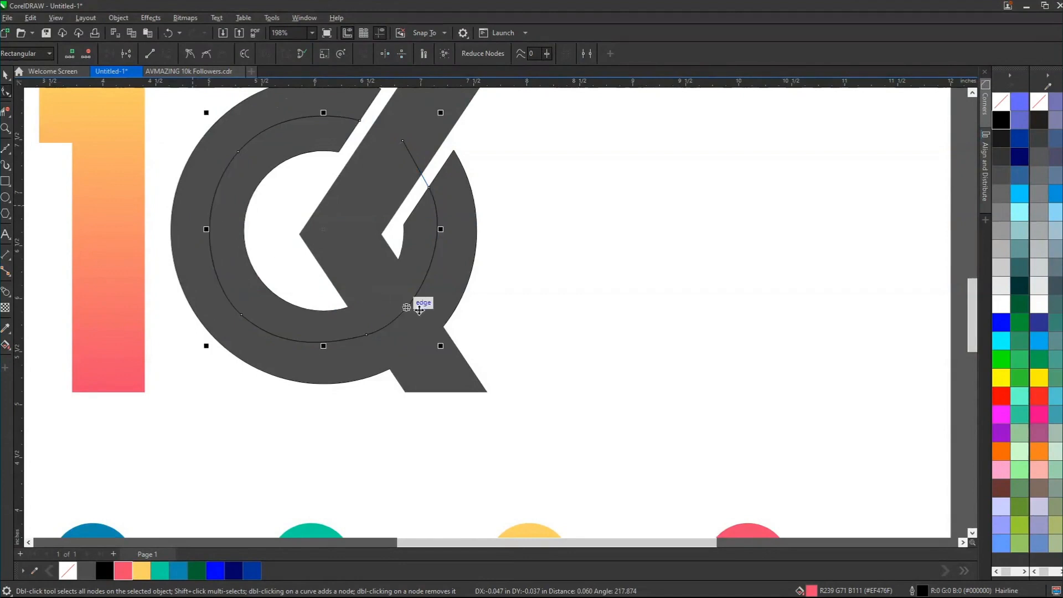
Step: Move the circular path off the grey lettering into the empty page area beside it, at the same height
{"action": "scroll", "coordinate": [597, 283], "scroll_direction": "down", "scroll_amount": 2}
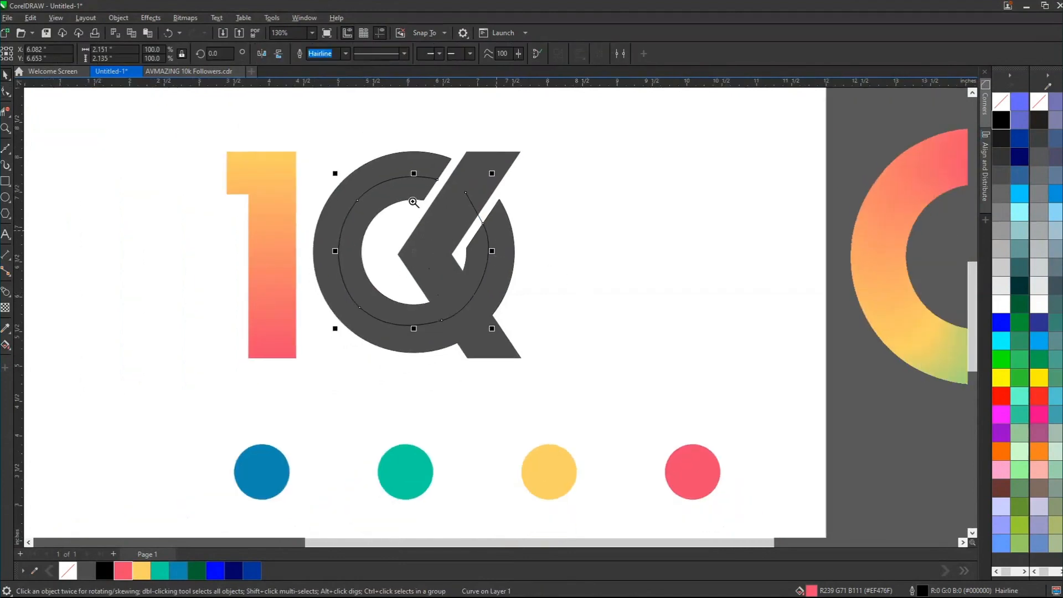
{"action": "left_click_drag", "start_coordinate": [248, 118], "coordinate": [577, 383]}
{"action": "scroll", "coordinate": [555, 304], "scroll_direction": "down", "scroll_amount": 3}
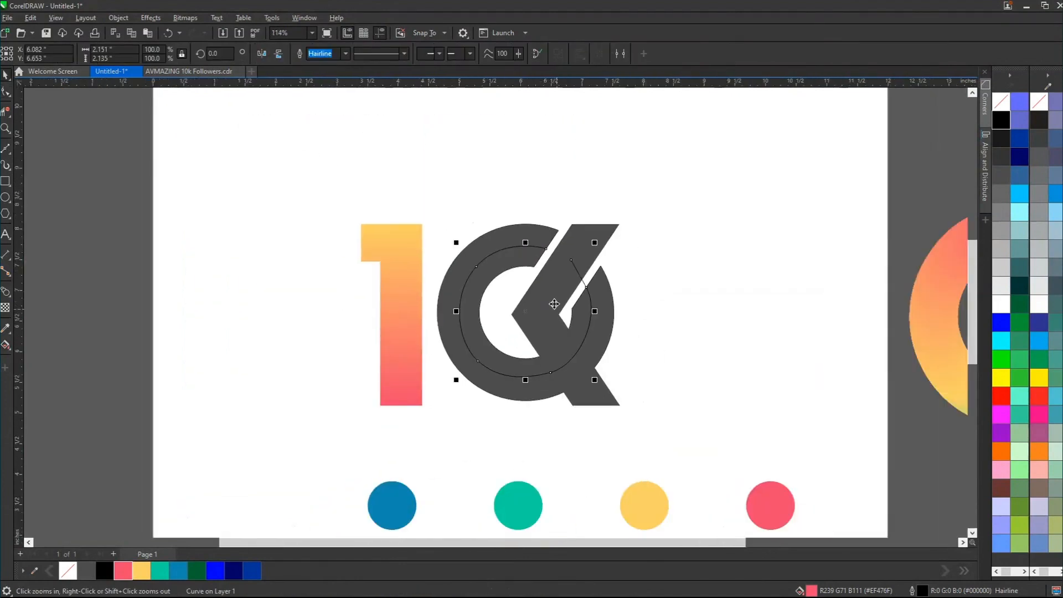
{"action": "scroll", "coordinate": [554, 305], "scroll_direction": "down", "scroll_amount": 3}
{"action": "left_click_drag", "start_coordinate": [351, 224], "coordinate": [784, 428]}
{"action": "key", "text": "space"}
{"action": "left_click", "coordinate": [775, 332]}
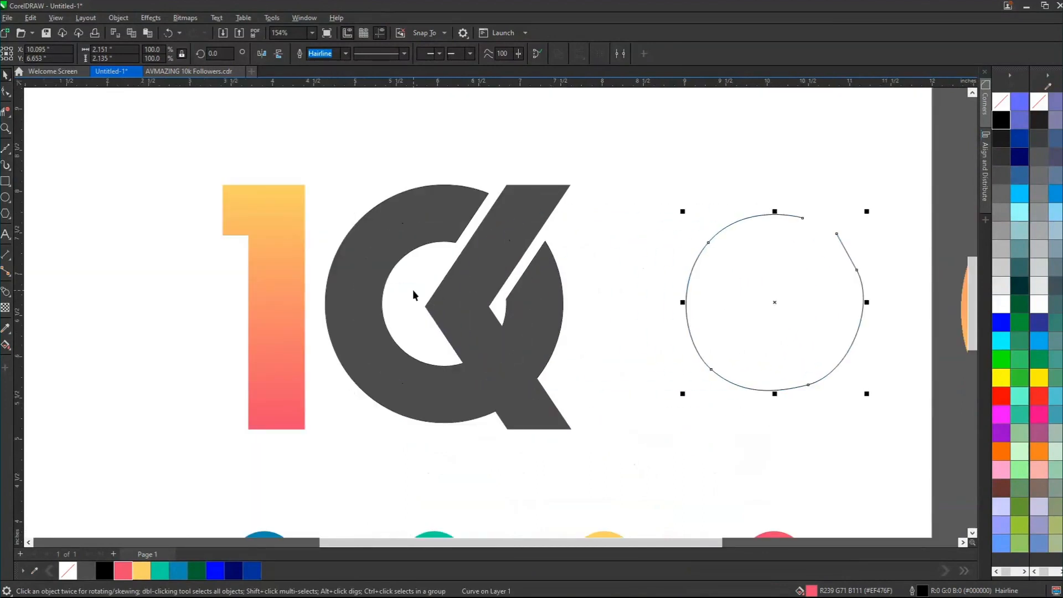
Step: Delete the large blue circle below the row of four small colour circles
{"action": "scroll", "coordinate": [434, 295], "scroll_direction": "down", "scroll_amount": 2}
{"action": "key", "text": "z"}
{"action": "left_click_drag", "start_coordinate": [218, 194], "coordinate": [941, 526]}
{"action": "key", "text": "space"}
{"action": "left_click", "coordinate": [167, 436]}
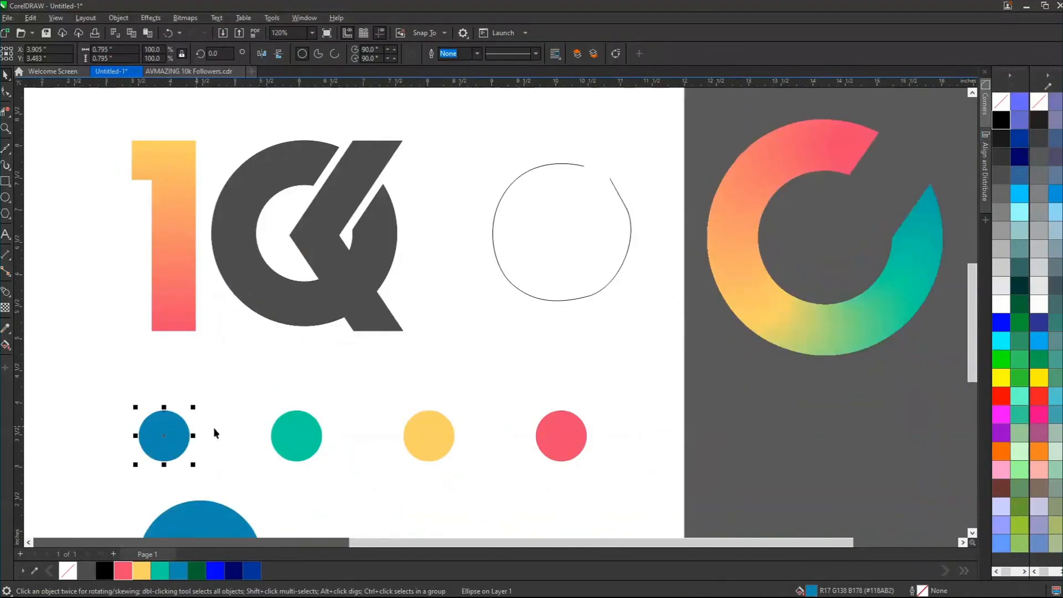
{"action": "left_click", "coordinate": [288, 446]}
{"action": "left_click", "coordinate": [427, 445]}
{"action": "scroll", "coordinate": [544, 428], "scroll_direction": "down", "scroll_amount": 1}
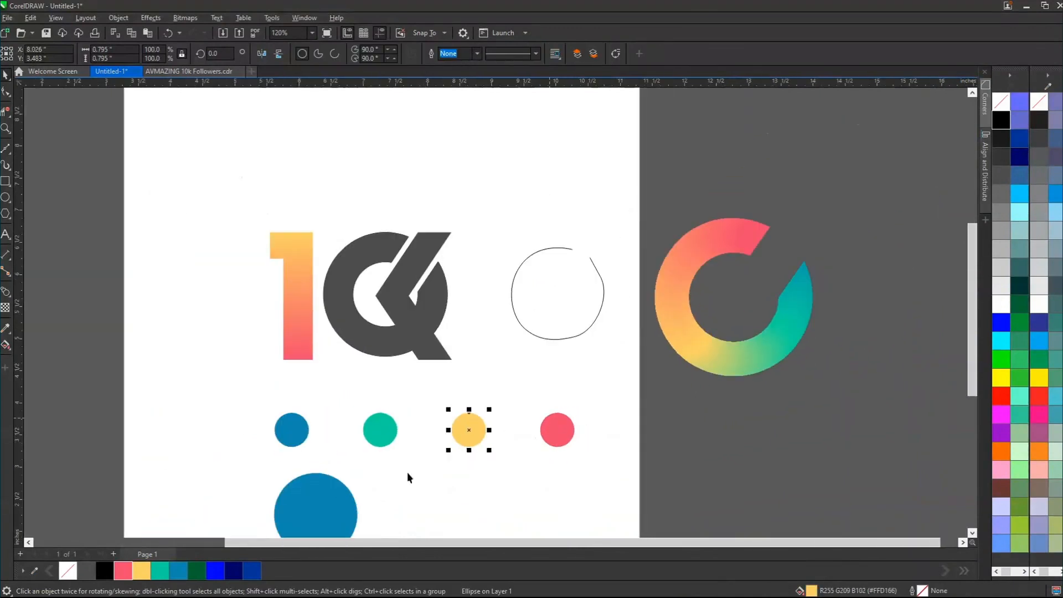
{"action": "left_click", "coordinate": [309, 503]}
{"action": "key", "text": "Delete"}
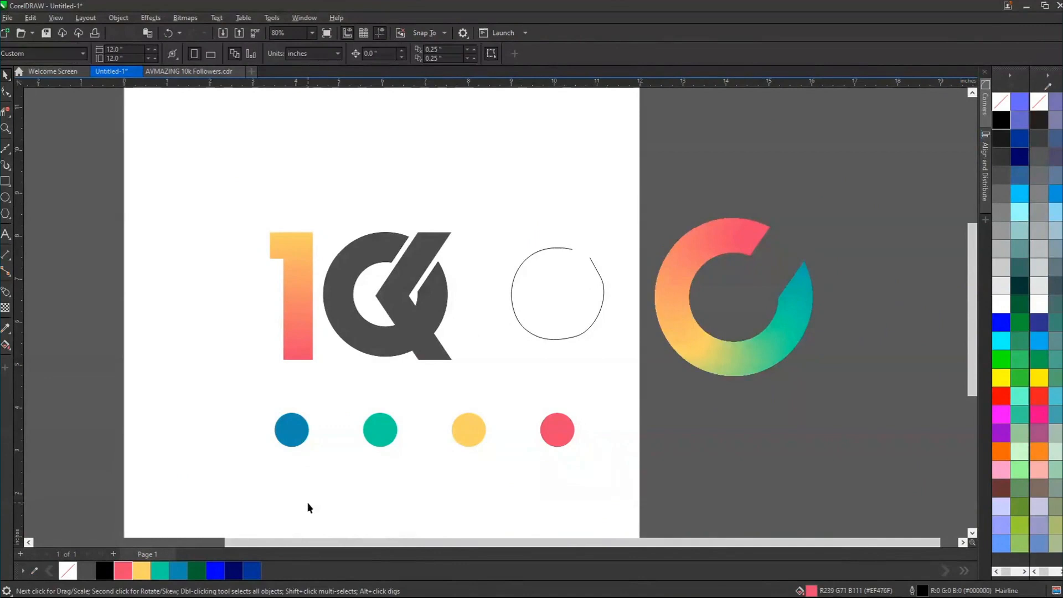
Step: Try to blend the small blue circle directly into the pink circle with the Blend tool
{"action": "left_click", "coordinate": [287, 441]}
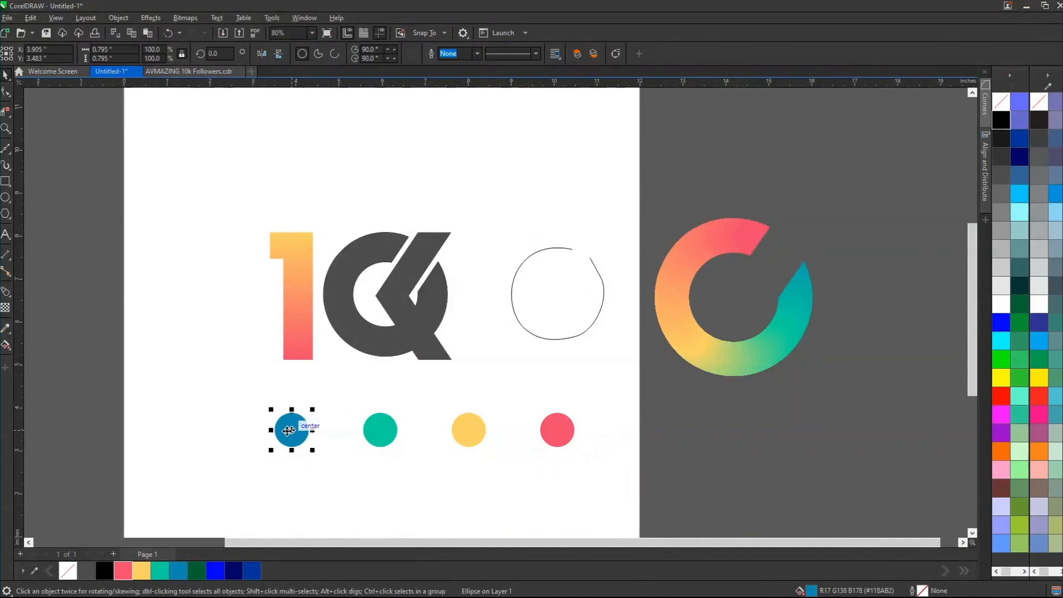
{"action": "left_click", "coordinate": [5, 292]}
{"action": "left_click_drag", "start_coordinate": [291, 430], "coordinate": [572, 434]}
{"action": "key", "text": "ctrl+z"}
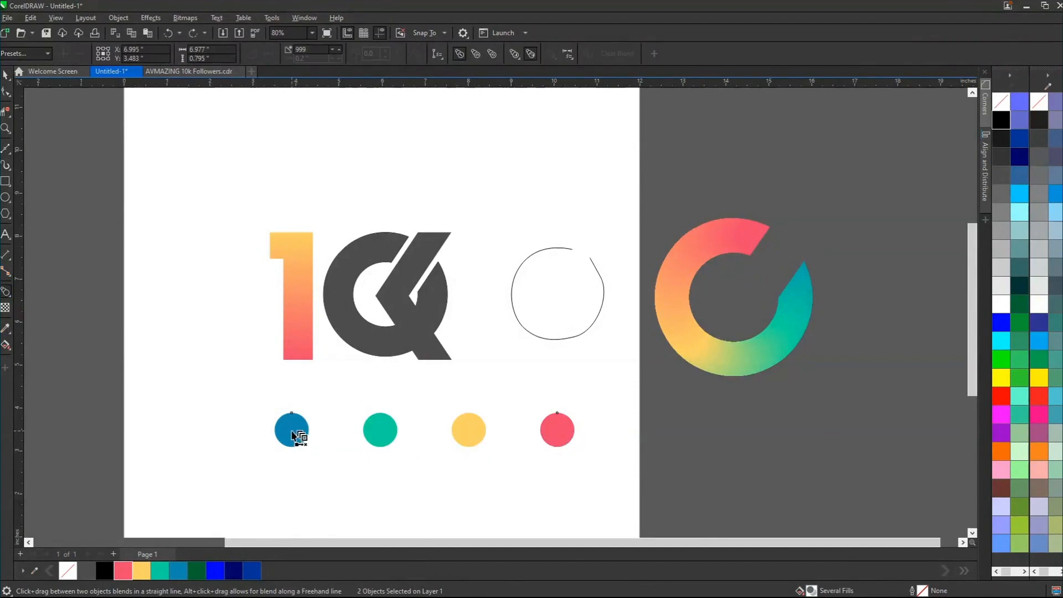
Step: Blend the small blue circle into the green circle
{"action": "left_click_drag", "start_coordinate": [294, 436], "coordinate": [401, 437]}
{"action": "scroll", "coordinate": [399, 438], "scroll_direction": "up", "scroll_amount": 1}
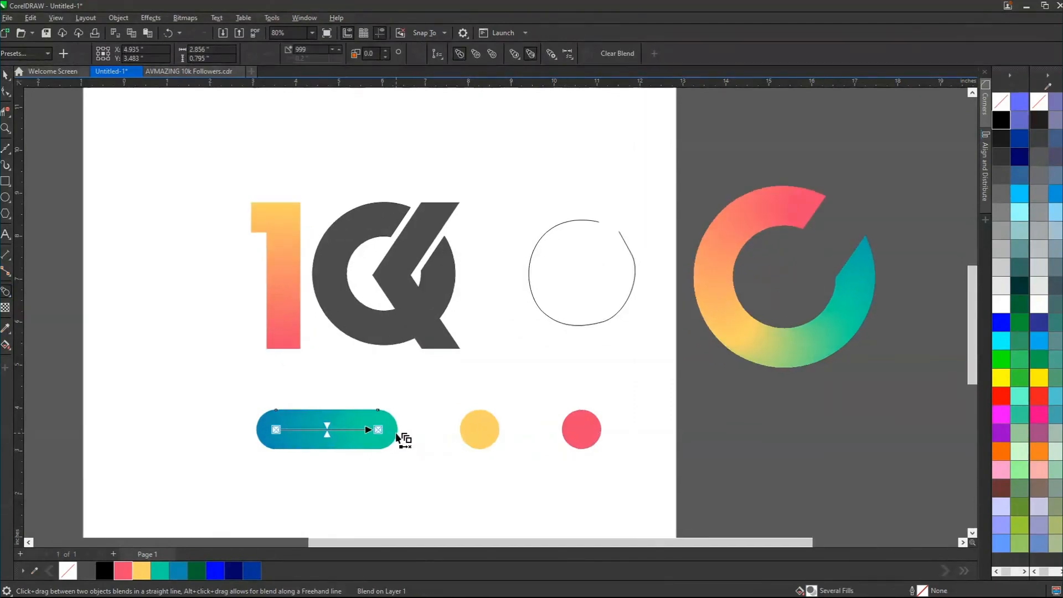
{"action": "scroll", "coordinate": [402, 443], "scroll_direction": "up", "scroll_amount": 1}
{"action": "left_click", "coordinate": [406, 385]}
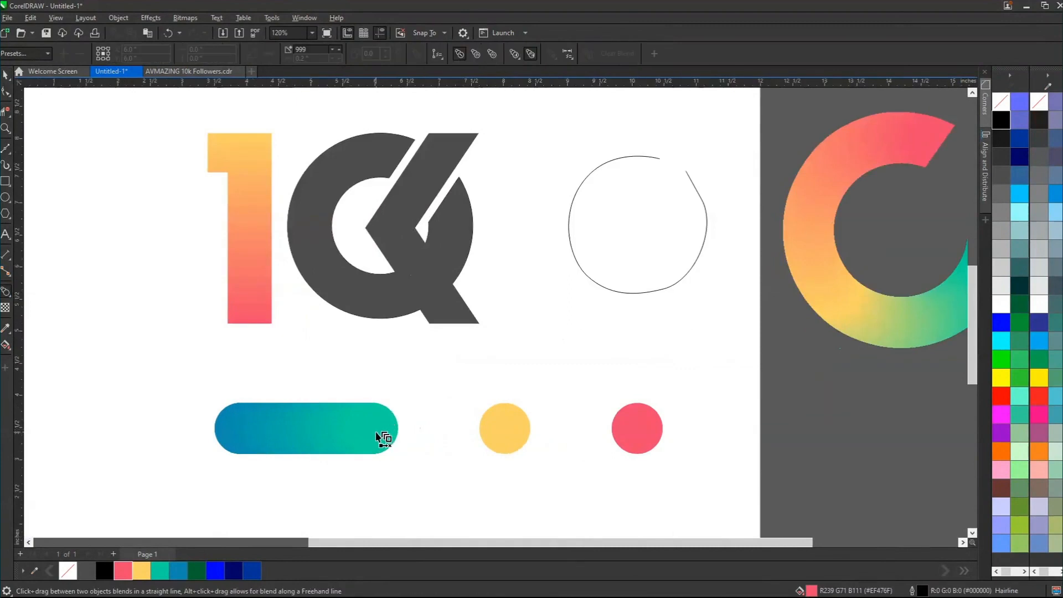
Step: Extend the blend from its green end to the yellow circle
{"action": "left_click_drag", "start_coordinate": [377, 438], "coordinate": [504, 427]}
{"action": "key", "text": "space"}
{"action": "left_click", "coordinate": [512, 418]}
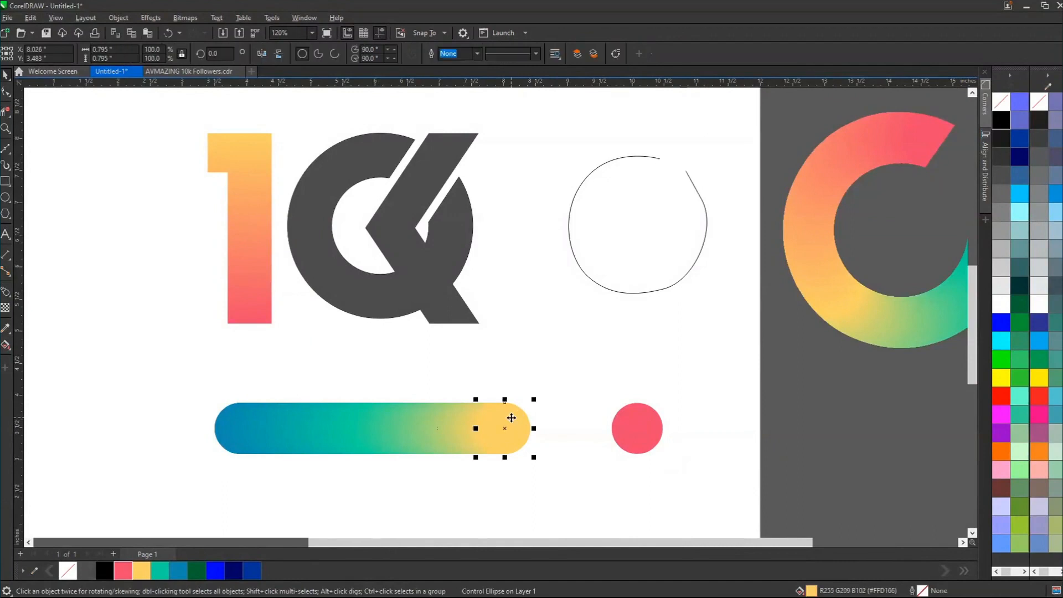
{"action": "left_click", "coordinate": [569, 348]}
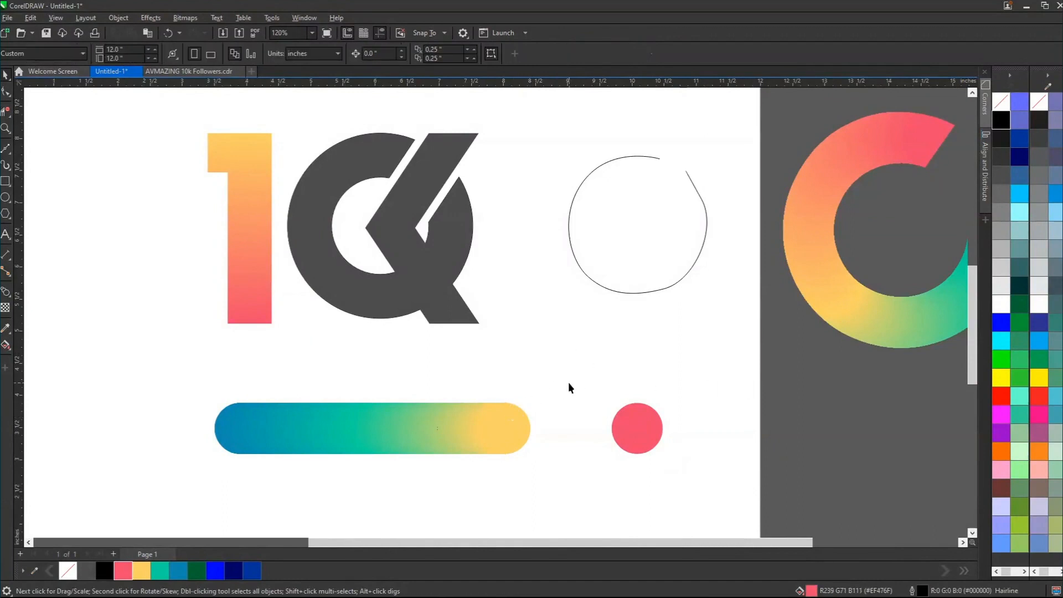
Step: Extend the blend from its yellow end to the pink circle to complete the four-colour bar
{"action": "key", "text": "space"}
{"action": "left_click_drag", "start_coordinate": [520, 424], "coordinate": [636, 433]}
{"action": "key", "text": "space"}
{"action": "left_click", "coordinate": [754, 409]}
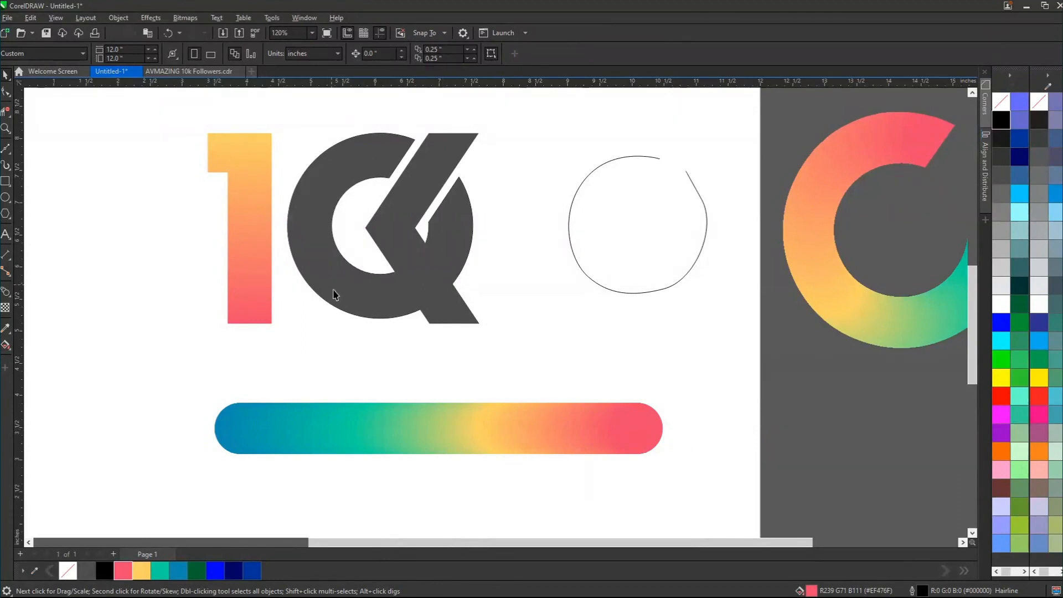
{"action": "left_click", "coordinate": [691, 180]}
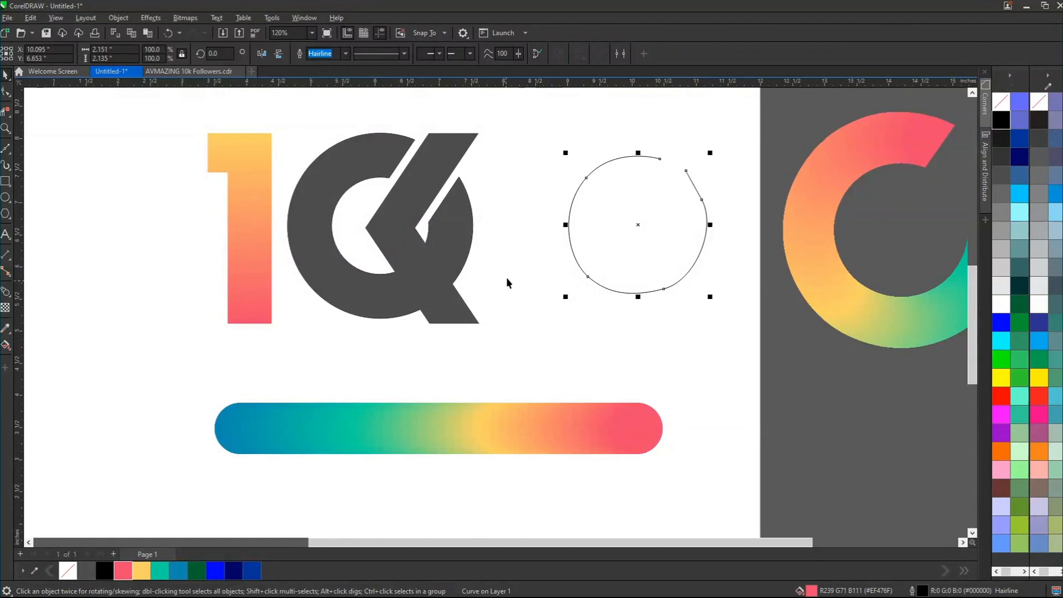
{"action": "left_click", "coordinate": [250, 422]}
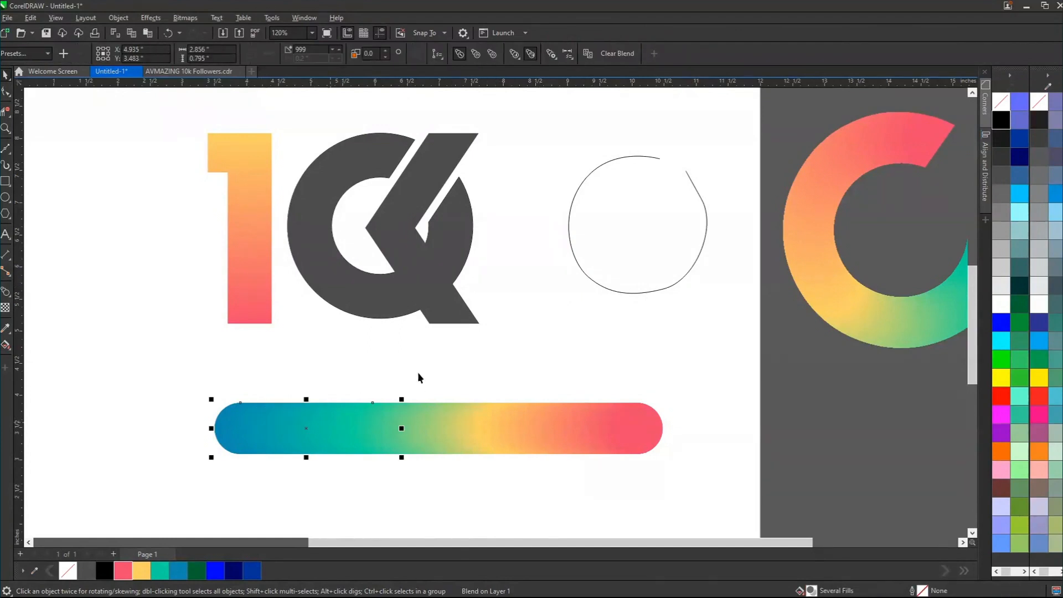
{"action": "left_click_drag", "start_coordinate": [229, 421], "coordinate": [571, 217]}
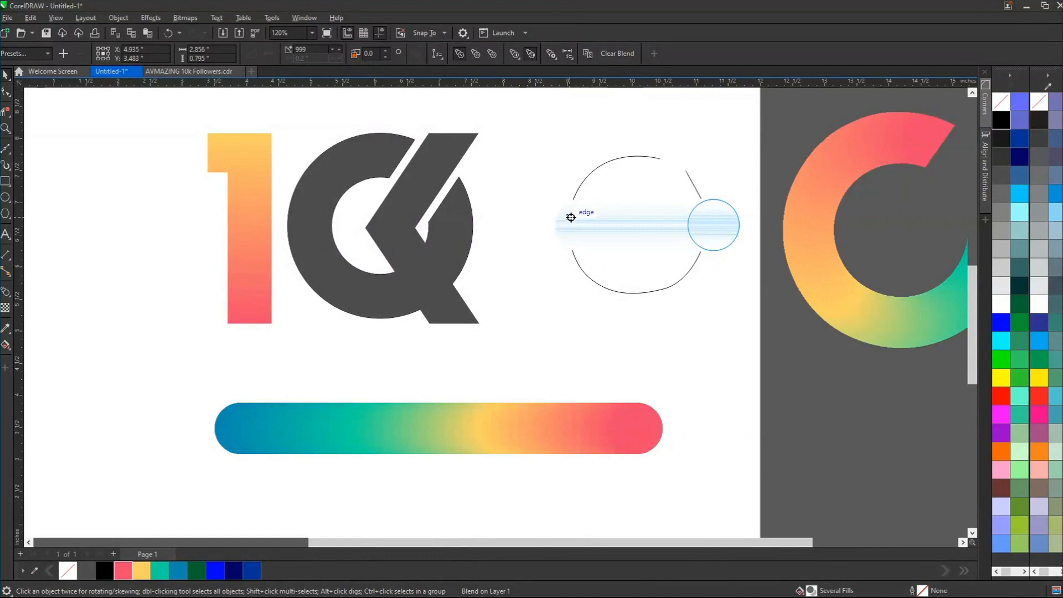
{"action": "left_click_drag", "start_coordinate": [571, 217], "coordinate": [570, 217]}
{"action": "key", "text": "Escape"}
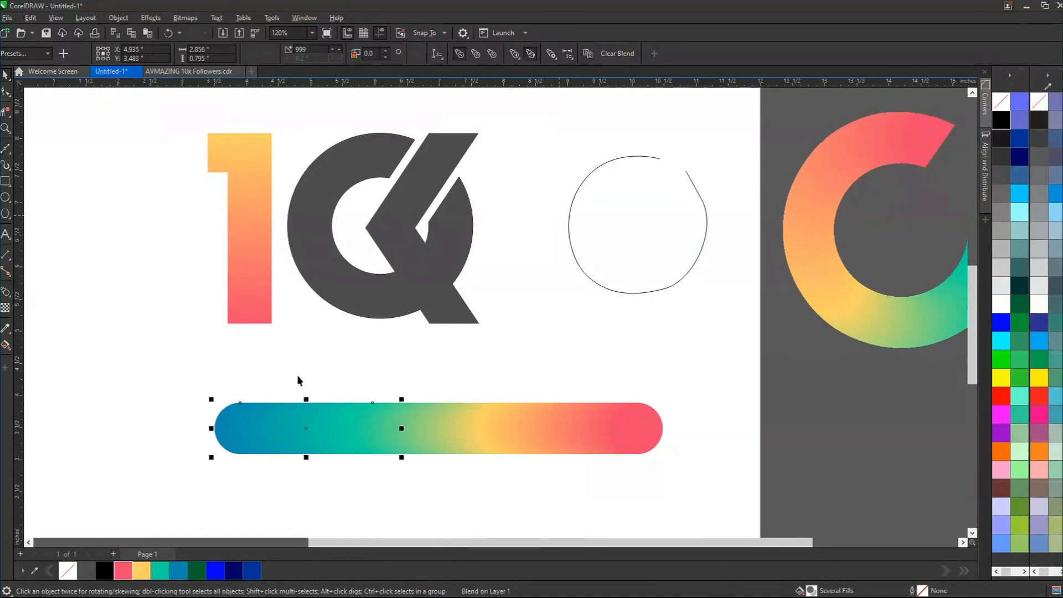
{"action": "left_click_drag", "start_coordinate": [266, 434], "coordinate": [581, 190]}
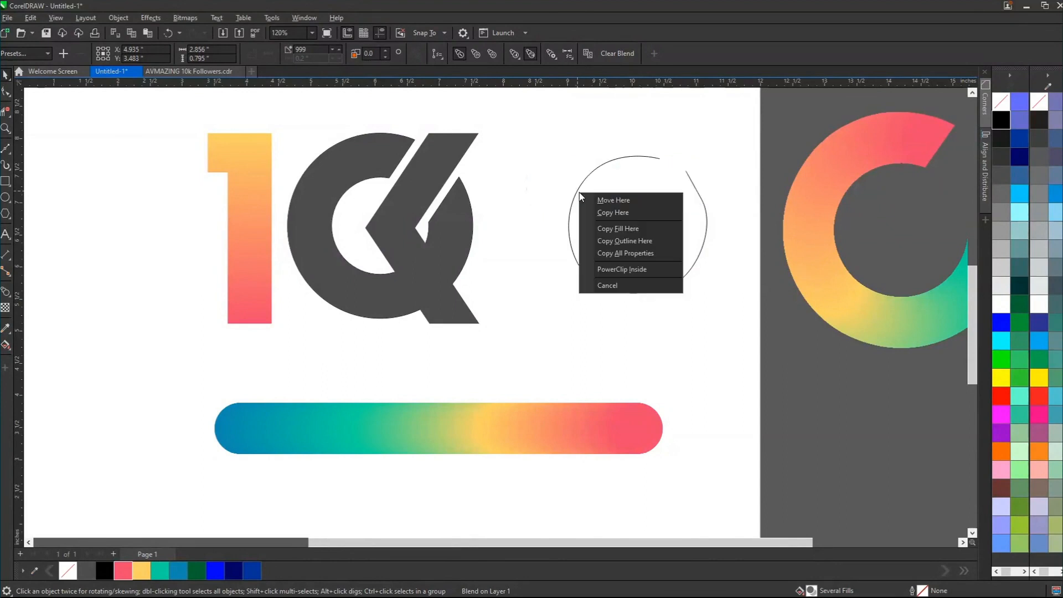
{"action": "key", "text": "Escape"}
Step: Enlarge the open circular curve to about 3.12 by 3.1 inches and fit the blue-to-green blend segment to it as its new path
{"action": "left_click", "coordinate": [629, 240]}
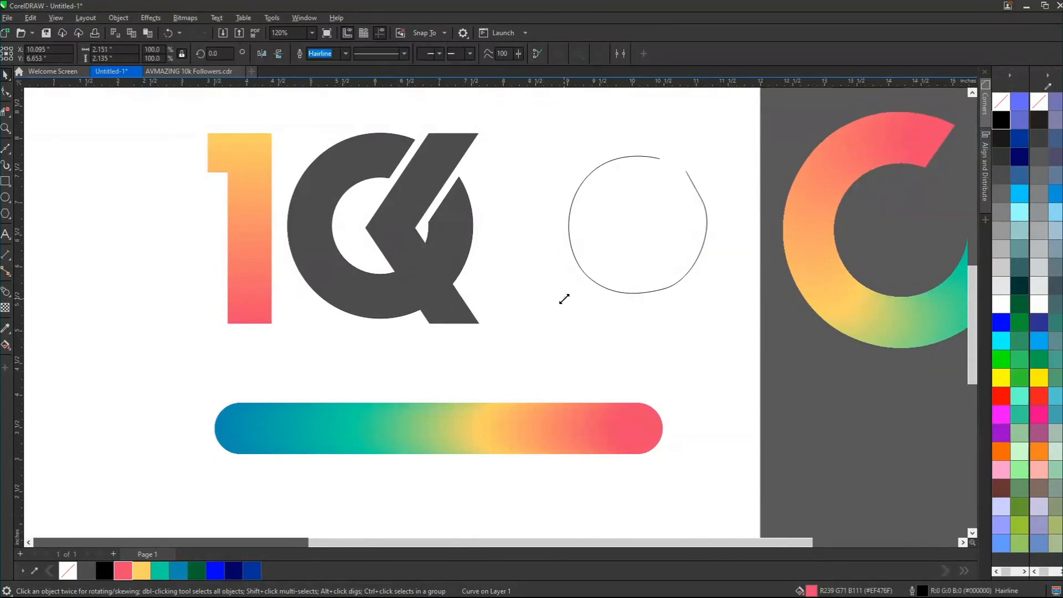
{"action": "left_click_drag", "start_coordinate": [565, 299], "coordinate": [499, 361]}
{"action": "left_click", "coordinate": [273, 429]}
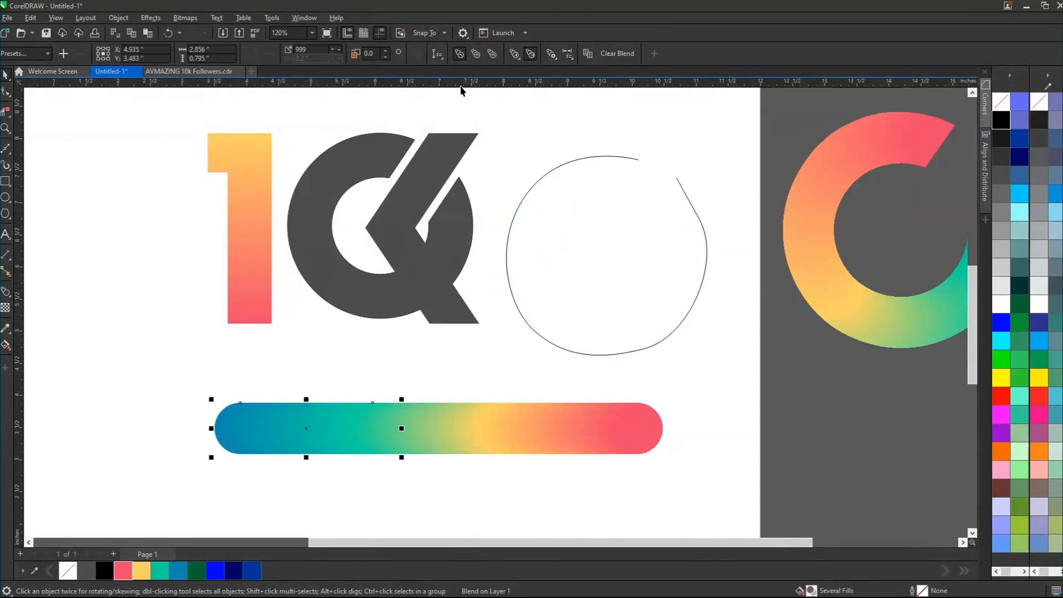
{"action": "left_click", "coordinate": [438, 54]}
{"action": "left_click", "coordinate": [458, 69]}
{"action": "left_click", "coordinate": [528, 195]}
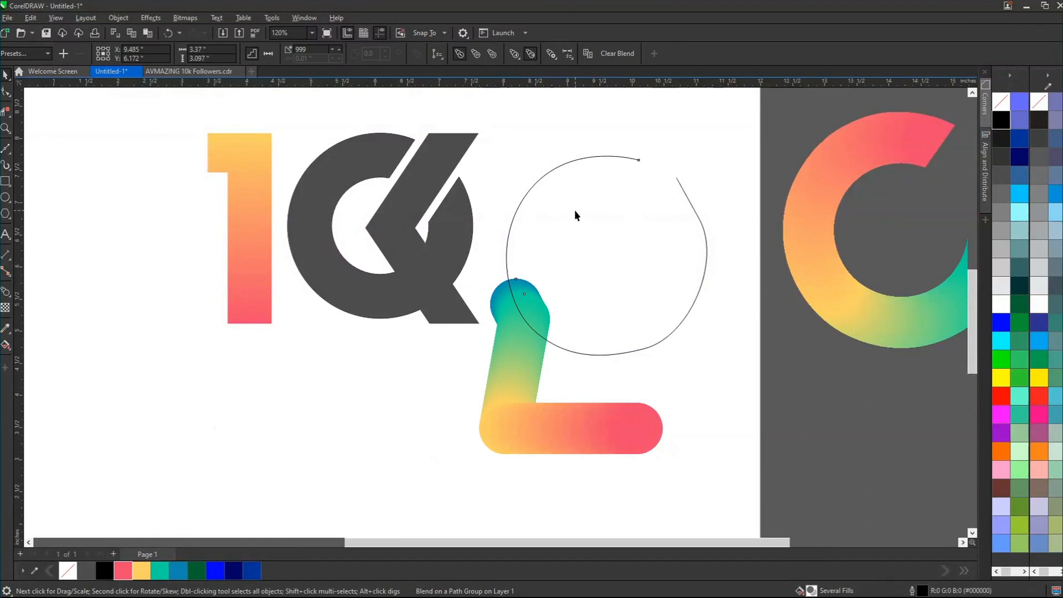
Step: Move the blue control circle of the blend to the curve's upper-left open end
{"action": "scroll", "coordinate": [534, 284], "scroll_direction": "up", "scroll_amount": 2}
{"action": "left_click", "coordinate": [368, 429]}
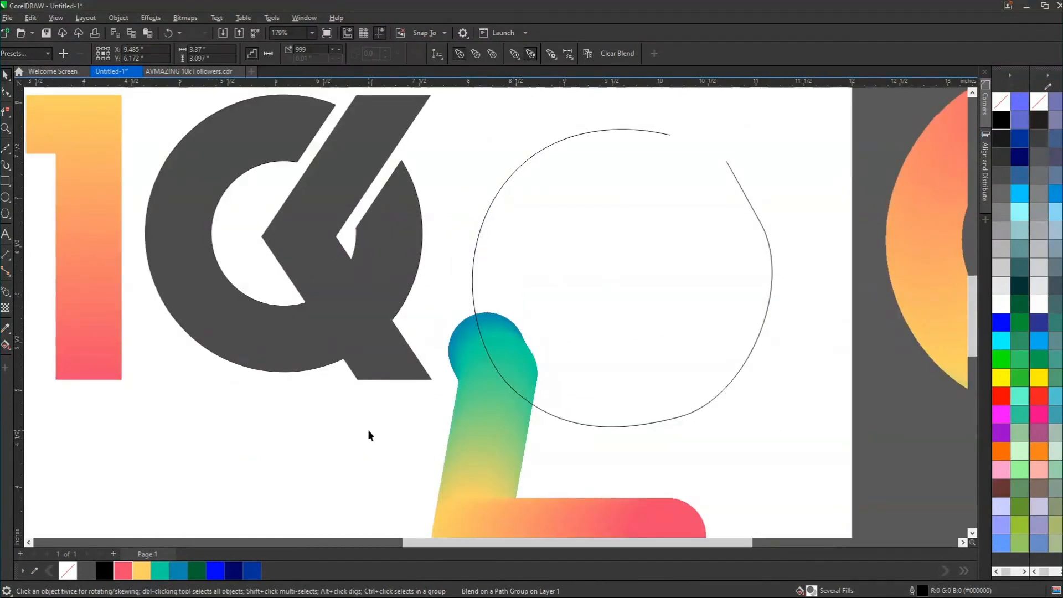
{"action": "left_click", "coordinate": [468, 320]}
{"action": "left_click", "coordinate": [482, 313], "text": "ctrl"}
{"action": "left_click_drag", "start_coordinate": [487, 348], "coordinate": [671, 134]}
{"action": "scroll", "coordinate": [542, 246], "scroll_direction": "down", "scroll_amount": 1}
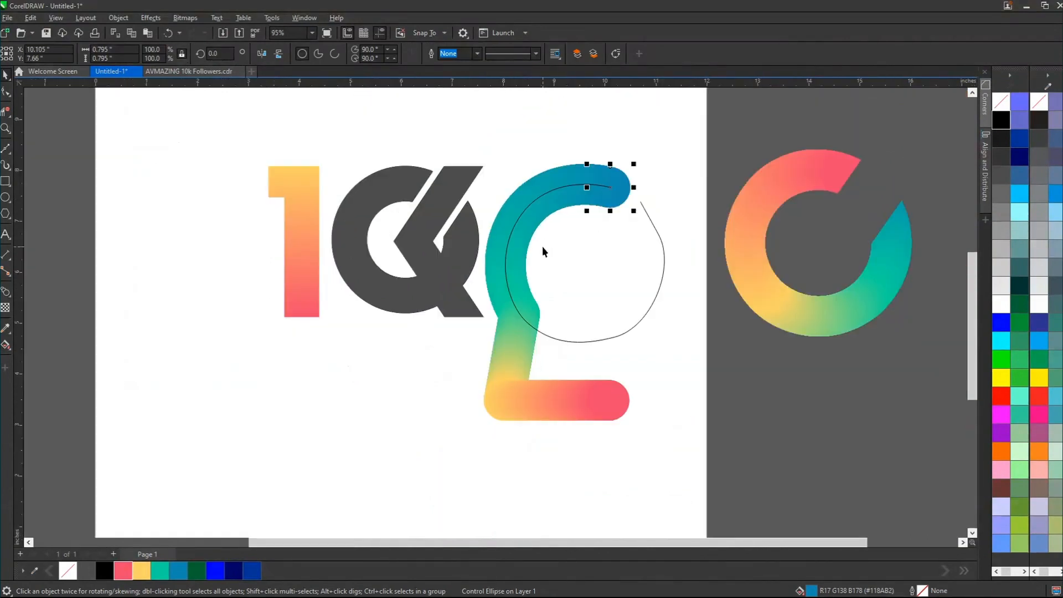
{"action": "scroll", "coordinate": [543, 246], "scroll_direction": "down", "scroll_amount": 1}
{"action": "scroll", "coordinate": [546, 246], "scroll_direction": "up", "scroll_amount": 1}
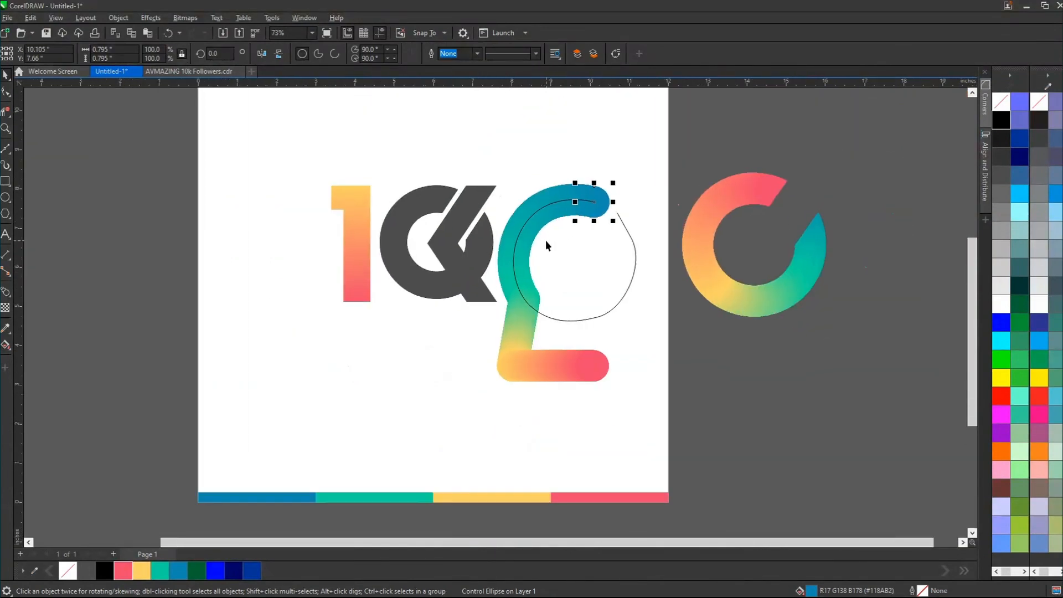
{"action": "left_click", "coordinate": [656, 335]}
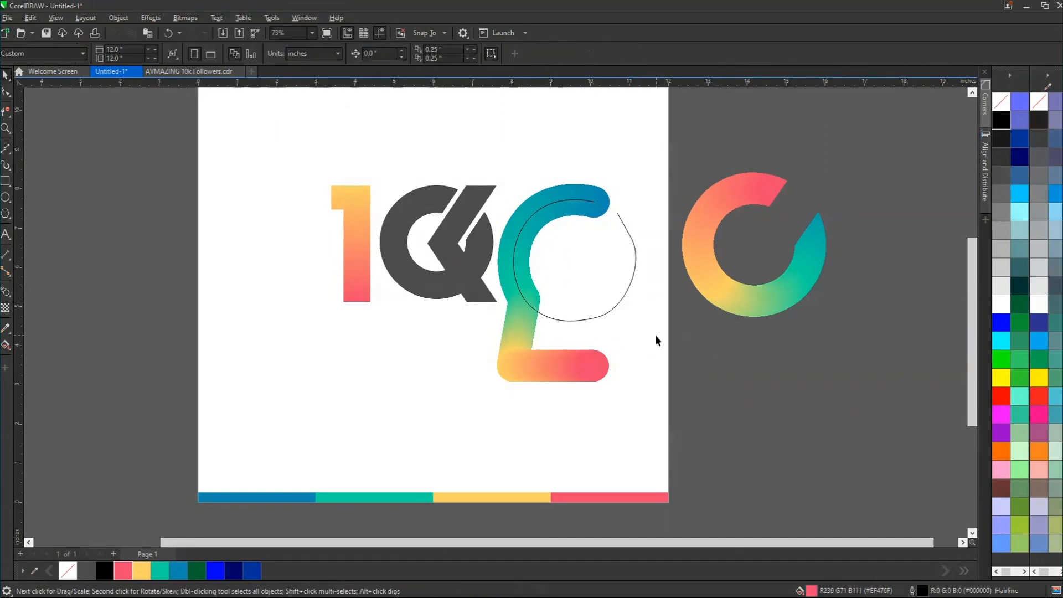
Step: Fit the green-to-yellow blend segment to the same circular curve as its new path
{"action": "left_click", "coordinate": [522, 337]}
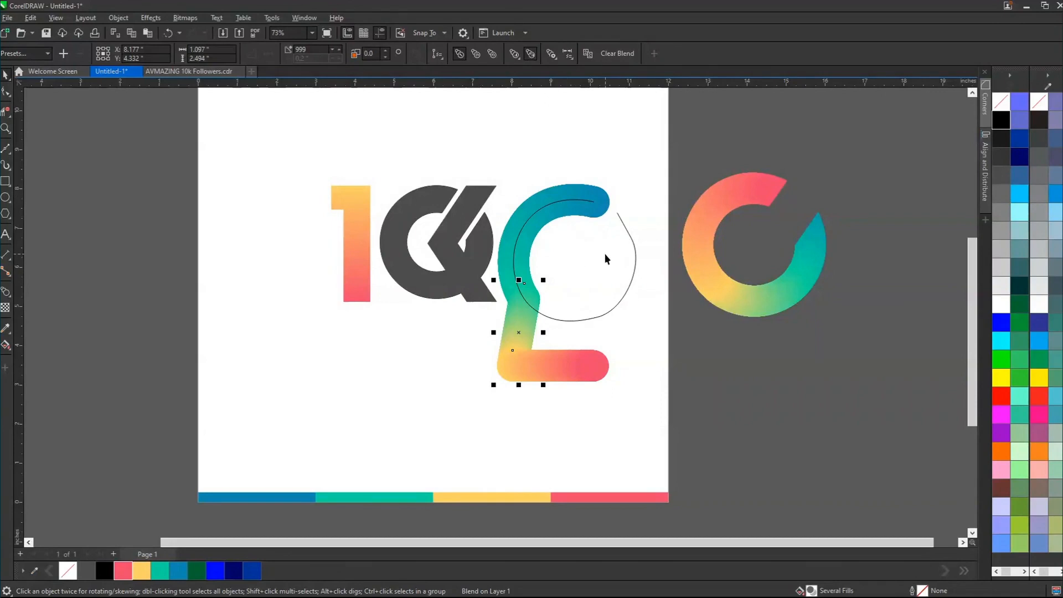
{"action": "scroll", "coordinate": [542, 327], "scroll_direction": "up", "scroll_amount": 1}
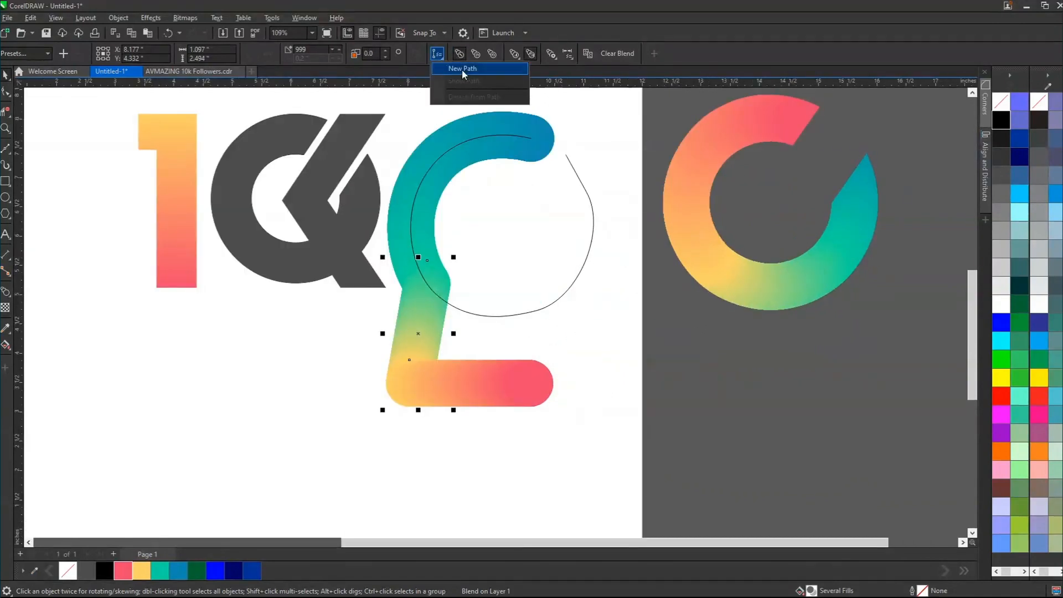
{"action": "key", "text": "Escape"}
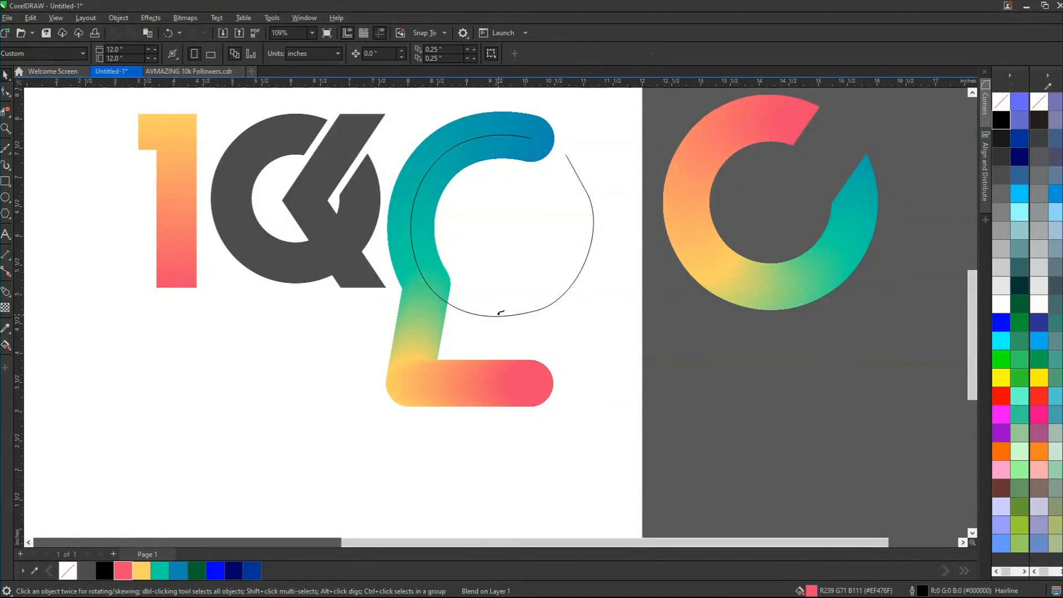
{"action": "left_click", "coordinate": [500, 315]}
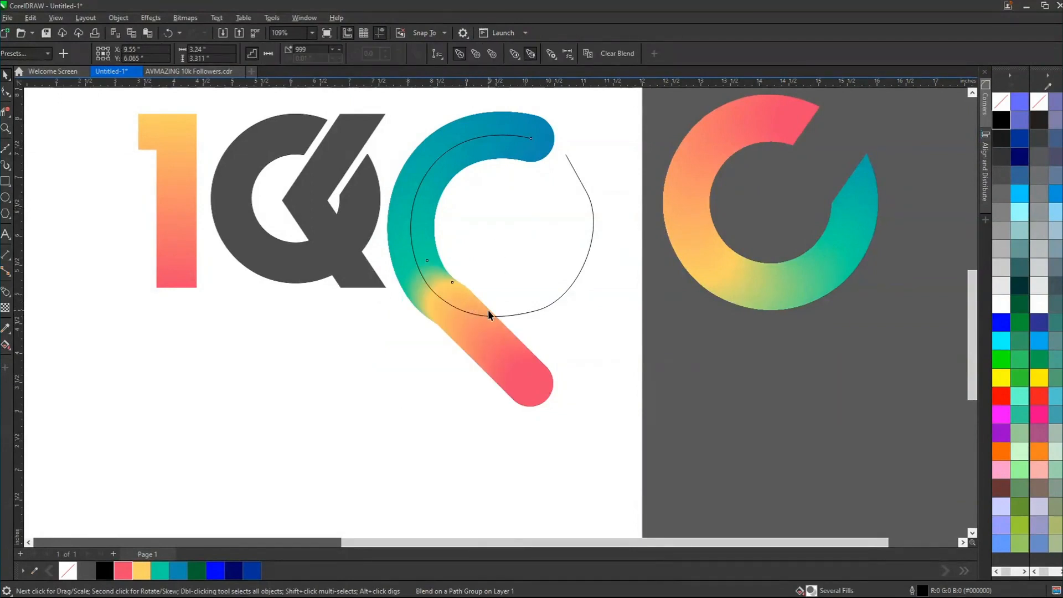
Step: Fit the yellow-to-pink blend segment to the circular curve as its new path
{"action": "left_click", "coordinate": [510, 361]}
{"action": "left_click", "coordinate": [437, 54]}
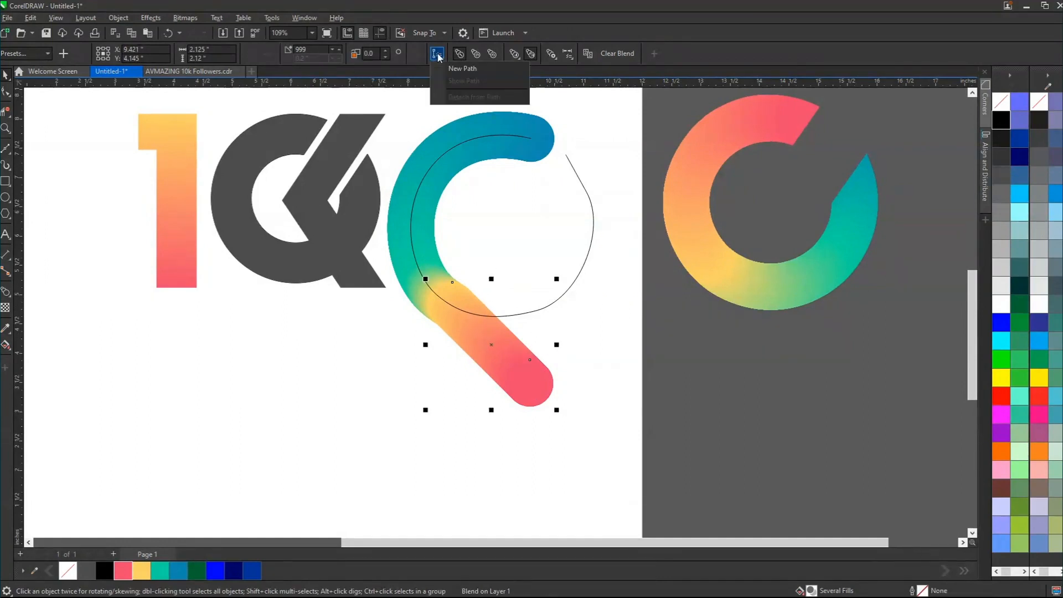
{"action": "left_click", "coordinate": [457, 68]}
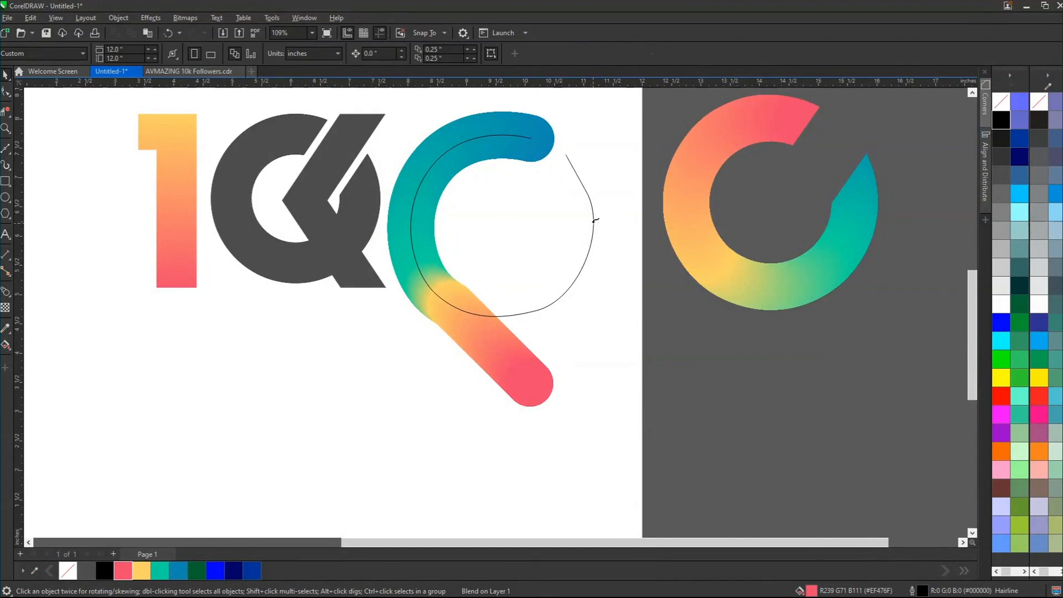
{"action": "left_click", "coordinate": [594, 231]}
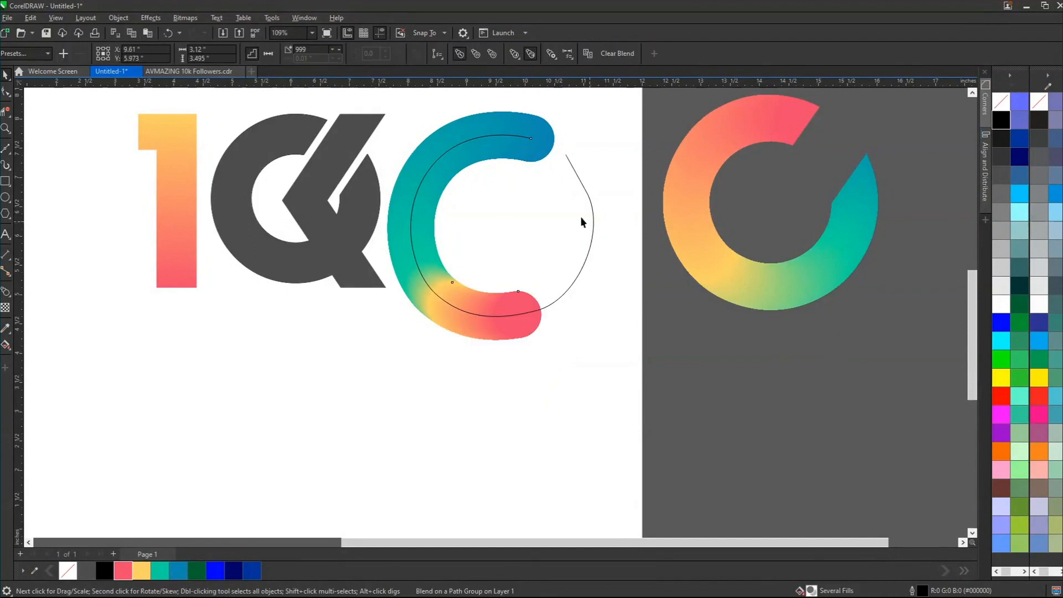
Step: Move the pink control circle to the curve's other open end, above the short straight part
{"action": "left_click", "coordinate": [560, 305]}
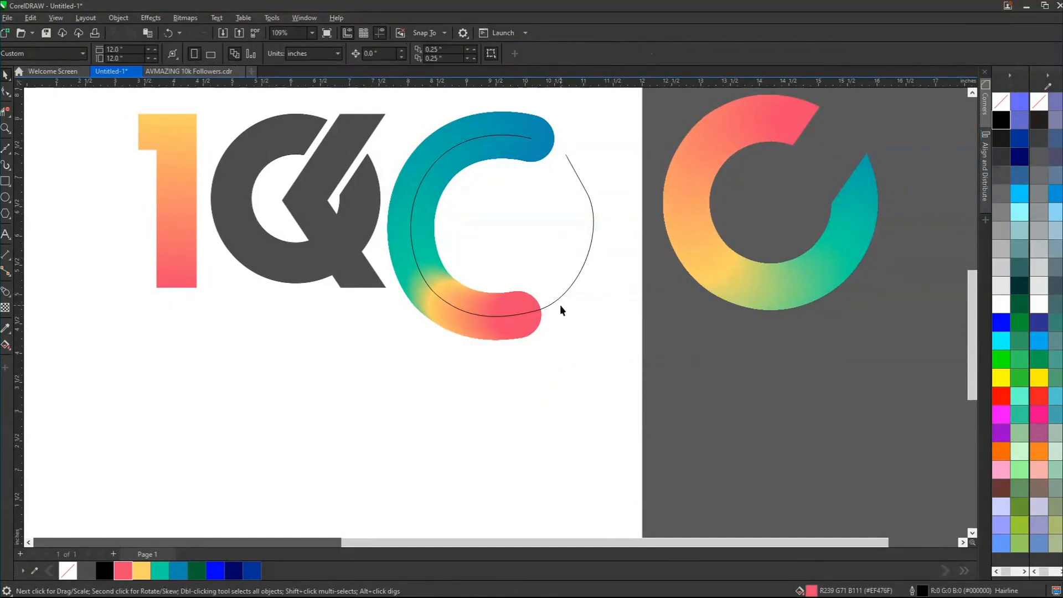
{"action": "left_click", "coordinate": [536, 303]}
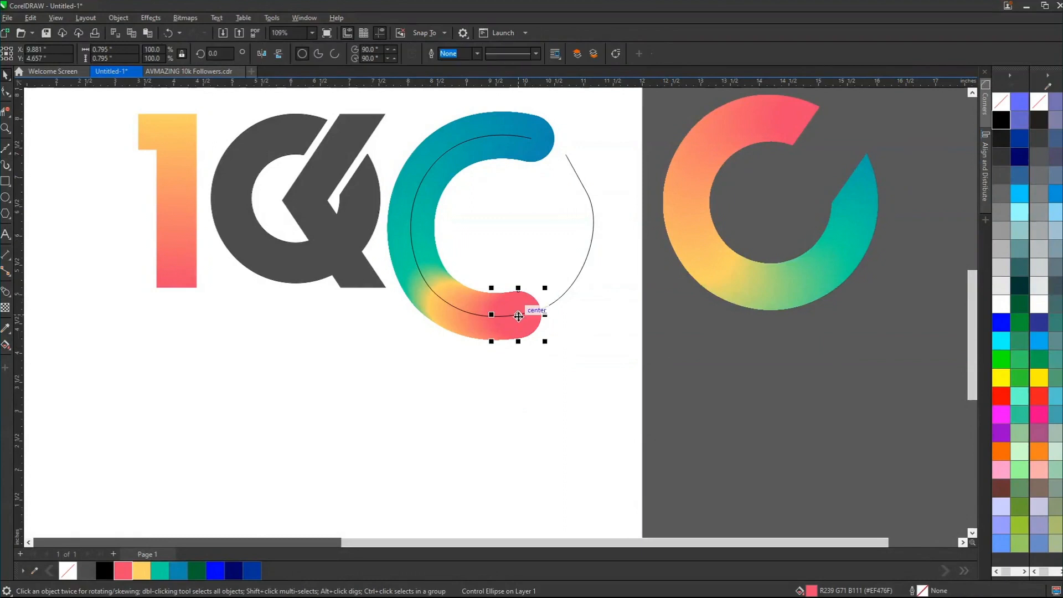
{"action": "left_click_drag", "start_coordinate": [518, 316], "coordinate": [566, 155]}
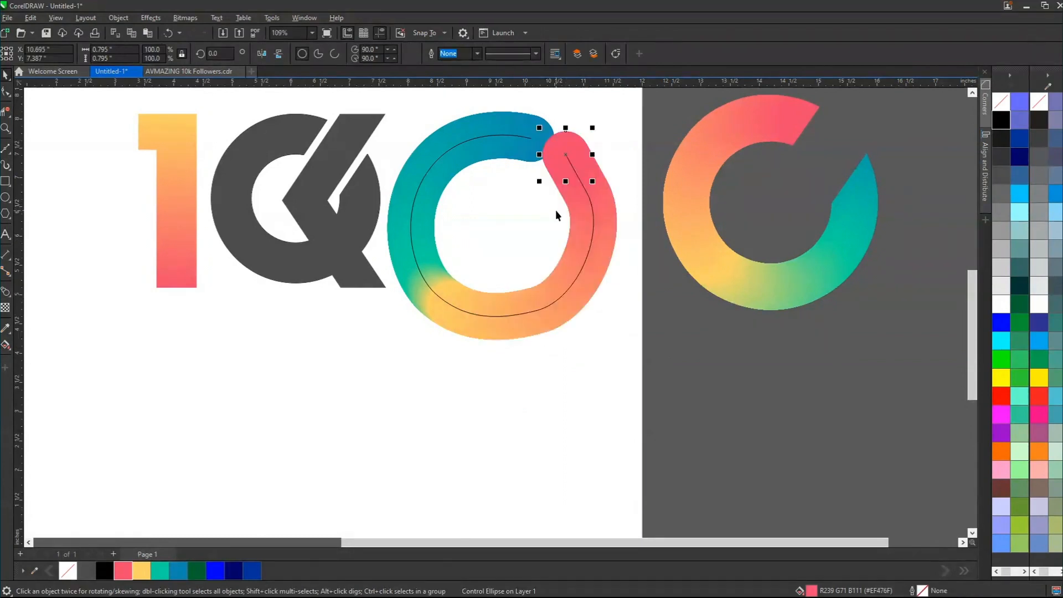
Step: Try to slide the green control circle along the path to the ring's lower right
{"action": "left_click", "coordinate": [427, 280]}
{"action": "left_click", "coordinate": [431, 282]}
{"action": "left_click_drag", "start_coordinate": [427, 284], "coordinate": [538, 324]}
{"action": "key", "text": "ctrl+z"}
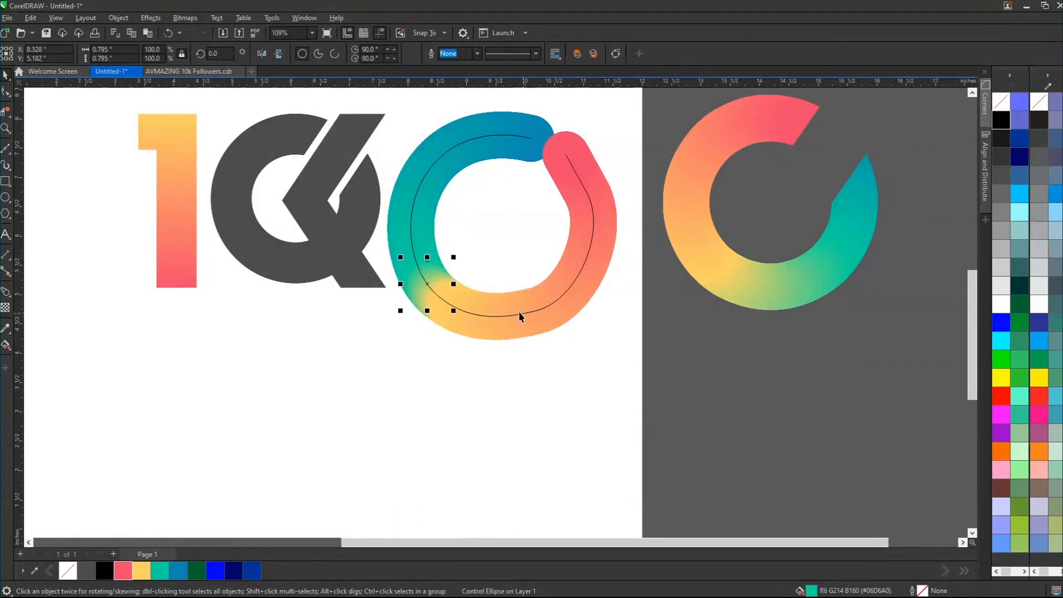
Step: Slide the yellow control circle along the path to the ring's lower-right part
{"action": "left_click", "coordinate": [450, 302]}
{"action": "left_click", "coordinate": [454, 305]}
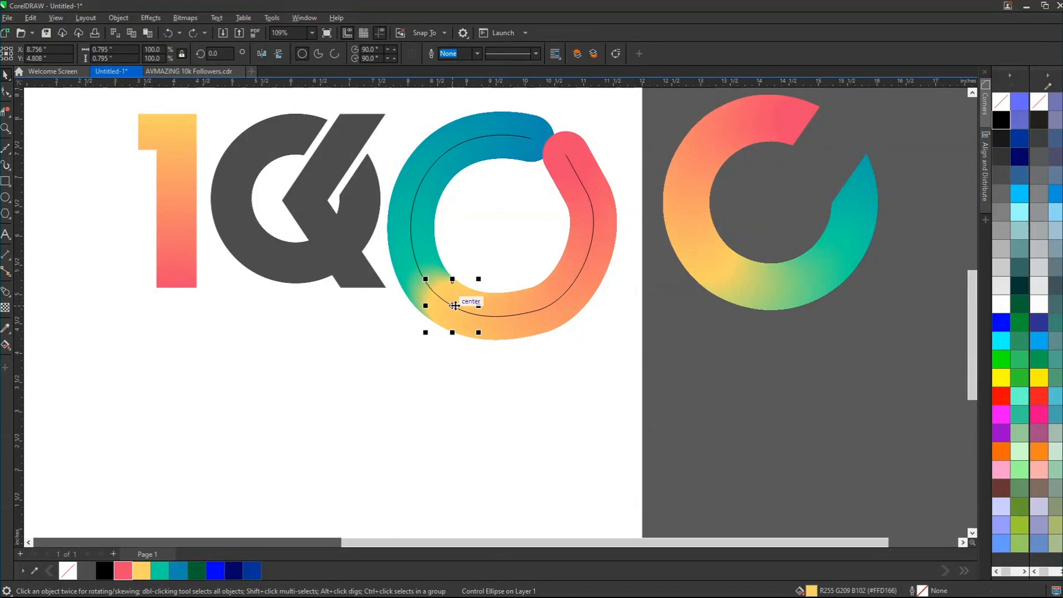
{"action": "left_click_drag", "start_coordinate": [454, 306], "coordinate": [571, 288]}
{"action": "left_click", "coordinate": [690, 331]}
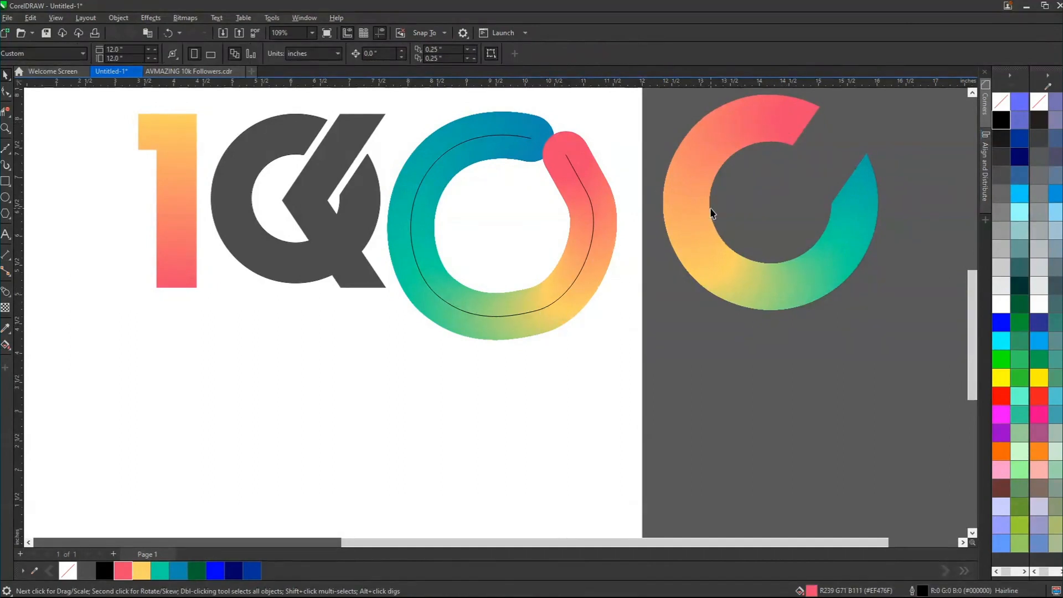
Step: Slide the blue control circle to the ring's lower right and place the pink control circle on the curve's upper-left open end
{"action": "left_click", "coordinate": [535, 145]}
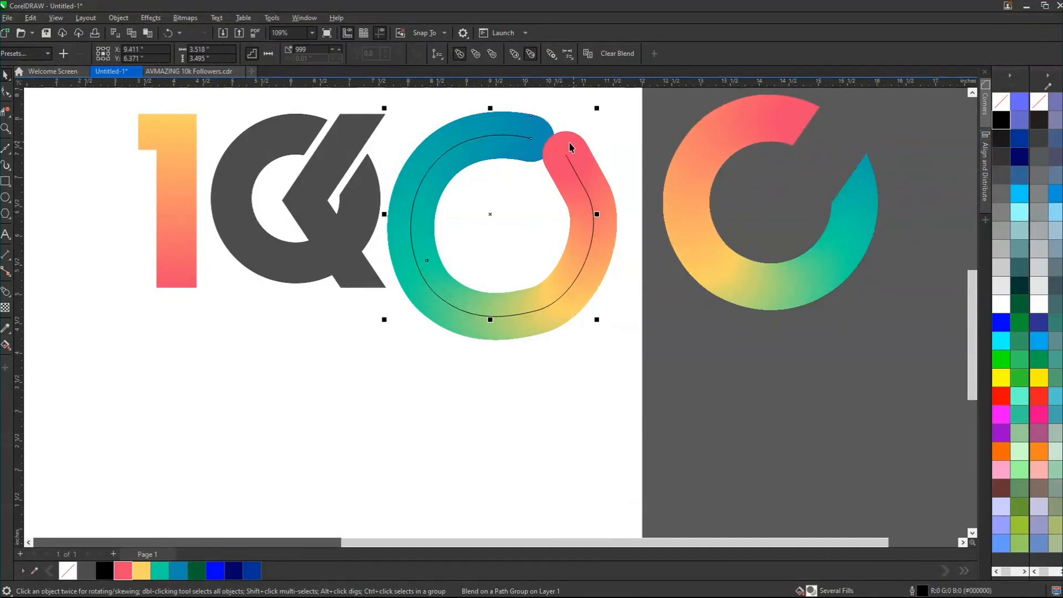
{"action": "left_click", "coordinate": [532, 137]}
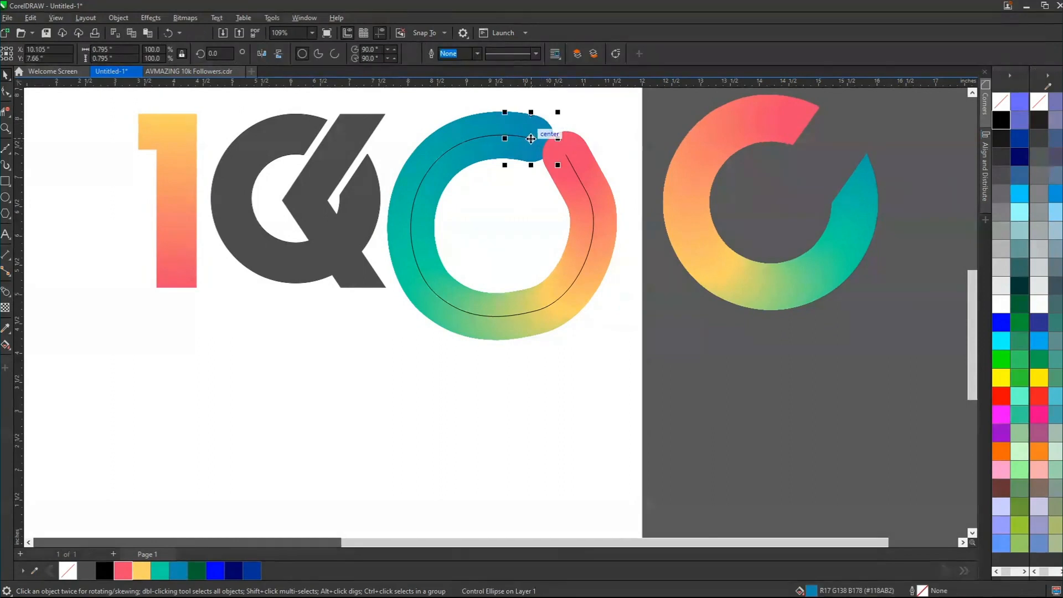
{"action": "left_click_drag", "start_coordinate": [530, 139], "coordinate": [568, 338]}
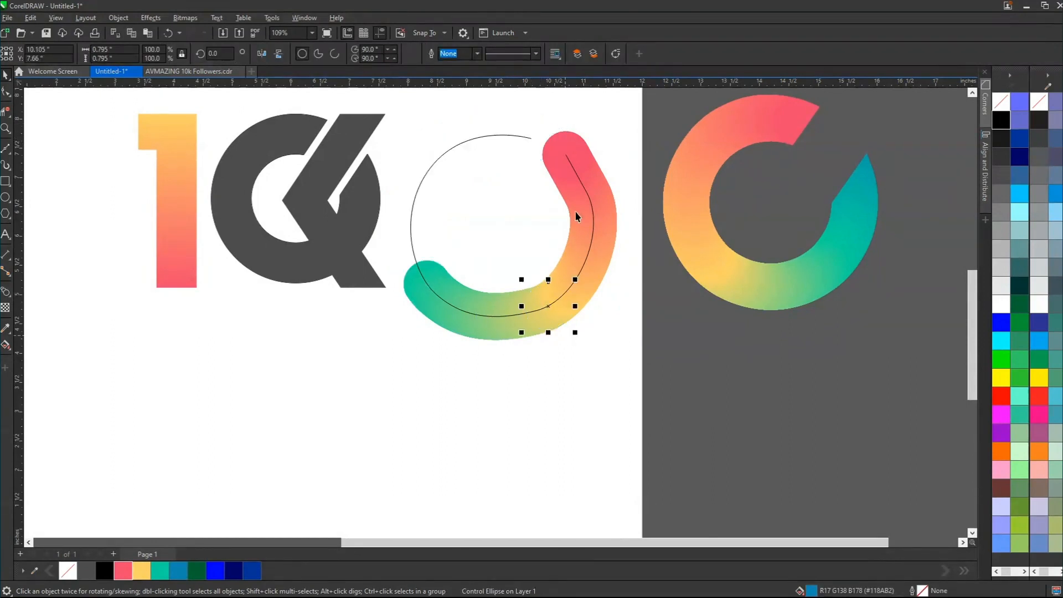
{"action": "left_click", "coordinate": [564, 155]}
{"action": "left_click_drag", "start_coordinate": [564, 156], "coordinate": [531, 139]}
Step: Try to move the yellow control circle from the ring's lower right to its lower left
{"action": "left_click", "coordinate": [580, 285]}
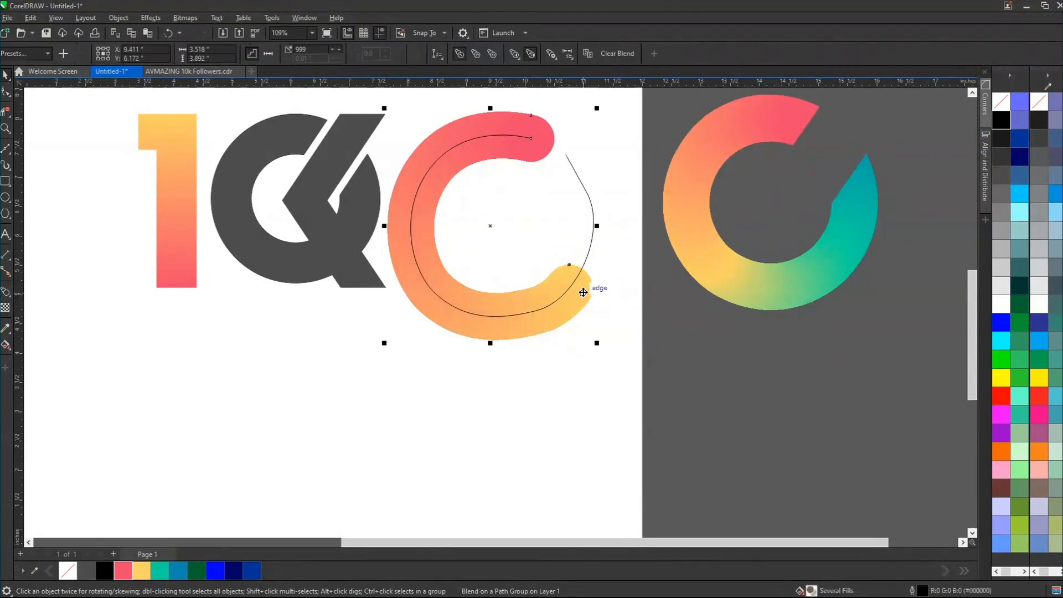
{"action": "left_click", "coordinate": [586, 284]}
{"action": "left_click_drag", "start_coordinate": [570, 285], "coordinate": [435, 315]}
{"action": "key", "text": "ctrl+z"}
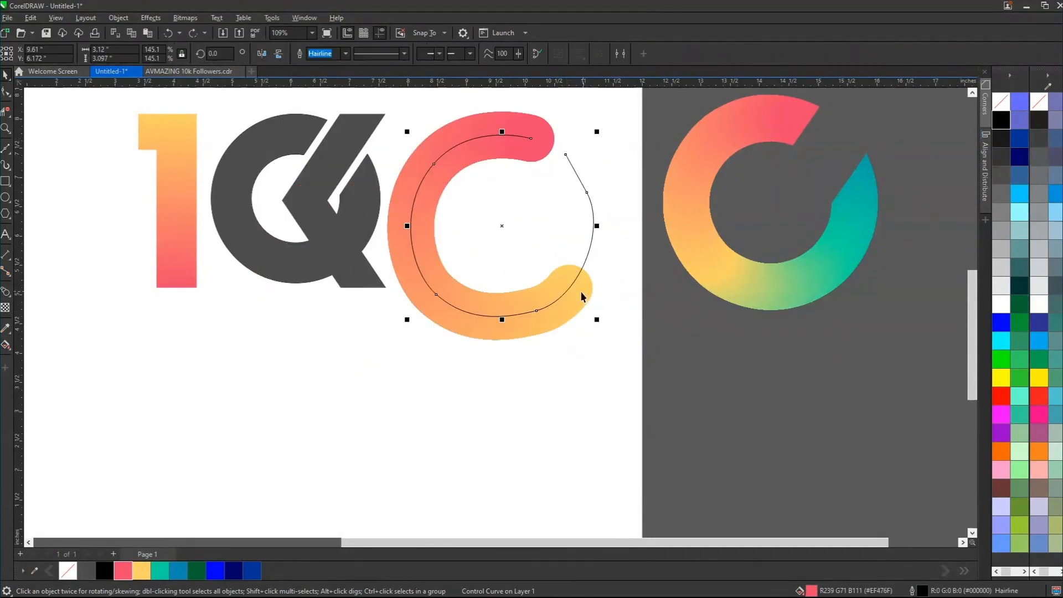
Step: Slide the yellow control circle along the path to the left side of the ring
{"action": "left_click", "coordinate": [588, 286]}
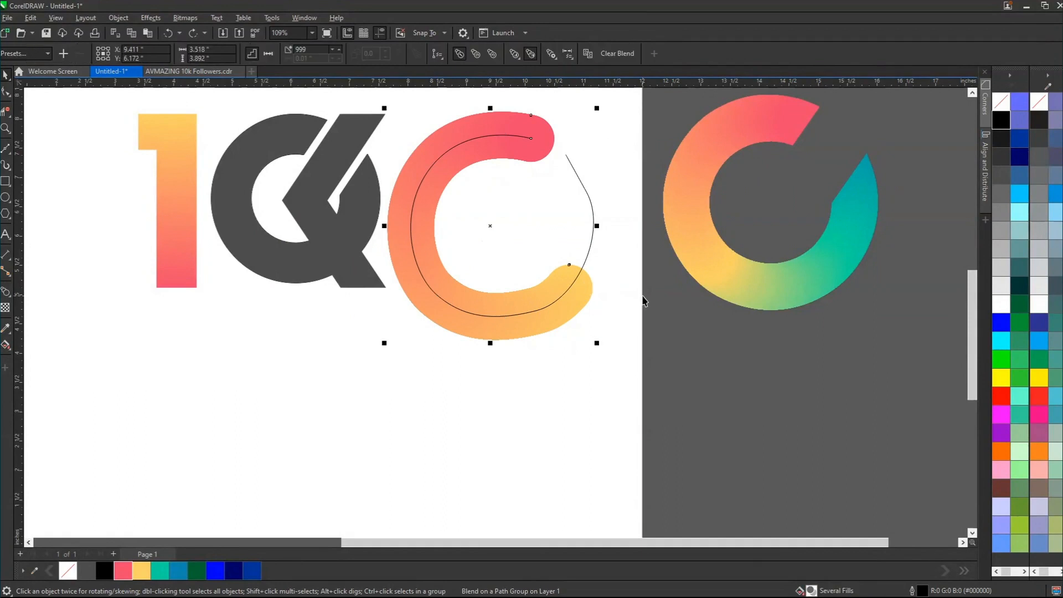
{"action": "left_click", "coordinate": [581, 286]}
{"action": "left_click_drag", "start_coordinate": [570, 288], "coordinate": [432, 290]}
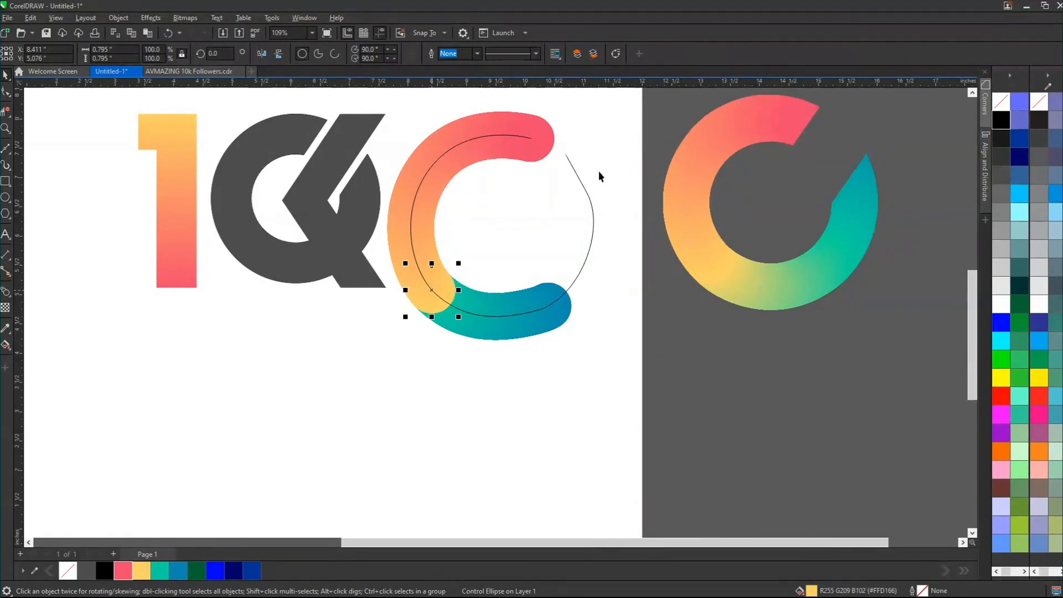
{"action": "left_click_drag", "start_coordinate": [437, 286], "coordinate": [412, 246]}
Step: Move the blue control circle to the curve's right-hand open end, opposite the pink circle
{"action": "left_click", "coordinate": [567, 306]}
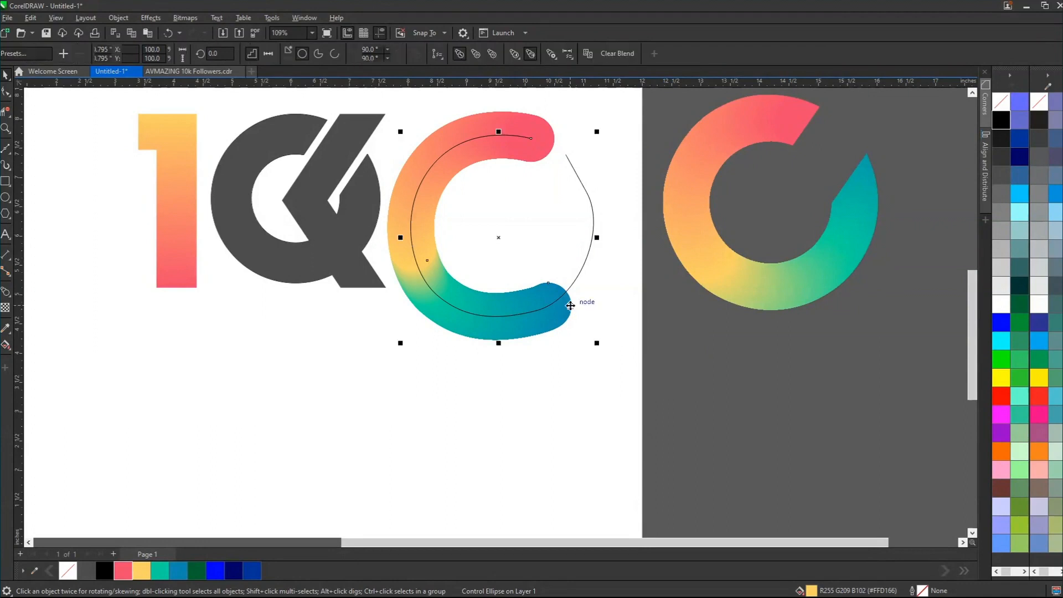
{"action": "left_click", "coordinate": [567, 306]}
{"action": "left_click_drag", "start_coordinate": [547, 306], "coordinate": [566, 154]}
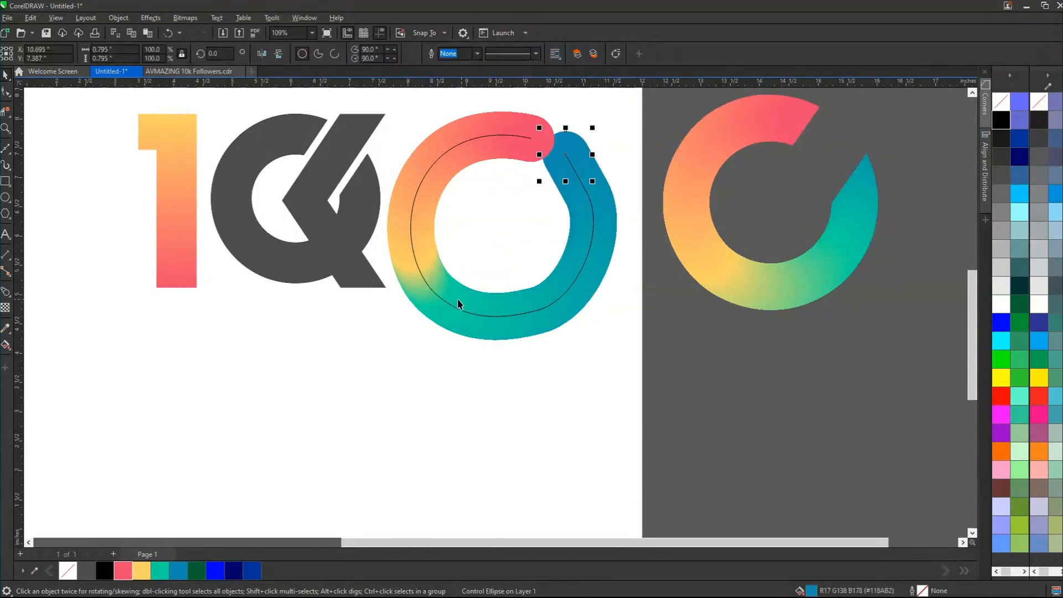
Step: Slide the green control circle along the path from the ring's lower left to its lower right
{"action": "left_click", "coordinate": [430, 299]}
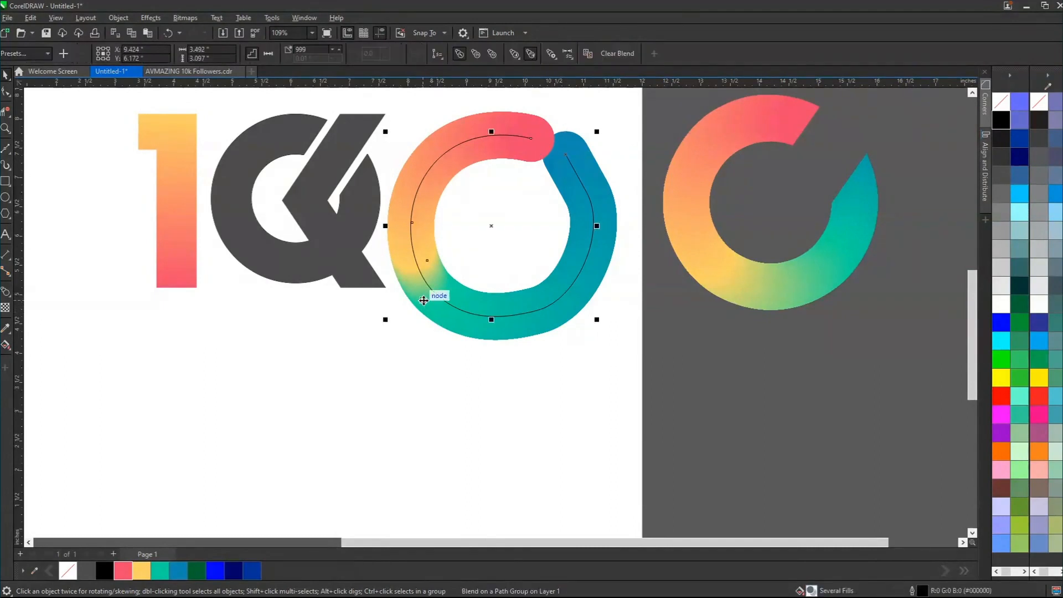
{"action": "left_click", "coordinate": [428, 285]}
{"action": "left_click_drag", "start_coordinate": [429, 288], "coordinate": [554, 304]}
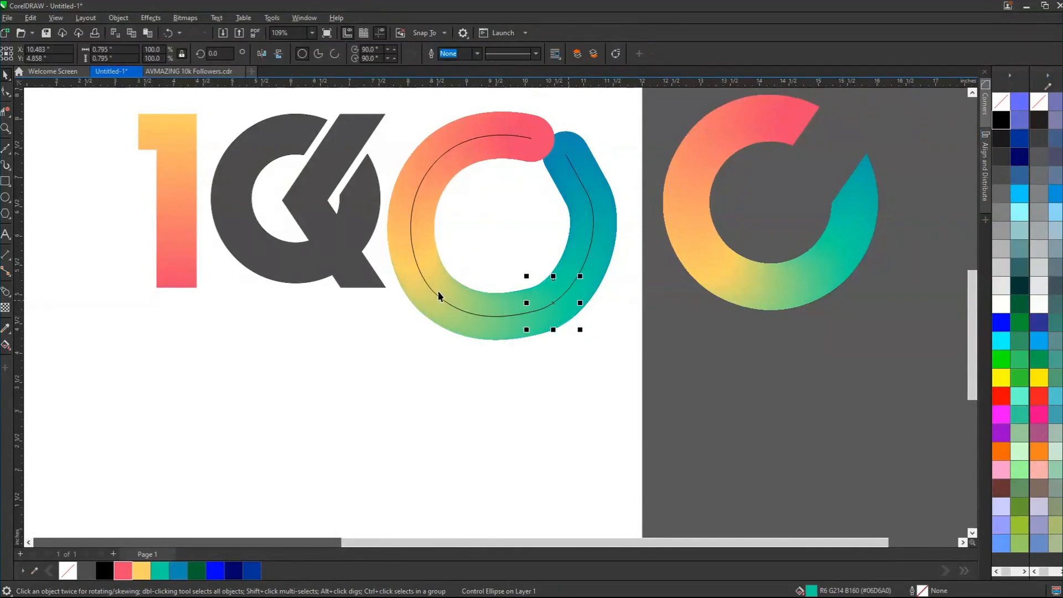
Step: Try to slide the yellow control circle farther down along the ring's lower left, undoing each attempt
{"action": "left_click", "coordinate": [434, 272]}
{"action": "left_click", "coordinate": [435, 275]}
{"action": "left_click_drag", "start_coordinate": [413, 254], "coordinate": [432, 310]}
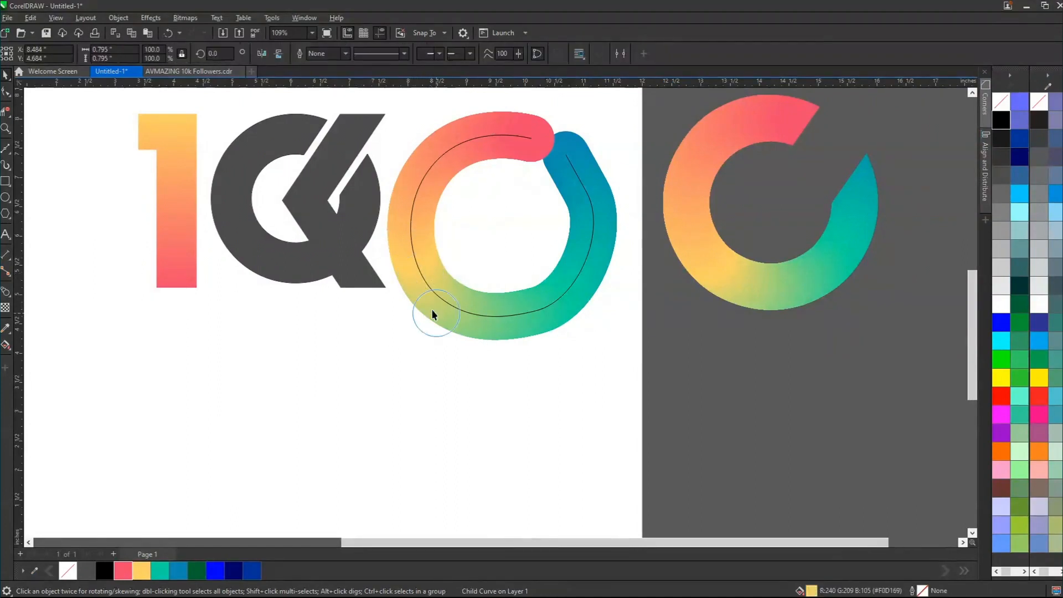
{"action": "key", "text": "ctrl+z"}
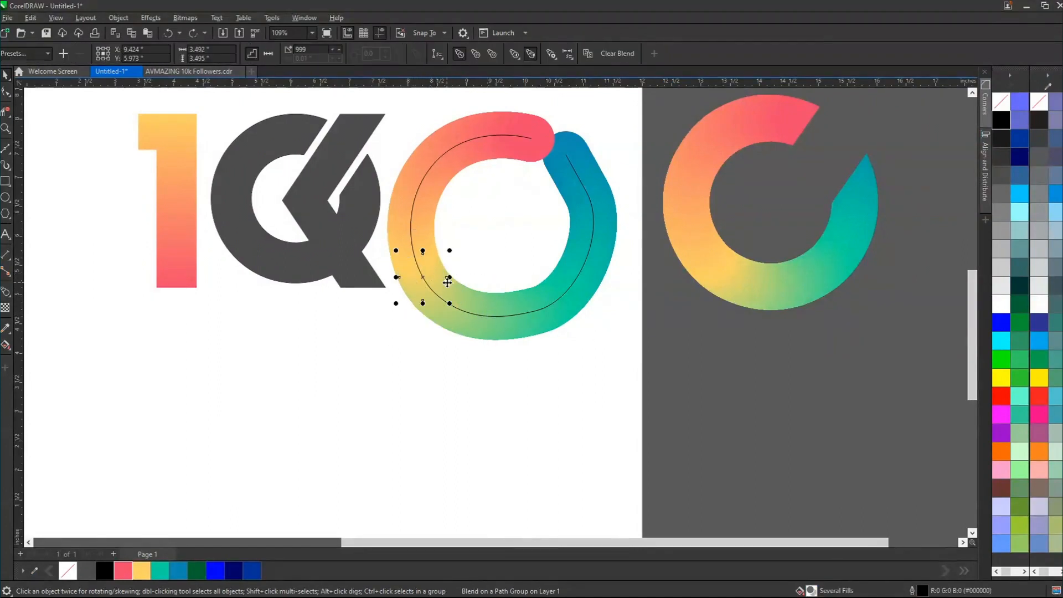
{"action": "left_click_drag", "start_coordinate": [438, 263], "coordinate": [476, 313]}
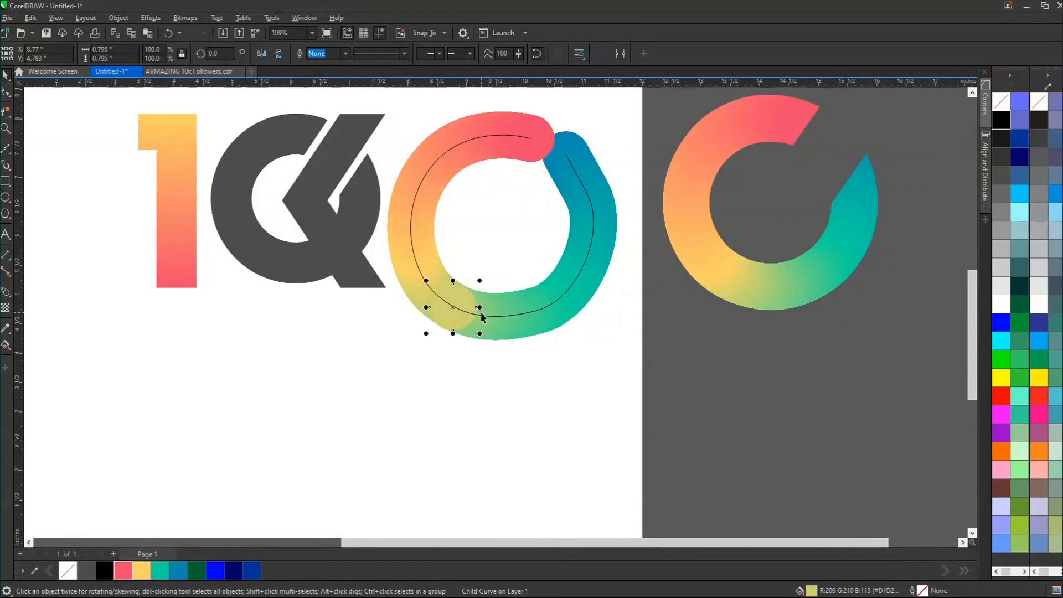
{"action": "key", "text": "ctrl+z"}
Step: Try to shift the blend circle at the bottom of the ring to the right, undo it and clear the selection
{"action": "left_click", "coordinate": [493, 250]}
{"action": "left_click", "coordinate": [536, 294]}
{"action": "left_click", "coordinate": [522, 302], "text": "ctrl"}
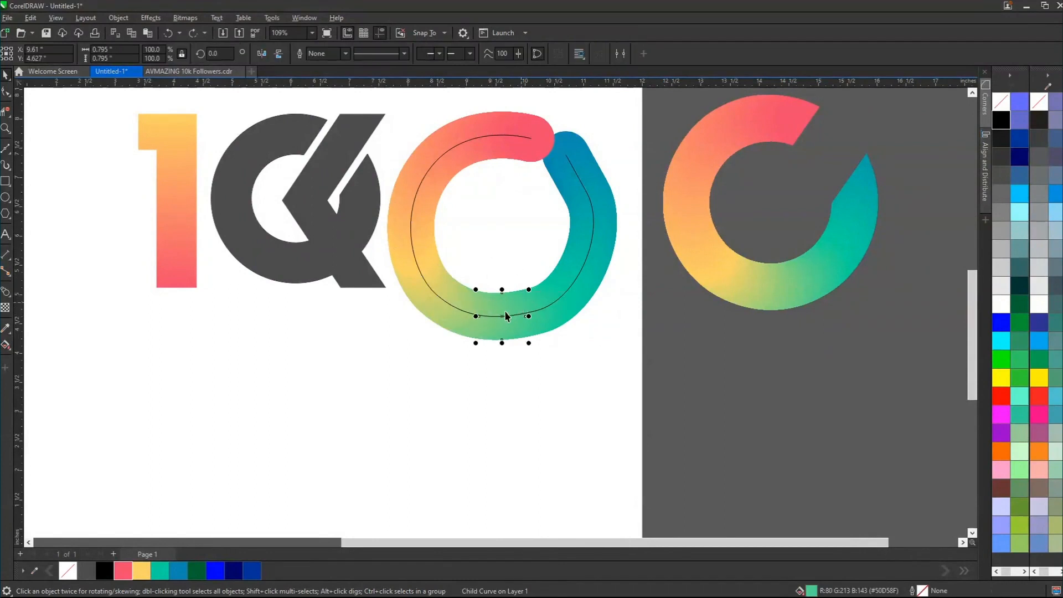
{"action": "left_click_drag", "start_coordinate": [504, 315], "coordinate": [533, 316]}
{"action": "key", "text": "ctrl+z"}
{"action": "key", "text": "Escape"}
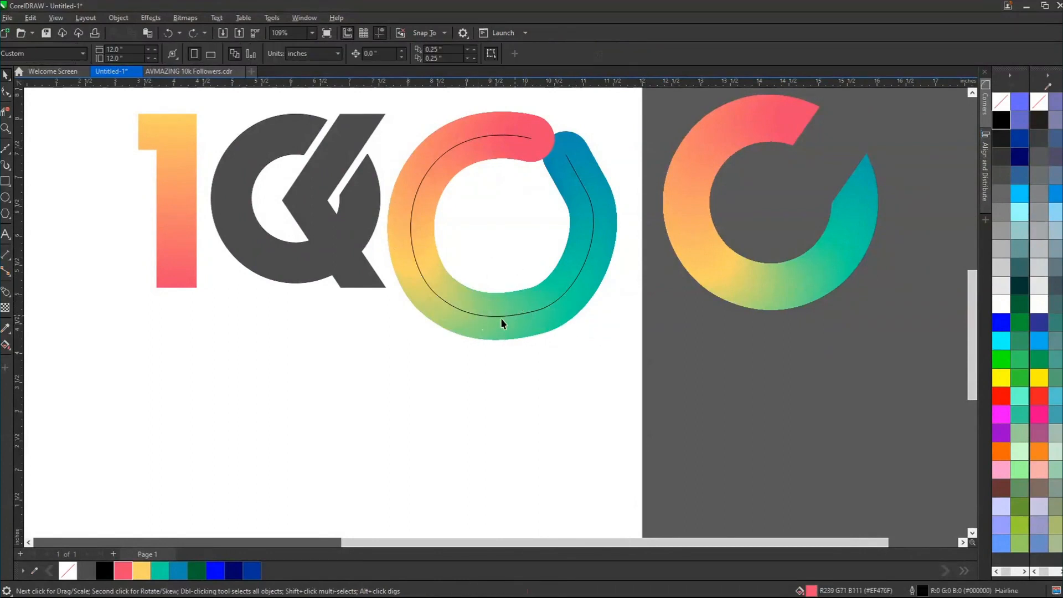
Step: Try again to nudge the yellow control circle down from the ring's left side and undo the move
{"action": "left_click", "coordinate": [443, 275]}
{"action": "left_click", "coordinate": [418, 265], "text": "ctrl"}
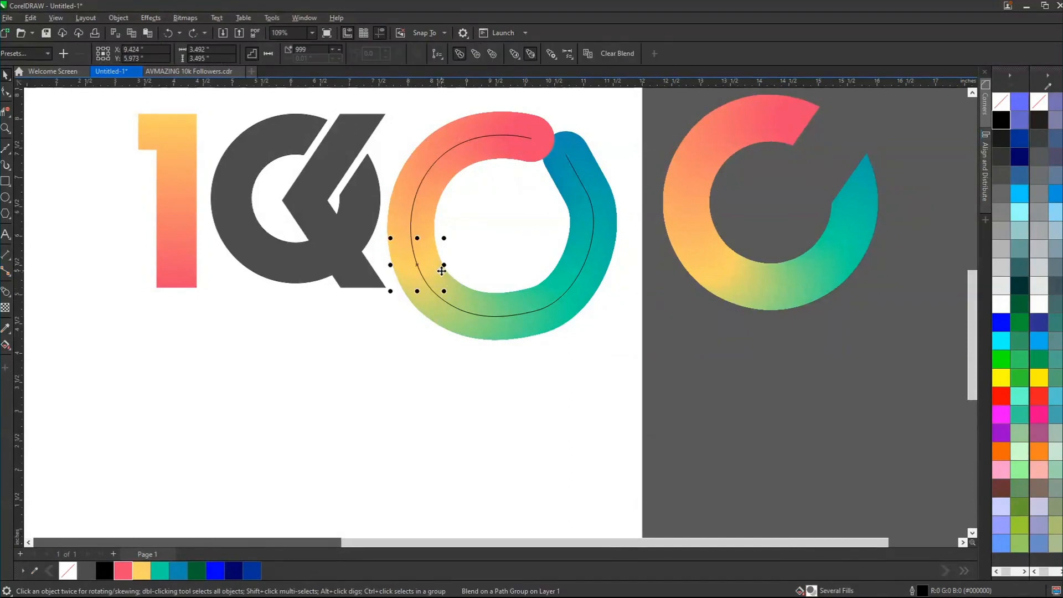
{"action": "left_click", "coordinate": [441, 274]}
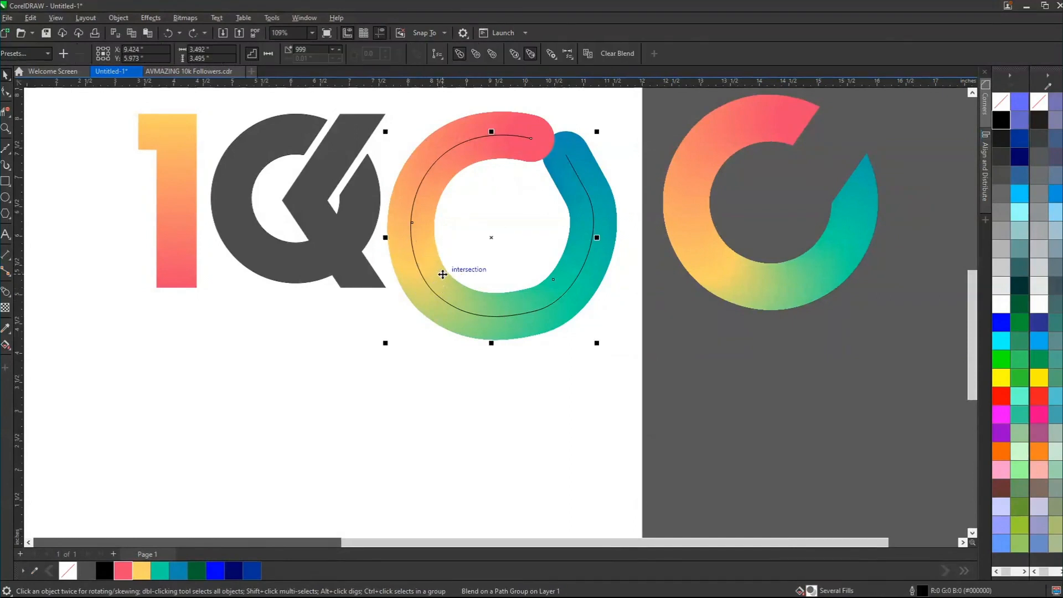
{"action": "left_click", "coordinate": [446, 278], "text": "ctrl"}
{"action": "left_click_drag", "start_coordinate": [445, 277], "coordinate": [441, 295]}
{"action": "key", "text": "ctrl+z"}
Step: Try to move the gradient blend by itself onto the 10K lettering and undo the move
{"action": "left_click", "coordinate": [510, 314]}
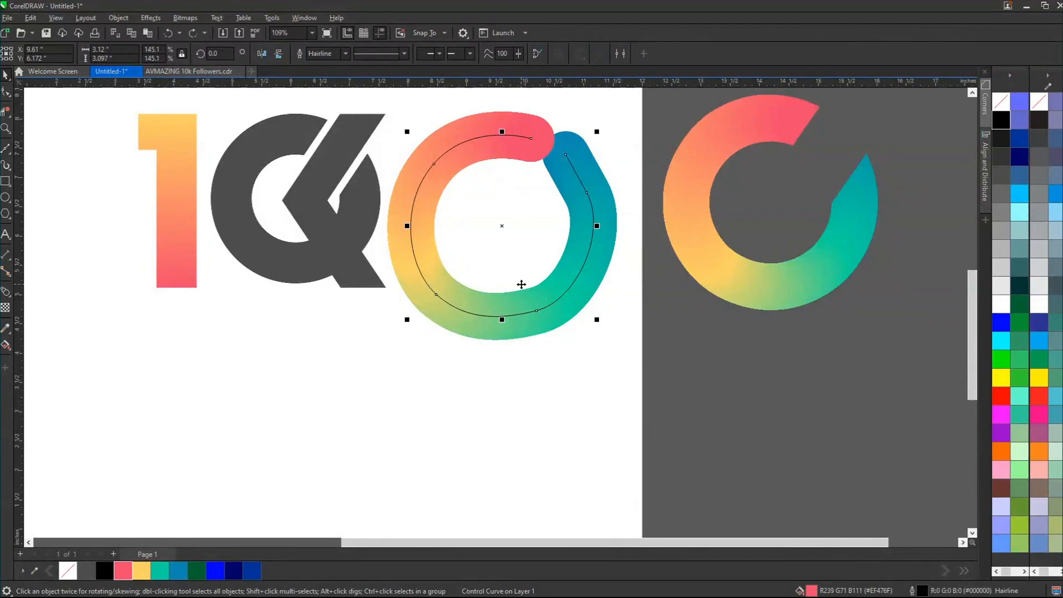
{"action": "scroll", "coordinate": [521, 286], "scroll_direction": "down", "scroll_amount": 1}
{"action": "left_click", "coordinate": [721, 340]}
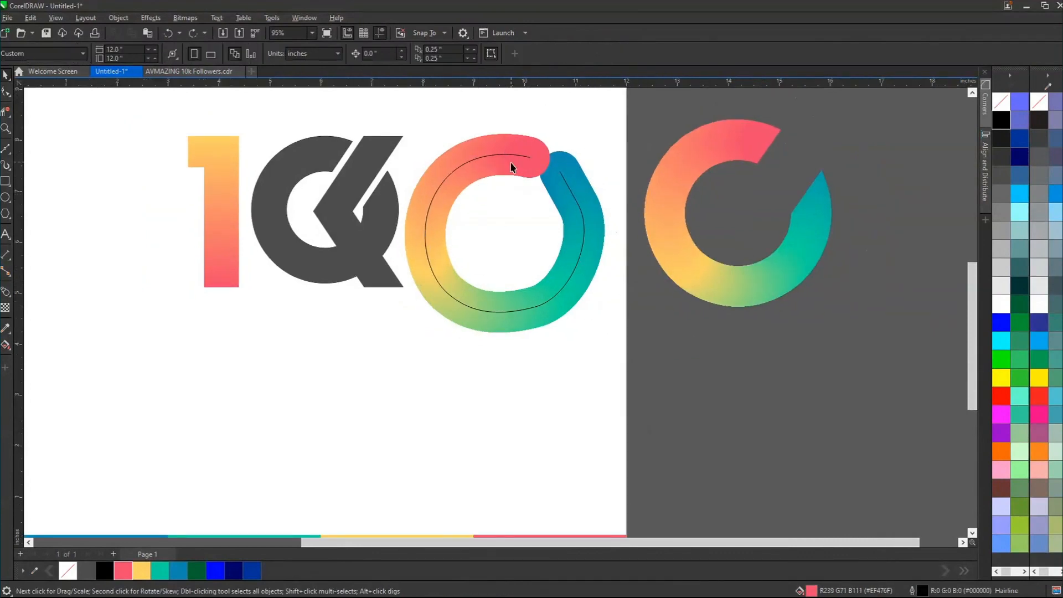
{"action": "left_click", "coordinate": [525, 159]}
{"action": "left_click", "coordinate": [448, 162]}
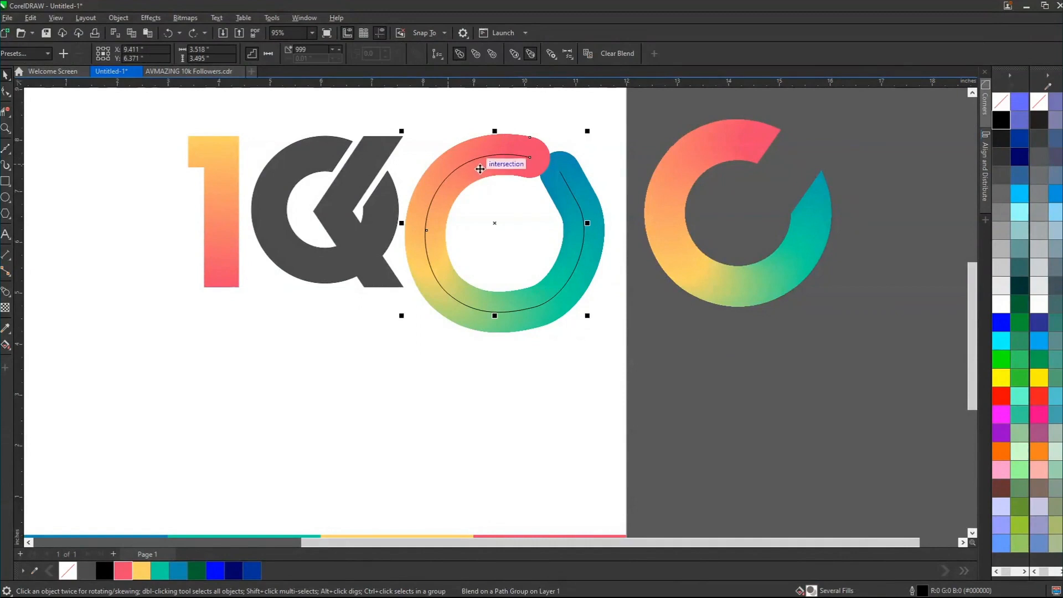
{"action": "left_click_drag", "start_coordinate": [479, 169], "coordinate": [295, 133]}
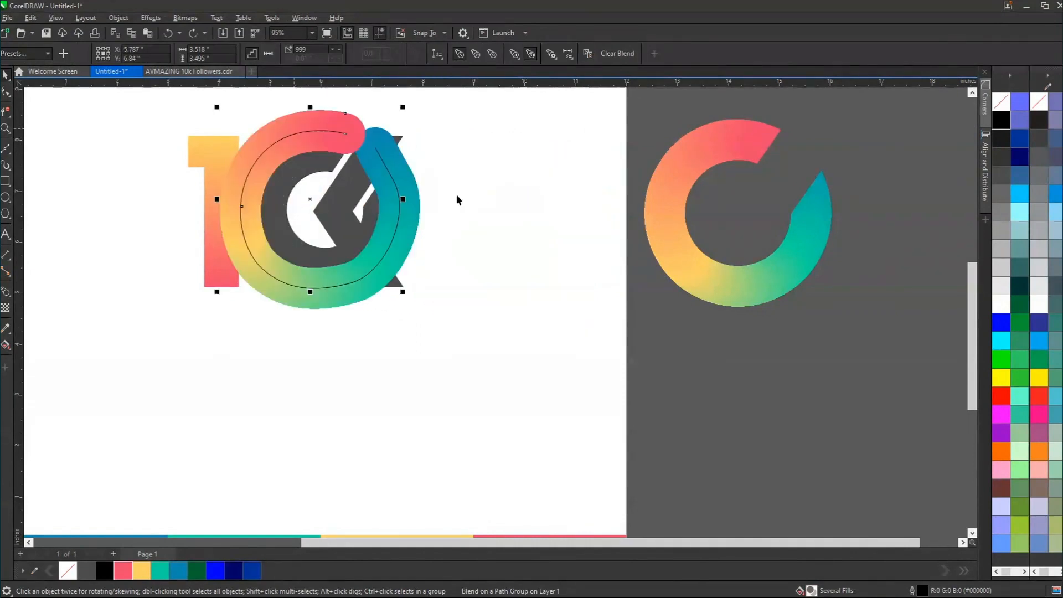
{"action": "key", "text": "ctrl+z"}
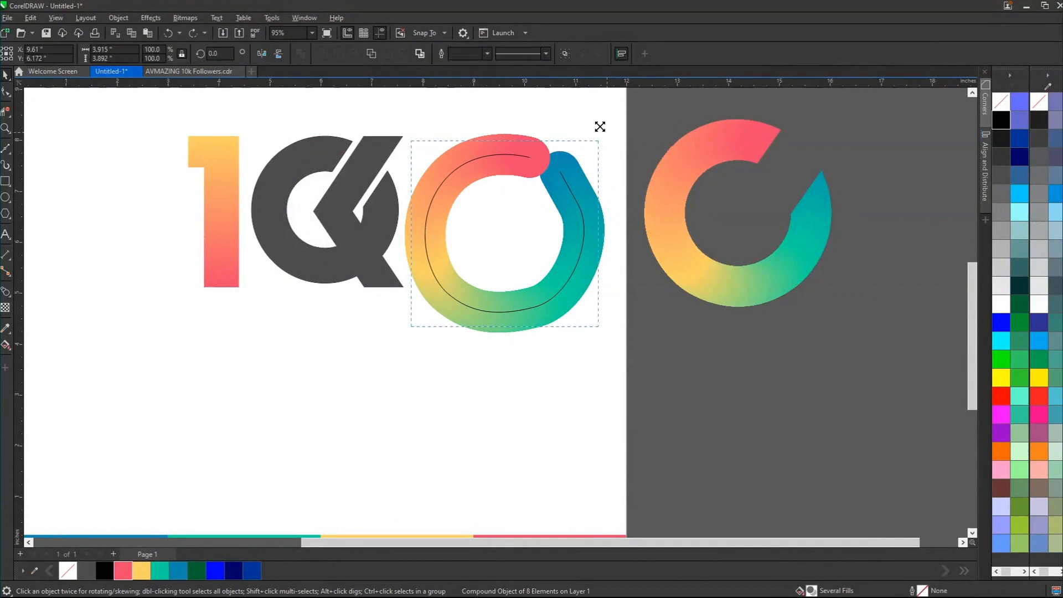
Step: Scale the whole gradient ring with its path down to about 2.8 inches wide and place it over the lettering's dark circle
{"action": "left_click_drag", "start_coordinate": [600, 126], "coordinate": [590, 134]}
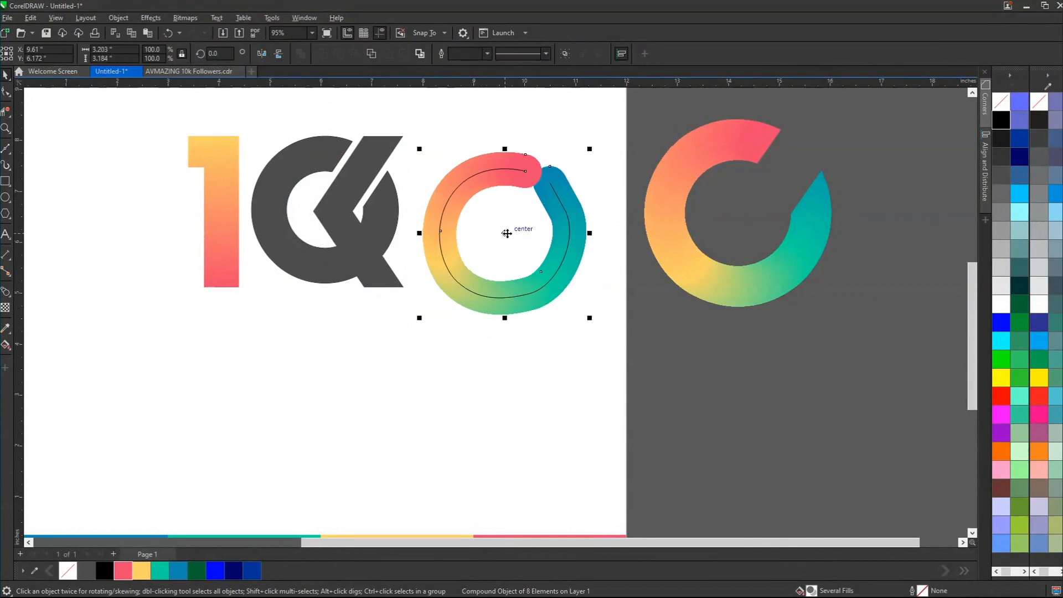
{"action": "left_click_drag", "start_coordinate": [441, 229], "coordinate": [333, 208]}
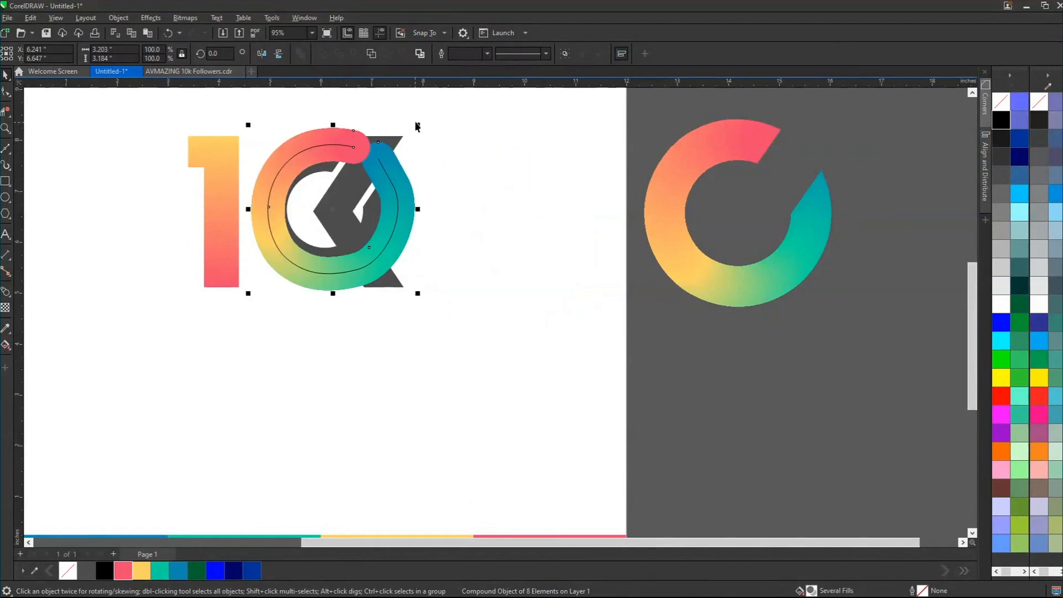
{"action": "left_click_drag", "start_coordinate": [418, 125], "coordinate": [417, 145]}
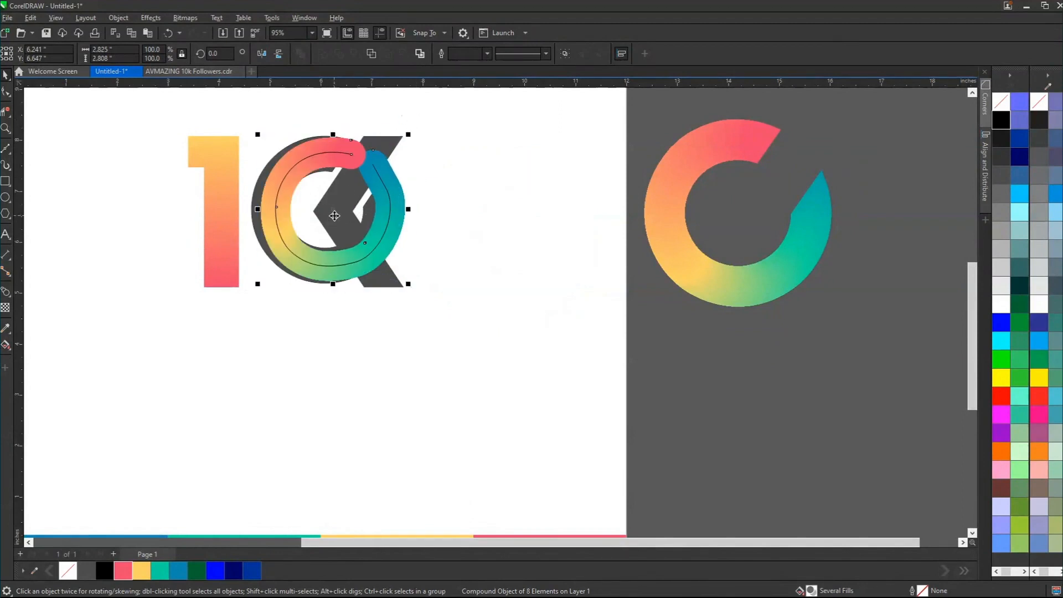
{"action": "left_click_drag", "start_coordinate": [334, 215], "coordinate": [323, 216]}
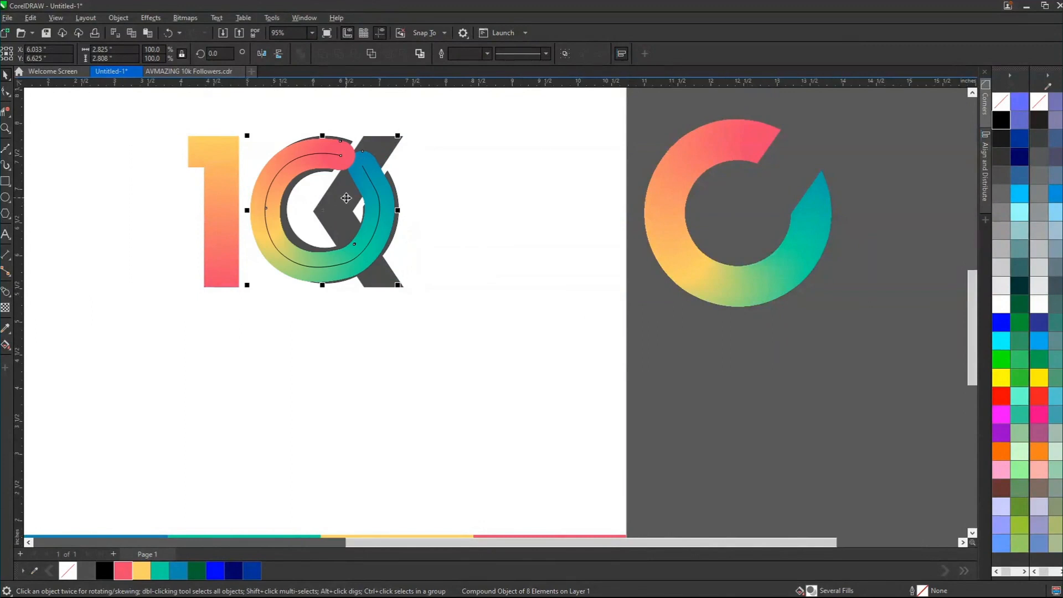
Step: Enlarge the ring to about 2.9 inches wide and fine-tune its corners to match the dark circle's outer edge
{"action": "scroll", "coordinate": [343, 197], "scroll_direction": "up", "scroll_amount": 1}
{"action": "left_click_drag", "start_coordinate": [414, 118], "coordinate": [417, 114]}
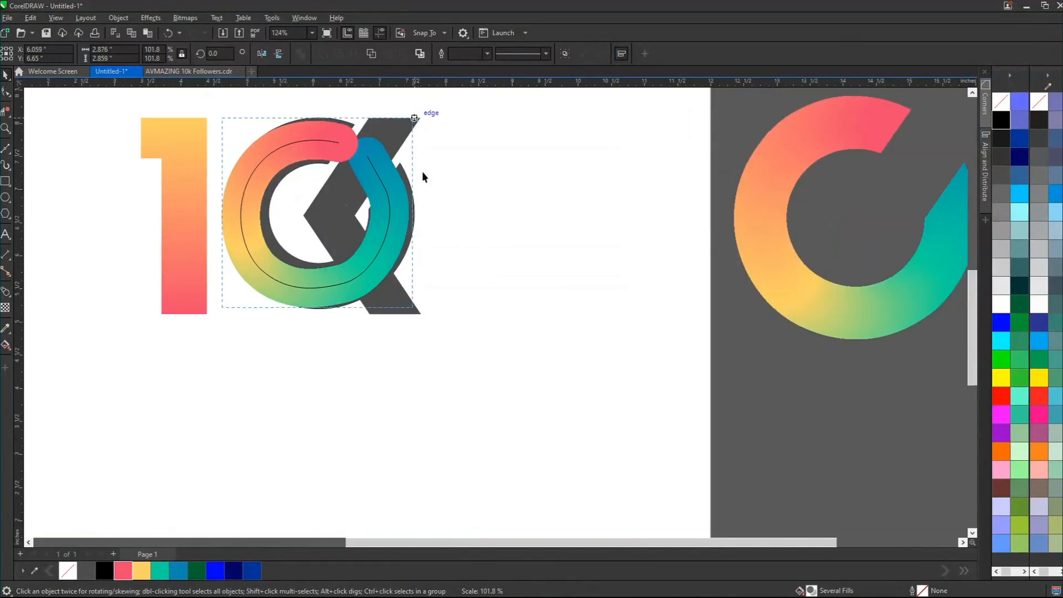
{"action": "left_click_drag", "start_coordinate": [417, 312], "coordinate": [419, 313]}
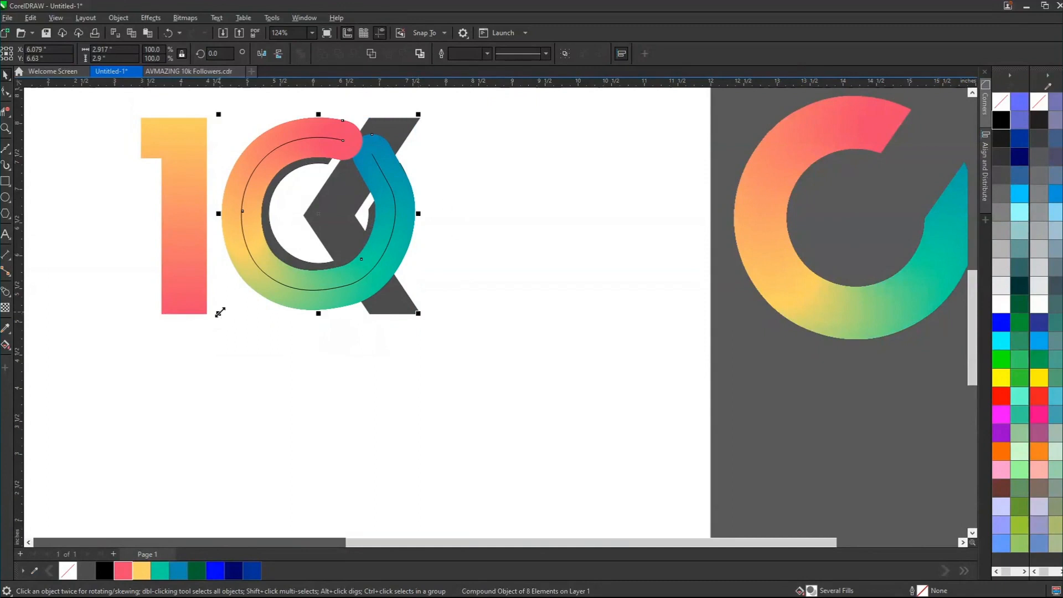
{"action": "left_click_drag", "start_coordinate": [219, 312], "coordinate": [221, 311]}
{"action": "left_click", "coordinate": [470, 208]}
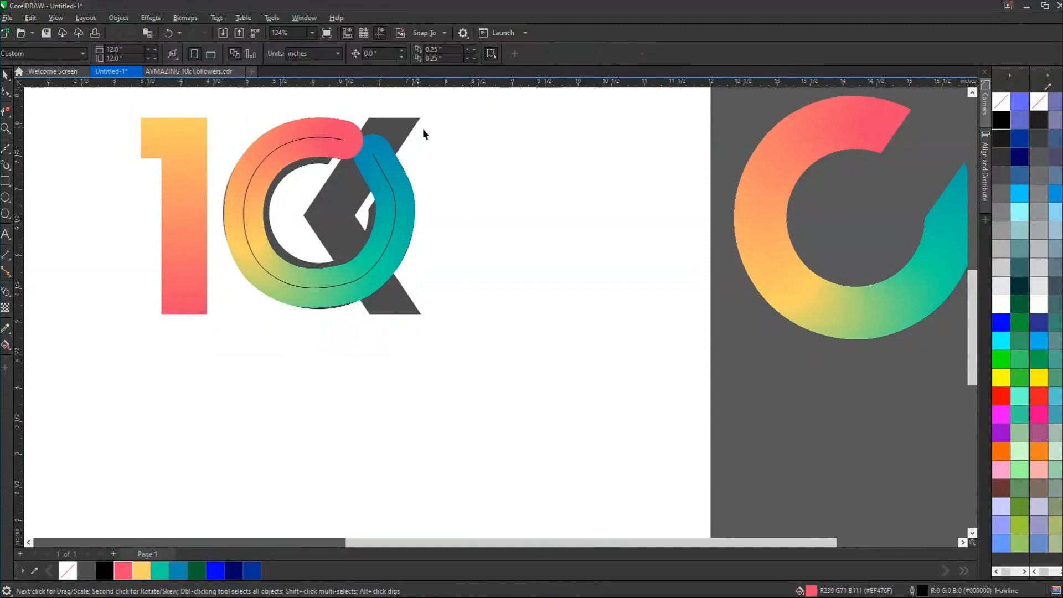
Step: Enlarge the pink control circle to about 0.82 inches and the yellow one to about 0.75 inches to thicken the ring
{"action": "left_click", "coordinate": [357, 131]}
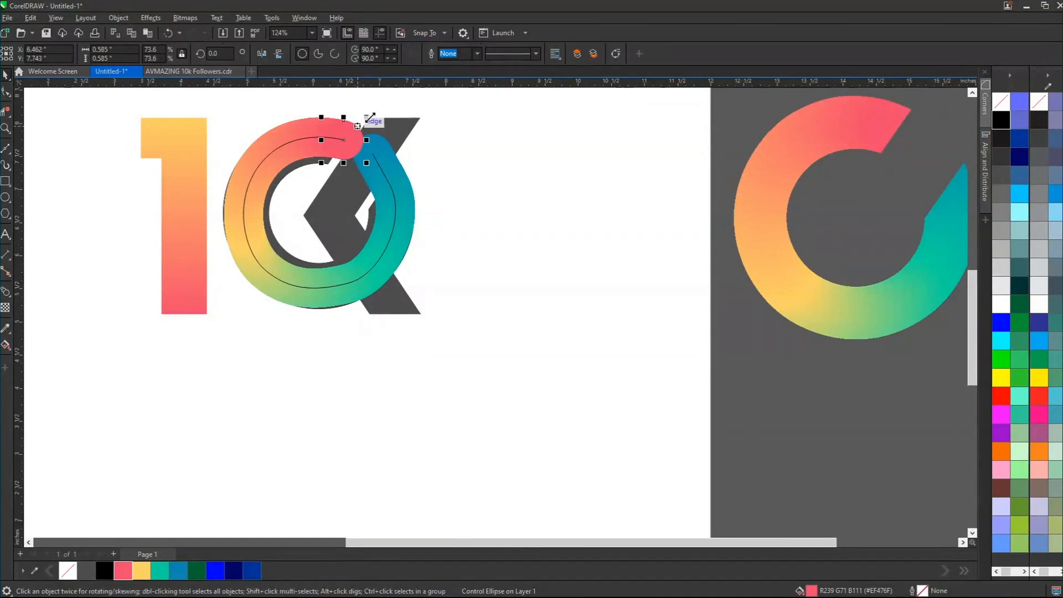
{"action": "left_click_drag", "start_coordinate": [378, 108], "coordinate": [375, 110]}
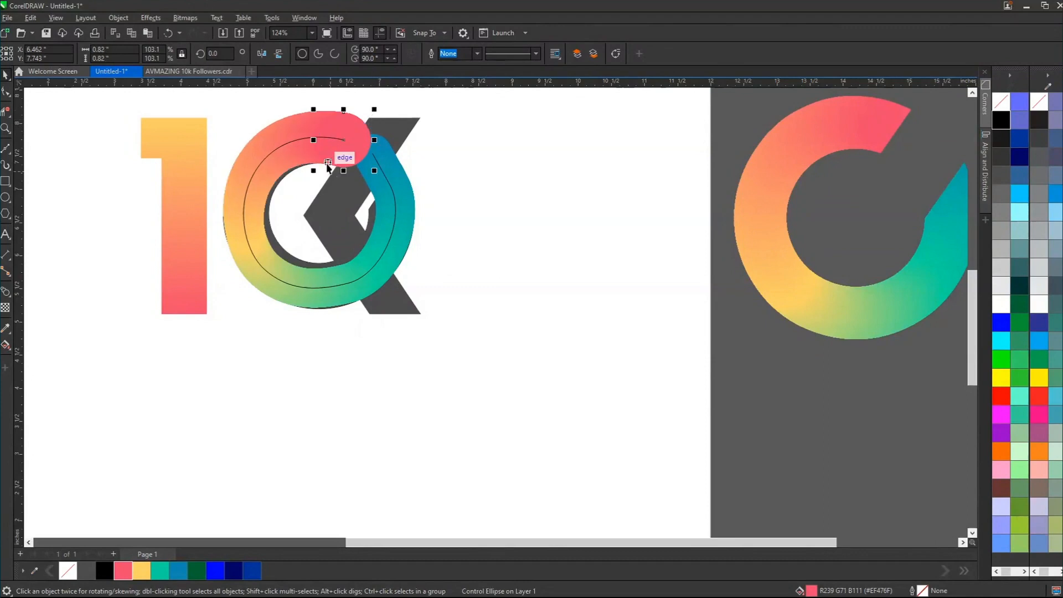
{"action": "left_click", "coordinate": [257, 236]}
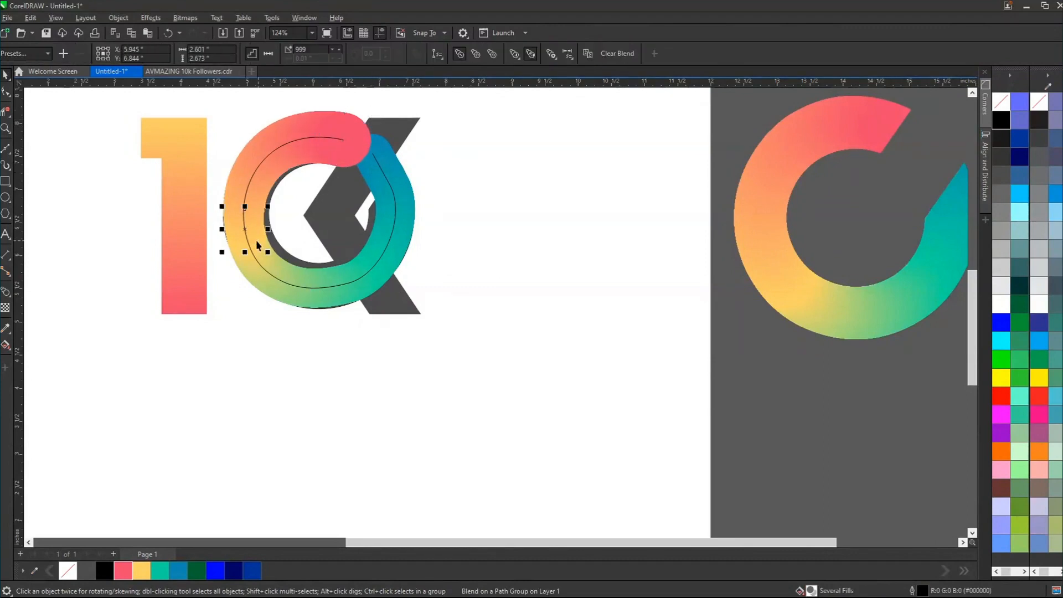
{"action": "left_click_drag", "start_coordinate": [268, 206], "coordinate": [273, 201]}
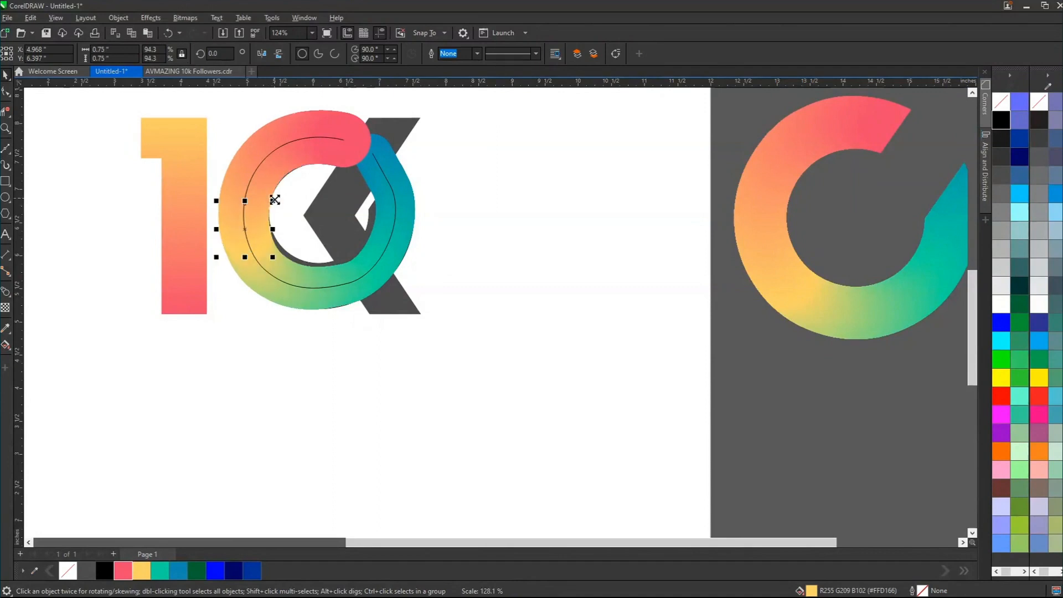
Step: Enlarge the green and blue control circles so the right half of the ring covers the dark circle
{"action": "left_click", "coordinate": [359, 282]}
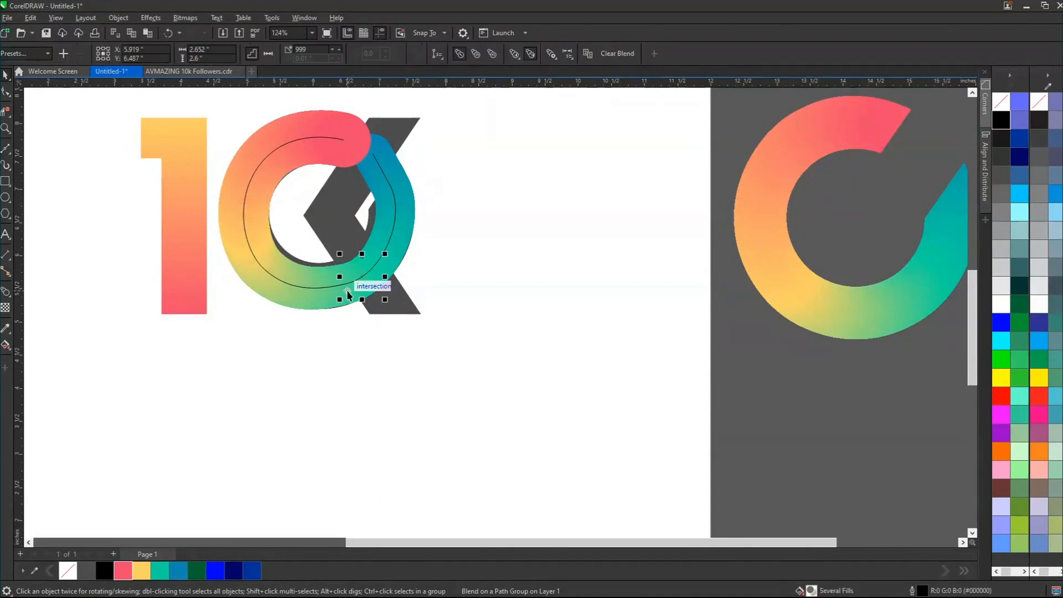
{"action": "left_click_drag", "start_coordinate": [386, 254], "coordinate": [393, 246]}
{"action": "left_click", "coordinate": [384, 145]}
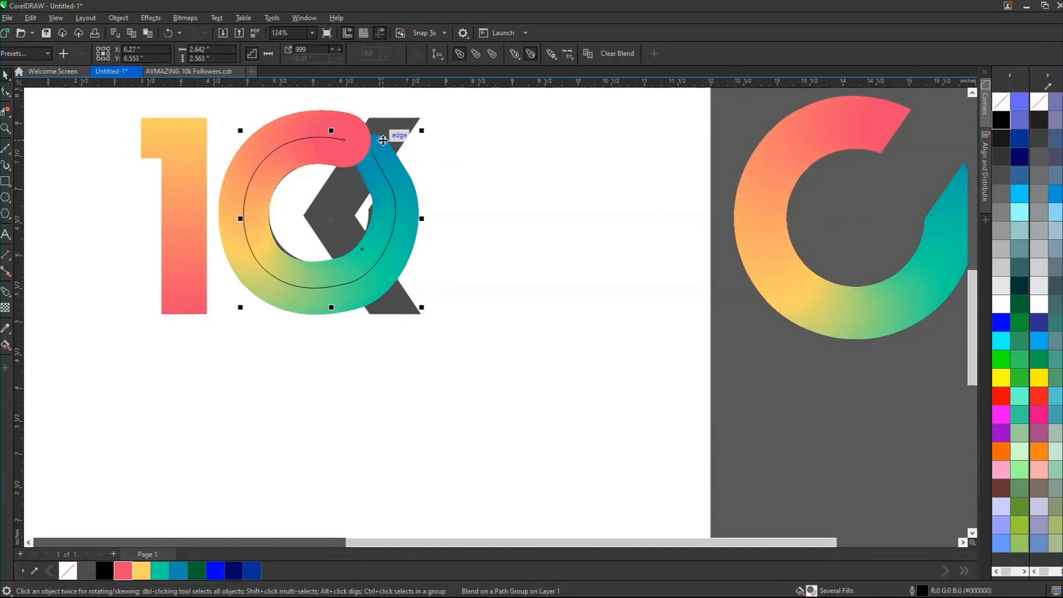
{"action": "left_click_drag", "start_coordinate": [391, 131], "coordinate": [404, 114]}
{"action": "left_click", "coordinate": [474, 192]}
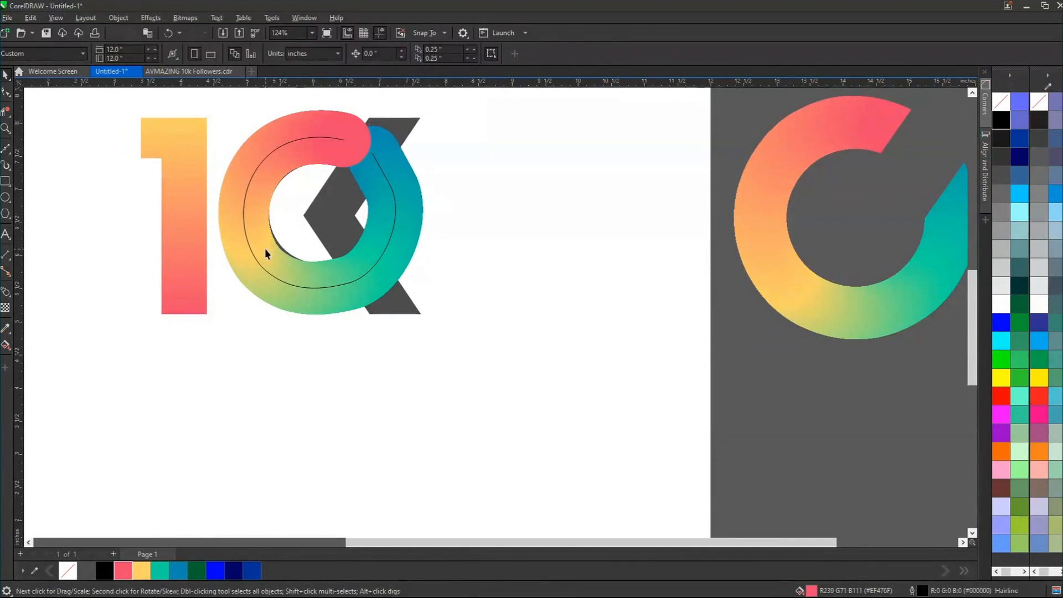
Step: Shift the lower-left node of the ring's path slightly inward to cover the dark inner edge
{"action": "left_click", "coordinate": [258, 260]}
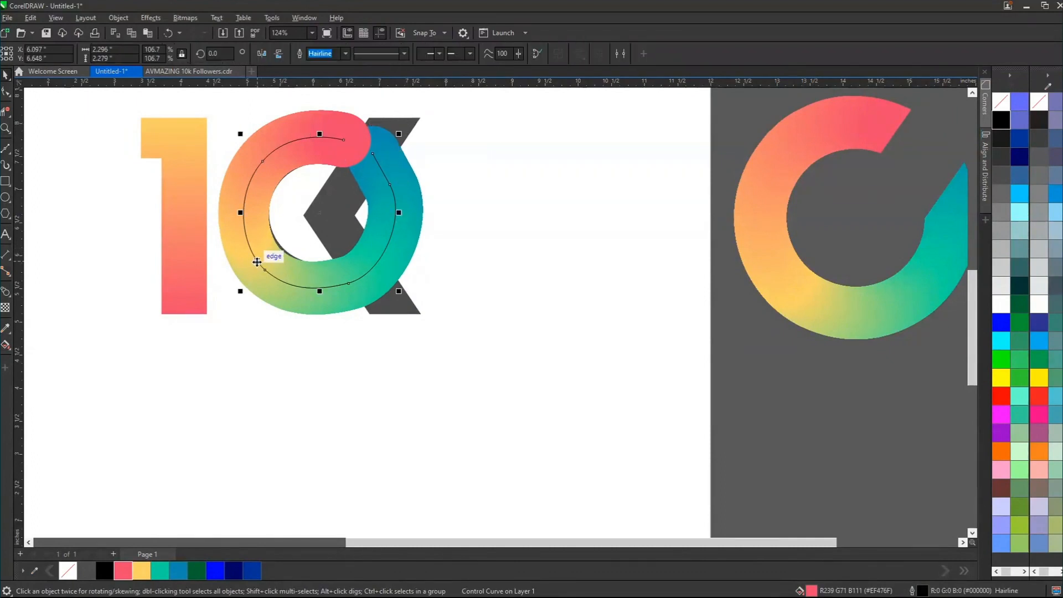
{"action": "scroll", "coordinate": [283, 221], "scroll_direction": "up", "scroll_amount": 2}
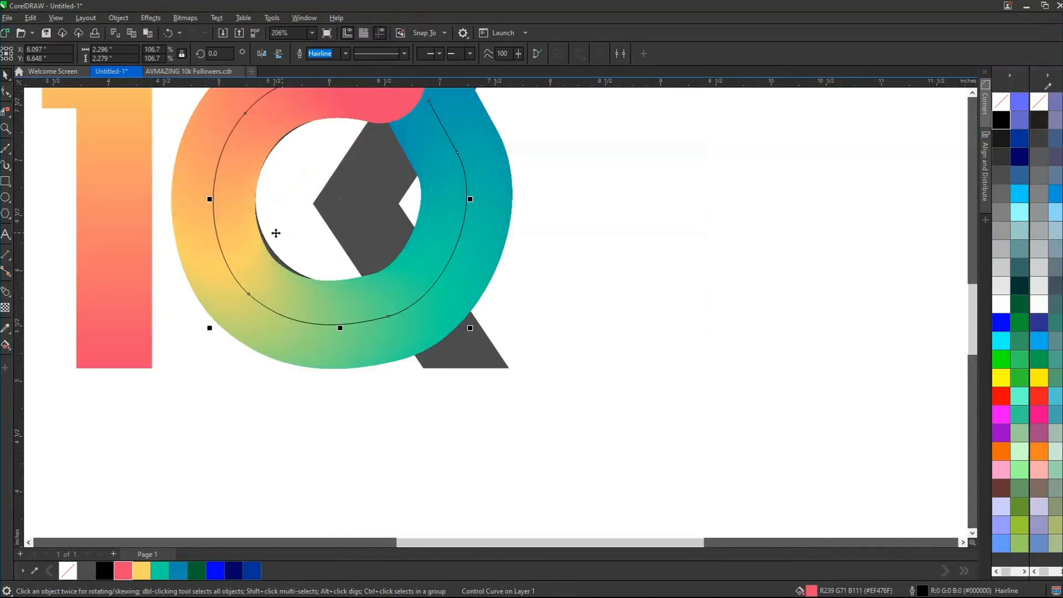
{"action": "key", "text": "F10"}
{"action": "left_click", "coordinate": [249, 295]}
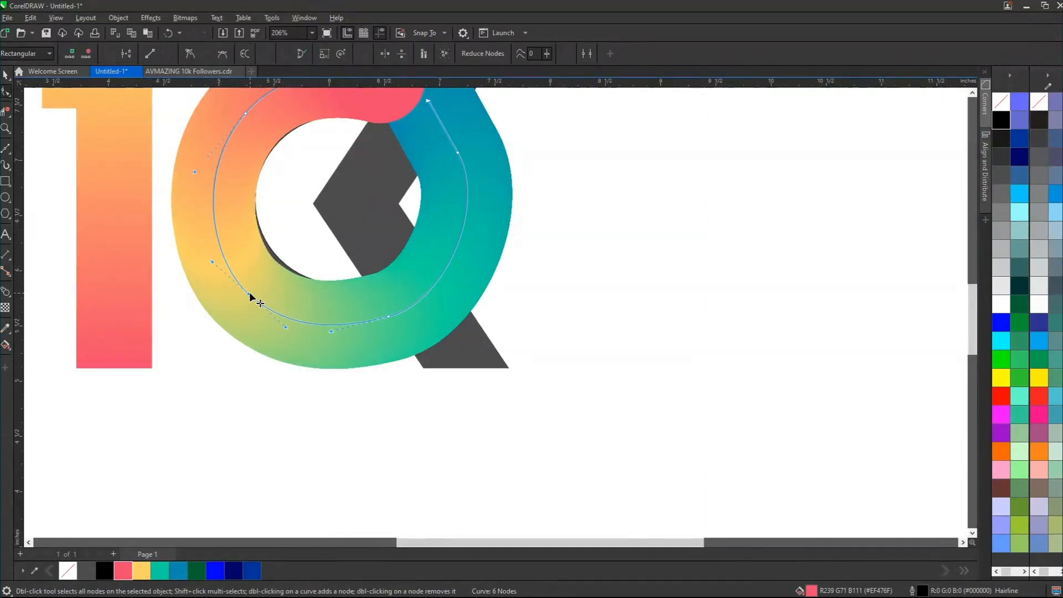
{"action": "left_click_drag", "start_coordinate": [249, 294], "coordinate": [268, 297]}
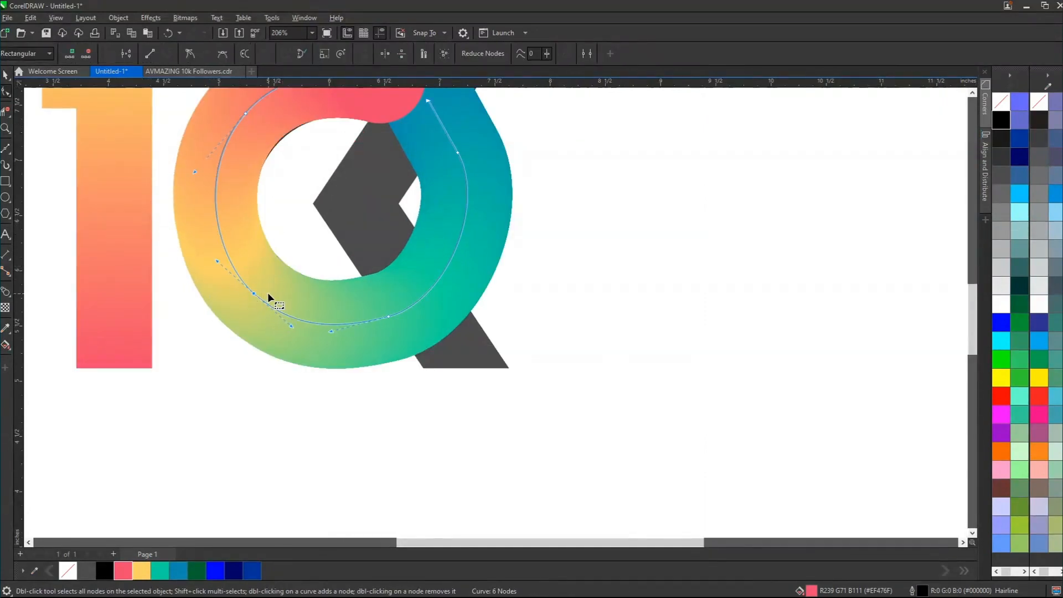
Step: Nudge the upper-left node of the ring's path inward to cover the remaining dark edge, and select the blend
{"action": "scroll", "coordinate": [280, 291], "scroll_direction": "down", "scroll_amount": 2}
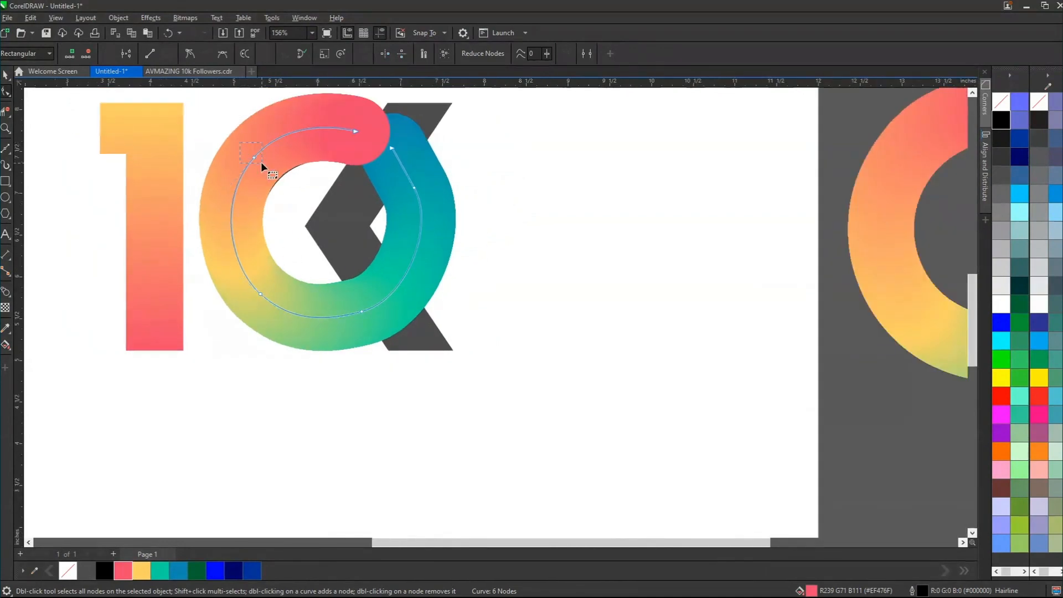
{"action": "left_click", "coordinate": [254, 157]}
{"action": "left_click_drag", "start_coordinate": [255, 157], "coordinate": [257, 160]}
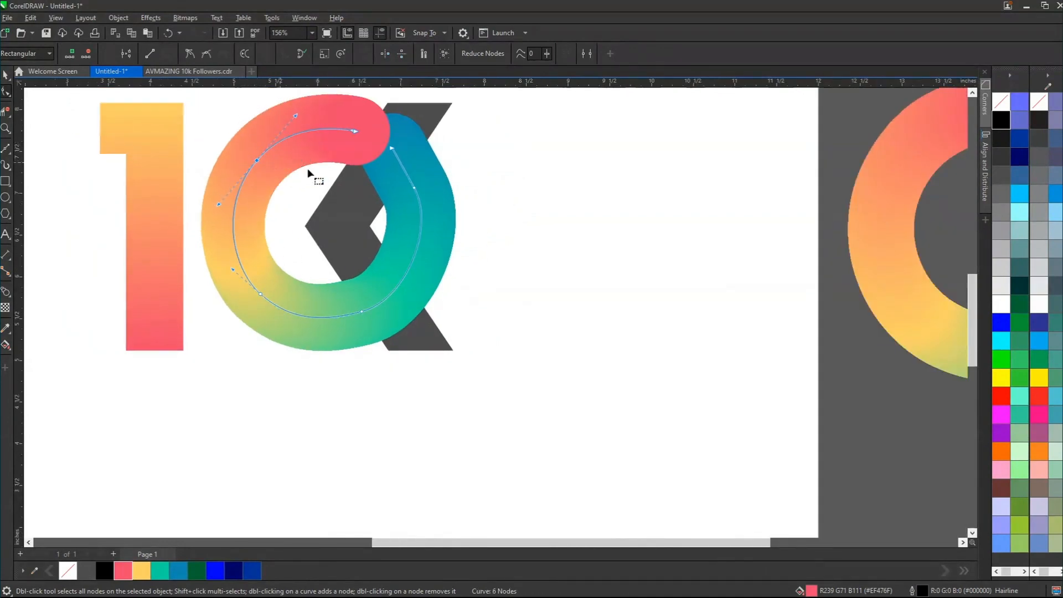
{"action": "key", "text": "space"}
{"action": "left_click", "coordinate": [434, 160]}
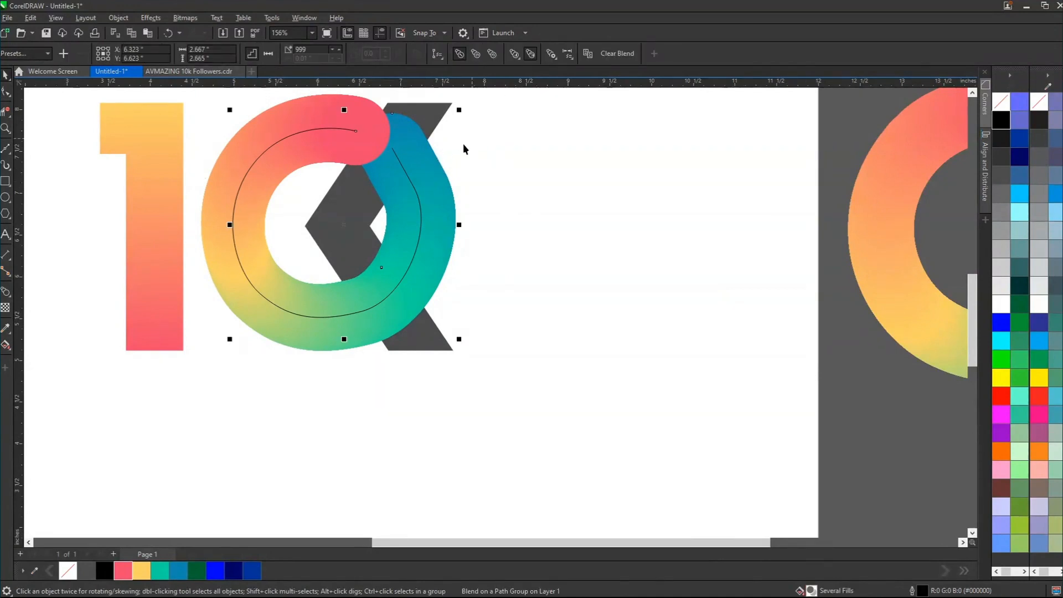
Step: Break all three blends of the gradient ring apart into separate groups, circles and path
{"action": "right_click", "coordinate": [440, 186]}
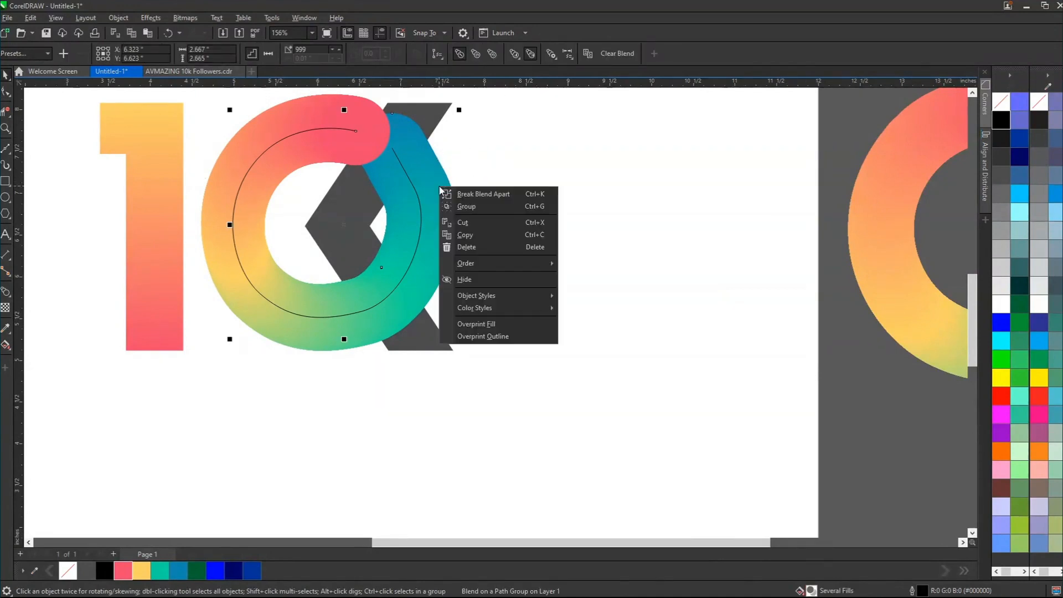
{"action": "left_click", "coordinate": [479, 193]}
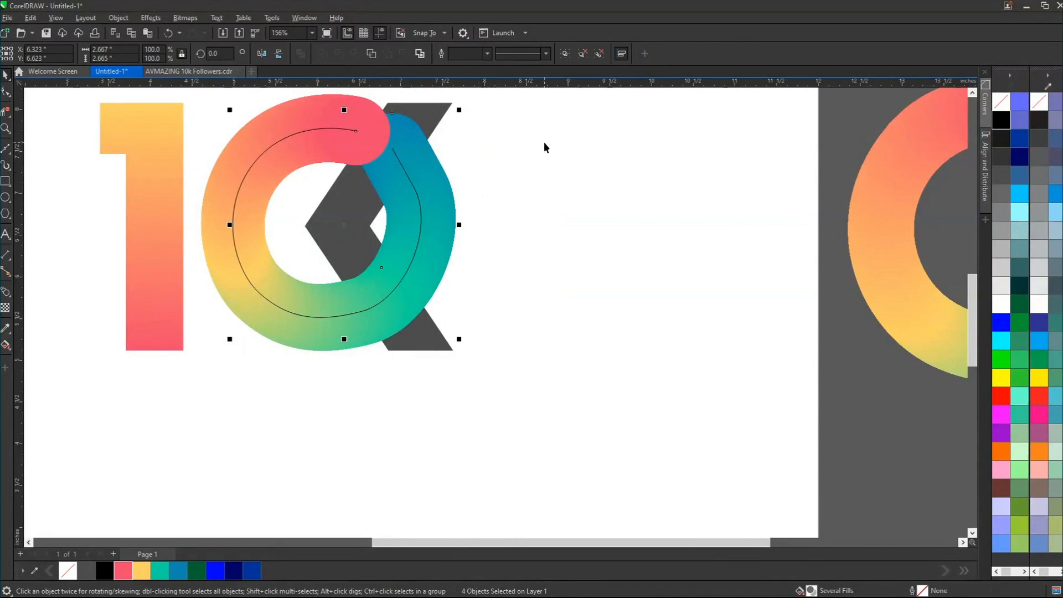
{"action": "right_click", "coordinate": [303, 120]}
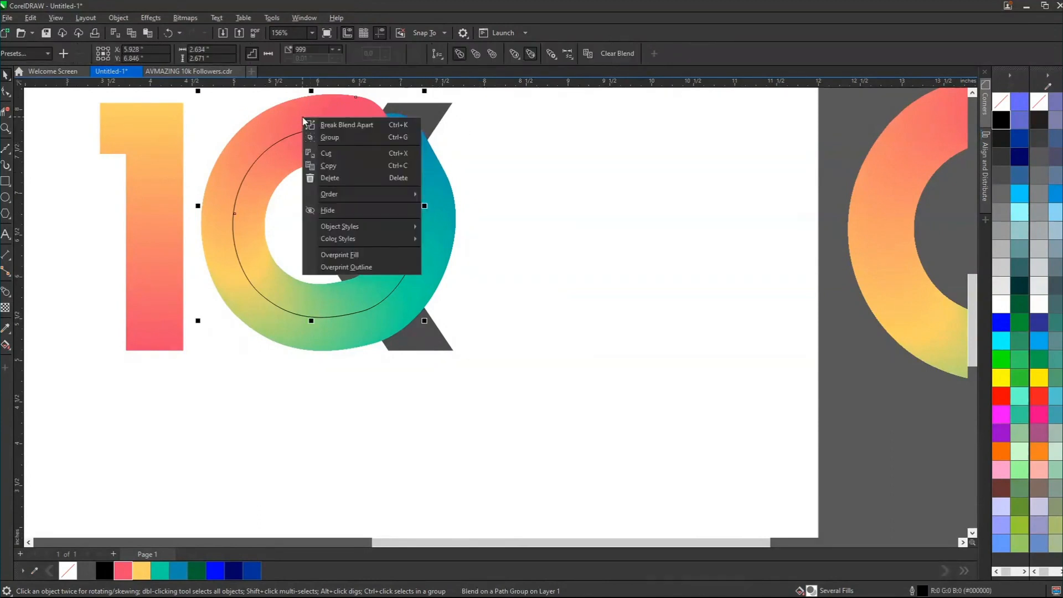
{"action": "left_click", "coordinate": [361, 127]}
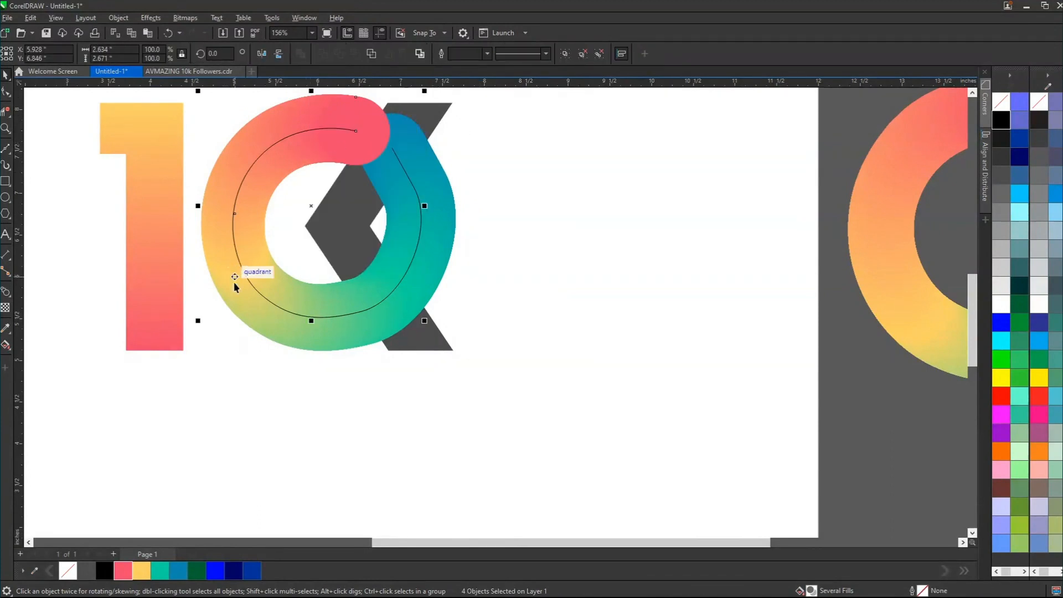
{"action": "right_click", "coordinate": [279, 295]}
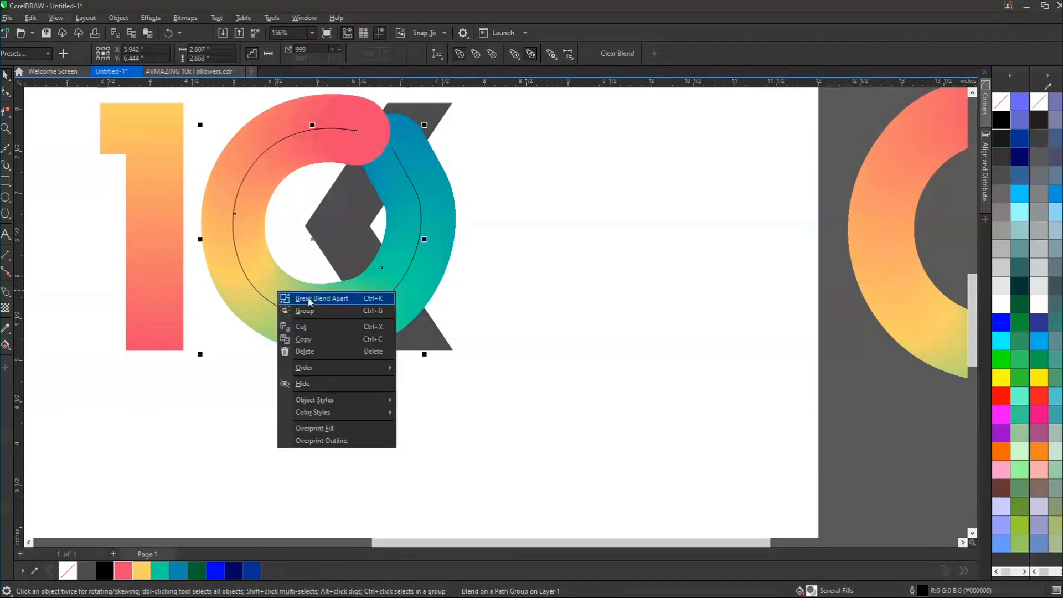
{"action": "left_click", "coordinate": [340, 298]}
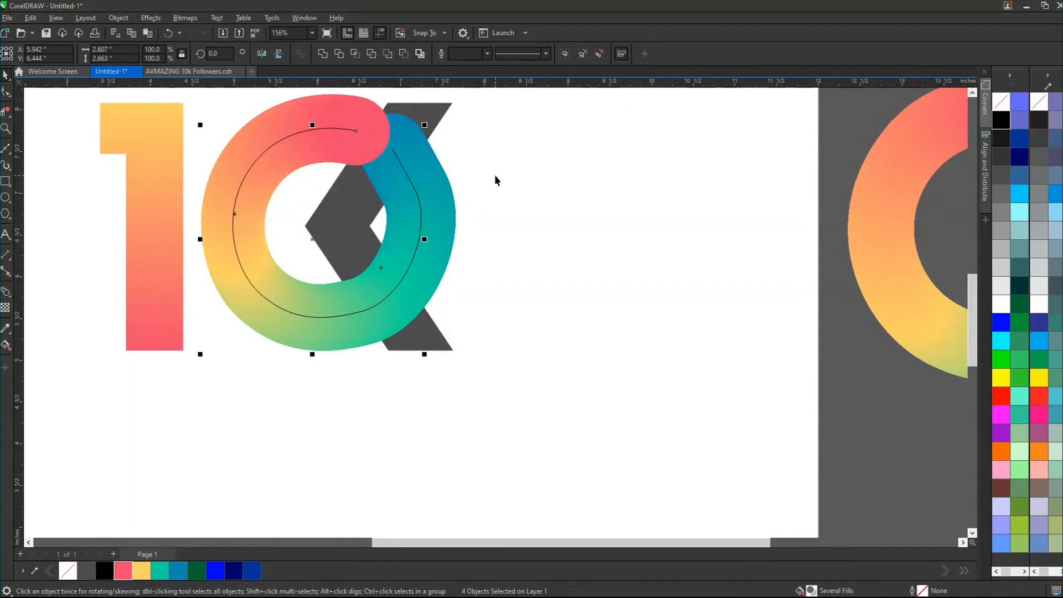
Step: Pull the three separated gradient segments away from the ring, and undo the moves
{"action": "left_click_drag", "start_coordinate": [426, 183], "coordinate": [563, 187]}
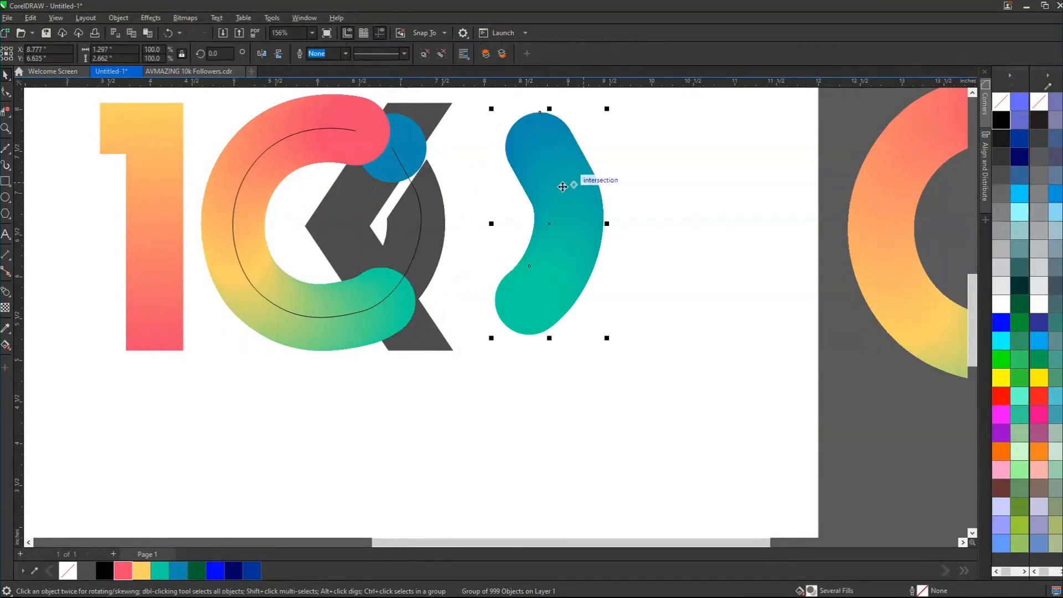
{"action": "left_click_drag", "start_coordinate": [344, 128], "coordinate": [193, 119]}
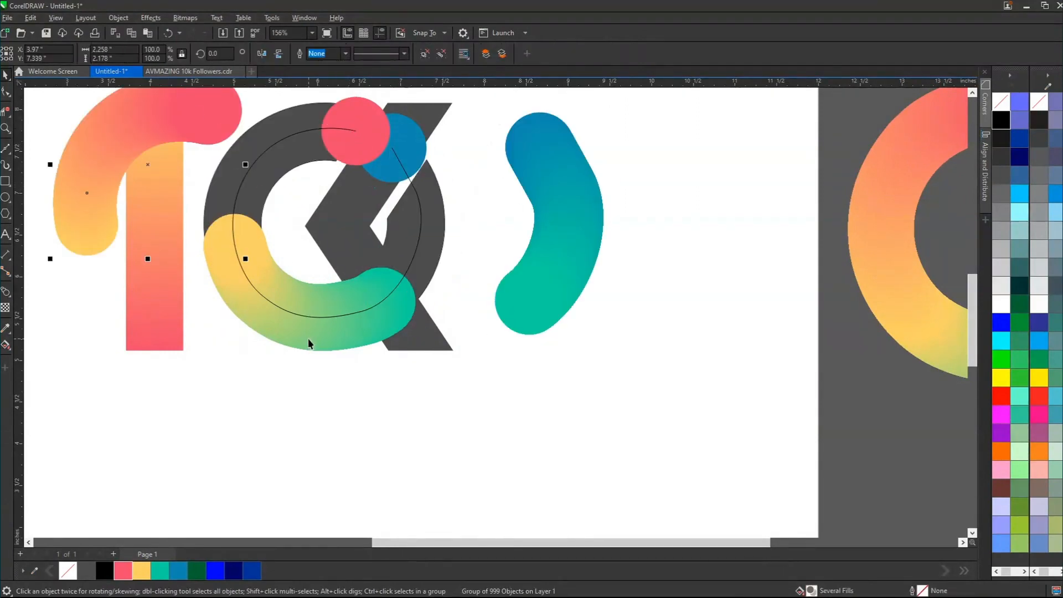
{"action": "left_click_drag", "start_coordinate": [308, 342], "coordinate": [227, 423]}
{"action": "key", "text": "ctrl+z"}
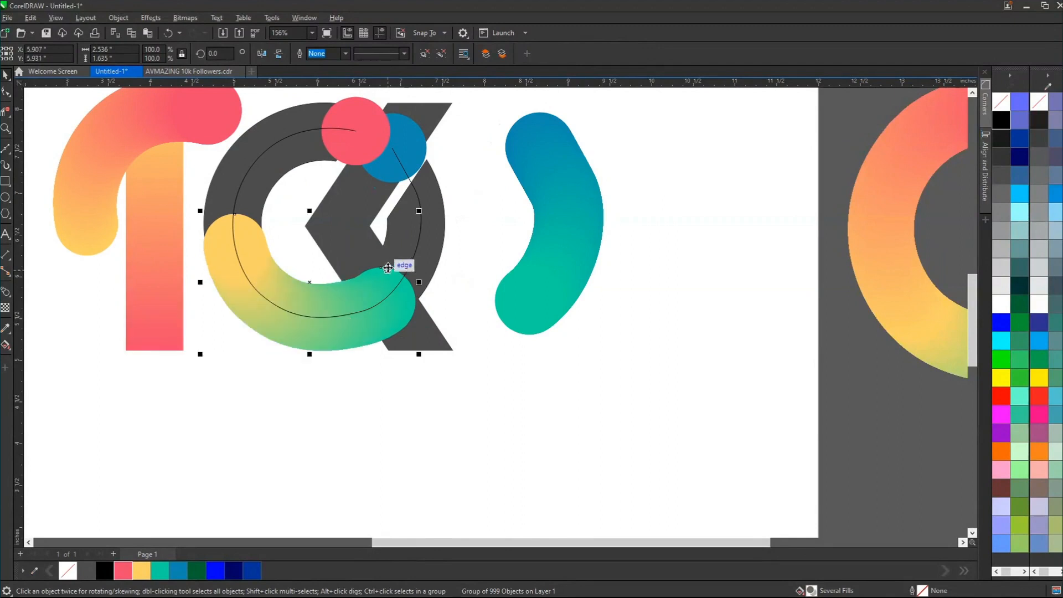
{"action": "key", "text": "ctrl+z"}
{"action": "key", "text": "ctrl+z"}
Step: Move the thin guide path out of the gradient ring and delete it
{"action": "left_click", "coordinate": [513, 191]}
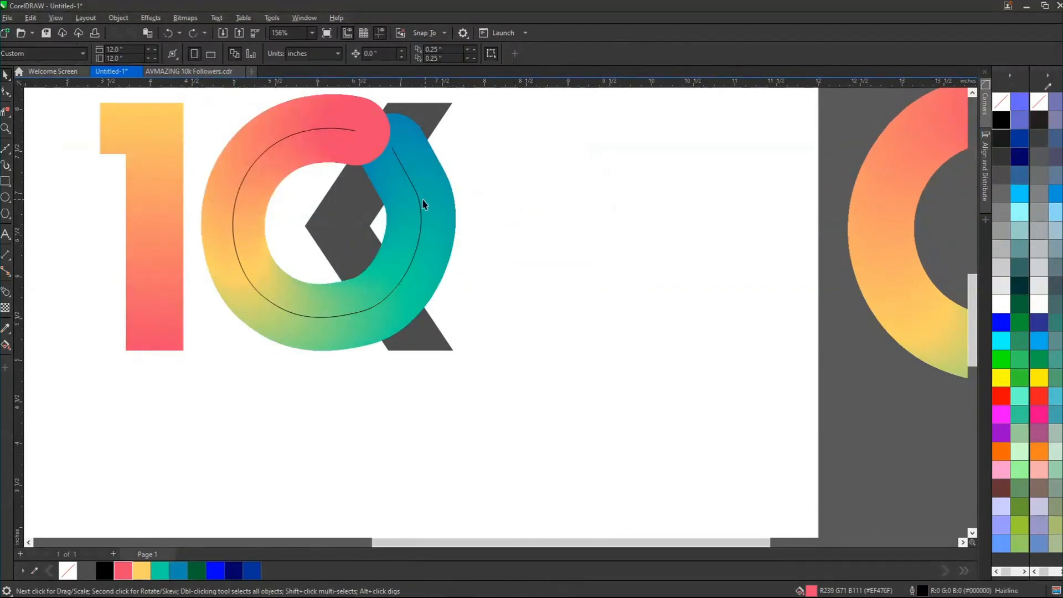
{"action": "left_click_drag", "start_coordinate": [420, 200], "coordinate": [630, 262]}
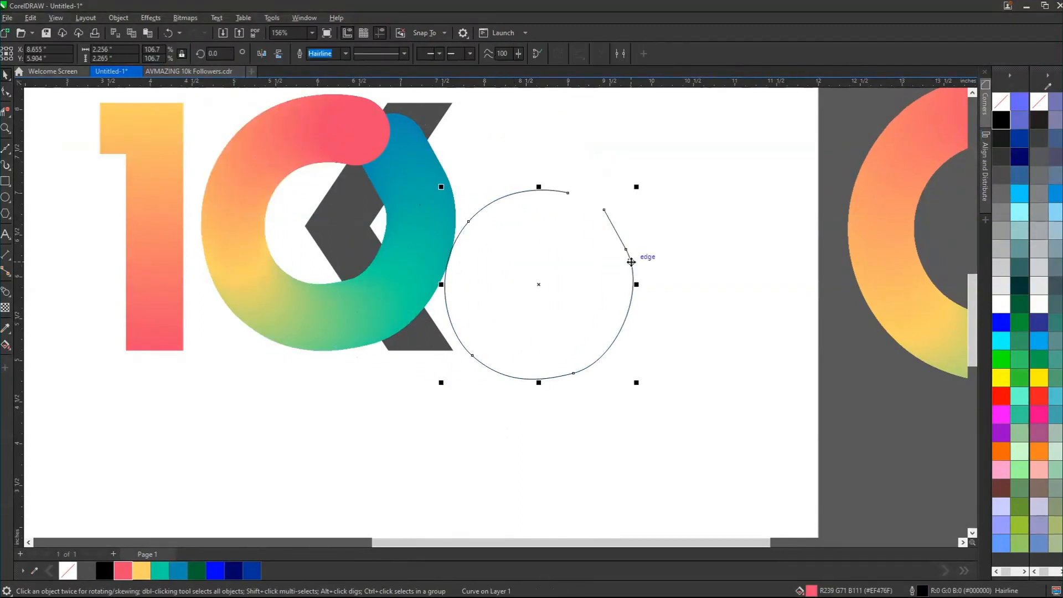
{"action": "key", "text": "Delete"}
Step: Select the ring's four colour circles and three gradient segments and group them into one object
{"action": "left_click", "coordinate": [345, 130]}
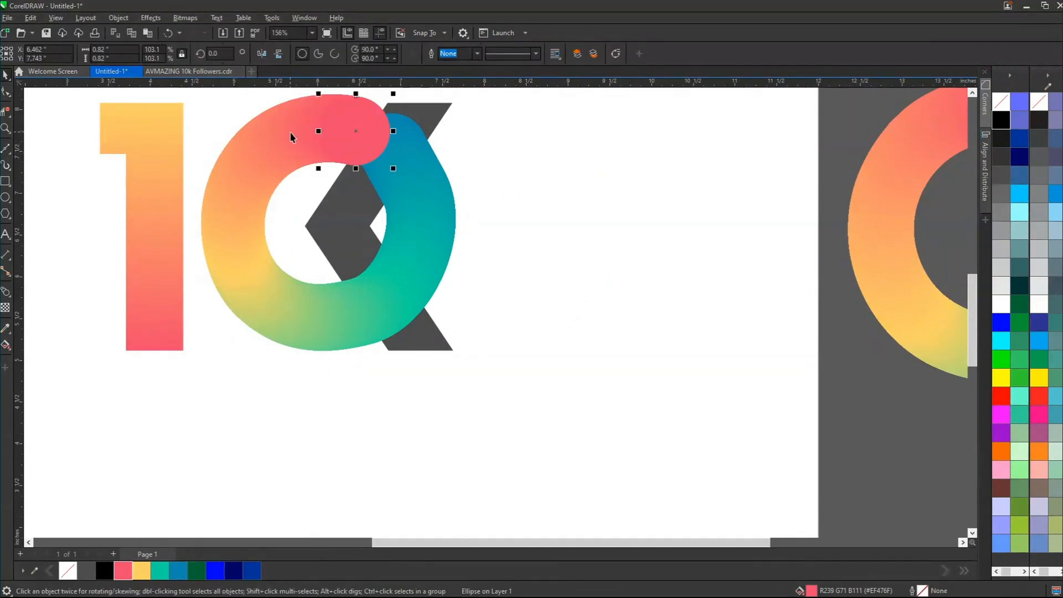
{"action": "left_click", "coordinate": [276, 193], "text": "shift"}
{"action": "left_click", "coordinate": [285, 317], "text": "shift"}
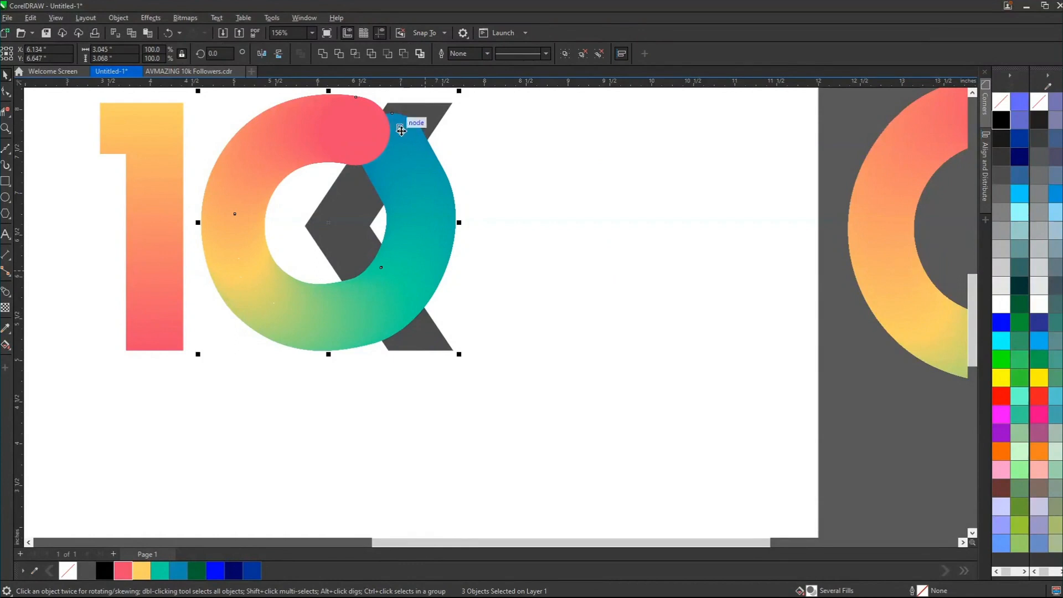
{"action": "left_click_drag", "start_coordinate": [409, 125], "coordinate": [533, 205]}
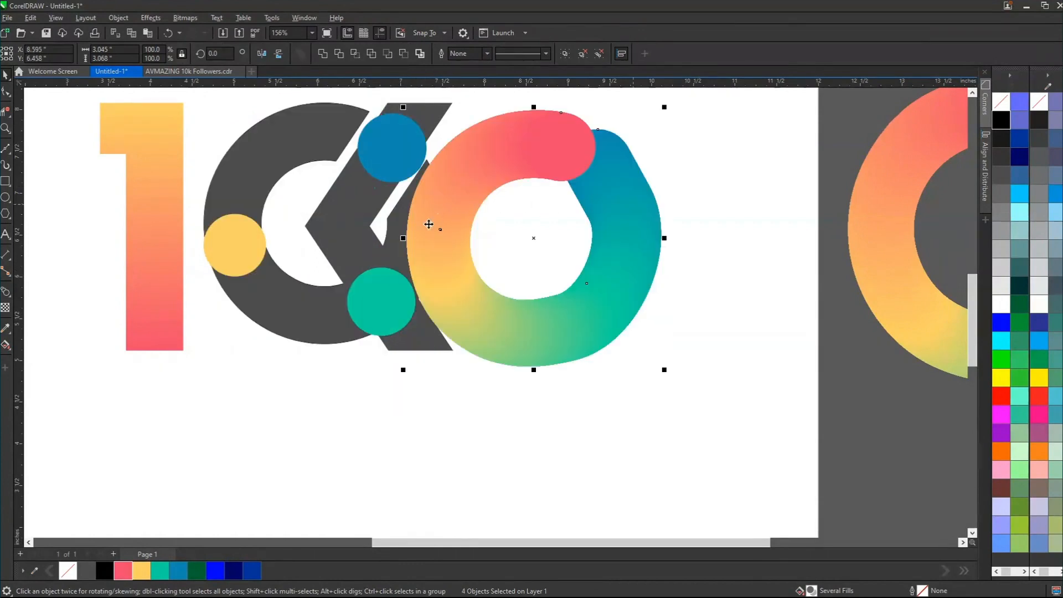
{"action": "key", "text": "ctrl+z"}
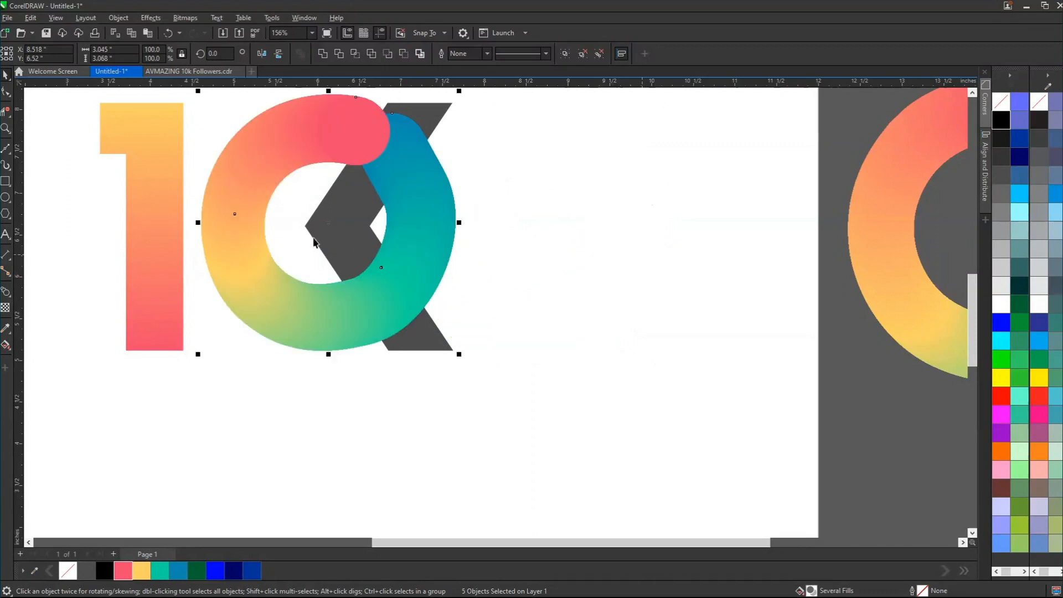
{"action": "key", "text": "ctrl+z"}
{"action": "left_click_drag", "start_coordinate": [162, 187], "coordinate": [604, 313]}
{"action": "key", "text": "ctrl+z"}
{"action": "left_click_drag", "start_coordinate": [349, 91], "coordinate": [771, 250]}
{"action": "key", "text": "ctrl+z"}
{"action": "left_click", "coordinate": [566, 54]}
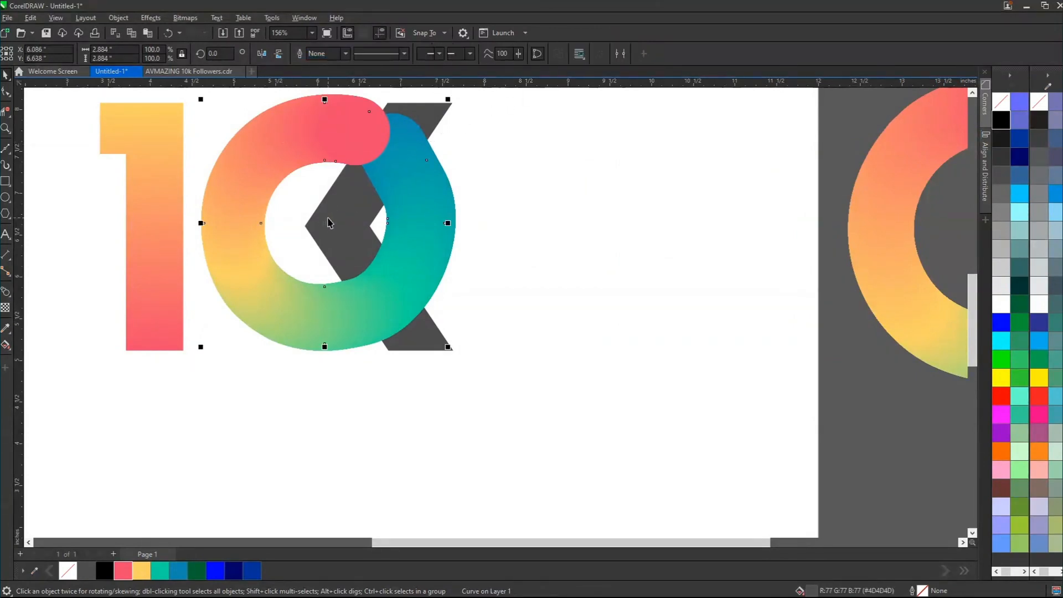
Step: Bring the dark circle in front of the gradient ring group and intersect the two shapes
{"action": "left_click", "coordinate": [570, 155]}
{"action": "left_click", "coordinate": [330, 145]}
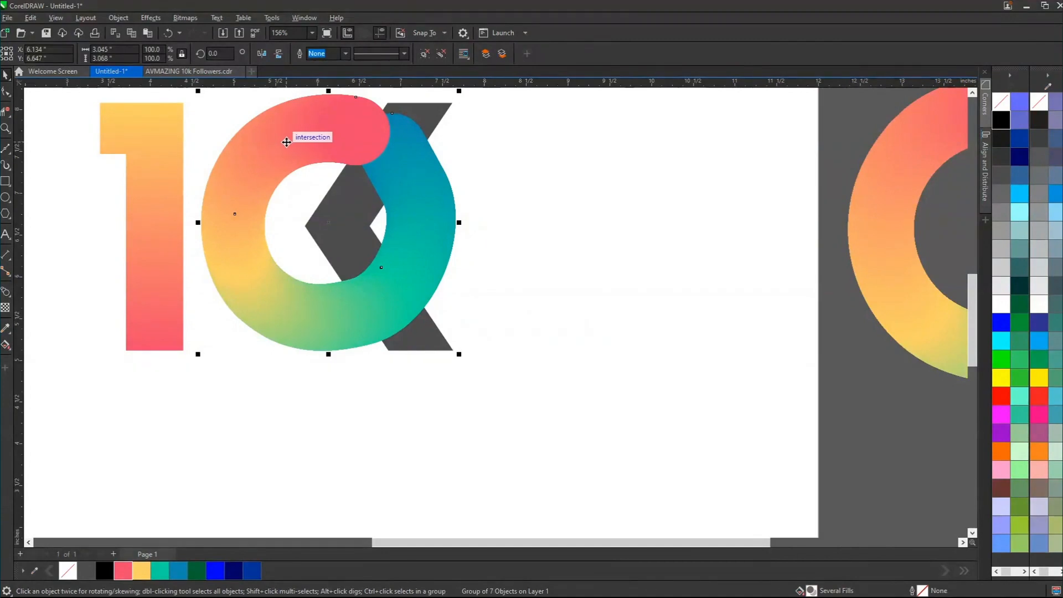
{"action": "left_click_drag", "start_coordinate": [328, 223], "coordinate": [570, 214]}
{"action": "key", "text": "ctrl+z"}
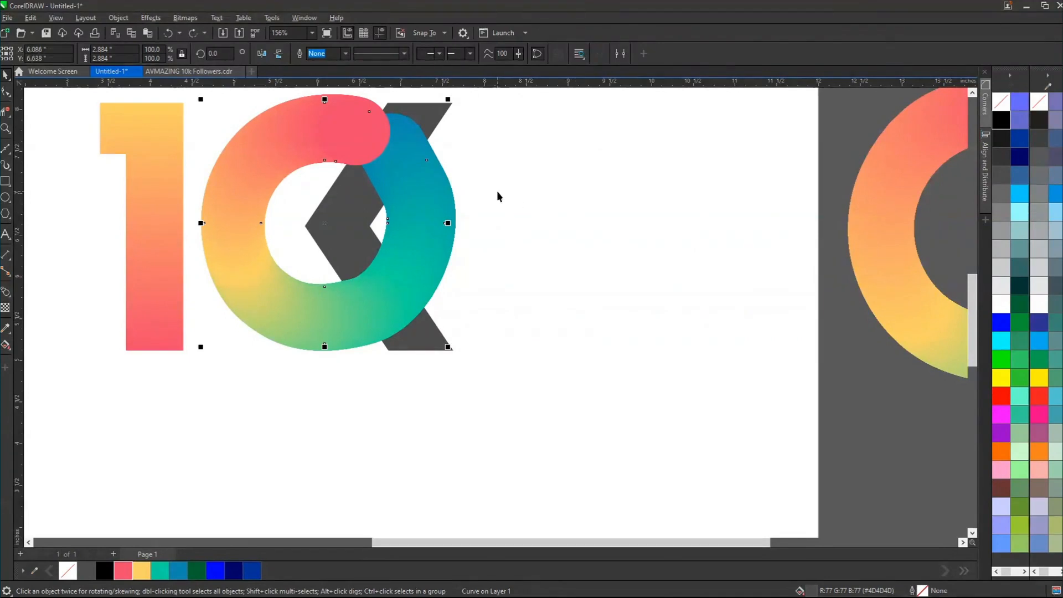
{"action": "key", "text": "shift+Page_Up"}
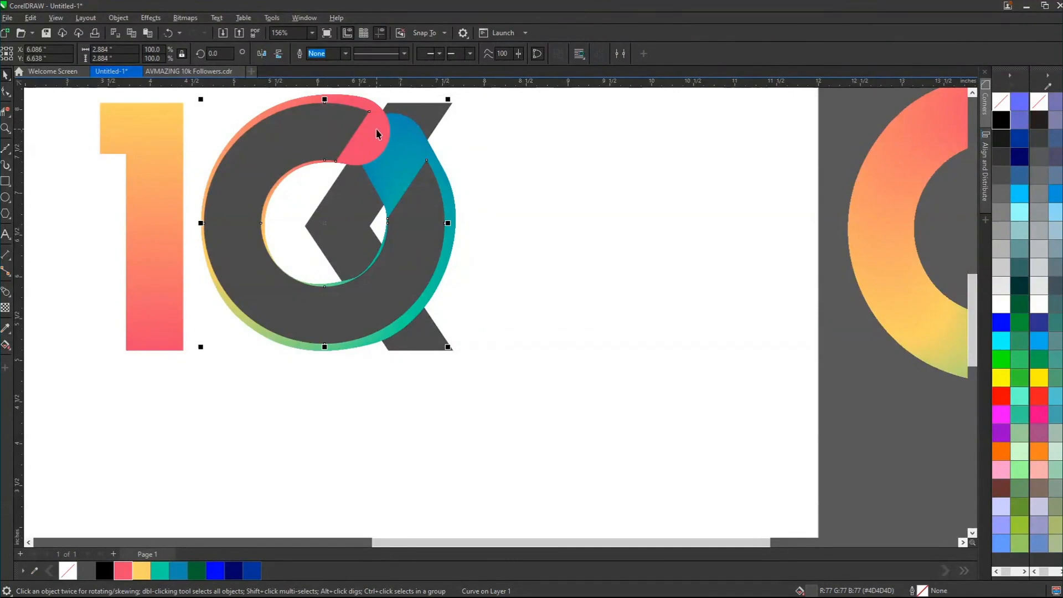
{"action": "left_click", "coordinate": [406, 128], "text": "shift"}
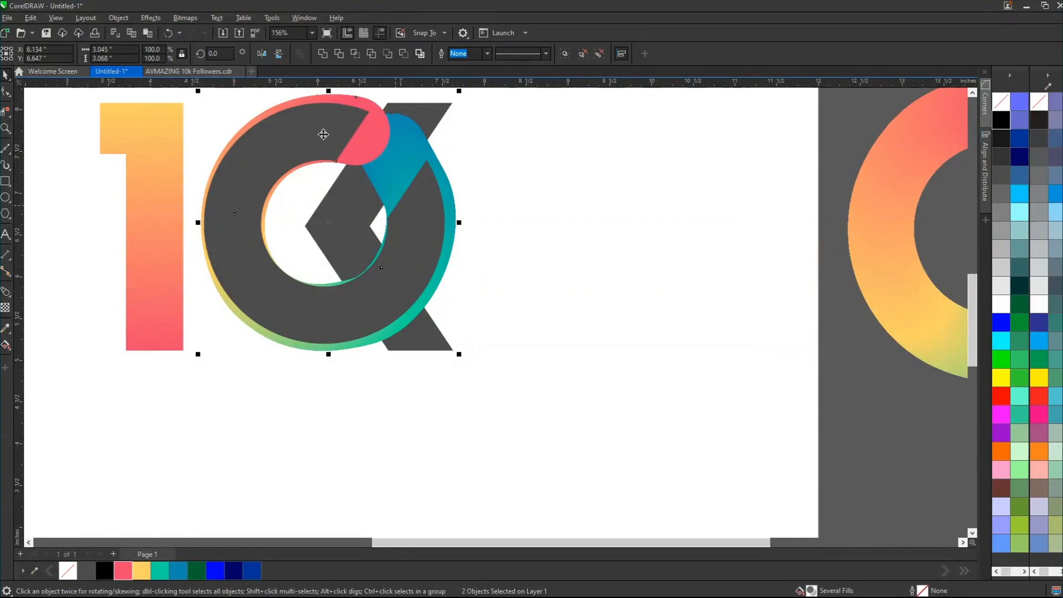
{"action": "left_click", "coordinate": [356, 55]}
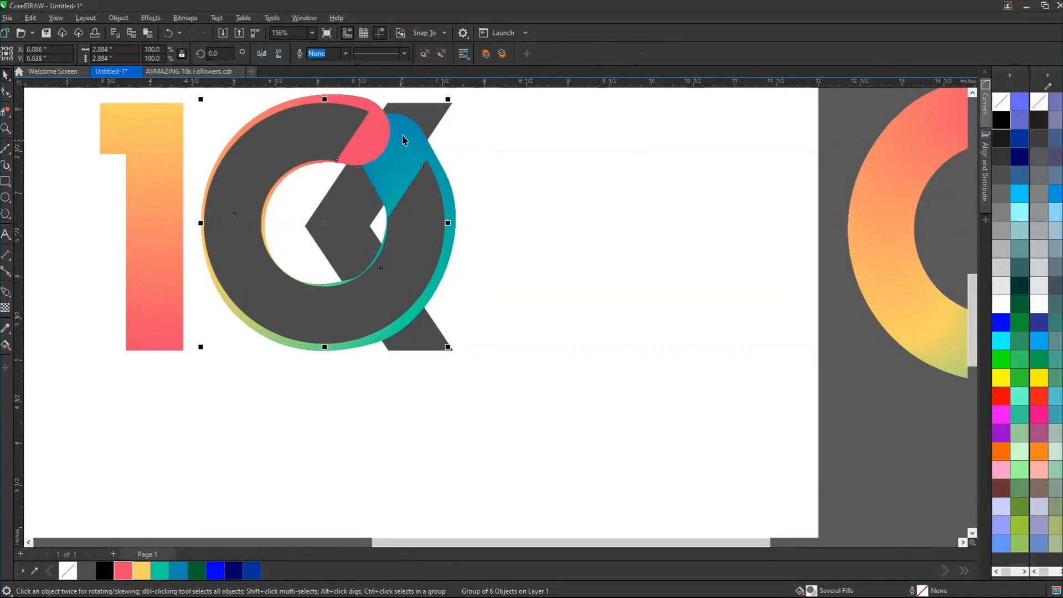
Step: Move the original gradient ring group and the dark circle away from the lettering and delete both
{"action": "left_click_drag", "start_coordinate": [402, 134], "coordinate": [739, 165]}
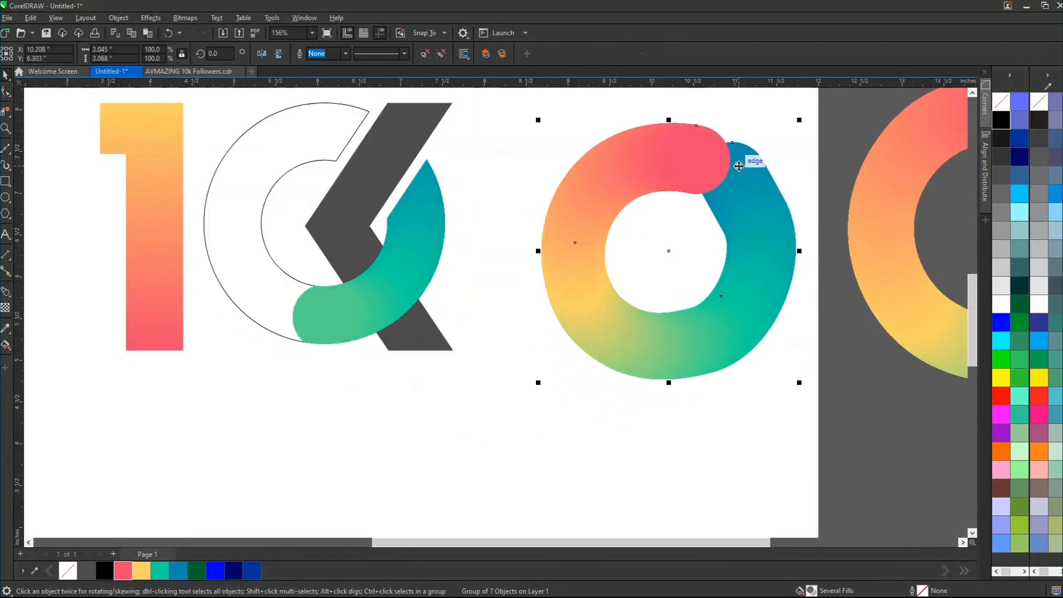
{"action": "key", "text": "Delete"}
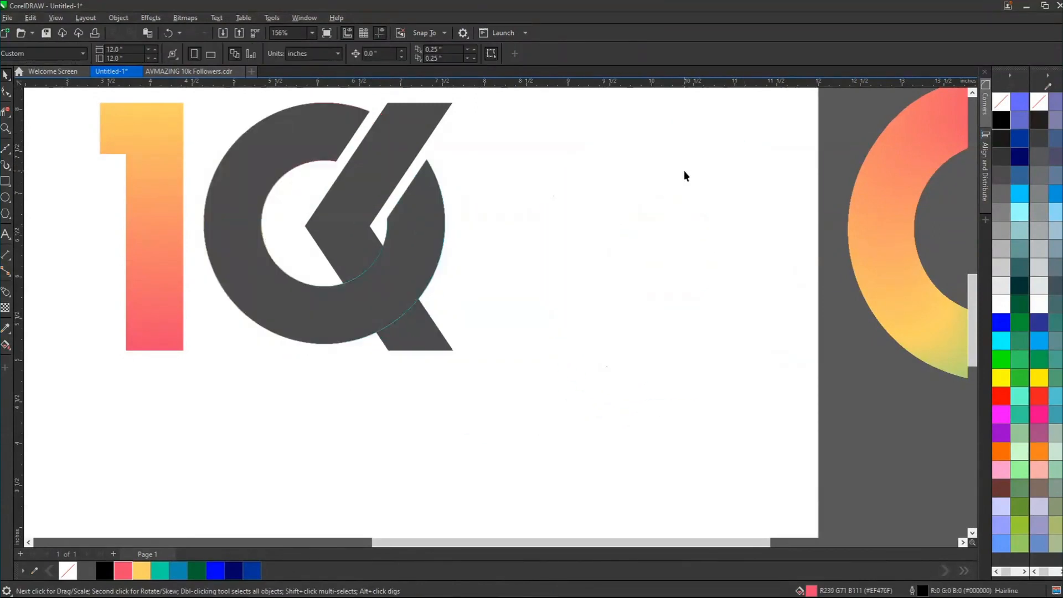
{"action": "left_click_drag", "start_coordinate": [344, 303], "coordinate": [686, 285]}
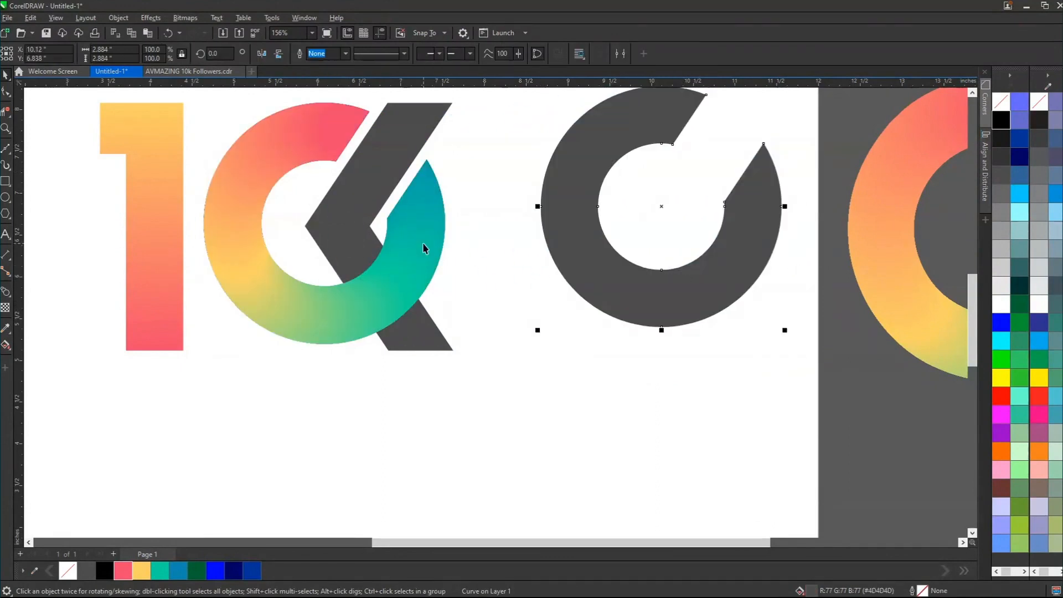
{"action": "scroll", "coordinate": [340, 269], "scroll_direction": "down", "scroll_amount": 2}
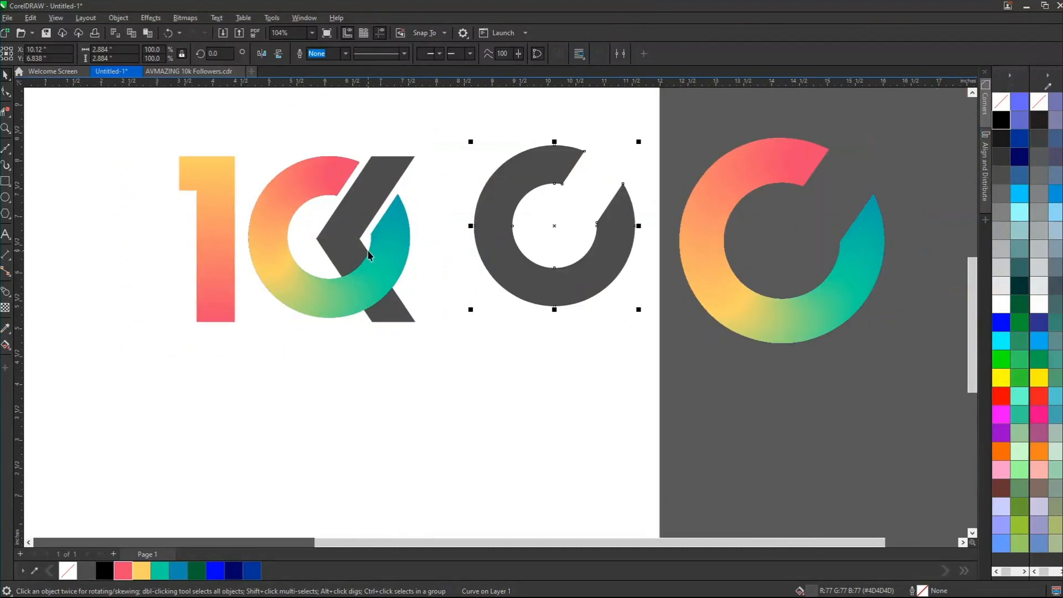
{"action": "key", "text": "Delete"}
Step: Fill the dark grey K shape with the blue from the document palette
{"action": "scroll", "coordinate": [341, 224], "scroll_direction": "down", "scroll_amount": 2}
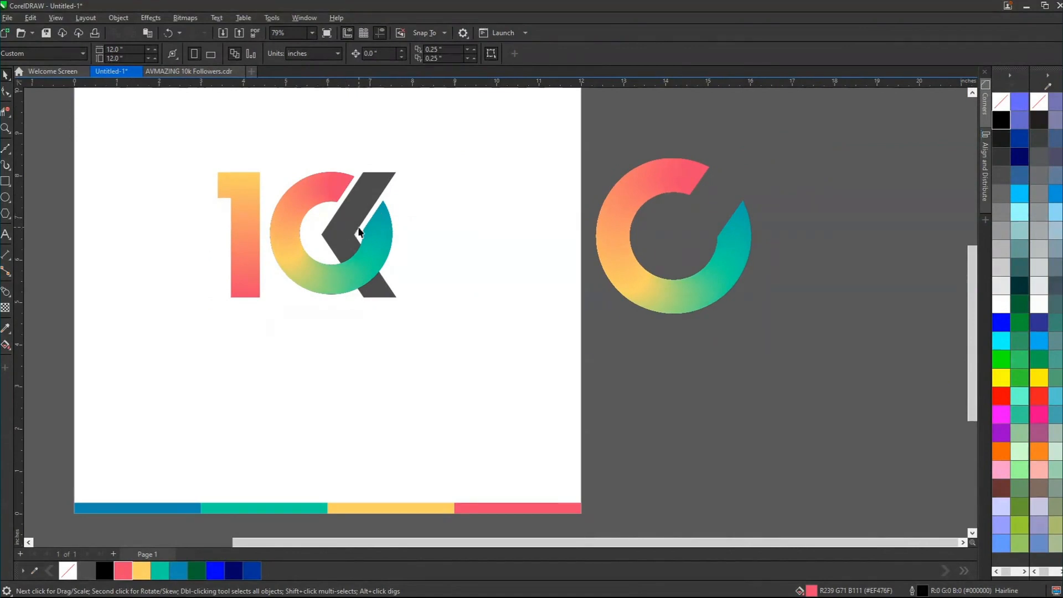
{"action": "left_click", "coordinate": [361, 203]}
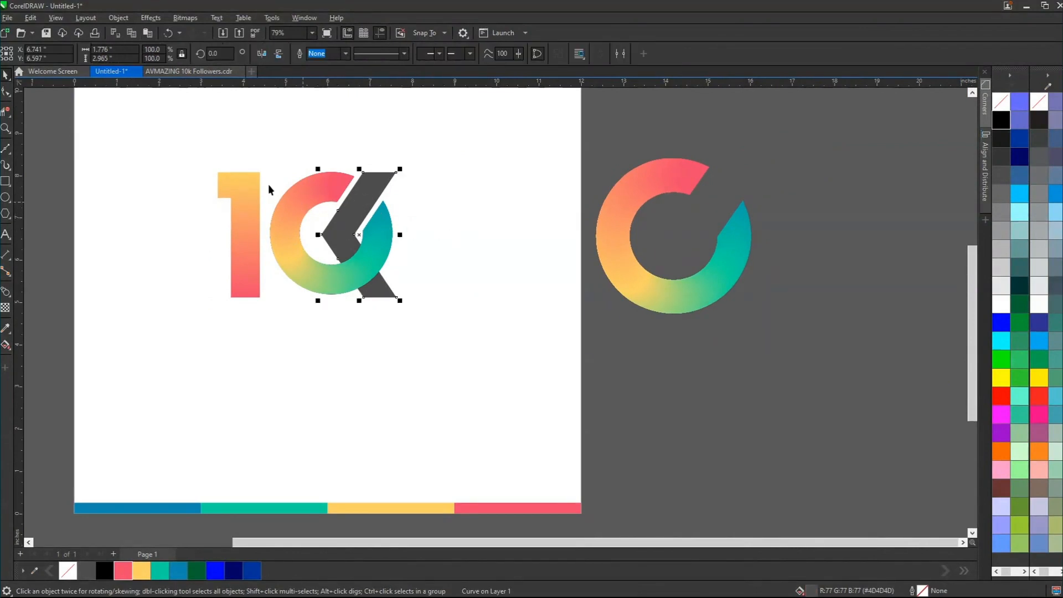
{"action": "key", "text": "z"}
{"action": "left_click_drag", "start_coordinate": [178, 131], "coordinate": [451, 354]}
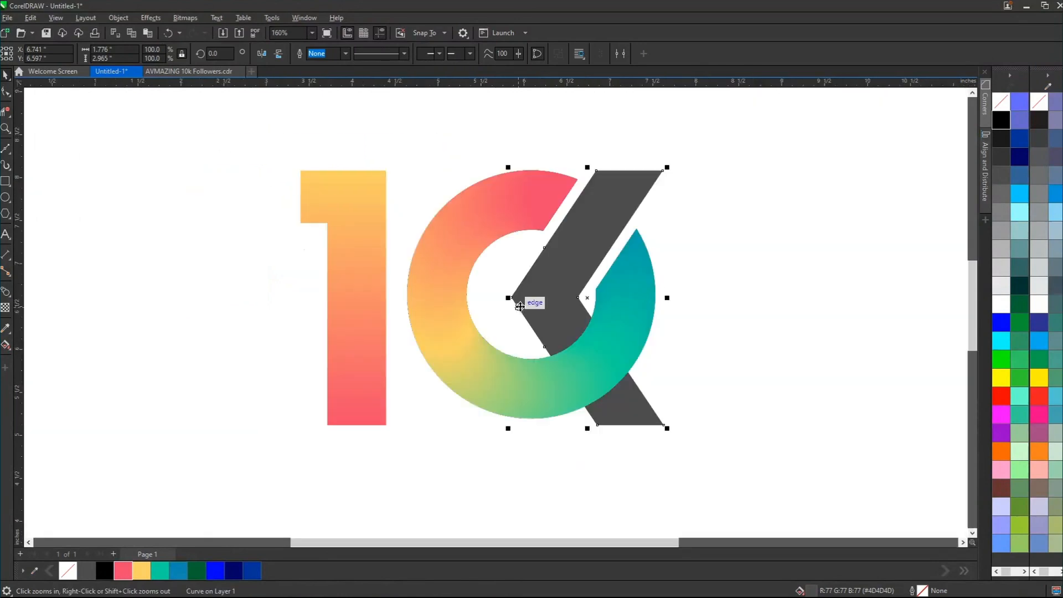
{"action": "left_click", "coordinate": [179, 571]}
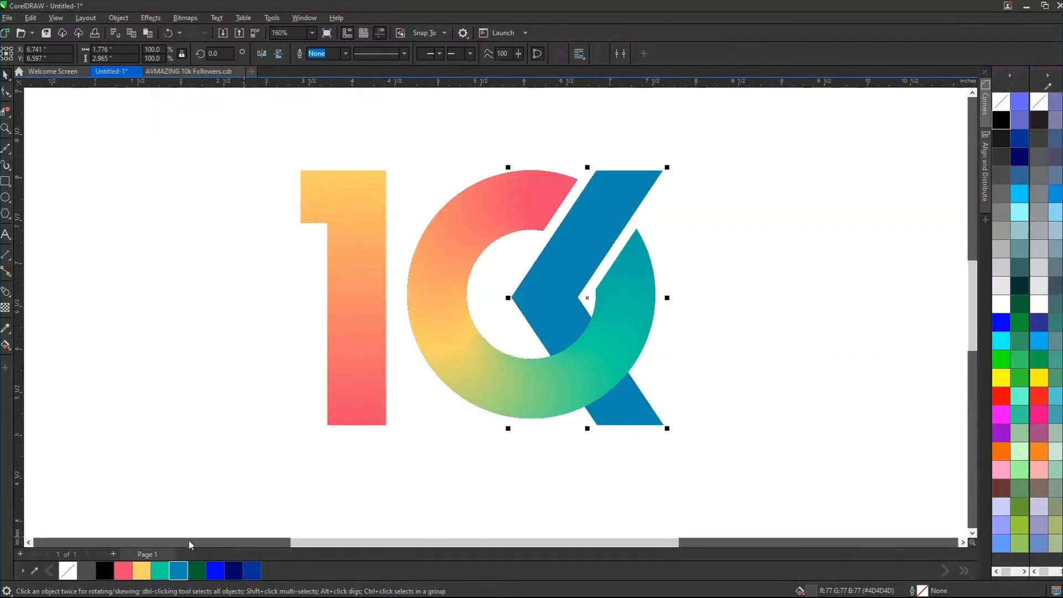
Step: Apply a fountain fill to the K, sampling the palette's green as the end colour opposite blue
{"action": "key", "text": "F11"}
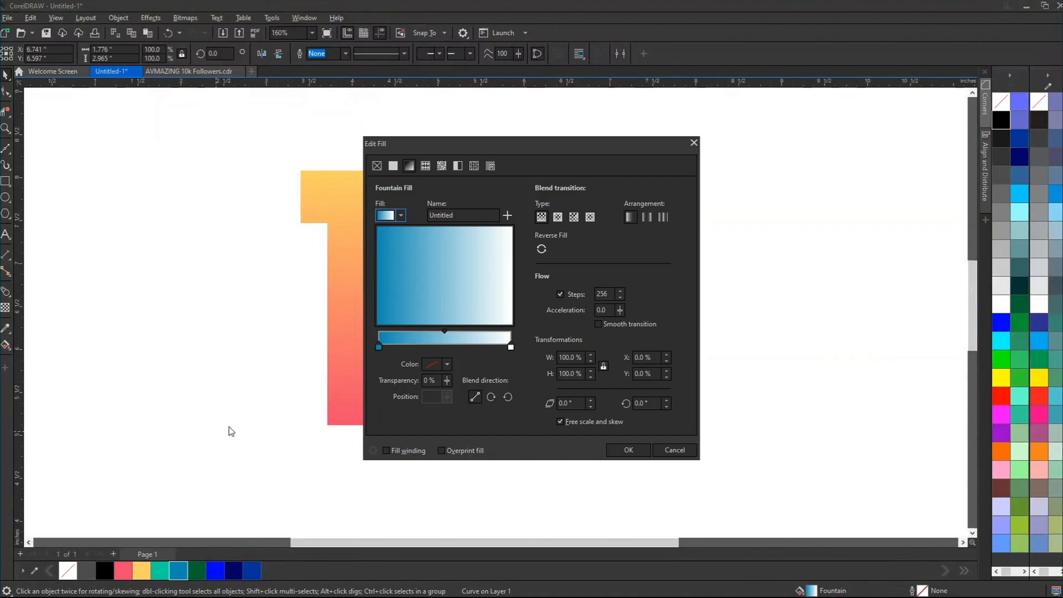
{"action": "left_click", "coordinate": [510, 347]}
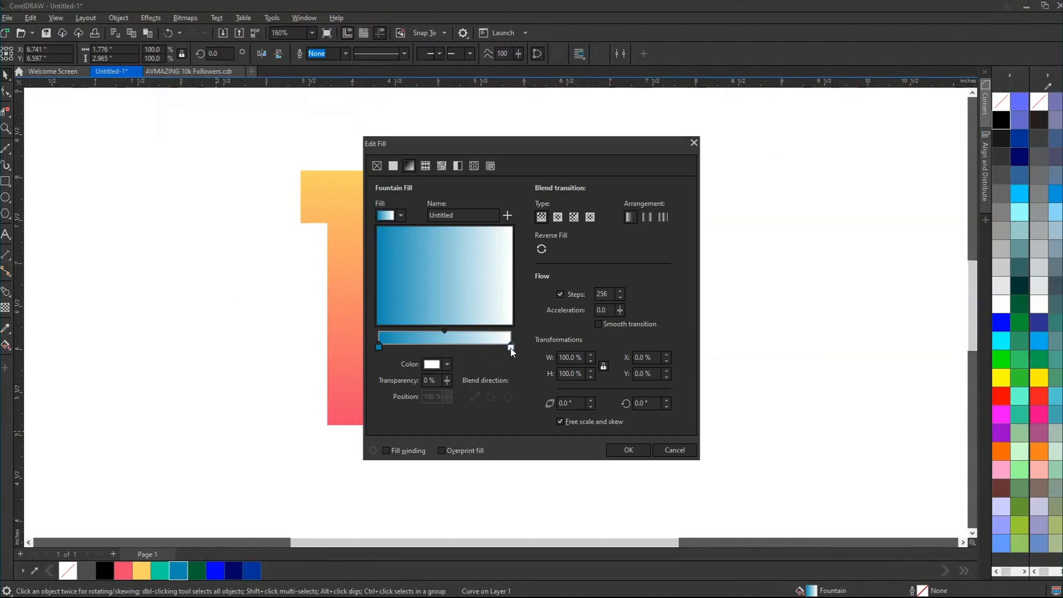
{"action": "left_click", "coordinate": [445, 364]}
{"action": "left_click", "coordinate": [531, 530]}
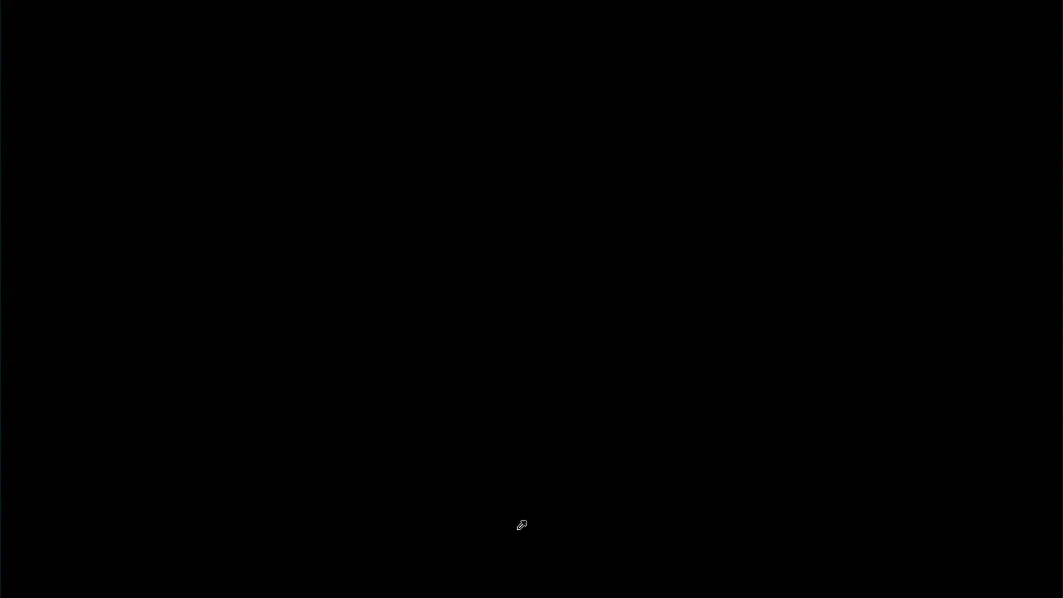
{"action": "left_click", "coordinate": [161, 571]}
{"action": "left_click", "coordinate": [571, 141]}
Step: Turn the K's fountain fill vertical with green at the top, setting its rotation to 90°
{"action": "left_click_drag", "start_coordinate": [656, 146], "coordinate": [304, 67]}
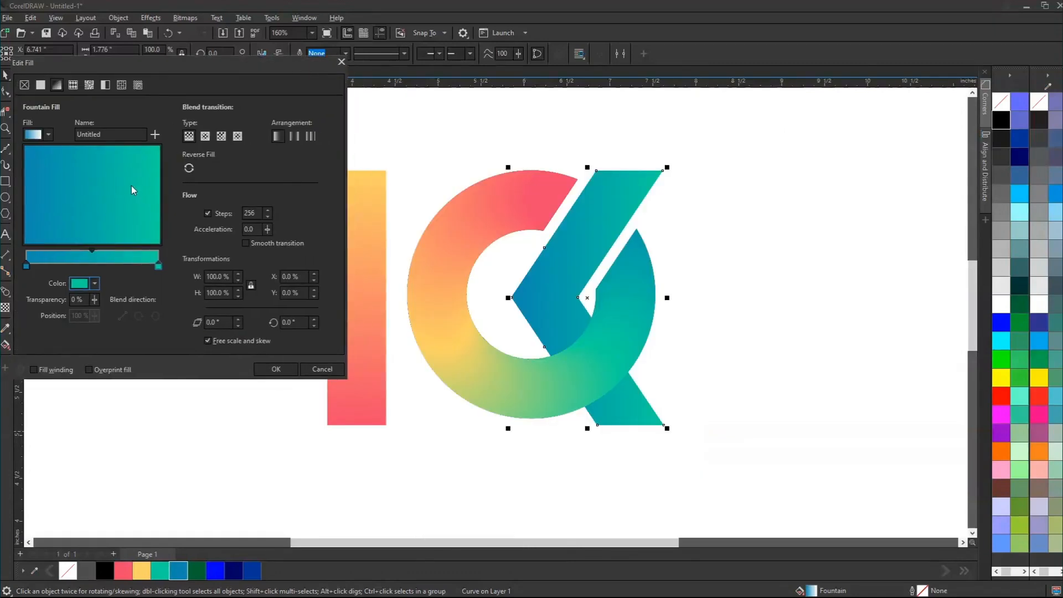
{"action": "left_click_drag", "start_coordinate": [131, 186], "coordinate": [97, 106]}
{"action": "left_click_drag", "start_coordinate": [301, 323], "coordinate": [224, 322]}
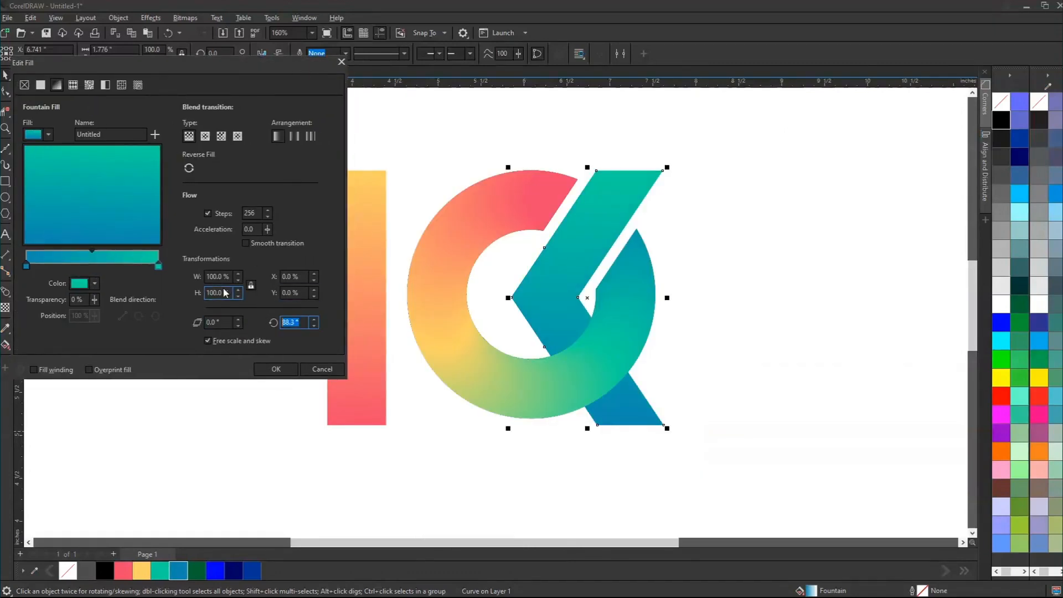
{"action": "type", "text": "90"}
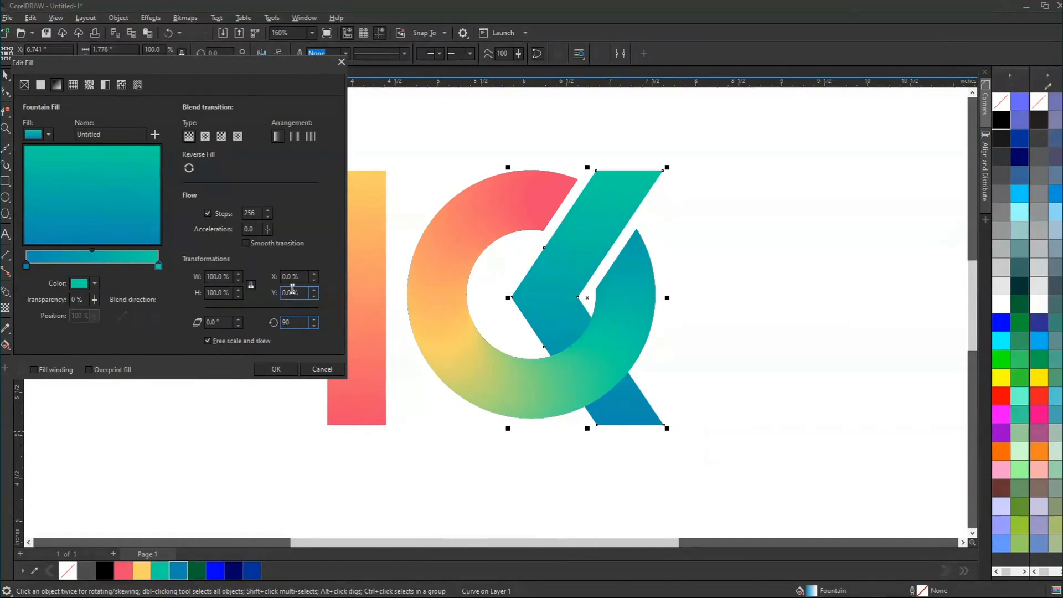
Step: Apply the K's vertical green-to-blue fountain fill and delete the spare gradient ring outside the page
{"action": "key", "text": "Tab"}
{"action": "left_click", "coordinate": [276, 368]}
{"action": "scroll", "coordinate": [637, 238], "scroll_direction": "down", "scroll_amount": 3}
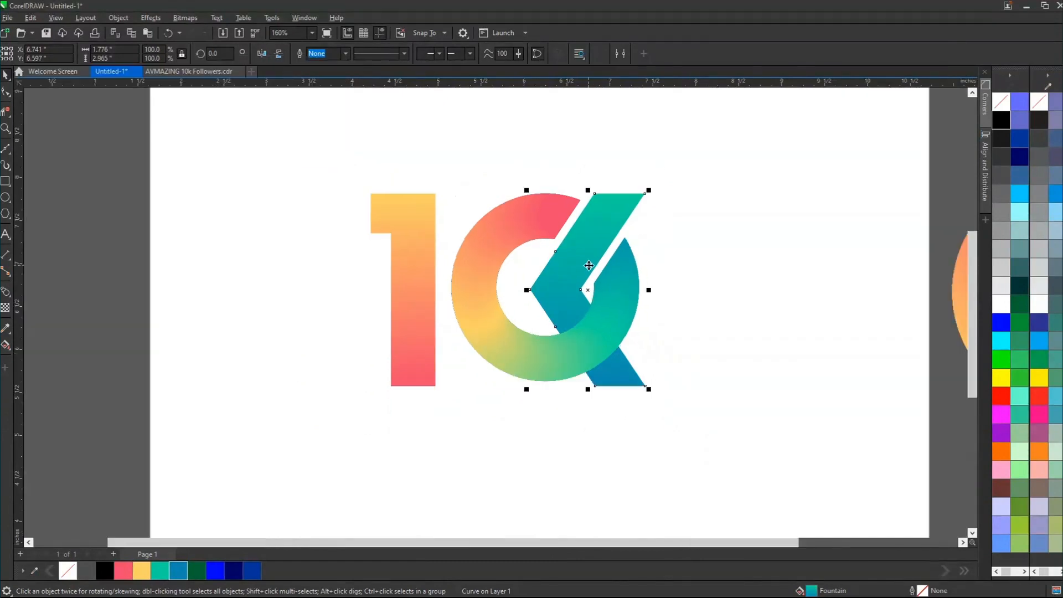
{"action": "scroll", "coordinate": [781, 202], "scroll_direction": "down", "scroll_amount": 1}
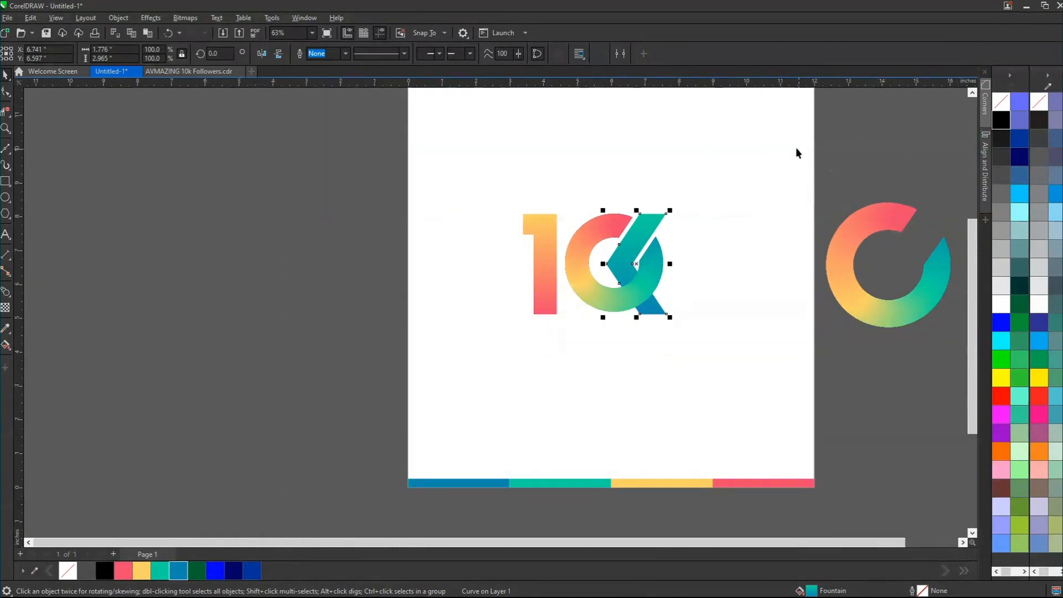
{"action": "left_click_drag", "start_coordinate": [787, 143], "coordinate": [978, 354]}
{"action": "key", "text": "Delete"}
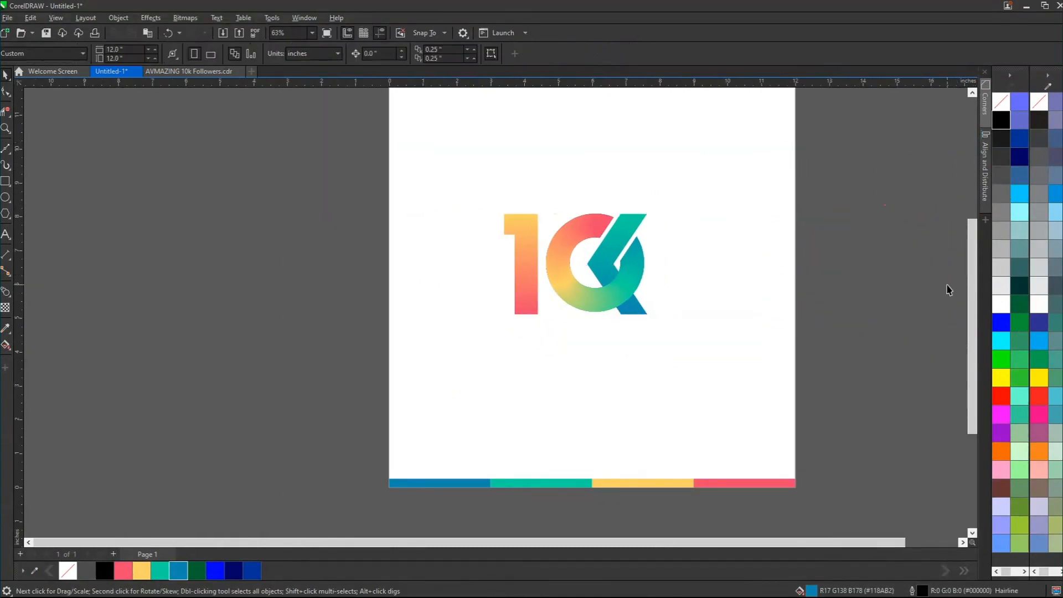
Step: Add a page-sized rectangle behind the lettering, filled black with no outline
{"action": "double_click", "coordinate": [5, 181]}
{"action": "key", "text": "shift+F4"}
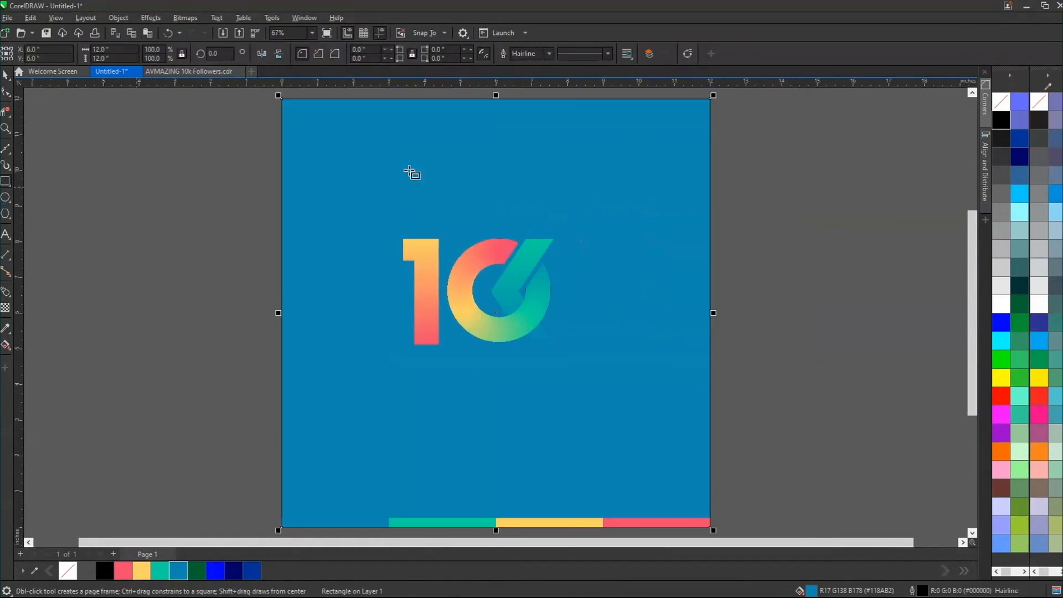
{"action": "right_click", "coordinate": [1002, 102]}
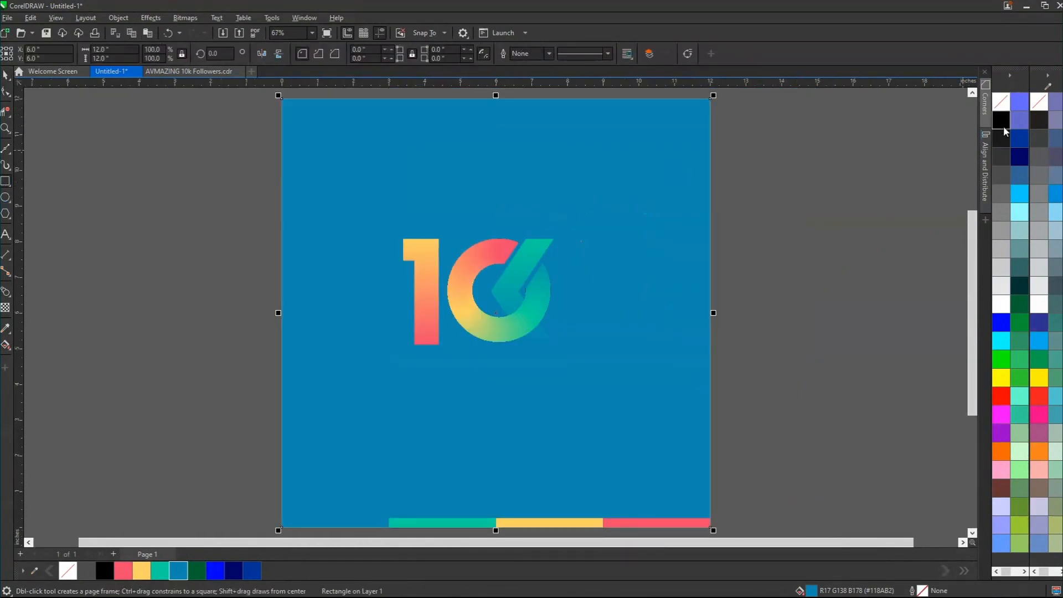
{"action": "left_click", "coordinate": [1002, 123]}
{"action": "left_click", "coordinate": [770, 156]}
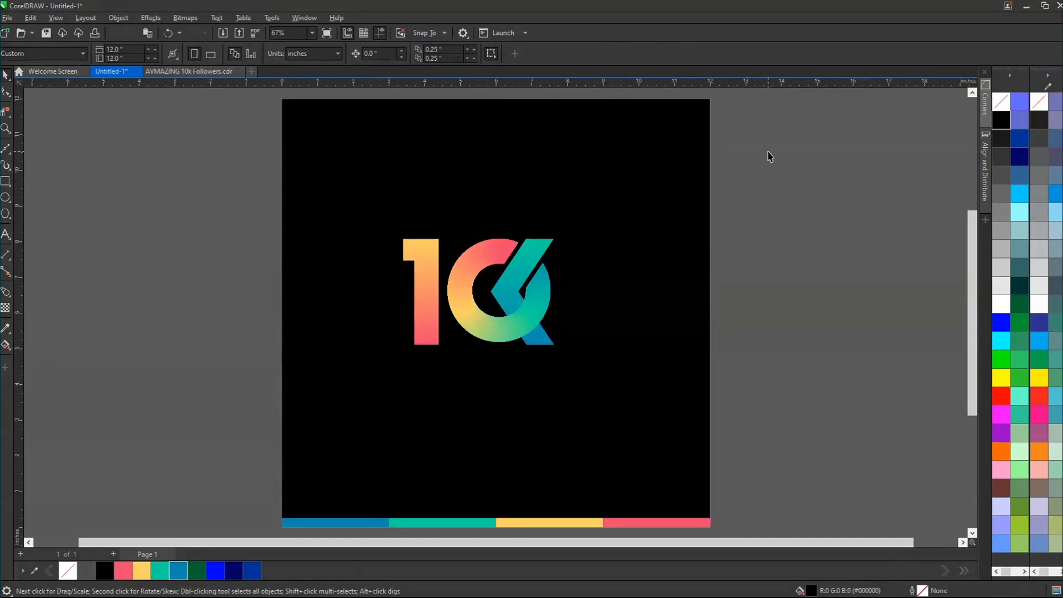
Step: Open AVS Iconography from the AV Studios folder and copy the dark AVStudios wordmark letters into the Untitled-1 document
{"action": "key", "text": "ctrl+o"}
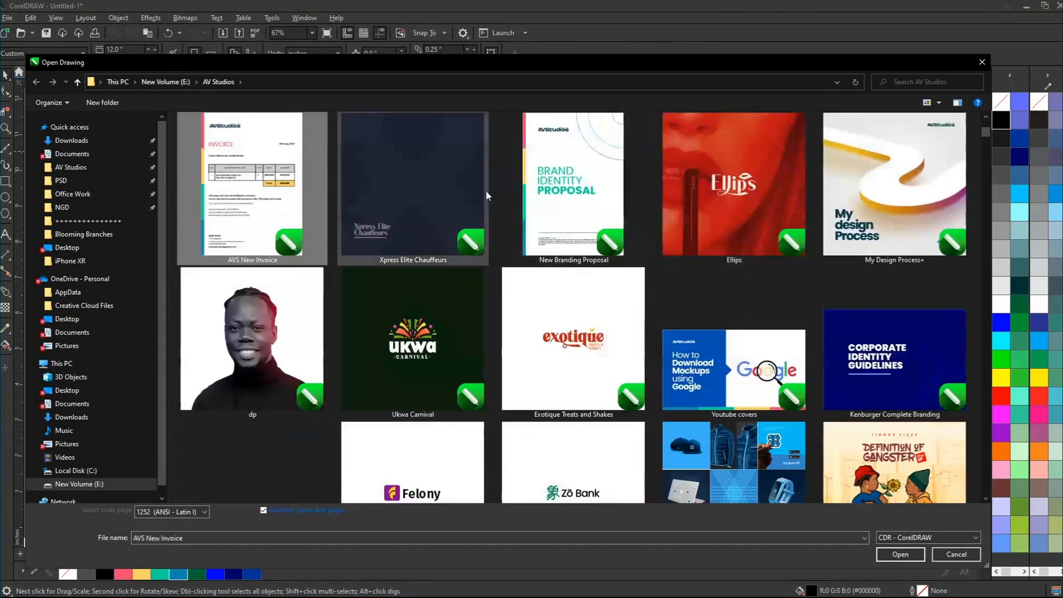
{"action": "key", "text": "Page_Down"}
{"action": "key", "text": "Page_Down"}
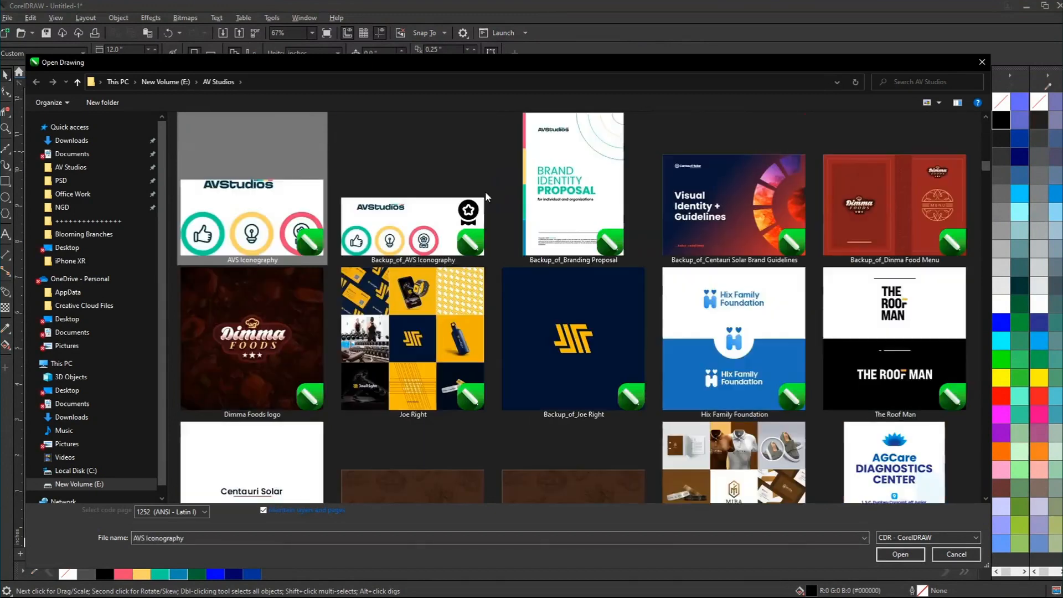
{"action": "double_click", "coordinate": [256, 197]}
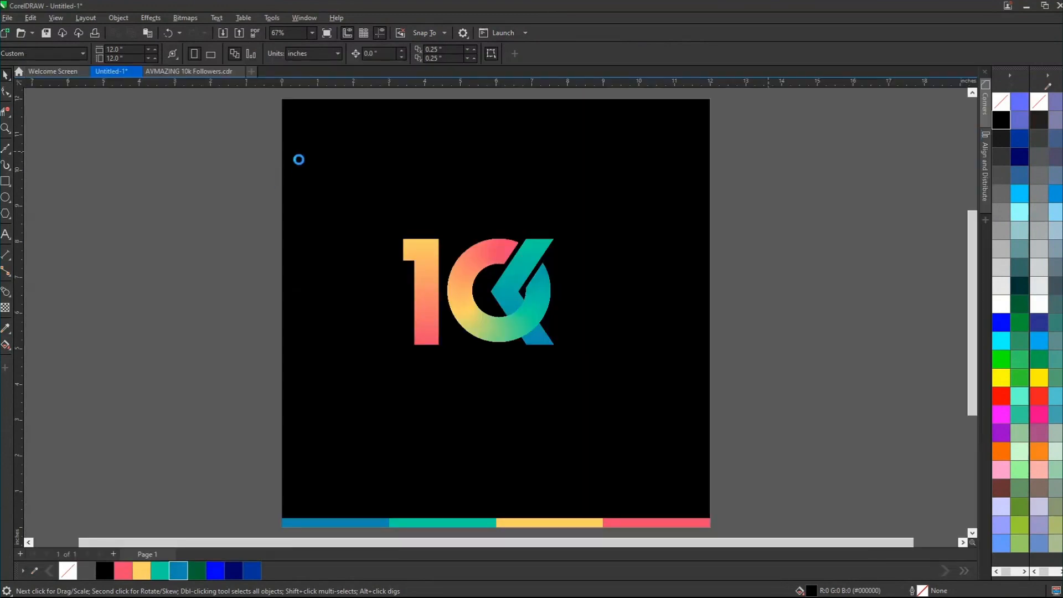
{"action": "left_click", "coordinate": [437, 182], "text": "ctrl"}
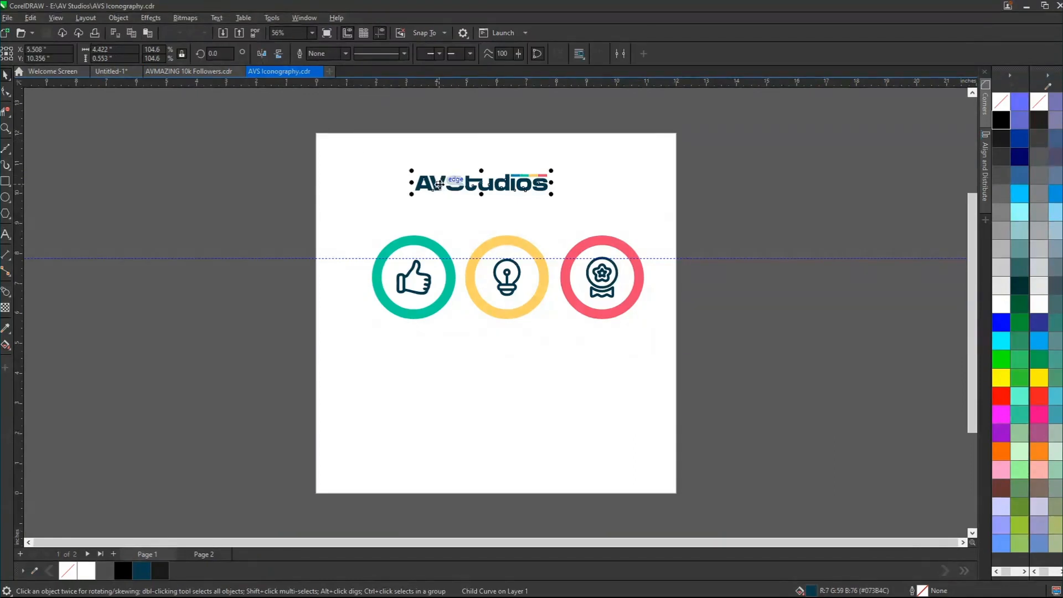
{"action": "key", "text": "ctrl+Tab"}
{"action": "key", "text": "ctrl+v"}
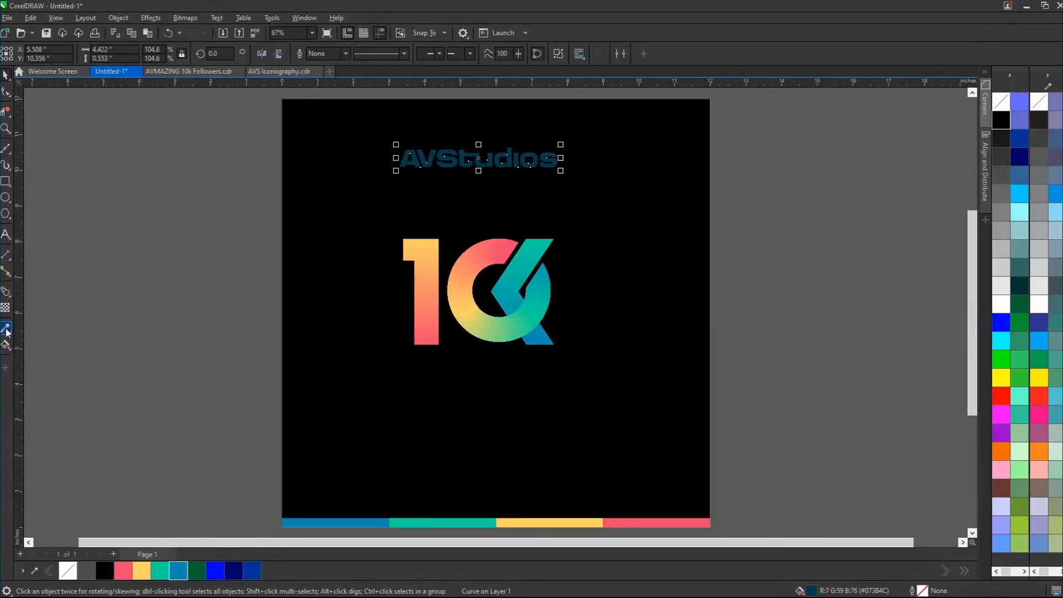
Step: Add the pasted wordmark's dark teal to the document palette, then remove the wordmark from the page
{"action": "left_click", "coordinate": [37, 571]}
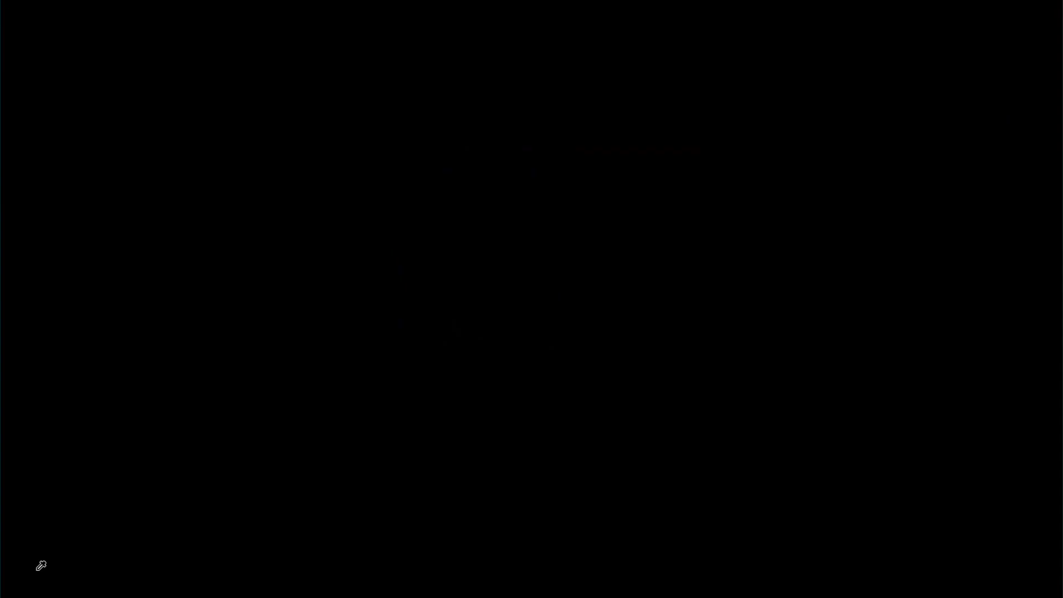
{"action": "left_click", "coordinate": [417, 160]}
{"action": "left_click_drag", "start_coordinate": [417, 161], "coordinate": [111, 188]}
{"action": "key", "text": "Delete"}
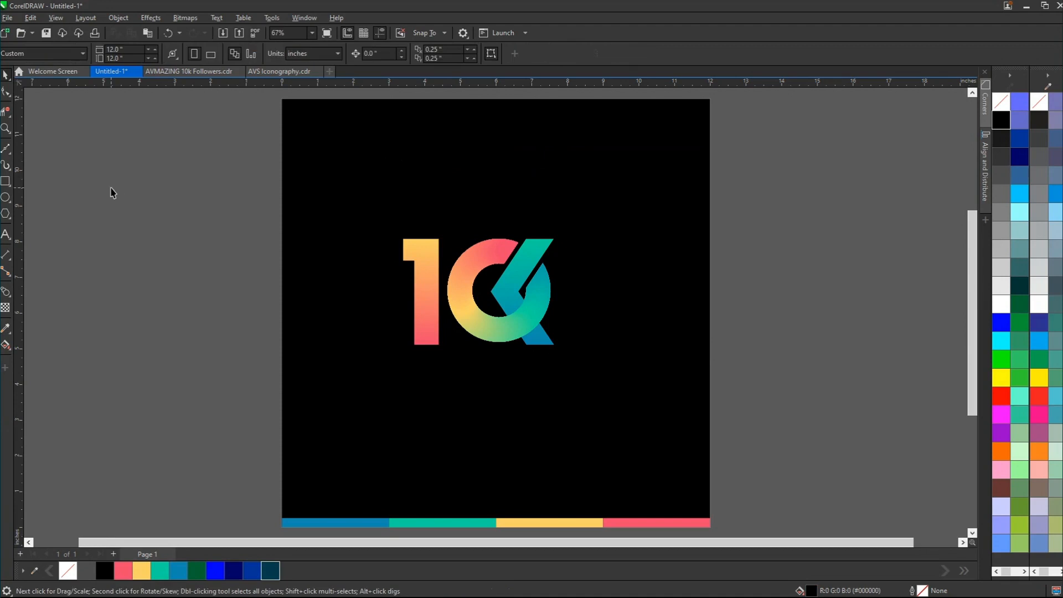
Step: Fill the background rectangle with the dark teal from the document palette
{"action": "left_click", "coordinate": [327, 204]}
{"action": "left_click", "coordinate": [270, 570]}
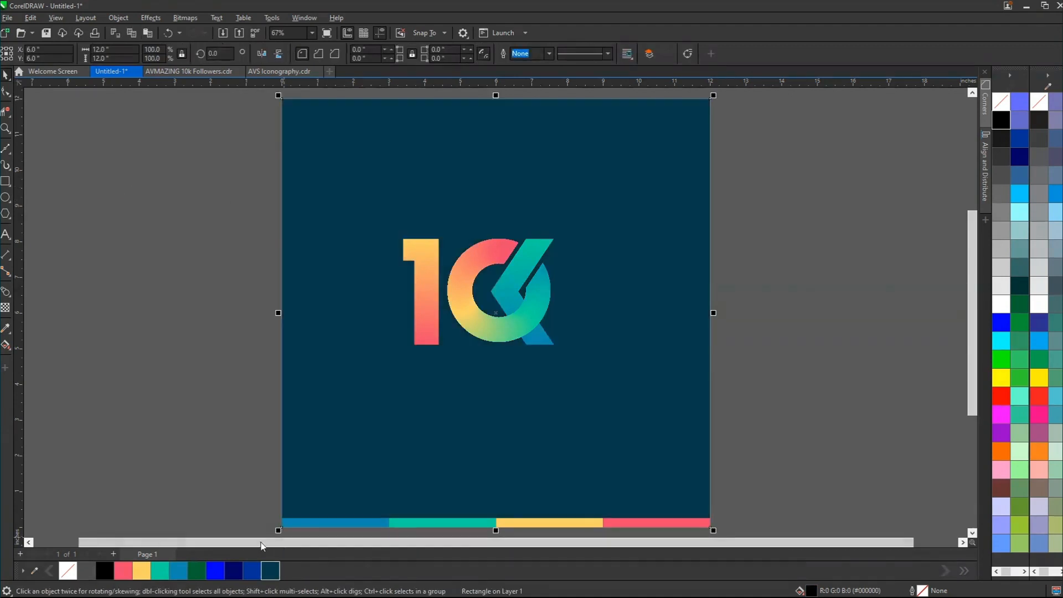
{"action": "left_click", "coordinate": [767, 242]}
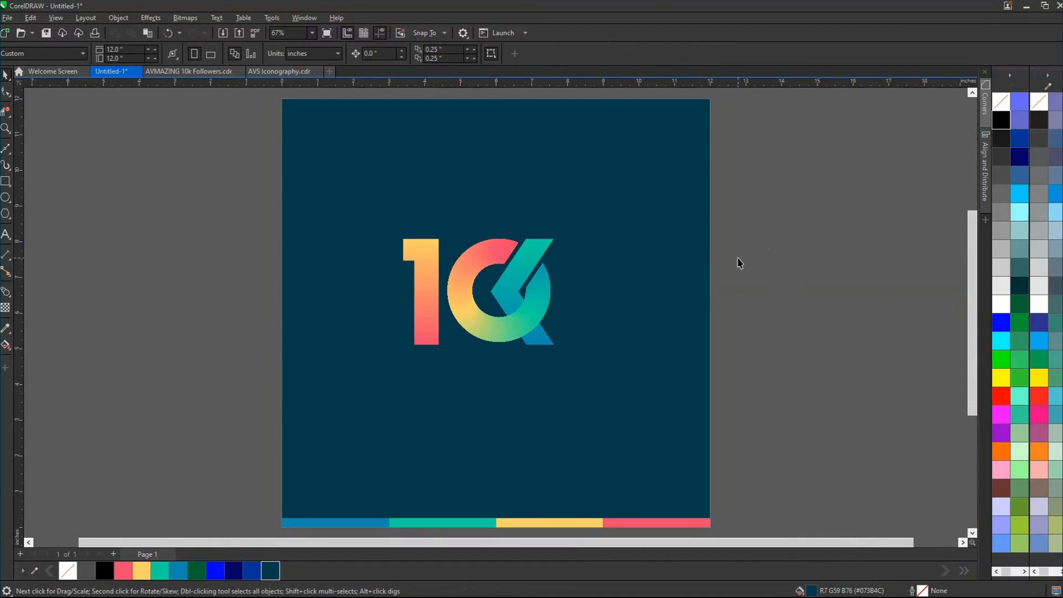
Step: Group the 10K lettering and move the 1 within it slightly closer to the ring
{"action": "left_click_drag", "start_coordinate": [830, 176], "coordinate": [289, 387]}
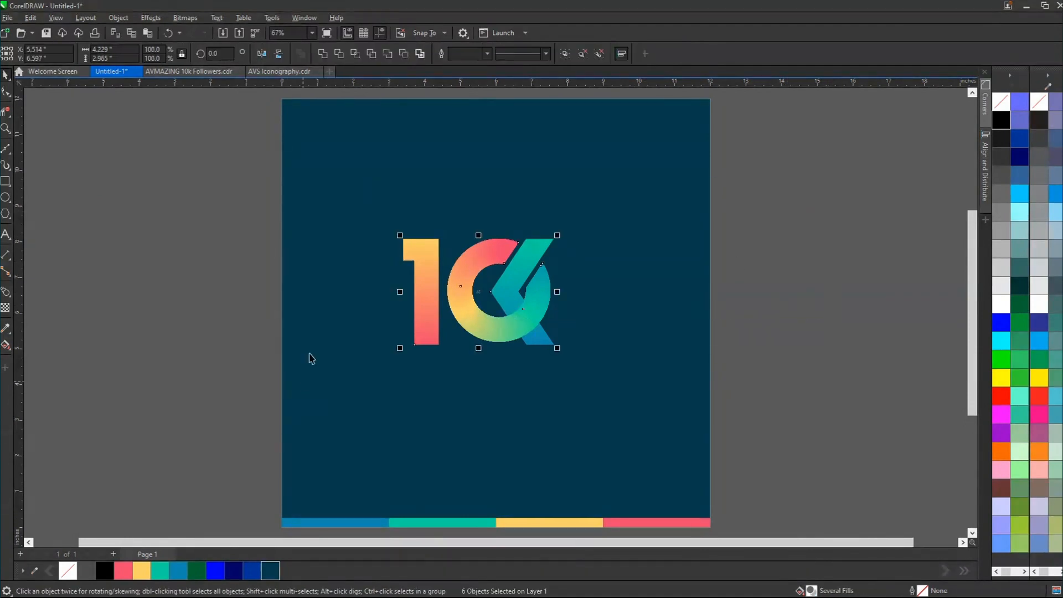
{"action": "key", "text": "ctrl+g"}
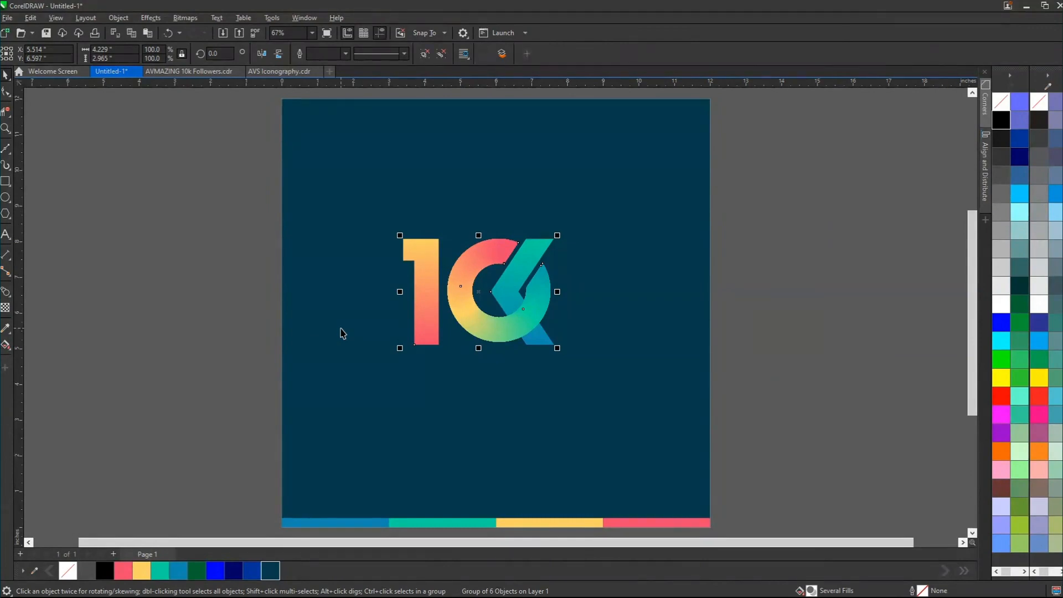
{"action": "scroll", "coordinate": [447, 277], "scroll_direction": "up", "scroll_amount": 3}
{"action": "left_click", "coordinate": [412, 329], "text": "ctrl"}
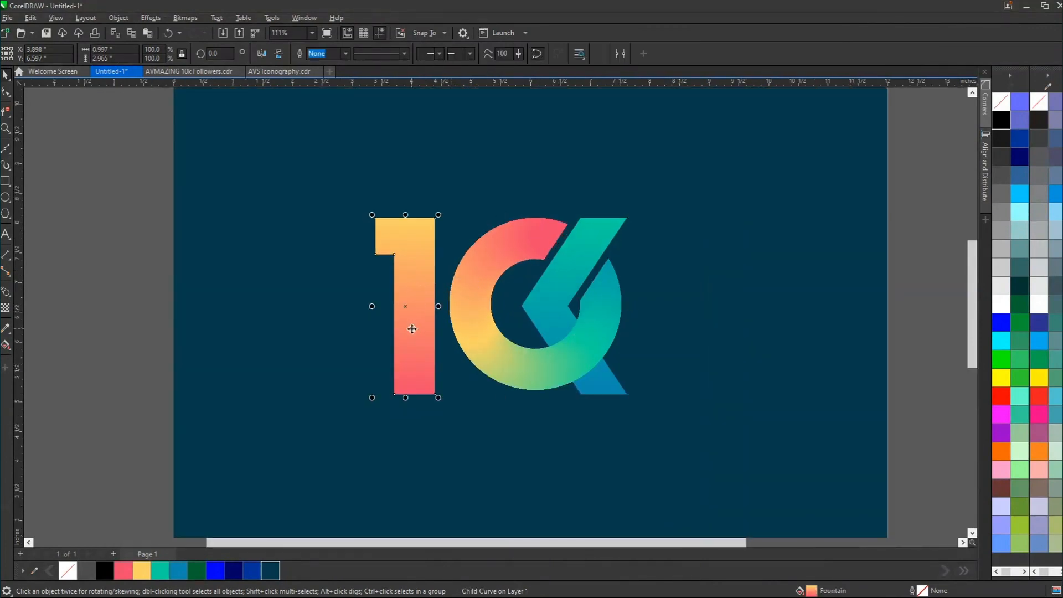
{"action": "left_click_drag", "start_coordinate": [412, 329], "coordinate": [419, 328]}
Step: Centre the grouped 10K lettering on the page
{"action": "left_click", "coordinate": [491, 301]}
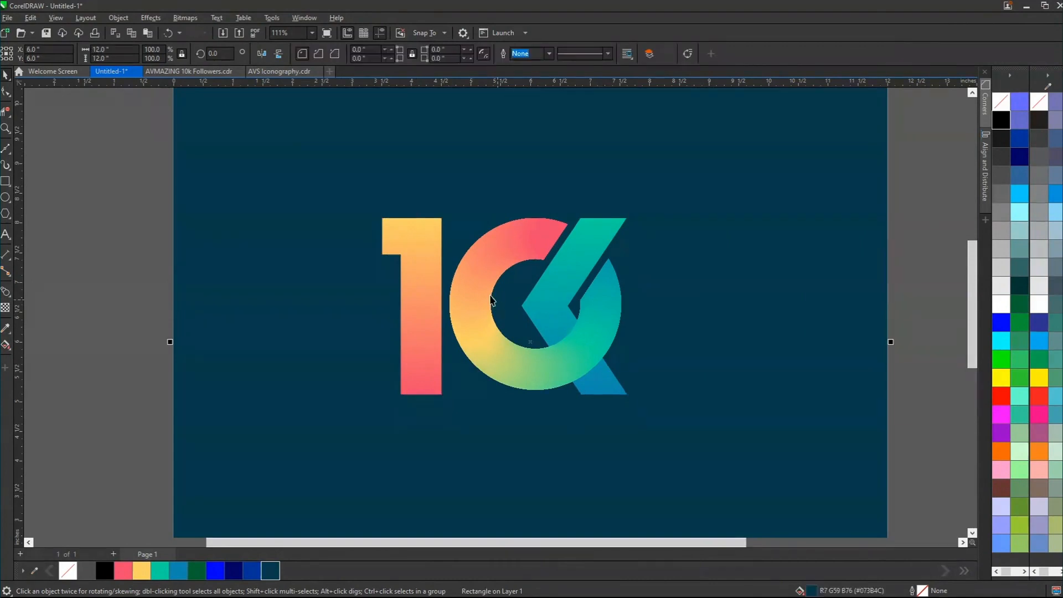
{"action": "left_click", "coordinate": [464, 282]}
{"action": "key", "text": "p"}
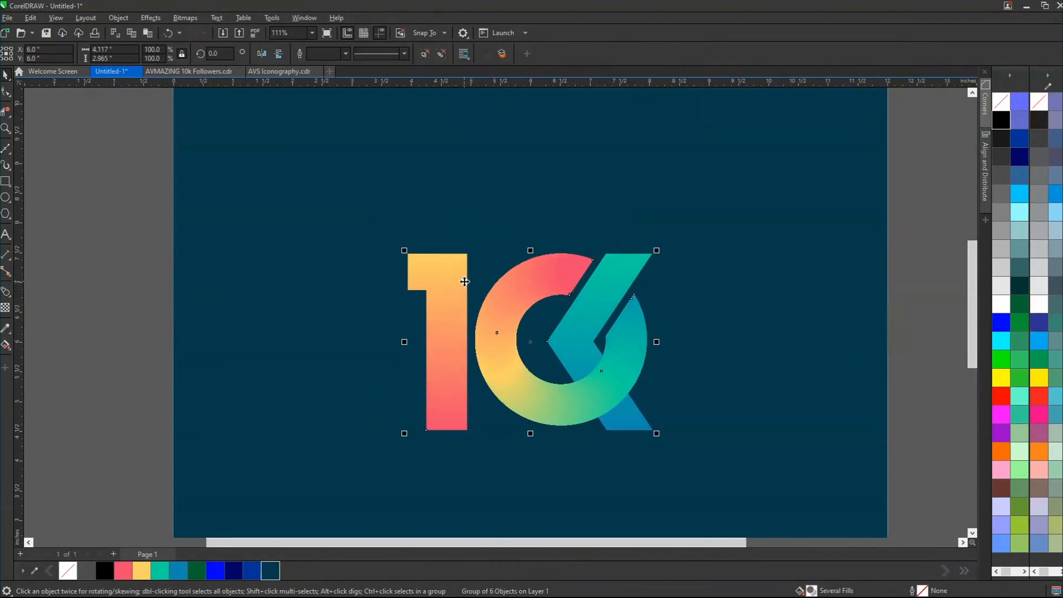
{"action": "scroll", "coordinate": [449, 279], "scroll_direction": "down", "scroll_amount": 3}
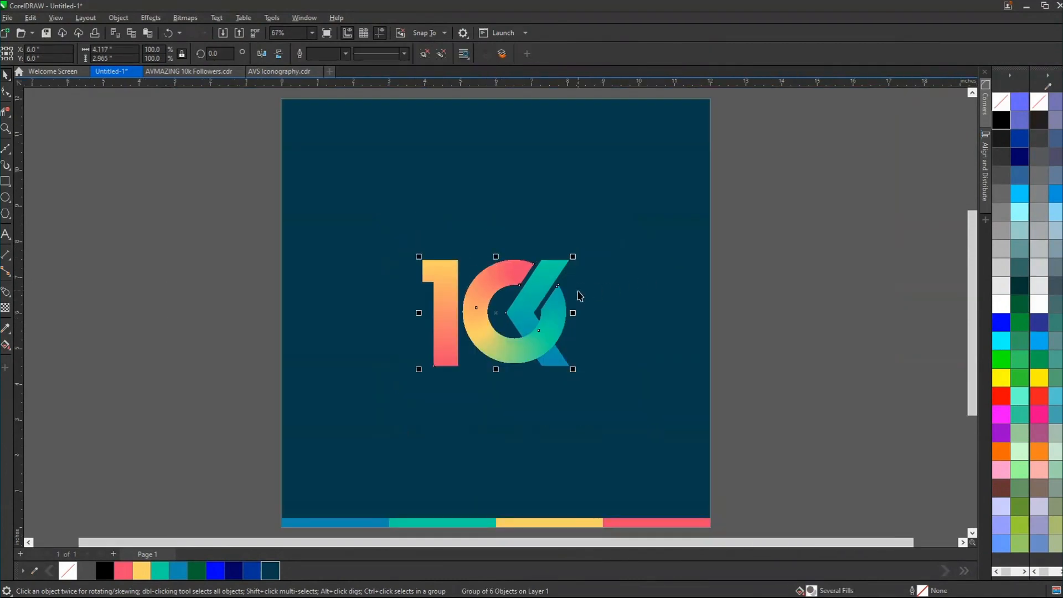
Step: Give the background rectangle a fountain fill, sampling the palette's dark teal as the end colour in place of white
{"action": "left_click", "coordinate": [641, 176]}
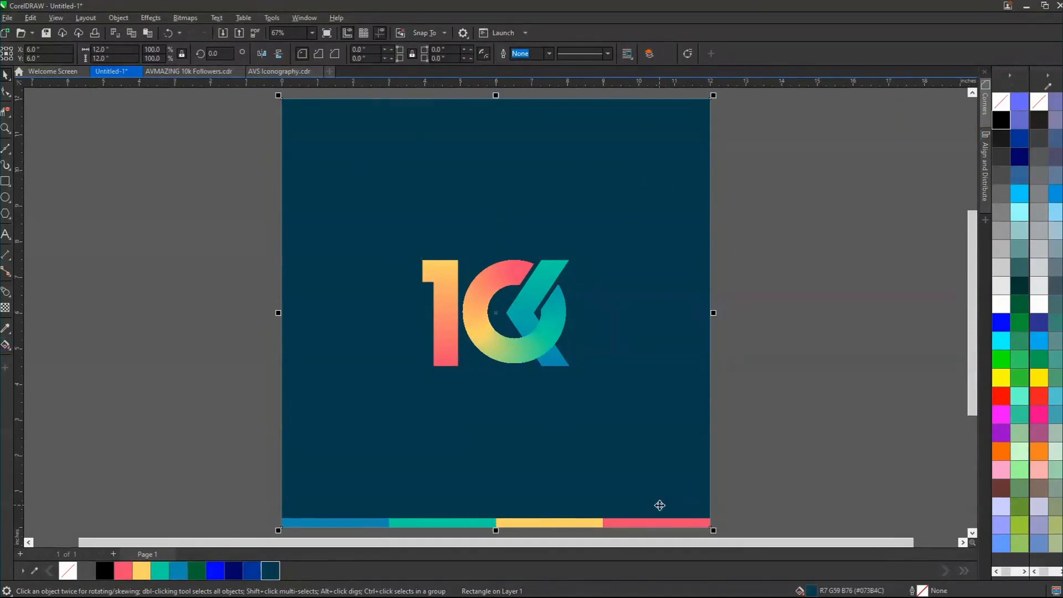
{"action": "key", "text": "F11"}
{"action": "left_click_drag", "start_coordinate": [533, 143], "coordinate": [900, 76]}
{"action": "left_click", "coordinate": [880, 280]}
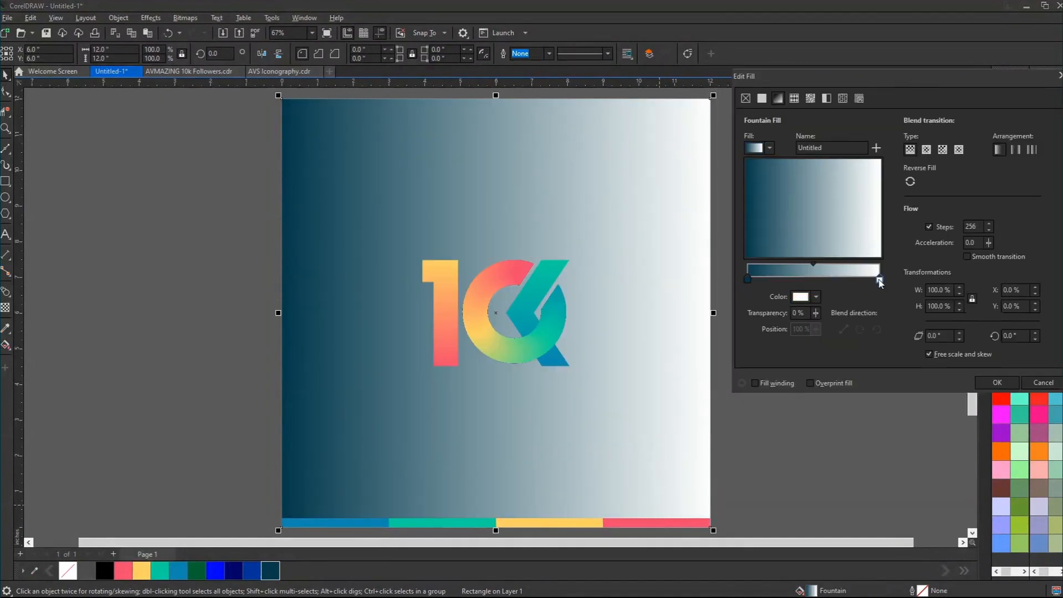
{"action": "left_click", "coordinate": [816, 298]}
{"action": "left_click", "coordinate": [902, 463]}
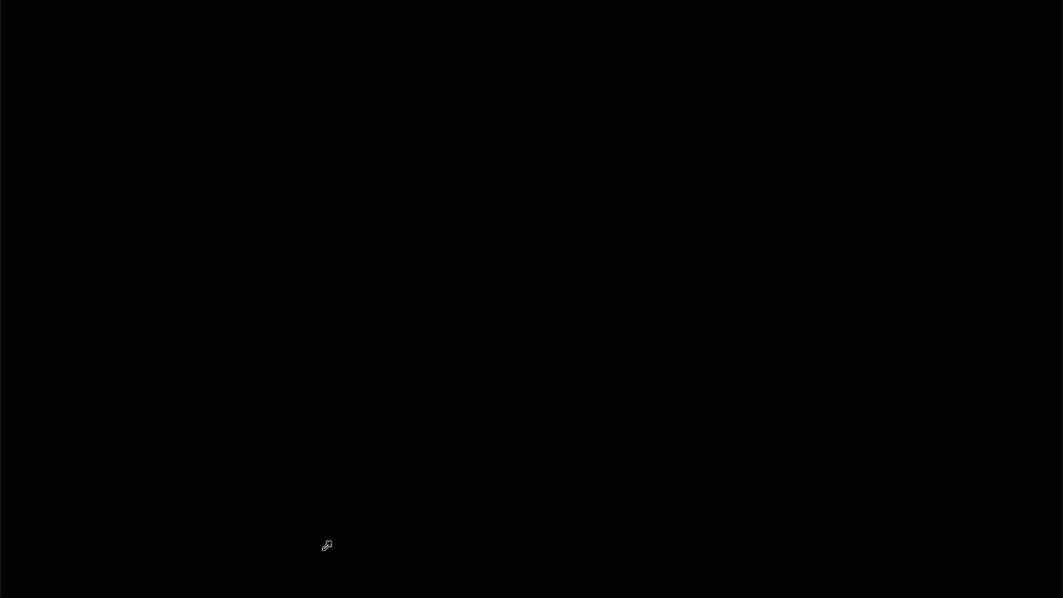
{"action": "left_click", "coordinate": [271, 570]}
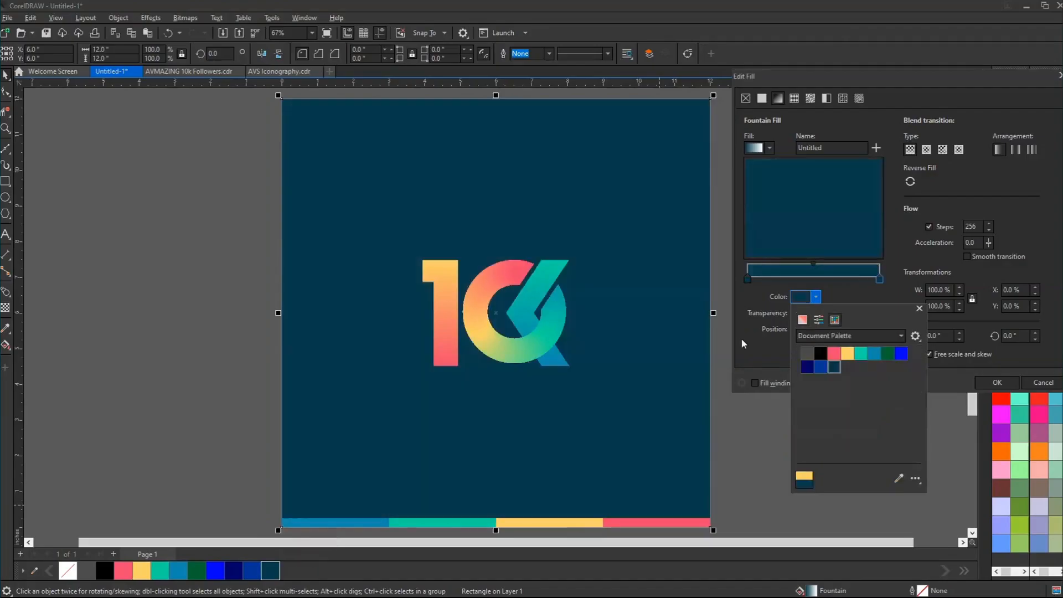
Step: Darken the background gradient's end colour to a deeper shade of the same teal
{"action": "left_click", "coordinate": [804, 321]}
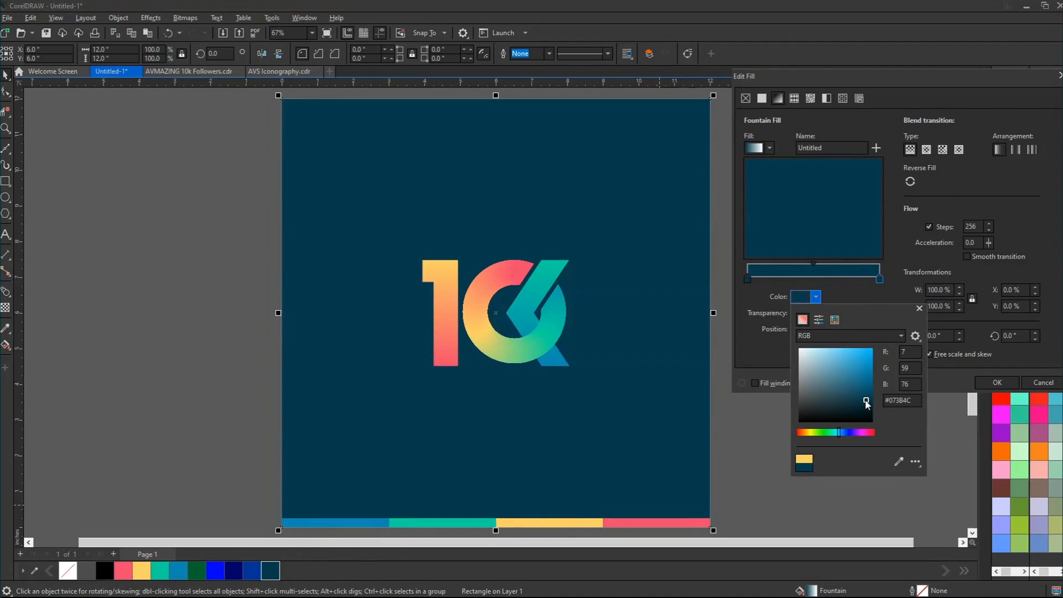
{"action": "left_click_drag", "start_coordinate": [867, 402], "coordinate": [865, 411]}
{"action": "left_click", "coordinate": [986, 191]}
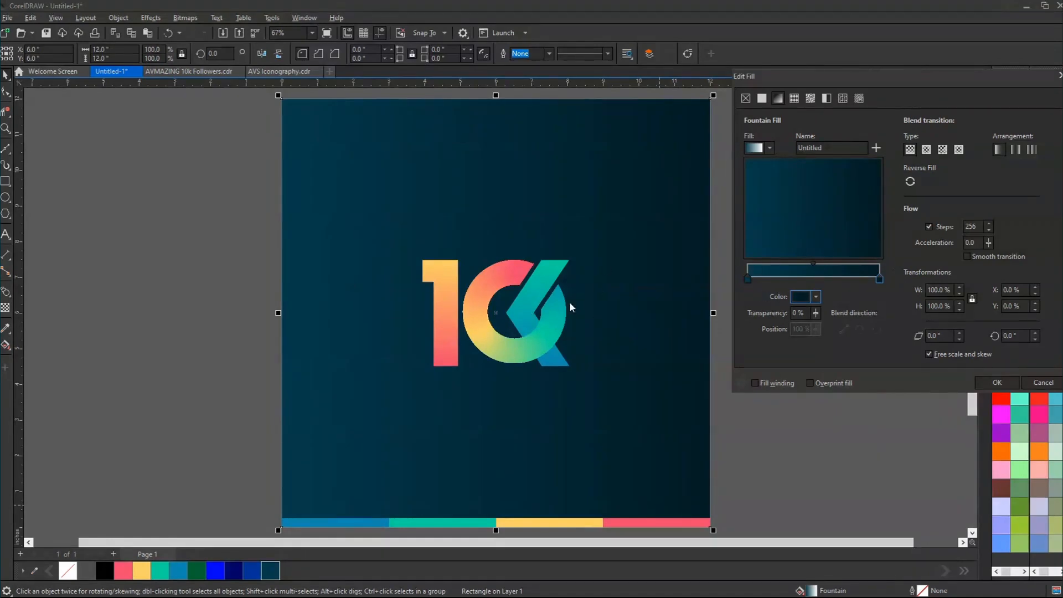
Step: Make the background gradient elliptical with the brighter teal at the centre, and slightly lighten its dark outer colour
{"action": "left_click", "coordinate": [926, 149]}
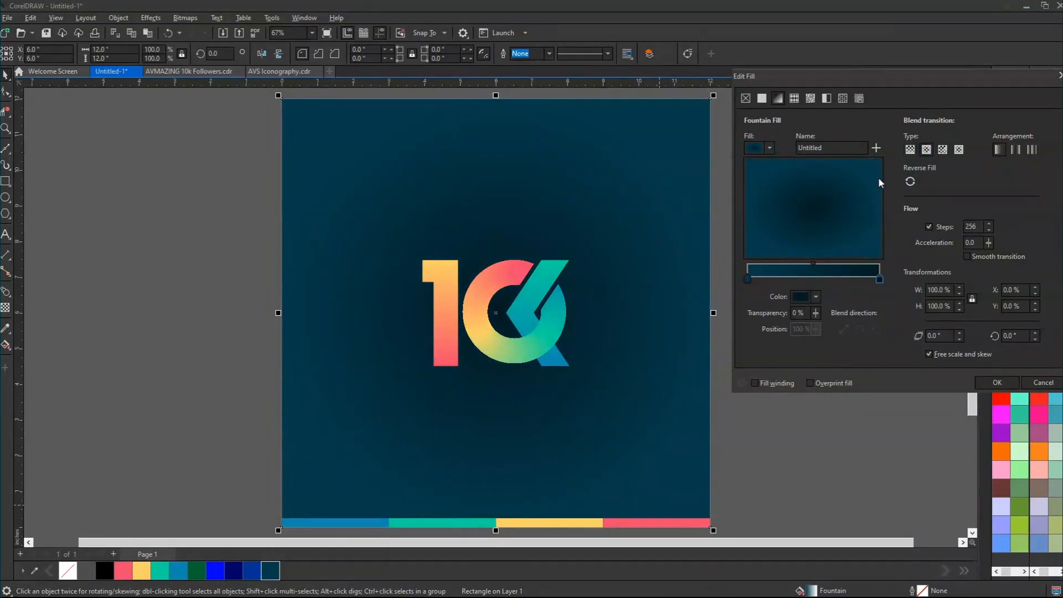
{"action": "left_click", "coordinate": [911, 182]}
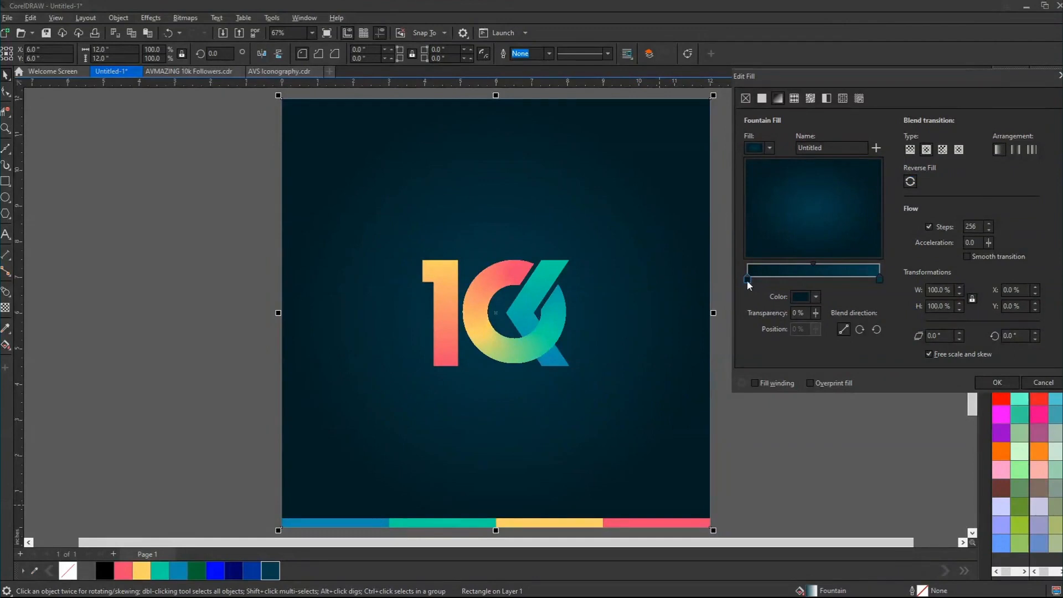
{"action": "left_click", "coordinate": [809, 297]}
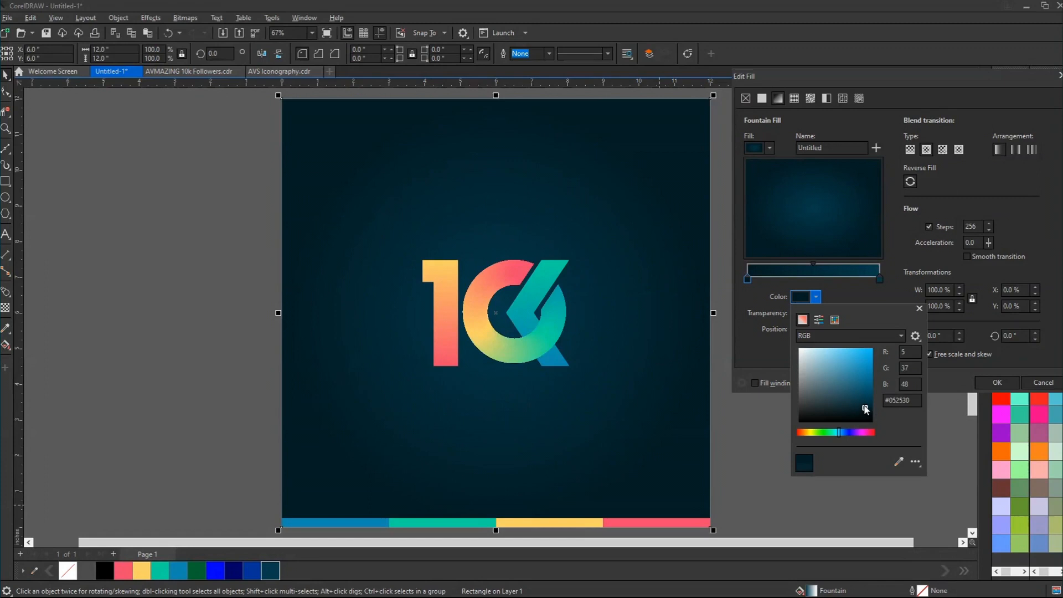
{"action": "left_click", "coordinate": [959, 218]}
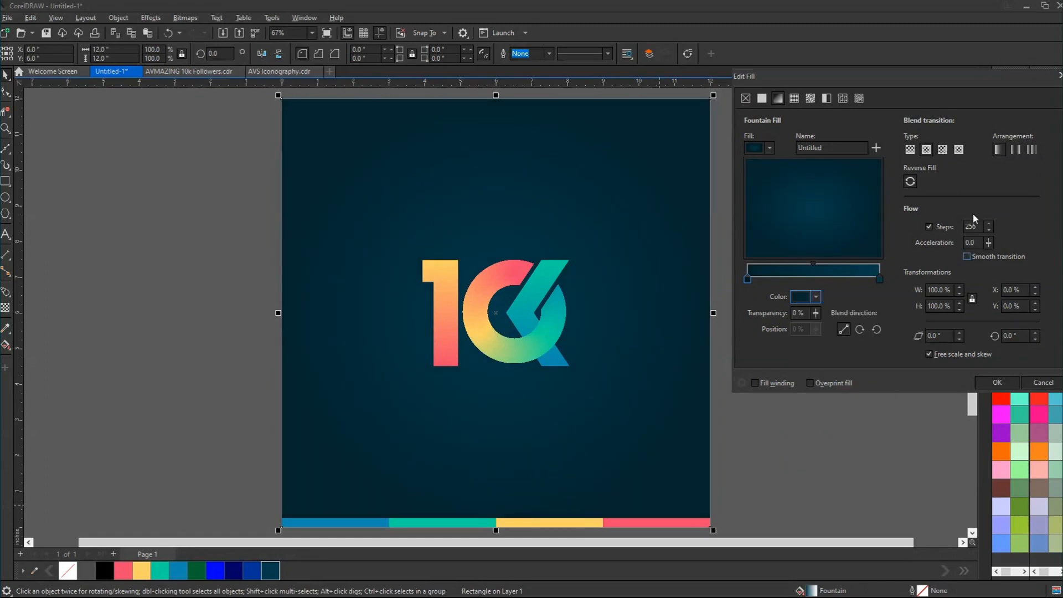
{"action": "left_click", "coordinate": [999, 383]}
Step: Enlarge the 10K lettering group proportionally about its centre to about 114%
{"action": "left_click", "coordinate": [530, 325]}
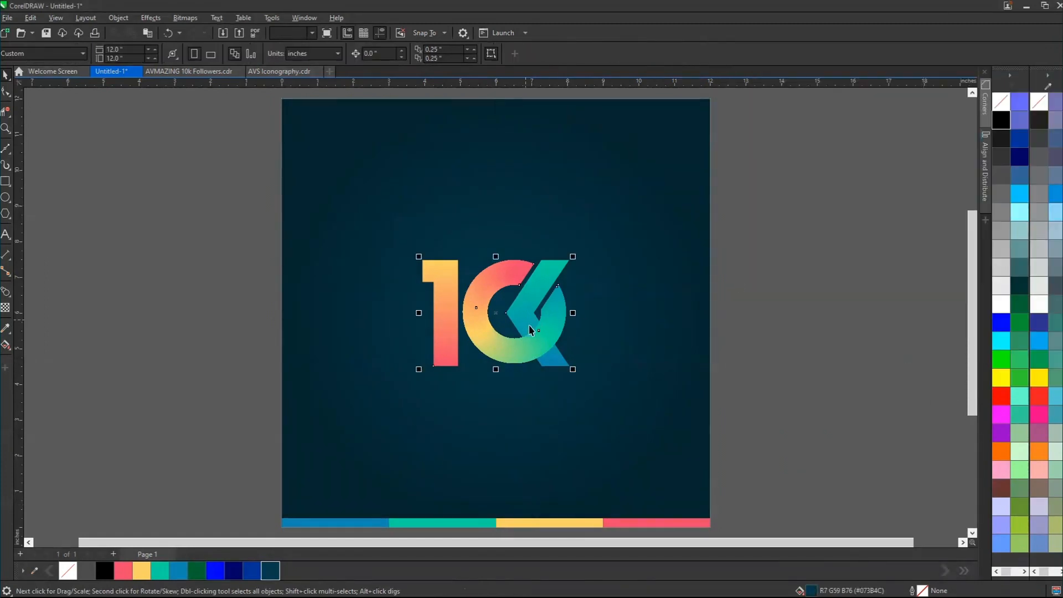
{"action": "left_click_drag", "start_coordinate": [550, 368], "coordinate": [586, 383]}
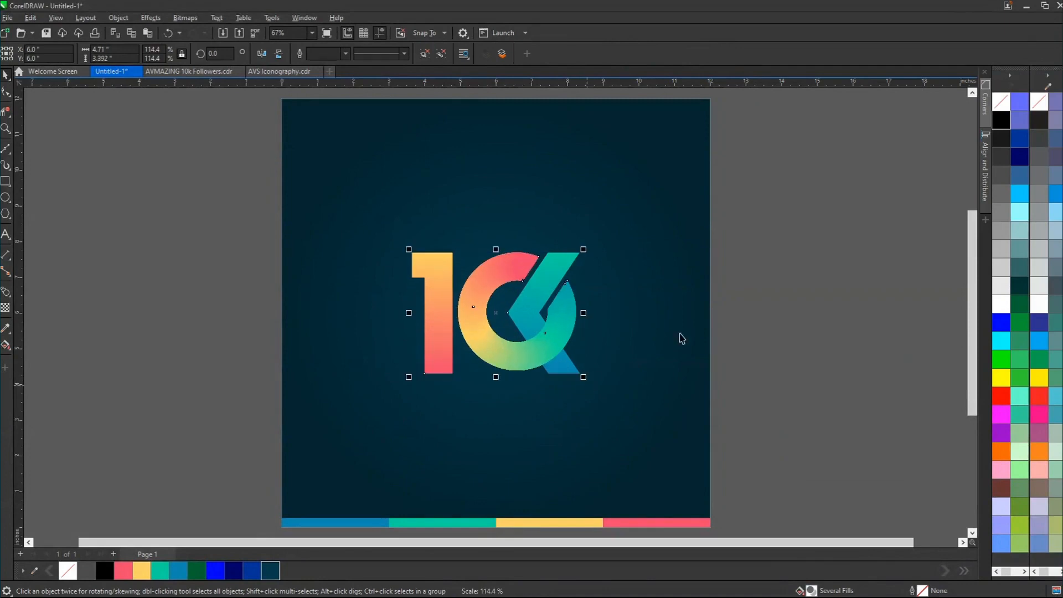
{"action": "left_click", "coordinate": [826, 220]}
Step: Add the artistic text AMAZING in Poppins Black above the 10K lettering, reducing its size to 91.696 pt
{"action": "left_click", "coordinate": [5, 237]}
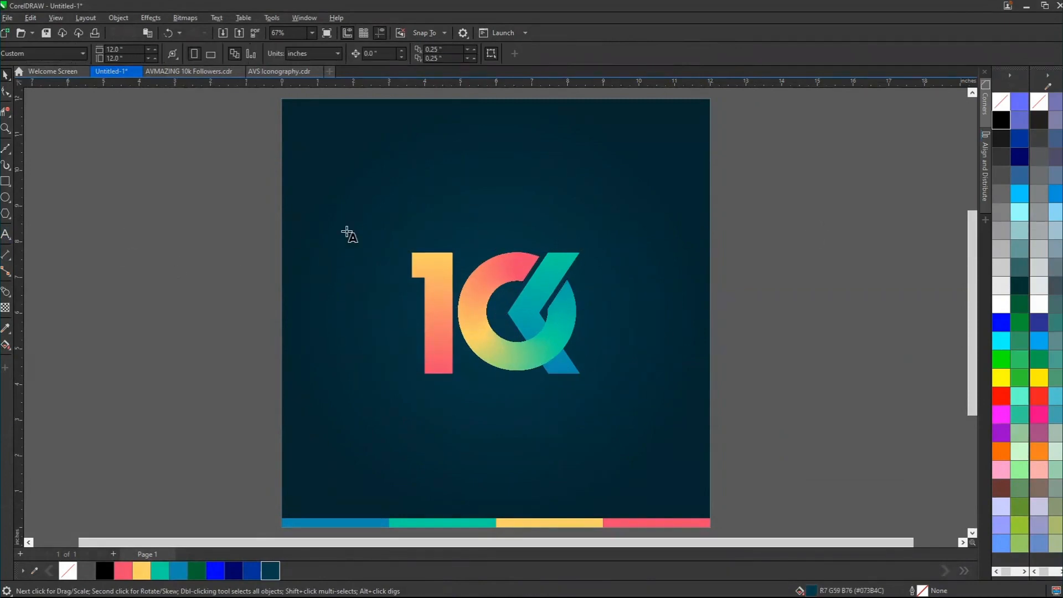
{"action": "left_click", "coordinate": [408, 230]}
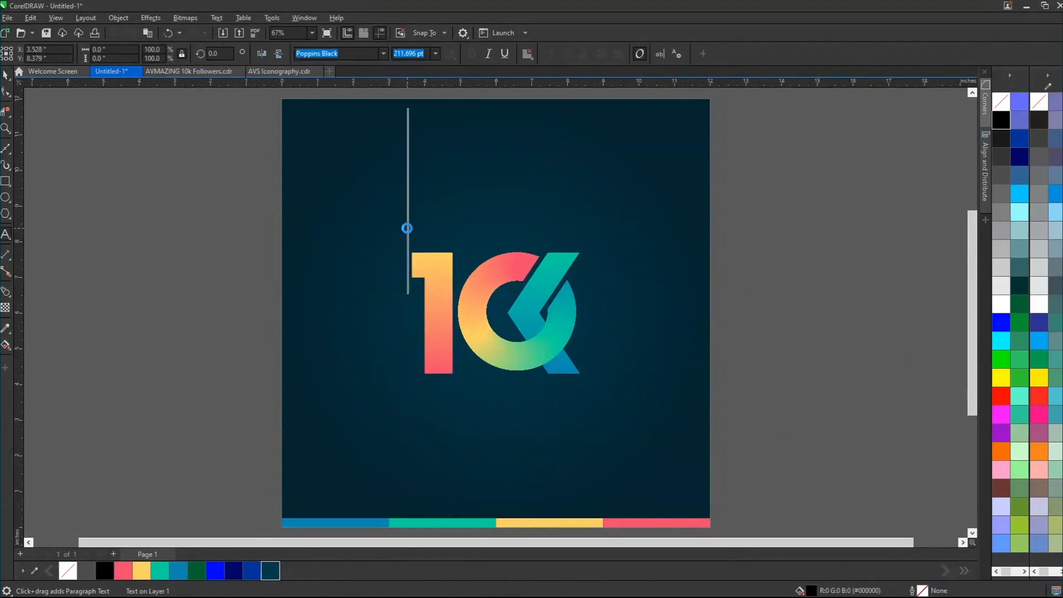
{"action": "type", "text": "AMWAS"}
{"action": "key", "text": "BackSpace"}
{"action": "key", "text": "BackSpace"}
{"action": "key", "text": "BackSpace"}
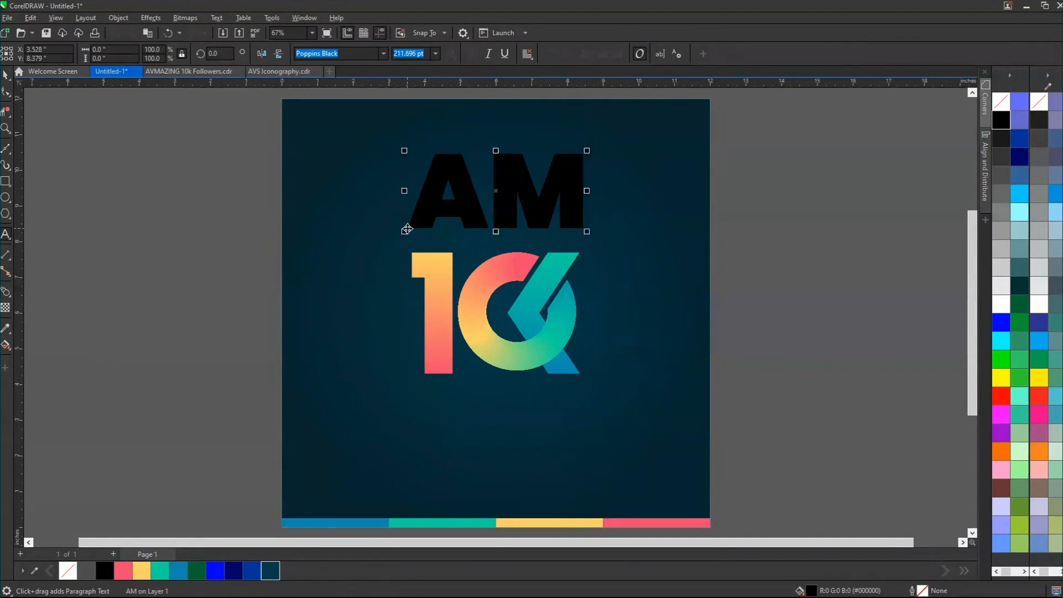
{"action": "key", "text": "ctrl+a"}
{"action": "key", "text": "ctrl+KP_2"}
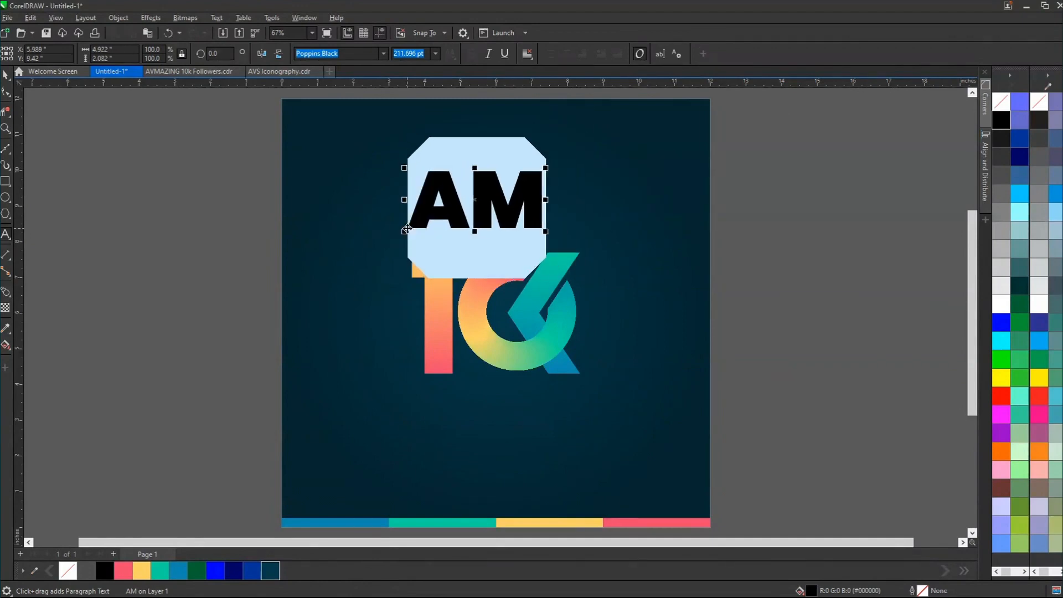
{"action": "key", "text": "ctrl+KP_2"}
{"action": "key", "text": "Right"}
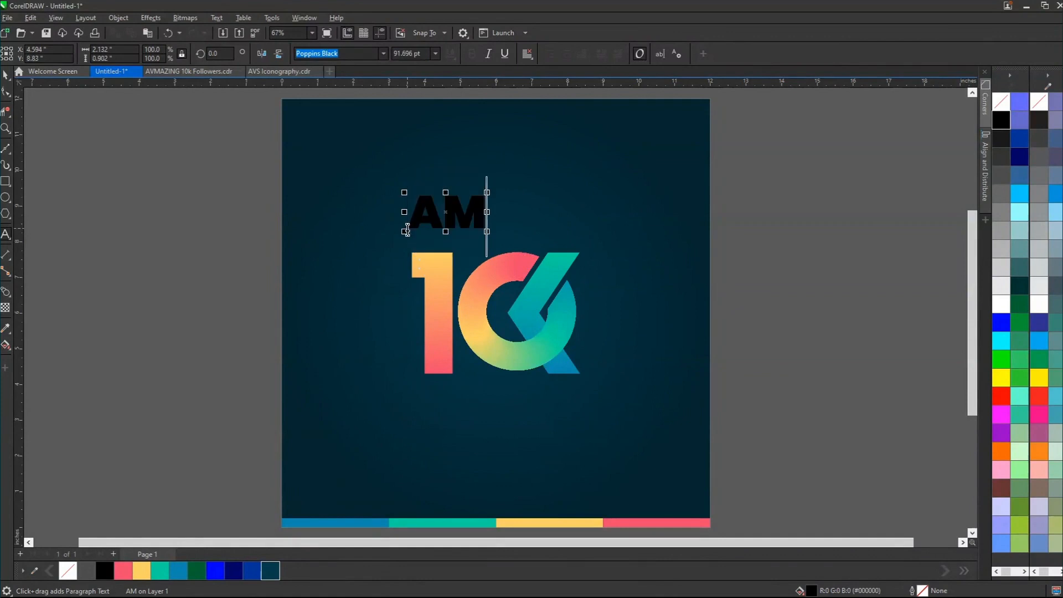
{"action": "type", "text": "AZING"}
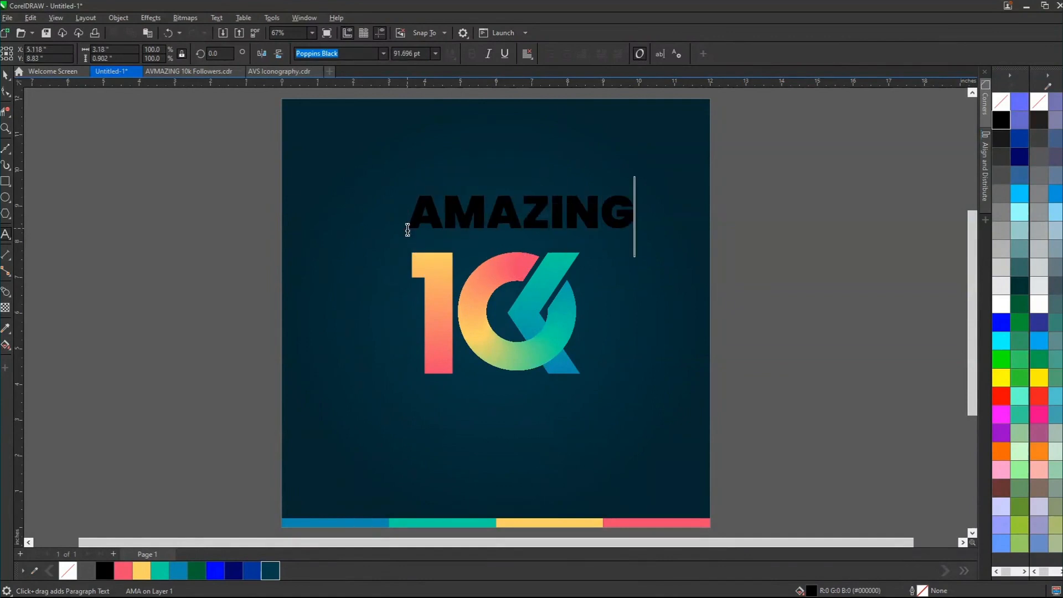
{"action": "key", "text": "Escape"}
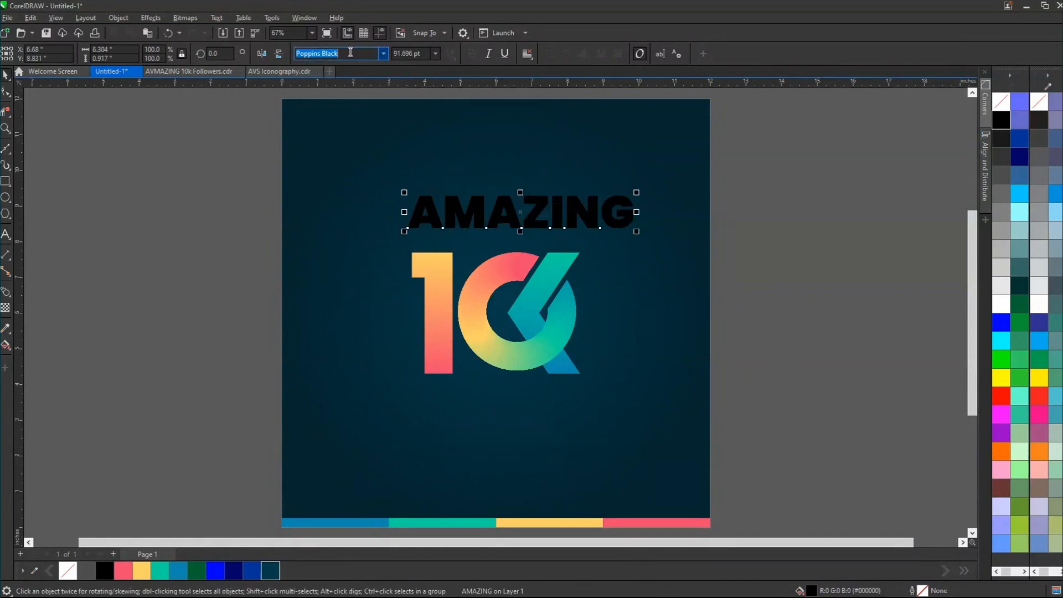
Step: Change the AMAZING text's font to FSP DEMO - Universo Bold and slightly widen its letter spacing
{"action": "type", "text": "de"}
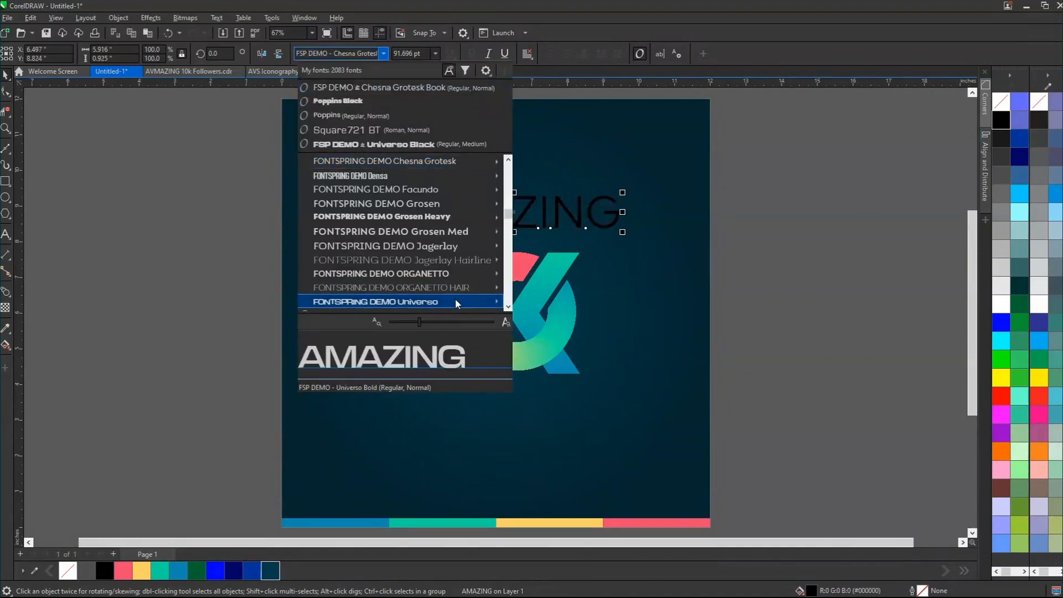
{"action": "left_click", "coordinate": [455, 301]}
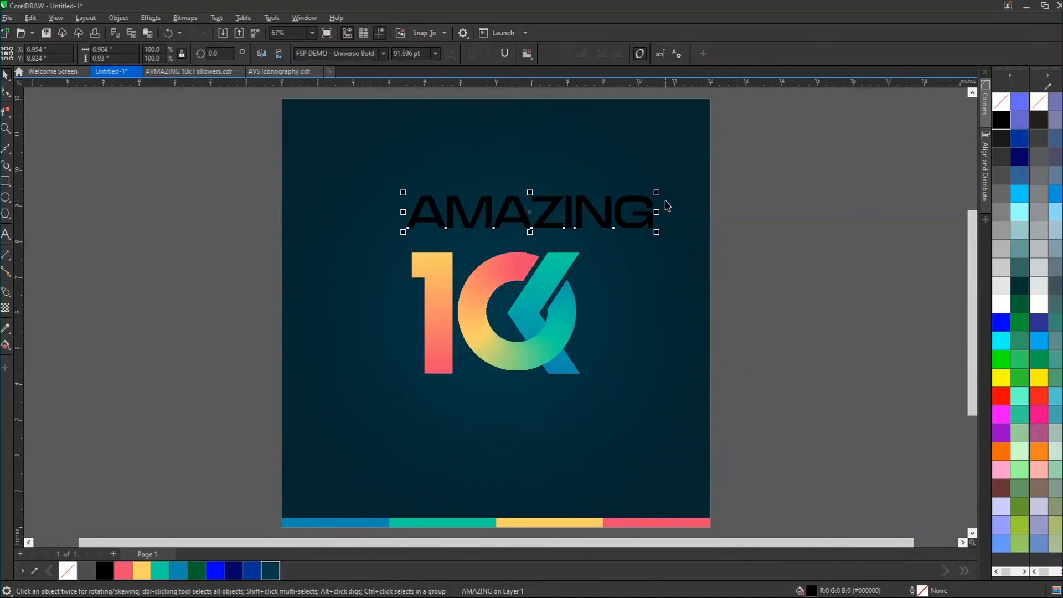
{"action": "key", "text": "F10"}
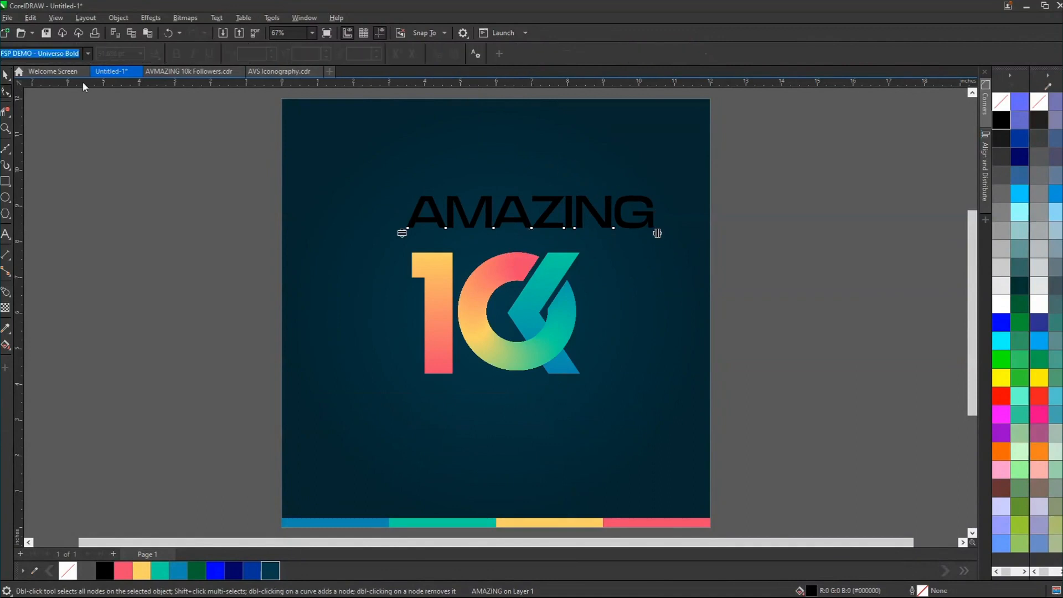
{"action": "left_click_drag", "start_coordinate": [658, 233], "coordinate": [685, 233]}
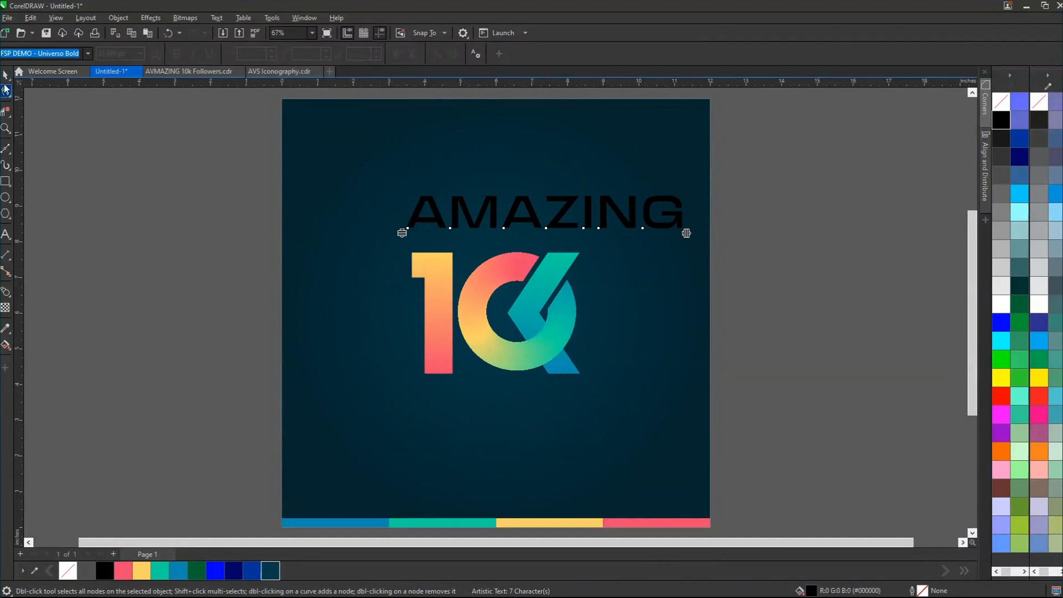
Step: Shrink the AMAZING text proportionally to about 22.6 pt and fill it with white
{"action": "left_click", "coordinate": [5, 77]}
{"action": "left_click_drag", "start_coordinate": [687, 192], "coordinate": [477, 147]}
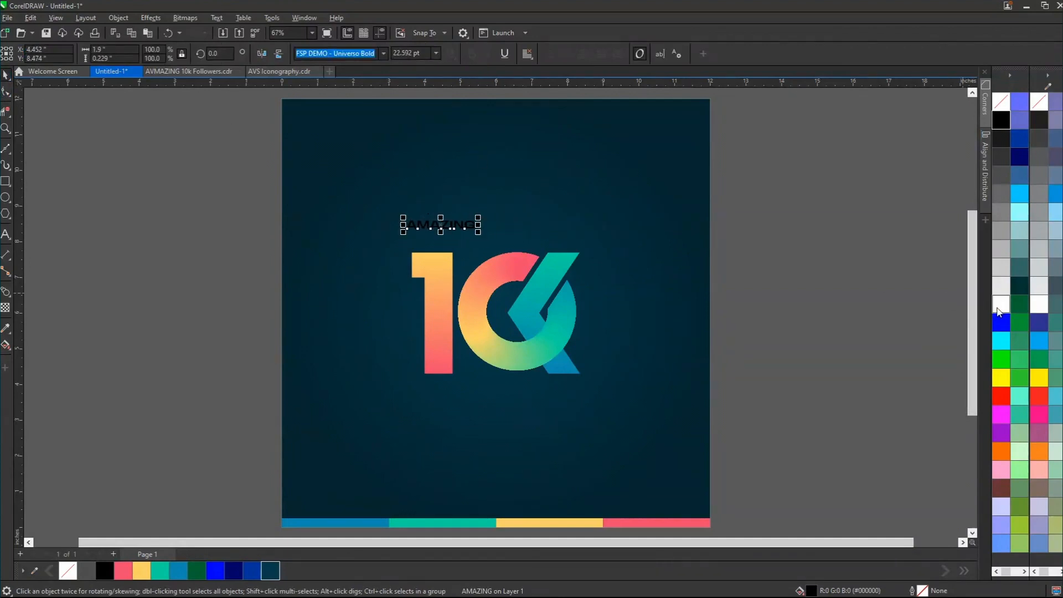
{"action": "scroll", "coordinate": [451, 237], "scroll_direction": "up", "scroll_amount": 1}
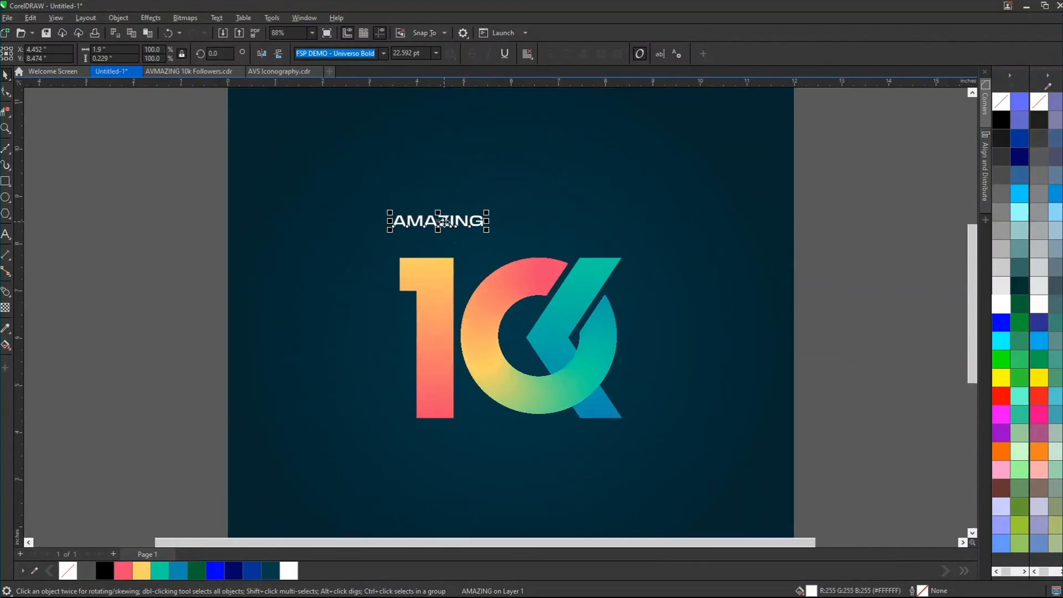
Step: Move the AMAZING text close above the numeral 1, left-align it with the 10K lettering and reduce it to about 19.8 pt
{"action": "left_click_drag", "start_coordinate": [448, 228], "coordinate": [449, 247]}
{"action": "left_click", "coordinate": [418, 276], "text": "shift"}
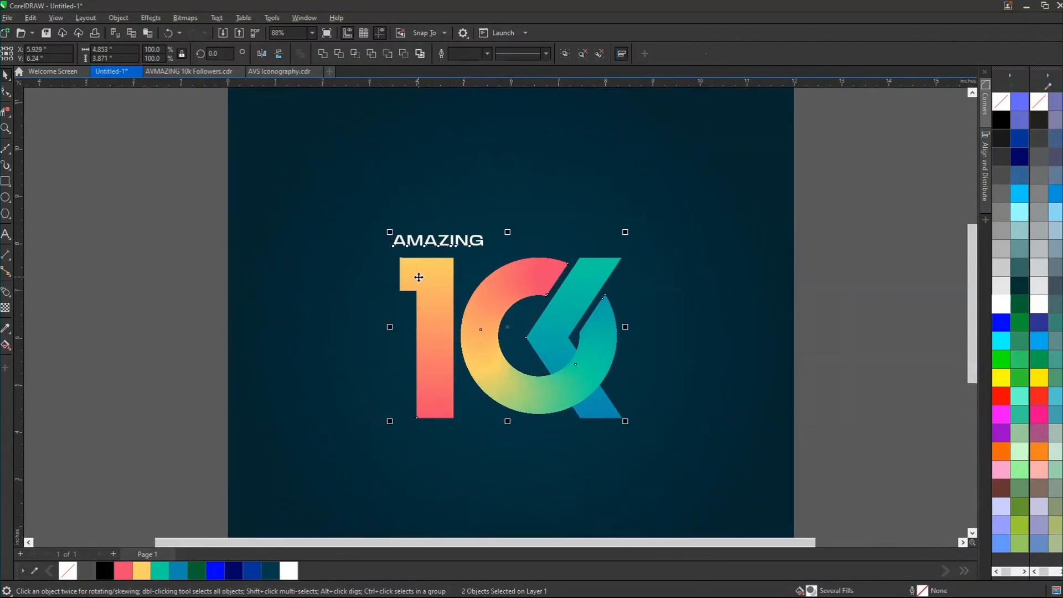
{"action": "key", "text": "l"}
{"action": "left_click", "coordinate": [422, 274], "text": "shift"}
Step: Place a copy of the AMAZING text below the foot of the K, and change the original text to AVMAZING
{"action": "left_click_drag", "start_coordinate": [494, 232], "coordinate": [590, 432]}
{"action": "right_click", "coordinate": [590, 433]}
{"action": "double_click", "coordinate": [416, 241]}
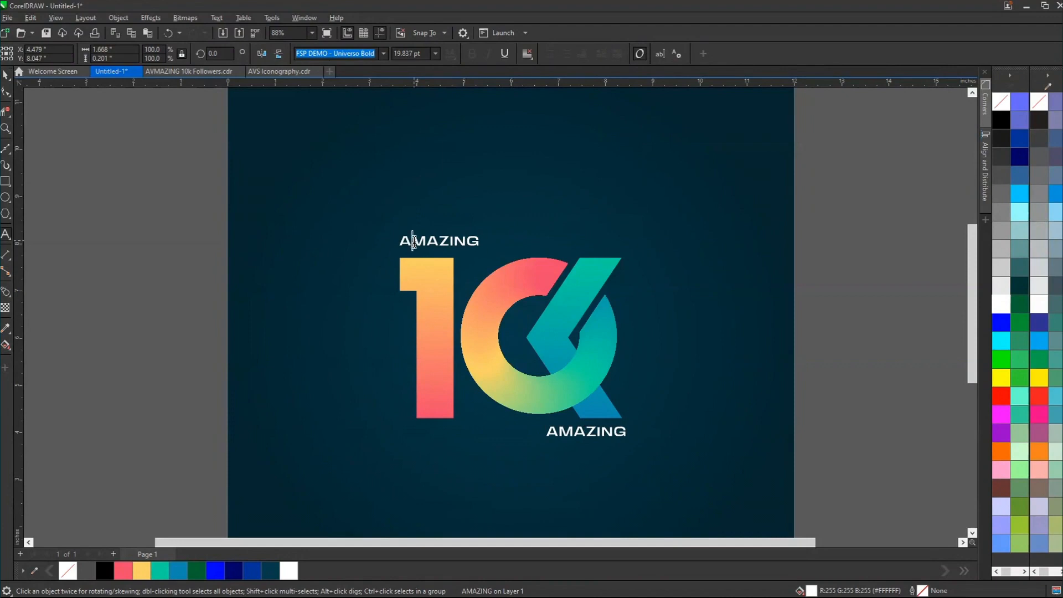
{"action": "type", "text": "V"}
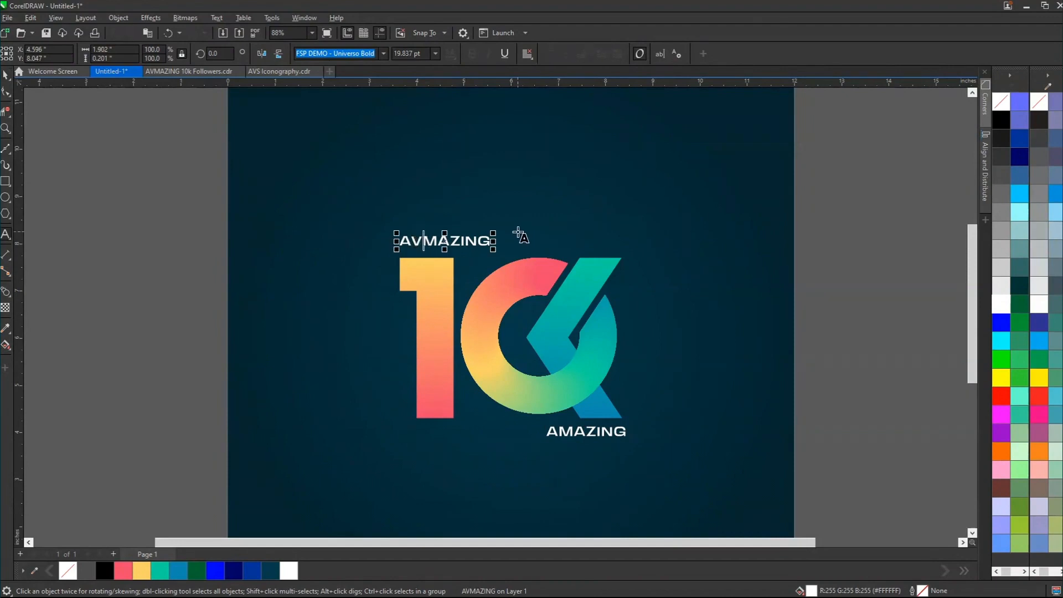
Step: Replace the copied text below the K with FOLLOWERS
{"action": "left_click", "coordinate": [578, 432]}
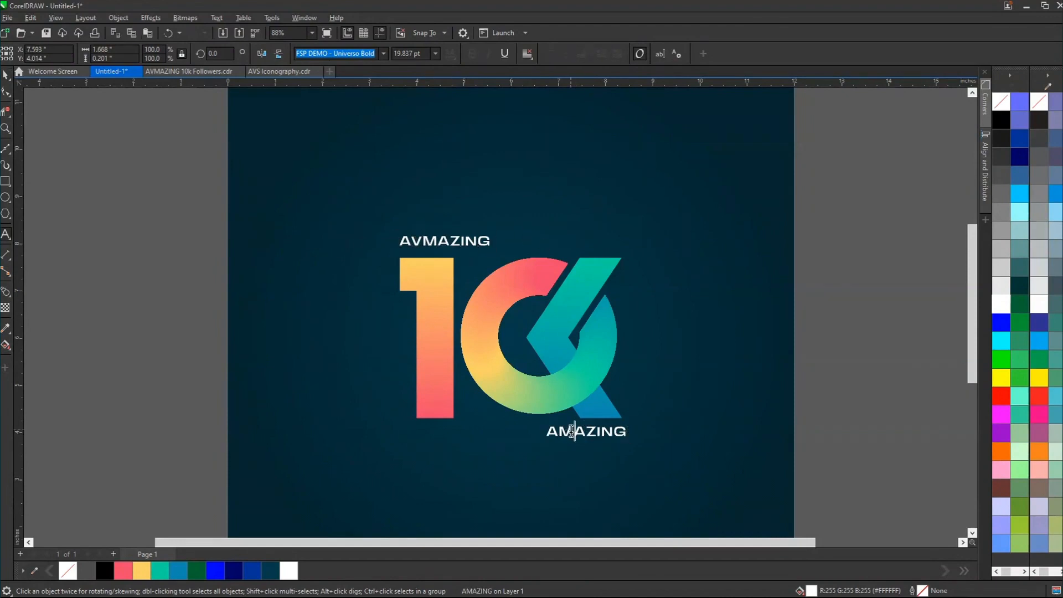
{"action": "key", "text": "ctrl+a"}
{"action": "type", "text": "FOLL"}
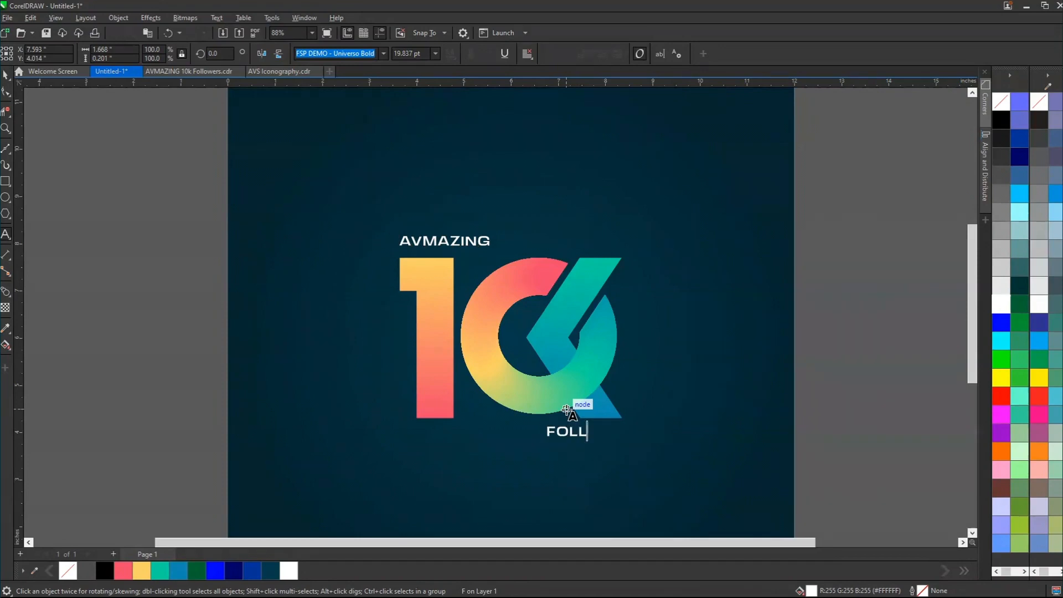
{"action": "type", "text": "OWERS"}
{"action": "key", "text": "ctrl+space"}
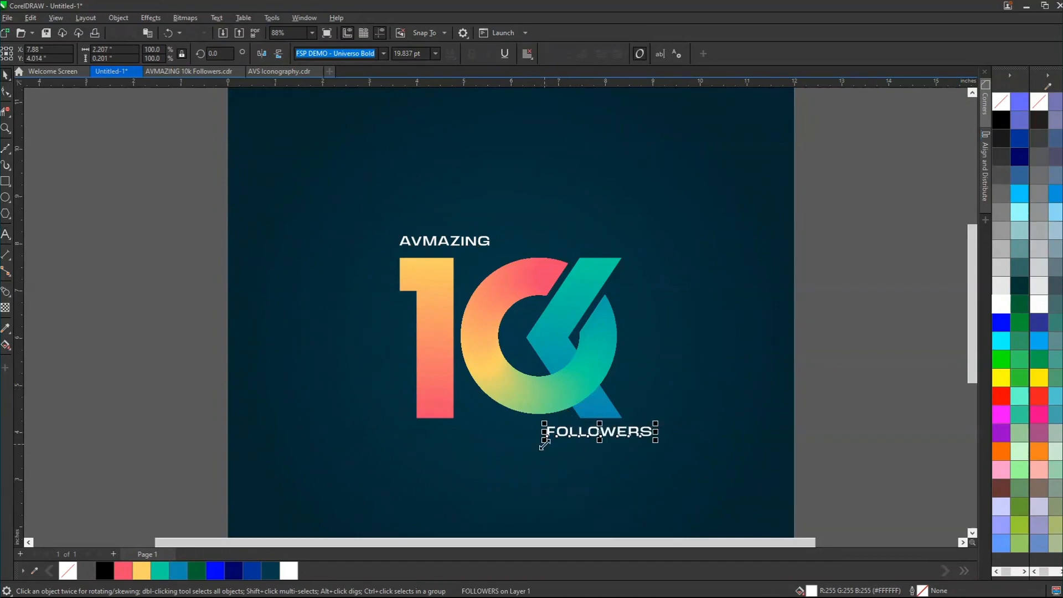
Step: Shrink the FOLLOWERS text to about 16.2 pt and move it in line with the outer edge of the K
{"action": "left_click_drag", "start_coordinate": [545, 444], "coordinate": [563, 463]}
{"action": "left_click_drag", "start_coordinate": [621, 434], "coordinate": [594, 433]}
{"action": "key", "text": "shift+F4"}
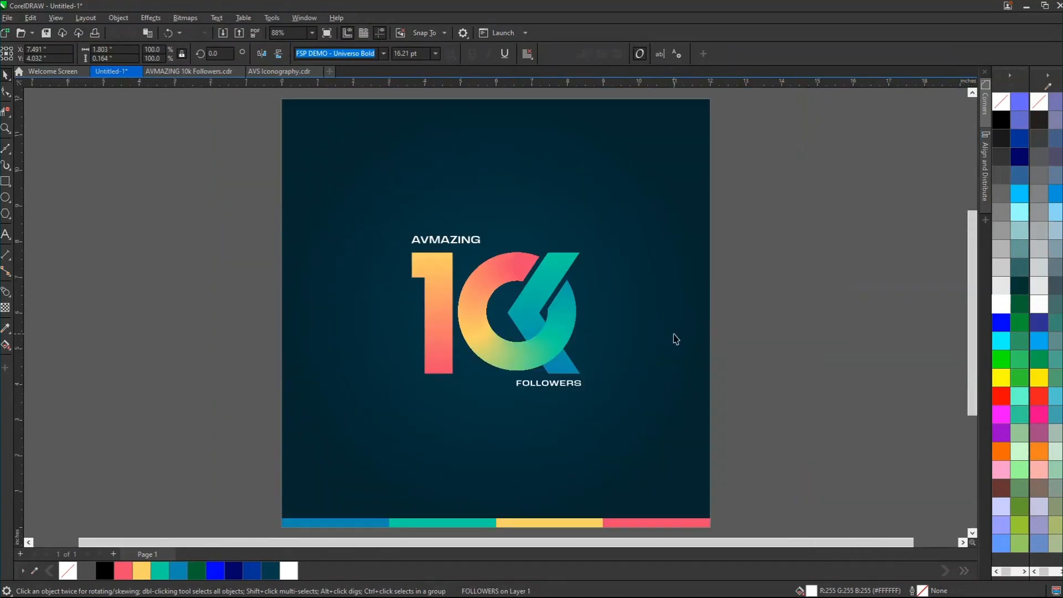
Step: Move the FOLLOWERS text slightly lower to widen its gap beneath the K, and deselect it
{"action": "scroll", "coordinate": [564, 388], "scroll_direction": "up", "scroll_amount": 2}
{"action": "scroll", "coordinate": [564, 386], "scroll_direction": "up", "scroll_amount": 2}
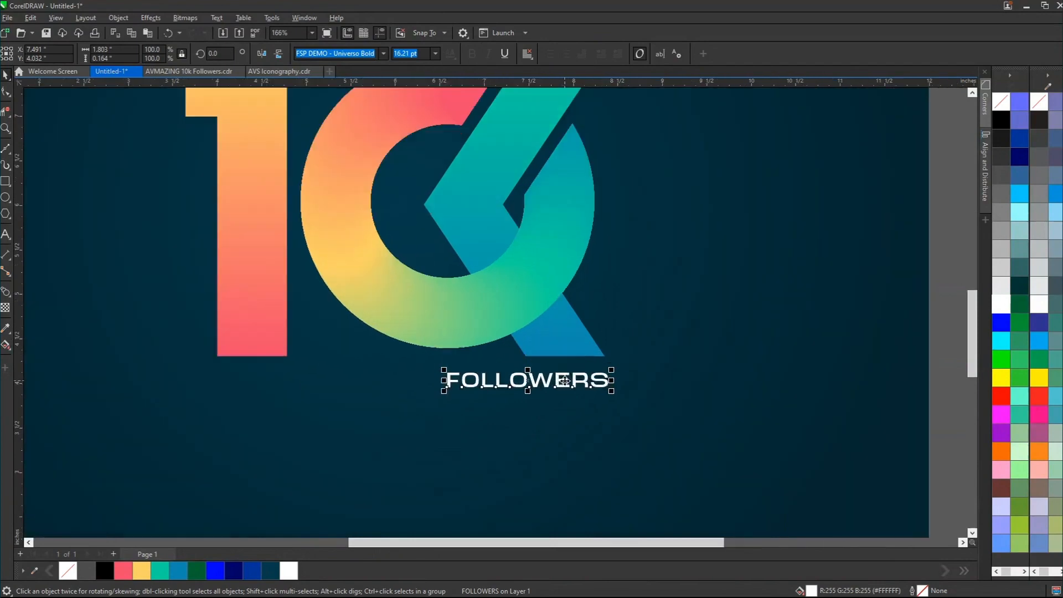
{"action": "left_click_drag", "start_coordinate": [564, 387], "coordinate": [562, 383]}
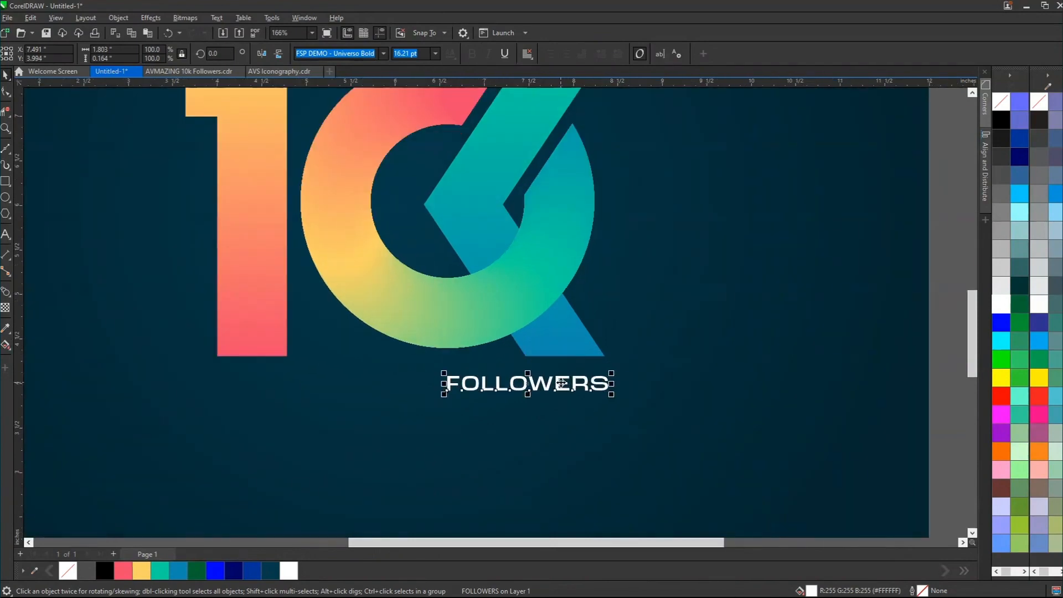
{"action": "key", "text": "shift+F4"}
{"action": "left_click", "coordinate": [759, 288]}
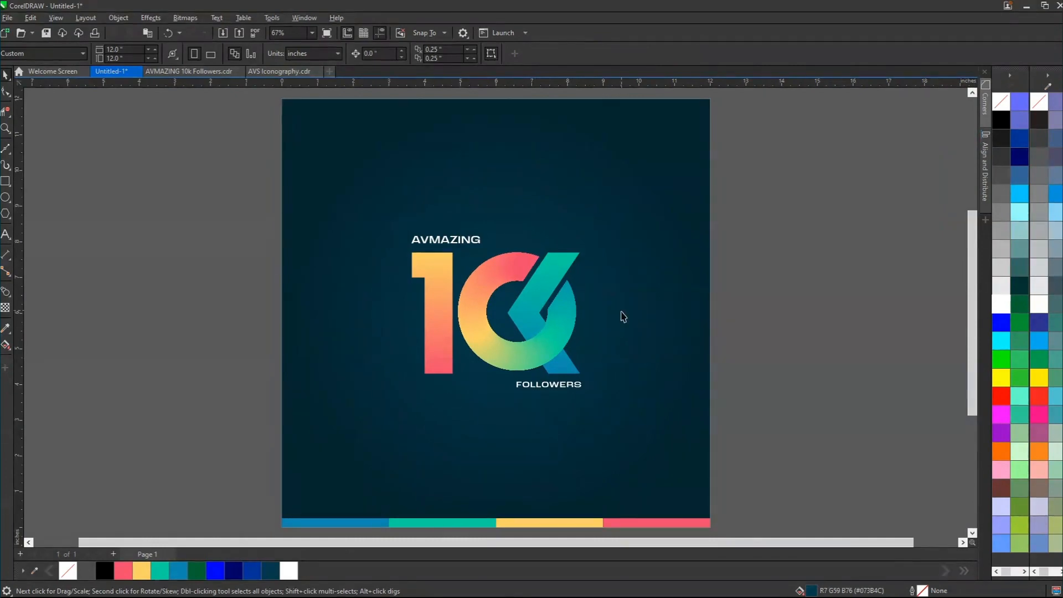
{"action": "scroll", "coordinate": [531, 257], "scroll_direction": "up", "scroll_amount": 2}
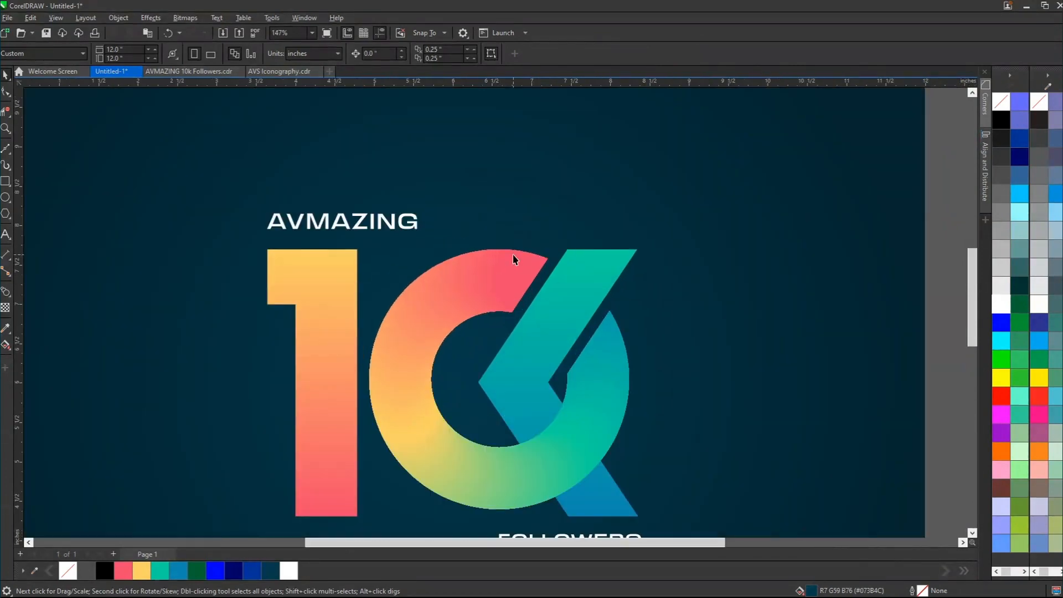
{"action": "scroll", "coordinate": [514, 259], "scroll_direction": "down", "scroll_amount": 2}
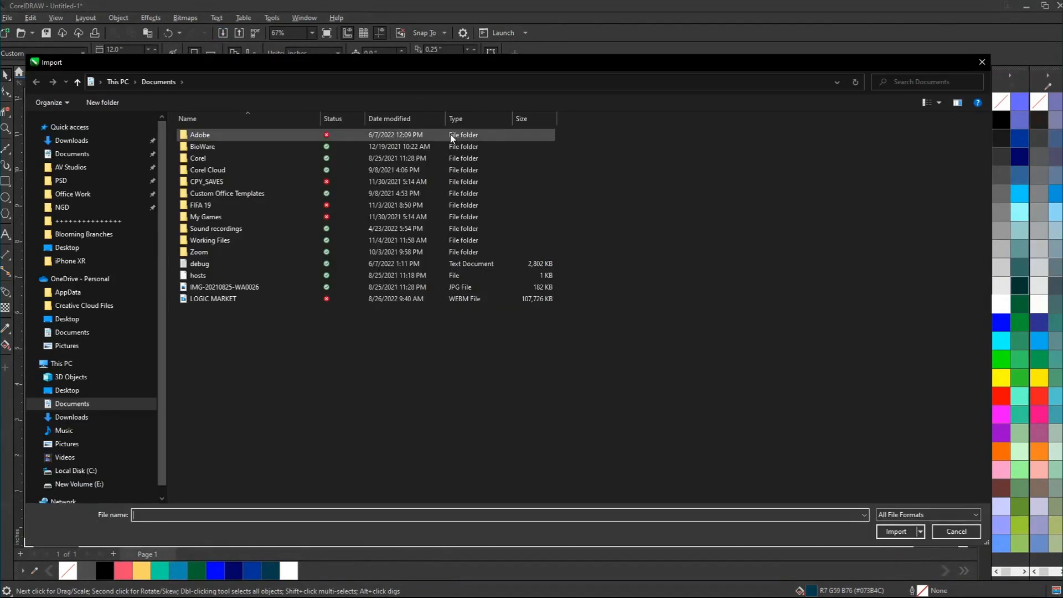
Step: Import the Untitled-1 social icons picture from Downloads at about 7.1 in wide and place it beside the page
{"action": "left_click", "coordinate": [72, 141]}
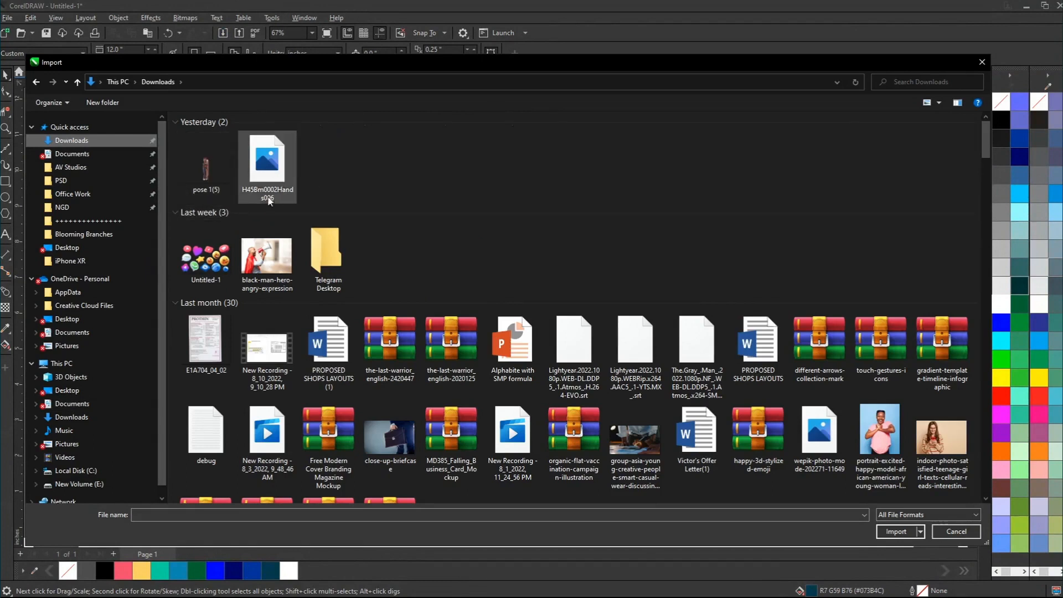
{"action": "left_click", "coordinate": [226, 261]}
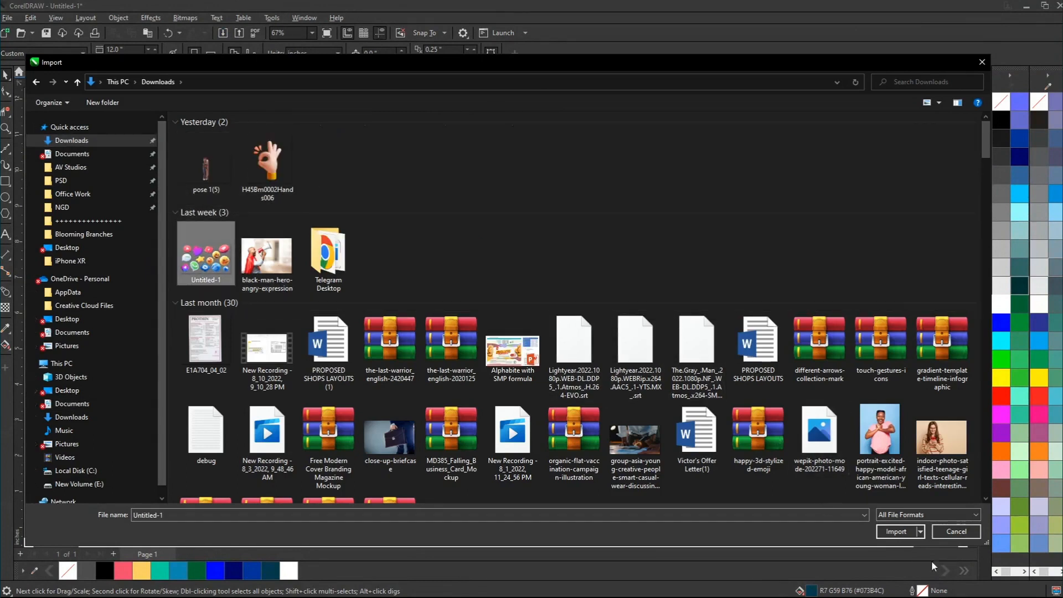
{"action": "left_click", "coordinate": [896, 532]}
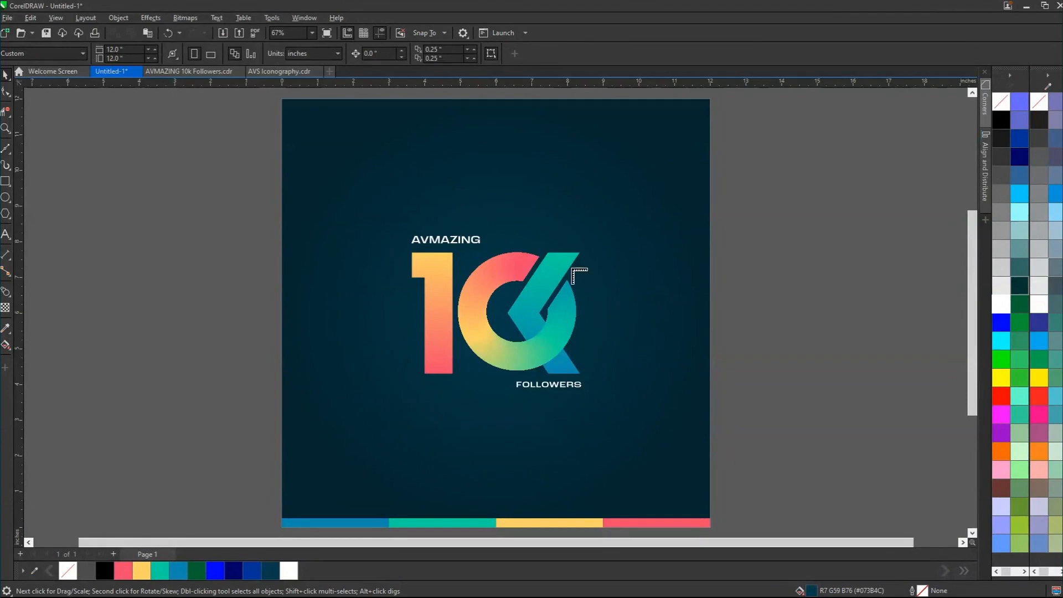
{"action": "left_click_drag", "start_coordinate": [655, 142], "coordinate": [909, 430]}
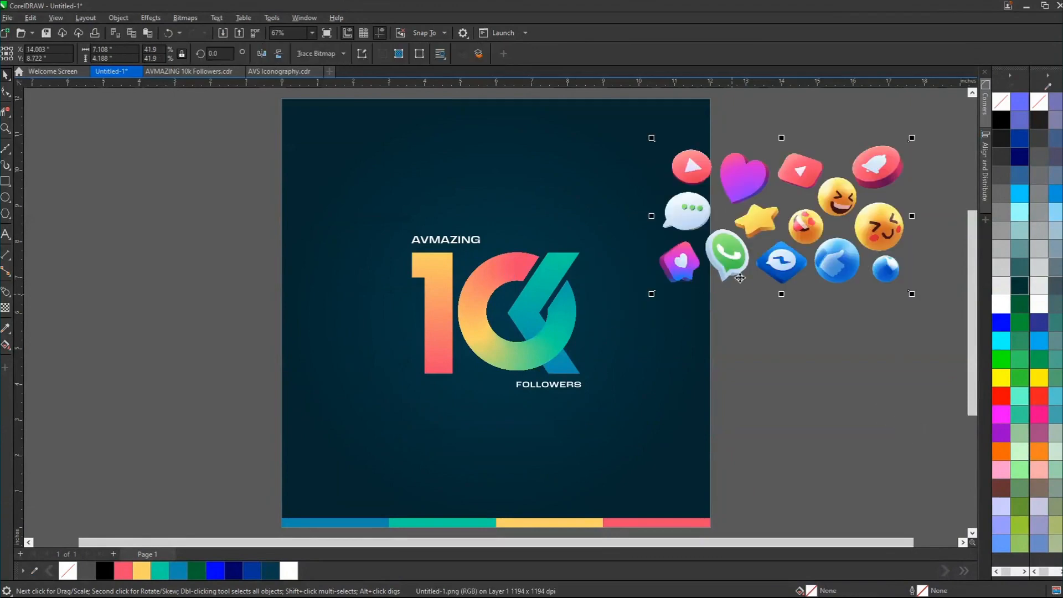
{"action": "left_click_drag", "start_coordinate": [740, 278], "coordinate": [819, 338]}
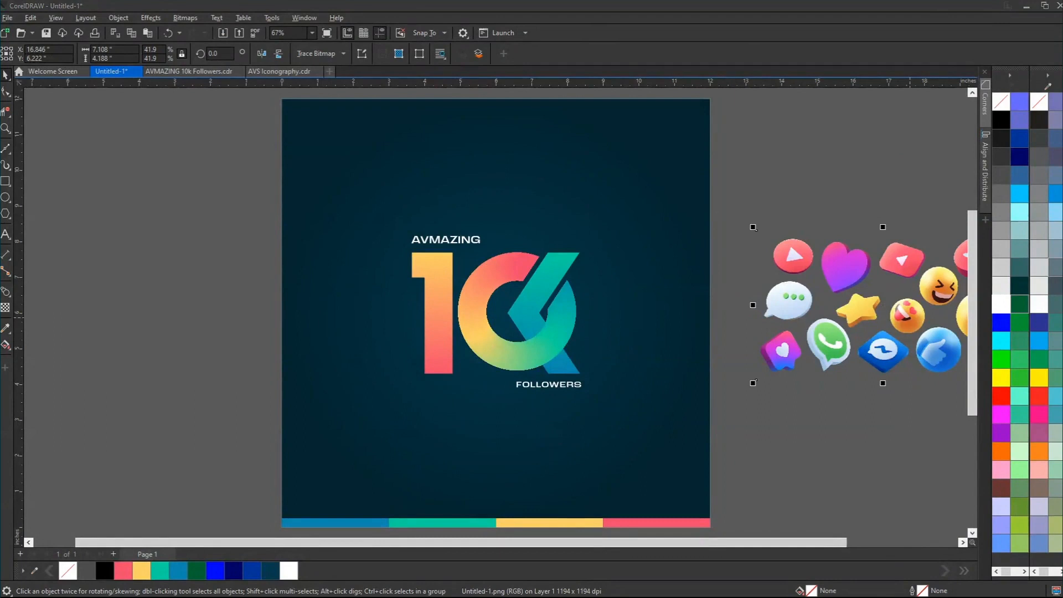
{"action": "left_click_drag", "start_coordinate": [888, 287], "coordinate": [882, 287]}
Step: Draw a smooth closed curve about 1.62 by 1.71 in around the purple heart in the icons picture
{"action": "key", "text": "F2"}
{"action": "left_click_drag", "start_coordinate": [719, 213], "coordinate": [831, 391]}
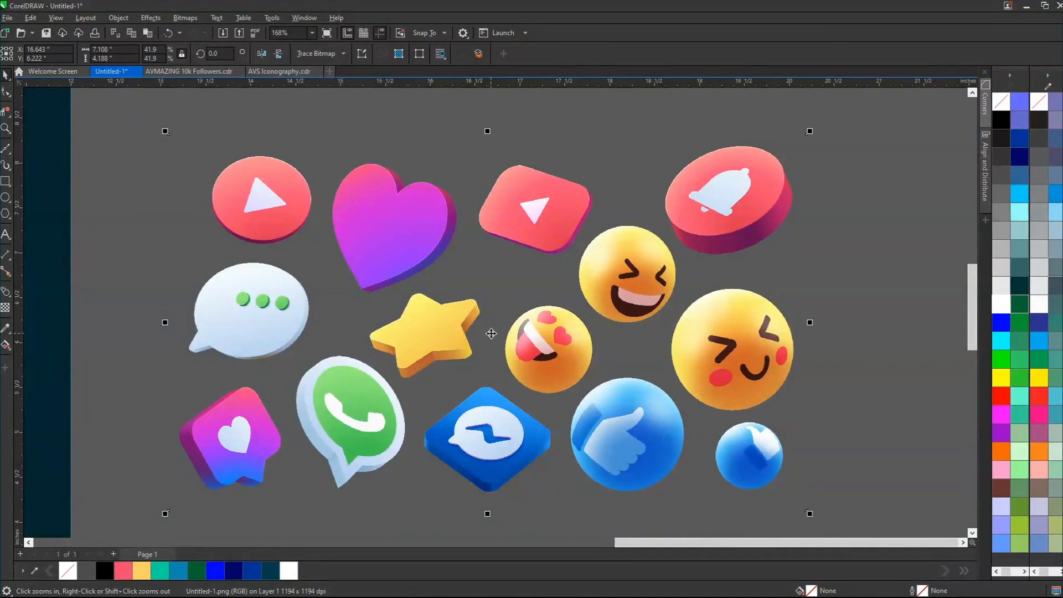
{"action": "left_click", "coordinate": [10, 153]}
{"action": "left_click", "coordinate": [45, 147]}
{"action": "mouse_move", "coordinate": [335, 156]}
{"action": "left_mouse_down"}
{"action": "mouse_move", "coordinate": [321, 181]}
{"action": "mouse_move", "coordinate": [323, 241]}
{"action": "mouse_move", "coordinate": [341, 299]}
{"action": "mouse_move", "coordinate": [432, 280]}
{"action": "mouse_move", "coordinate": [459, 245]}
{"action": "mouse_move", "coordinate": [463, 195]}
{"action": "mouse_move", "coordinate": [416, 159]}
{"action": "mouse_move", "coordinate": [334, 156]}
{"action": "left_mouse_up"}
{"action": "key", "text": "space"}
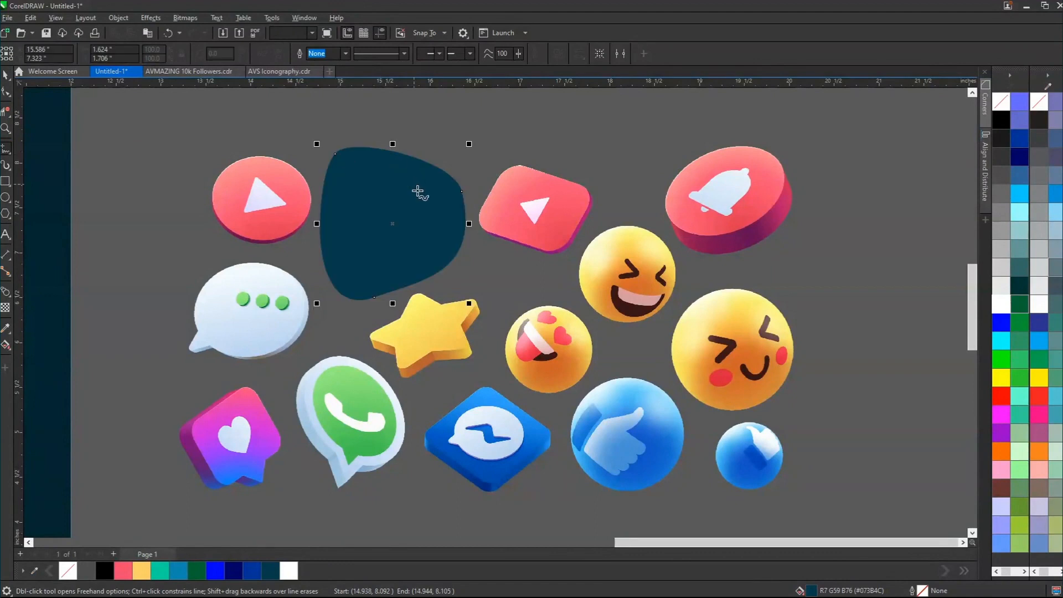
Step: Intersect the closed curve with the icons picture and move the resulting heart cut-out above the 10K lettering
{"action": "left_click", "coordinate": [544, 214], "text": "shift"}
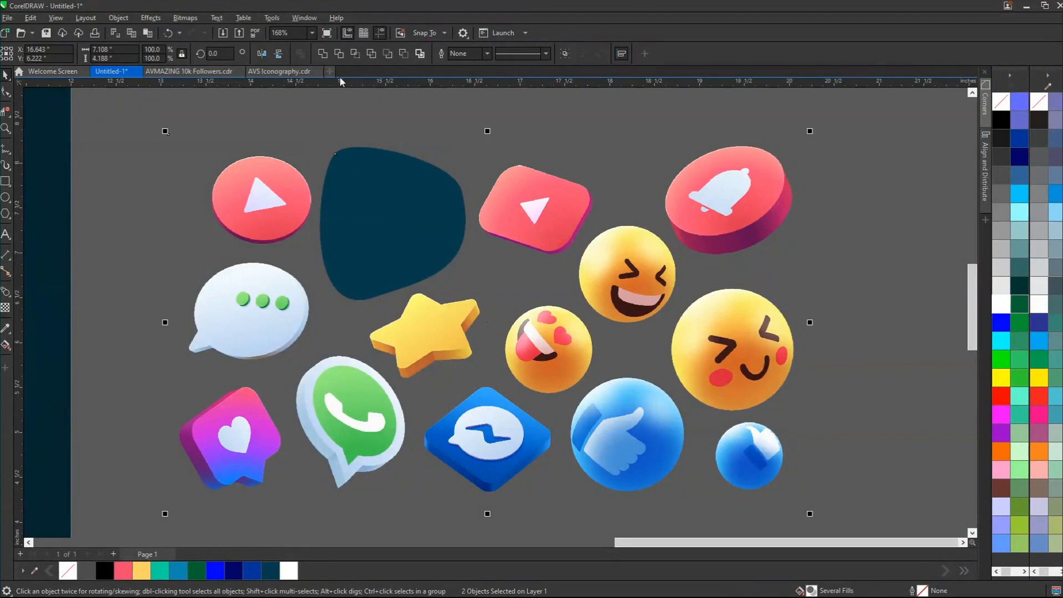
{"action": "left_click", "coordinate": [355, 53]}
{"action": "scroll", "coordinate": [477, 244], "scroll_direction": "down", "scroll_amount": 2}
{"action": "scroll", "coordinate": [478, 240], "scroll_direction": "down", "scroll_amount": 2}
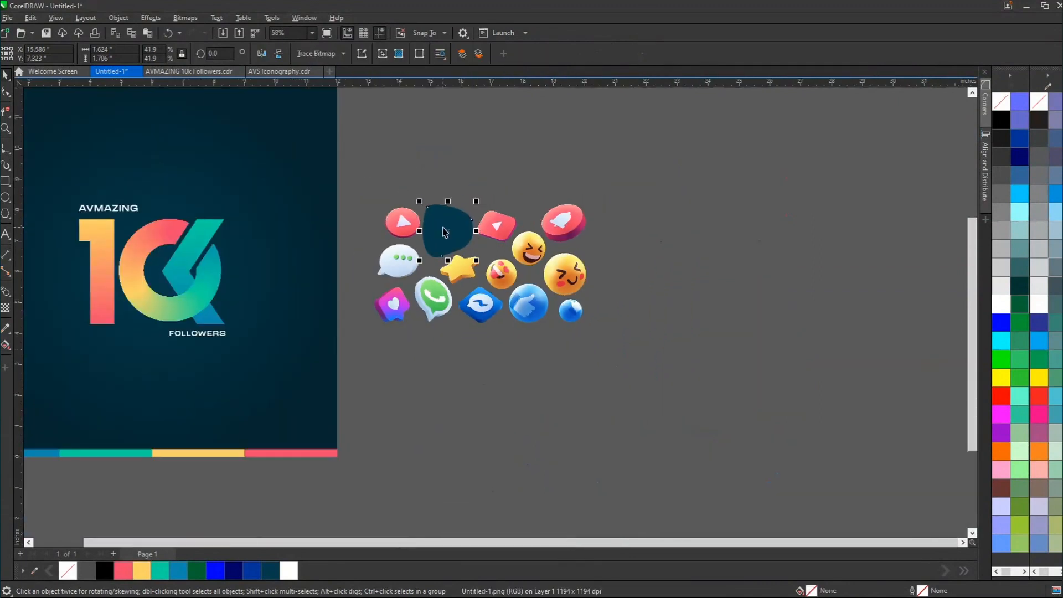
{"action": "left_click_drag", "start_coordinate": [450, 232], "coordinate": [167, 184]}
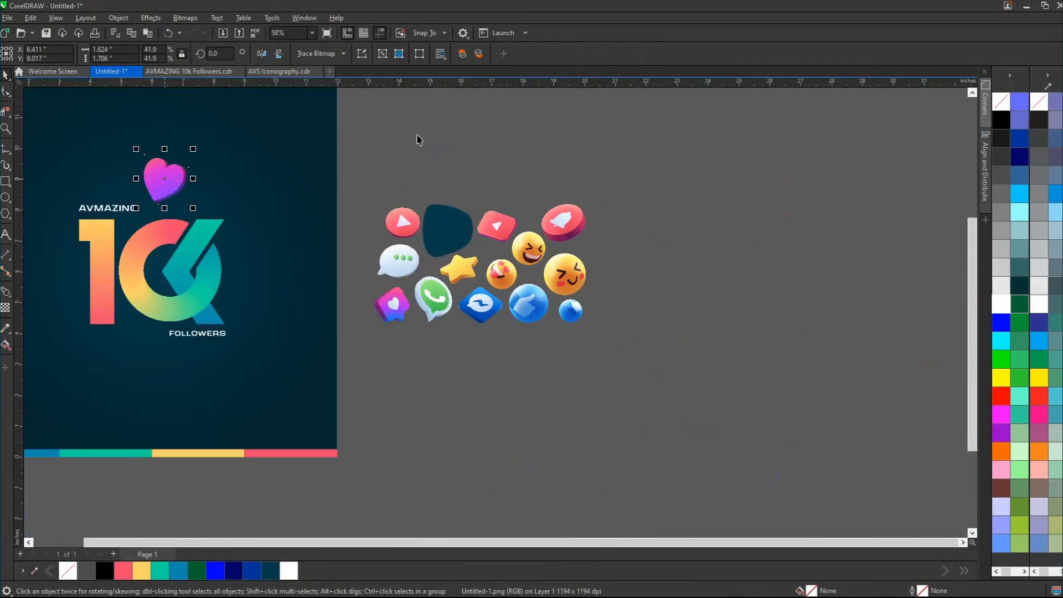
Step: Delete the leftover curve covering the purple heart and draw a smooth closed curve around the heart-eyes emoji in the icons picture
{"action": "left_click", "coordinate": [449, 247]}
{"action": "key", "text": "Delete"}
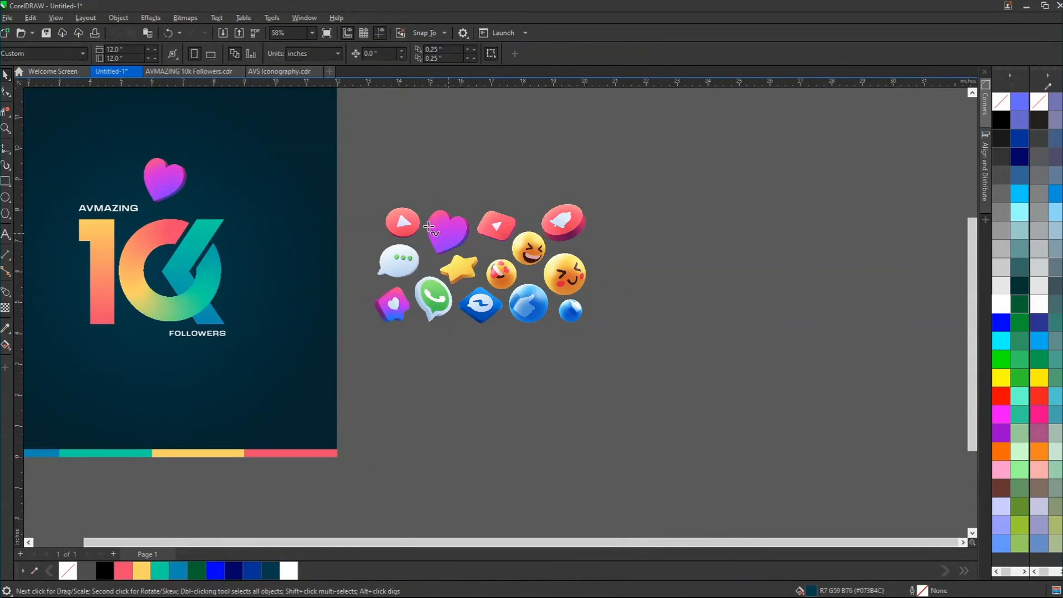
{"action": "scroll", "coordinate": [560, 344], "scroll_direction": "up", "scroll_amount": 4}
{"action": "mouse_move", "coordinate": [425, 171]}
{"action": "left_mouse_down"}
{"action": "mouse_move", "coordinate": [404, 205]}
{"action": "mouse_move", "coordinate": [410, 238]}
{"action": "mouse_move", "coordinate": [426, 253]}
{"action": "mouse_move", "coordinate": [457, 255]}
{"action": "mouse_move", "coordinate": [479, 242]}
{"action": "mouse_move", "coordinate": [485, 208]}
{"action": "mouse_move", "coordinate": [471, 181]}
{"action": "mouse_move", "coordinate": [423, 172]}
{"action": "left_mouse_up"}
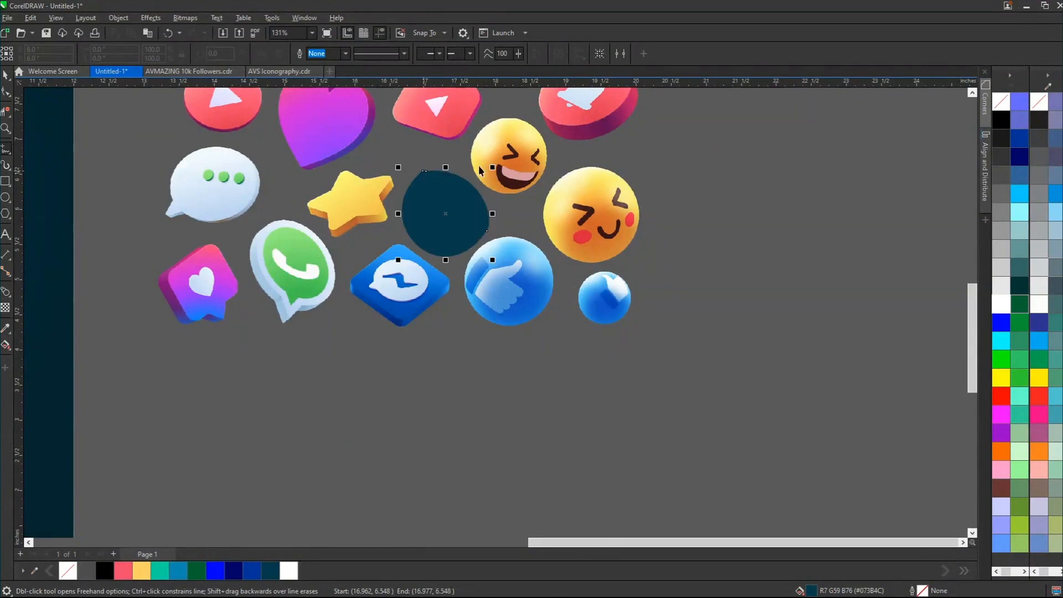
Step: Intersect the curve with the icons picture, move the emoji cut-out below the picture, and delete the leftover curve
{"action": "left_click", "coordinate": [354, 55]}
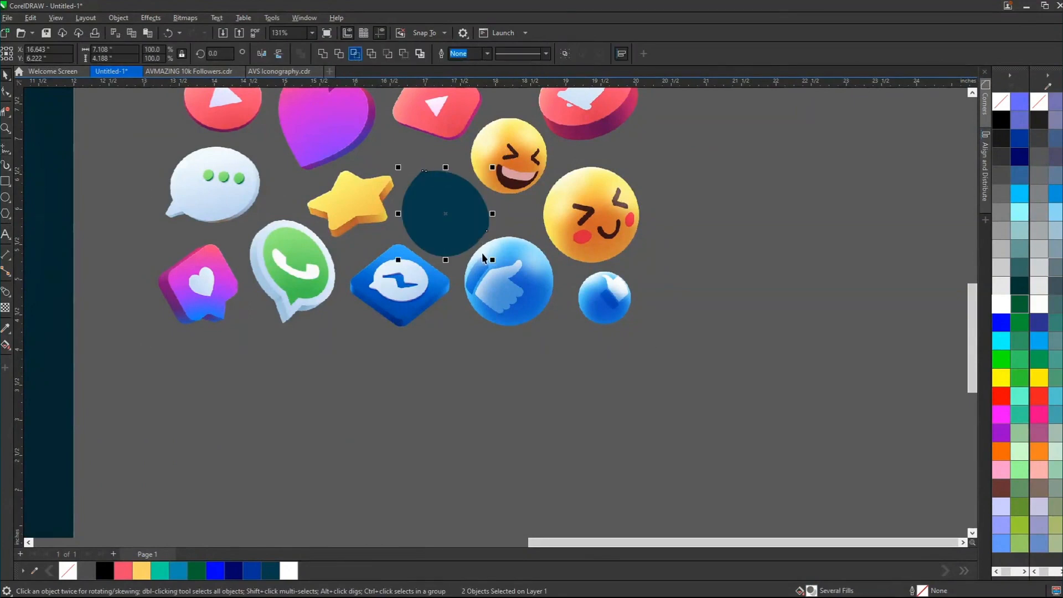
{"action": "mouse_move", "coordinate": [435, 220]}
{"action": "left_mouse_down"}
{"action": "mouse_move", "coordinate": [268, 414]}
{"action": "mouse_move", "coordinate": [206, 458]}
{"action": "left_mouse_up"}
{"action": "left_click", "coordinate": [441, 217]}
{"action": "key", "text": "Delete"}
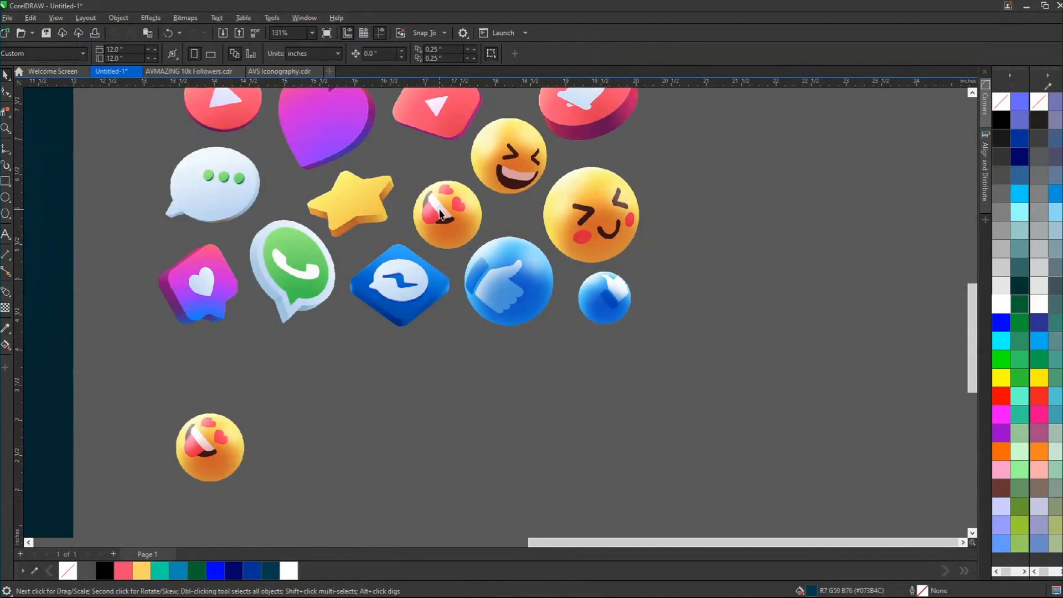
Step: Cut out the pink-purple heart badge by intersecting a closed curve with the icons picture, and place it beside the emoji cut-out
{"action": "key", "text": "F5"}
{"action": "mouse_move", "coordinate": [189, 239]}
{"action": "left_mouse_down"}
{"action": "mouse_move", "coordinate": [151, 264]}
{"action": "mouse_move", "coordinate": [152, 302]}
{"action": "mouse_move", "coordinate": [202, 336]}
{"action": "mouse_move", "coordinate": [246, 299]}
{"action": "mouse_move", "coordinate": [244, 269]}
{"action": "mouse_move", "coordinate": [190, 237]}
{"action": "left_mouse_up"}
{"action": "key", "text": "space"}
{"action": "left_click", "coordinate": [287, 255], "text": "shift"}
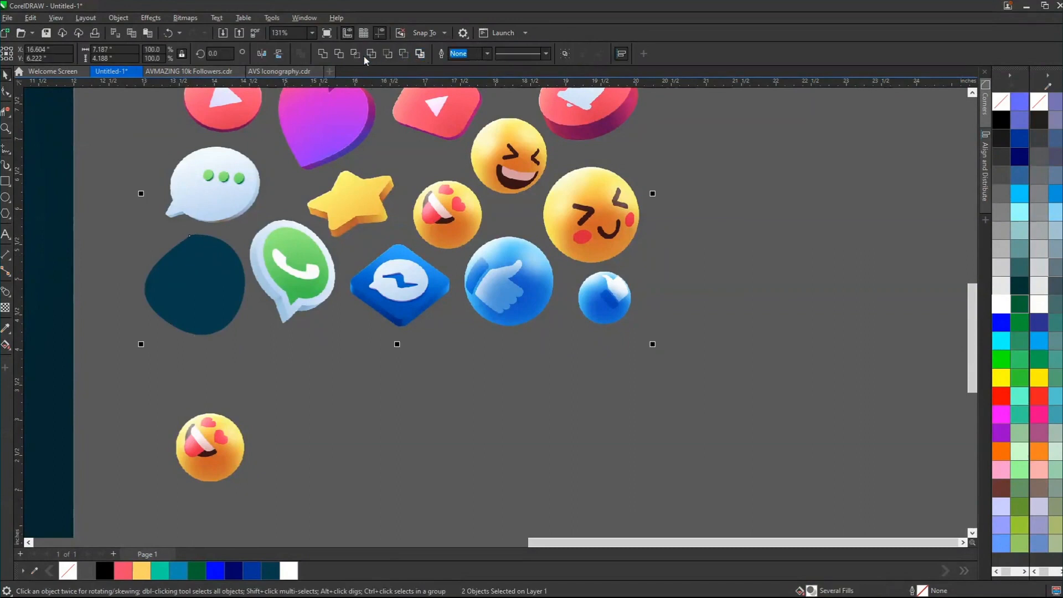
{"action": "left_click", "coordinate": [356, 54]}
{"action": "left_click_drag", "start_coordinate": [206, 309], "coordinate": [300, 456]}
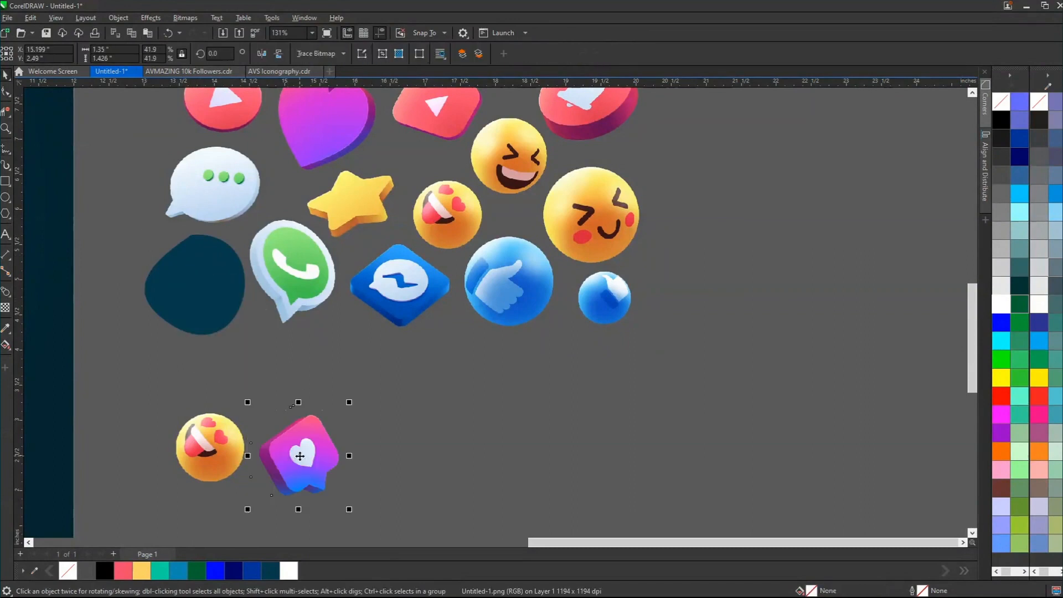
{"action": "scroll", "coordinate": [530, 386], "scroll_direction": "down", "scroll_amount": 3}
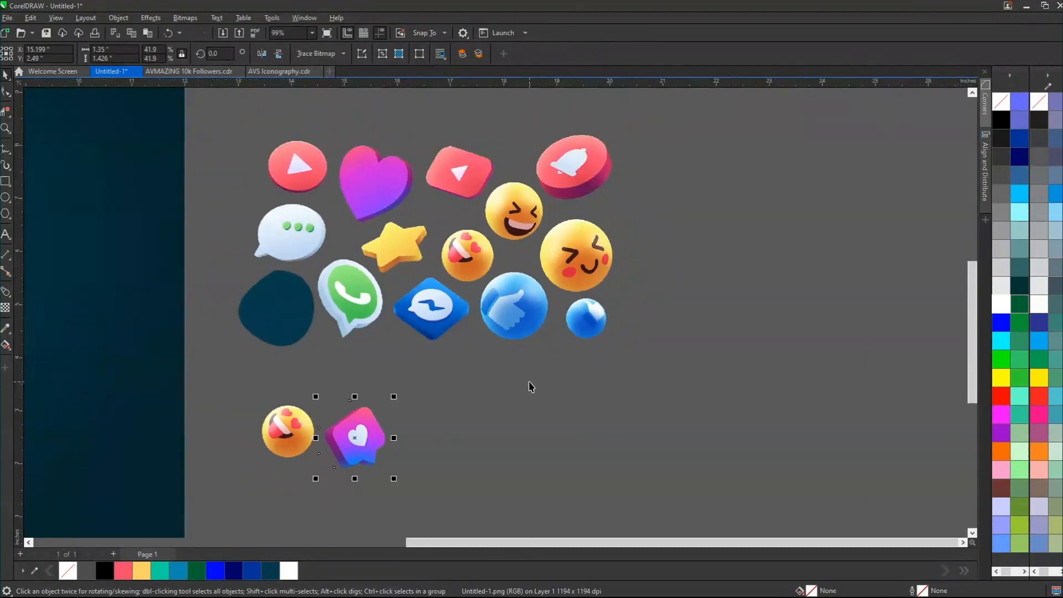
Step: Draw a smooth closed curve around the yellow star and intersect it with the icons picture to cut out the star
{"action": "left_click", "coordinate": [406, 231]}
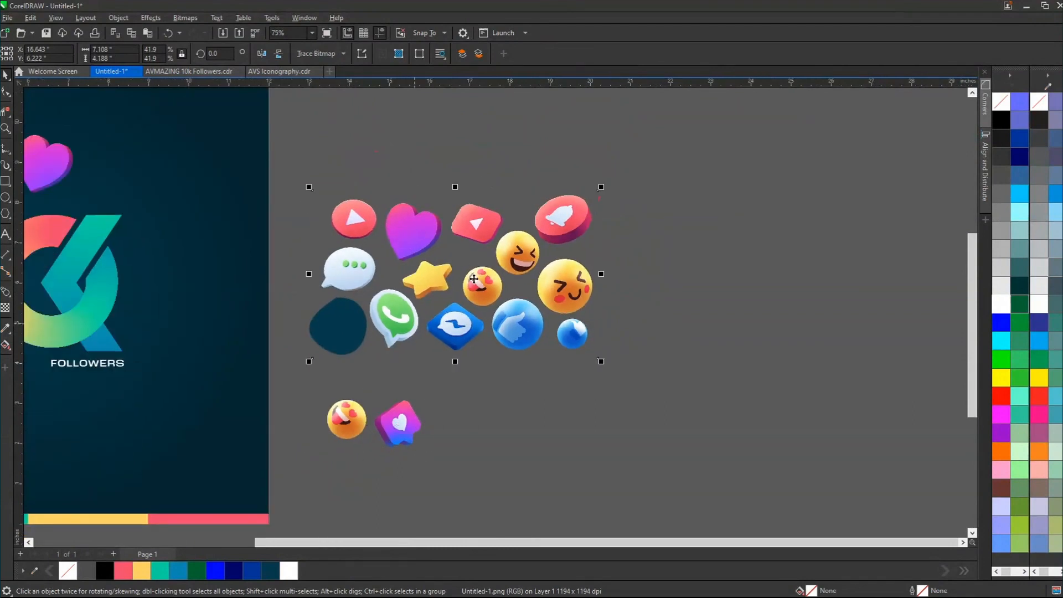
{"action": "scroll", "coordinate": [473, 279], "scroll_direction": "up", "scroll_amount": 4}
{"action": "key", "text": "F5"}
{"action": "mouse_move", "coordinate": [407, 241]}
{"action": "left_mouse_down"}
{"action": "mouse_move", "coordinate": [361, 280]}
{"action": "mouse_move", "coordinate": [361, 308]}
{"action": "mouse_move", "coordinate": [385, 319]}
{"action": "mouse_move", "coordinate": [397, 345]}
{"action": "mouse_move", "coordinate": [477, 334]}
{"action": "mouse_move", "coordinate": [497, 264]}
{"action": "mouse_move", "coordinate": [470, 235]}
{"action": "mouse_move", "coordinate": [408, 239]}
{"action": "left_mouse_up"}
{"action": "key", "text": "space"}
{"action": "left_click", "coordinate": [542, 143], "text": "shift"}
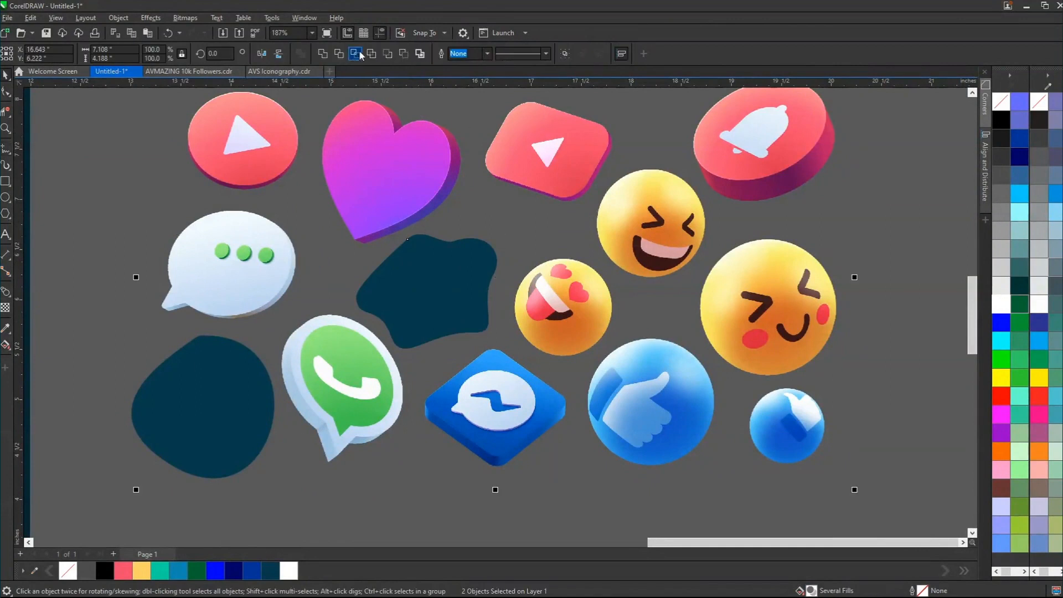
{"action": "left_click", "coordinate": [357, 54]}
Step: Delete the icons picture and the two leftover dark curves, keeping only the separate icon cut-outs
{"action": "scroll", "coordinate": [603, 406], "scroll_direction": "down", "scroll_amount": 3}
{"action": "left_click", "coordinate": [580, 255]}
{"action": "key", "text": "Delete"}
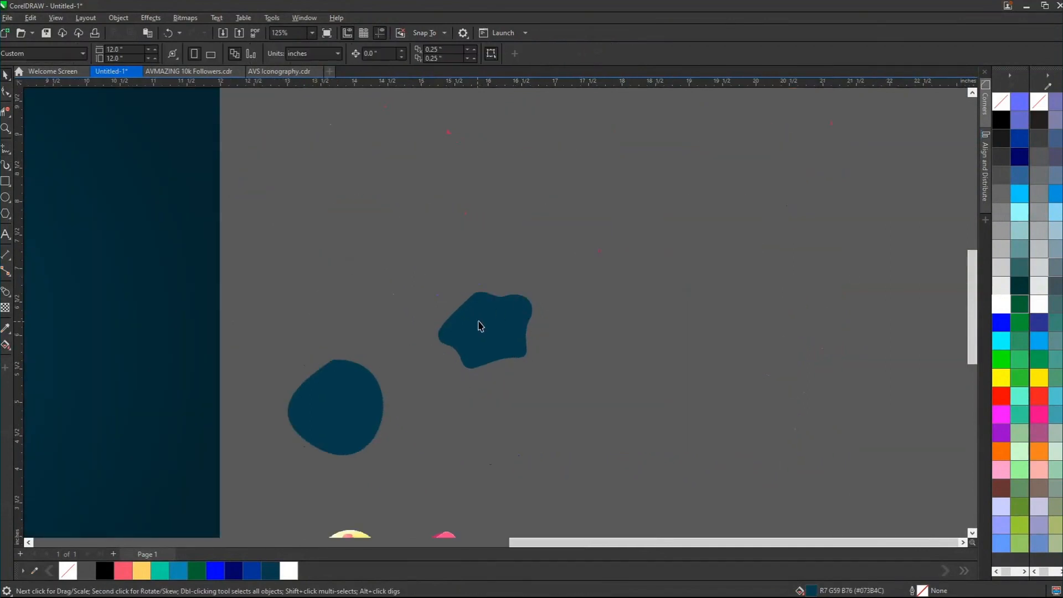
{"action": "left_click", "coordinate": [480, 326]}
{"action": "key", "text": "Delete"}
{"action": "left_click", "coordinate": [321, 423]}
{"action": "key", "text": "Delete"}
{"action": "scroll", "coordinate": [446, 399], "scroll_direction": "down", "scroll_amount": 3}
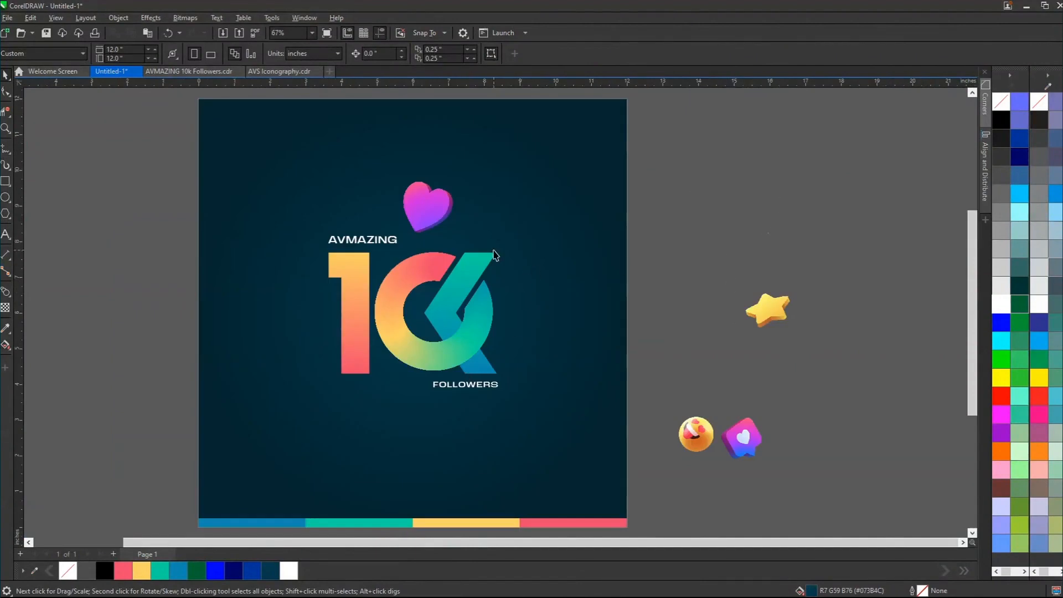
Step: Shrink the heart to about 1.19 by 1.25 in on the 0's lower-left curve, and place the star on the 0's right edge
{"action": "left_click", "coordinate": [427, 213]}
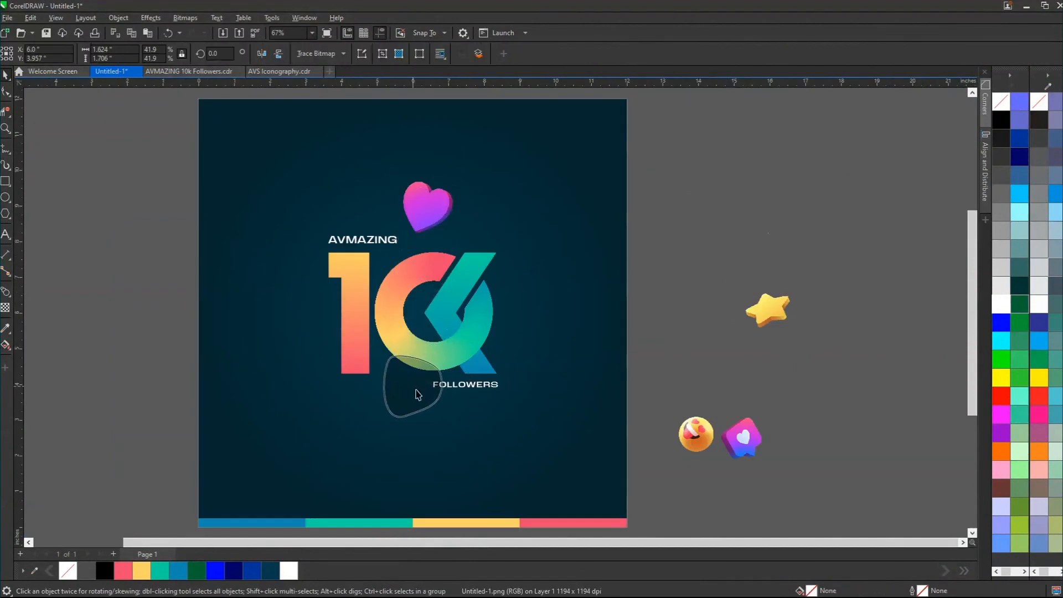
{"action": "left_click_drag", "start_coordinate": [417, 391], "coordinate": [411, 369]}
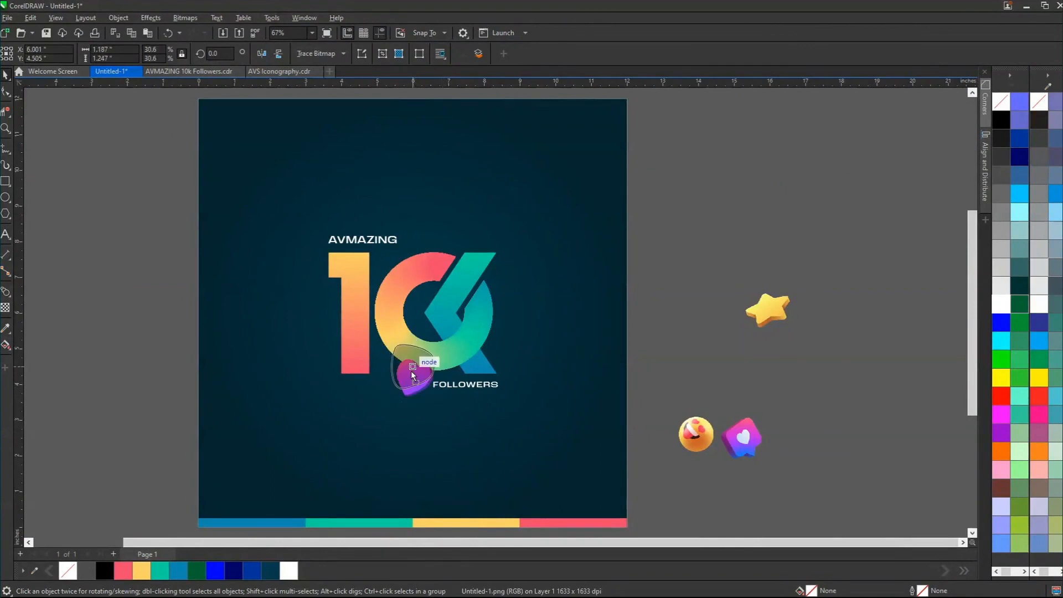
{"action": "left_click", "coordinate": [681, 232]}
{"action": "left_click_drag", "start_coordinate": [774, 318], "coordinate": [511, 320]}
{"action": "left_click", "coordinate": [691, 315]}
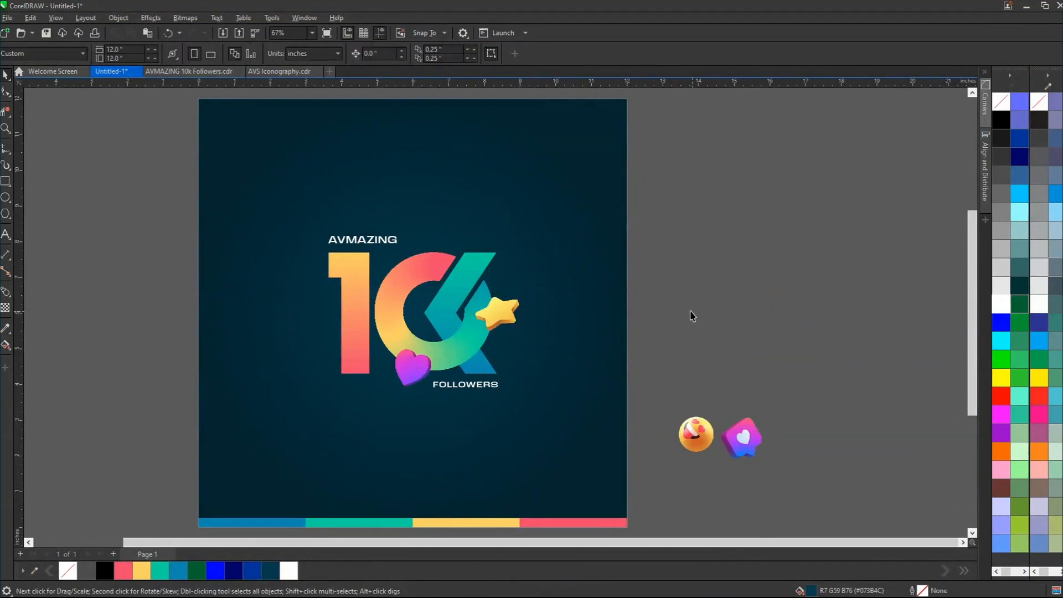
Step: Place the slightly reduced emoji on the 0's upper-left curve and the heart badge at about 1.46 by 1.54 in beside the 1's lower part
{"action": "left_click_drag", "start_coordinate": [698, 434], "coordinate": [412, 285]}
{"action": "scroll", "coordinate": [392, 256], "scroll_direction": "up", "scroll_amount": 1}
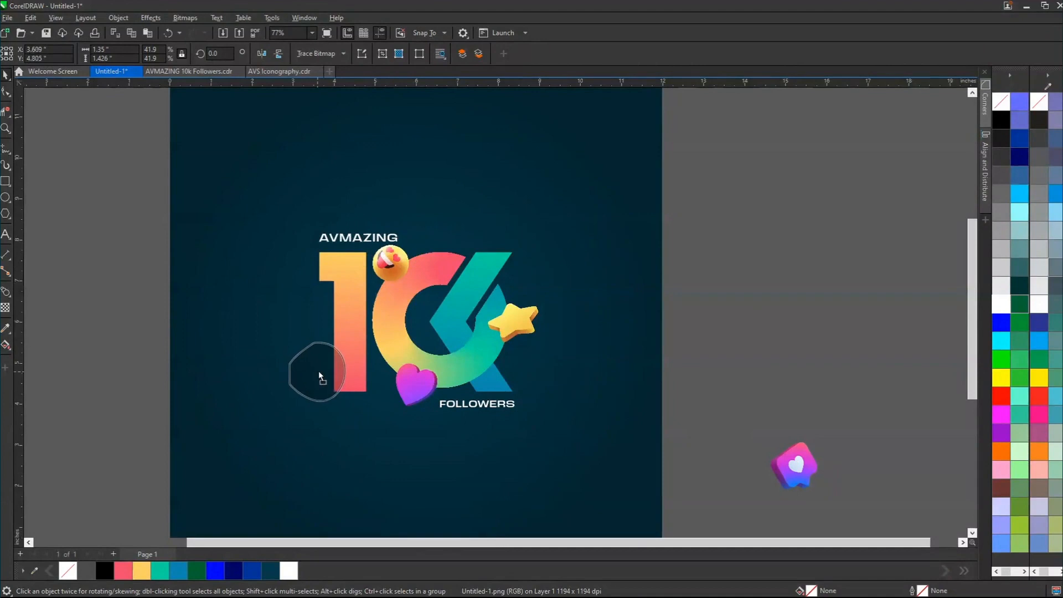
{"action": "left_click_drag", "start_coordinate": [323, 359], "coordinate": [354, 391]}
{"action": "left_click", "coordinate": [794, 317]}
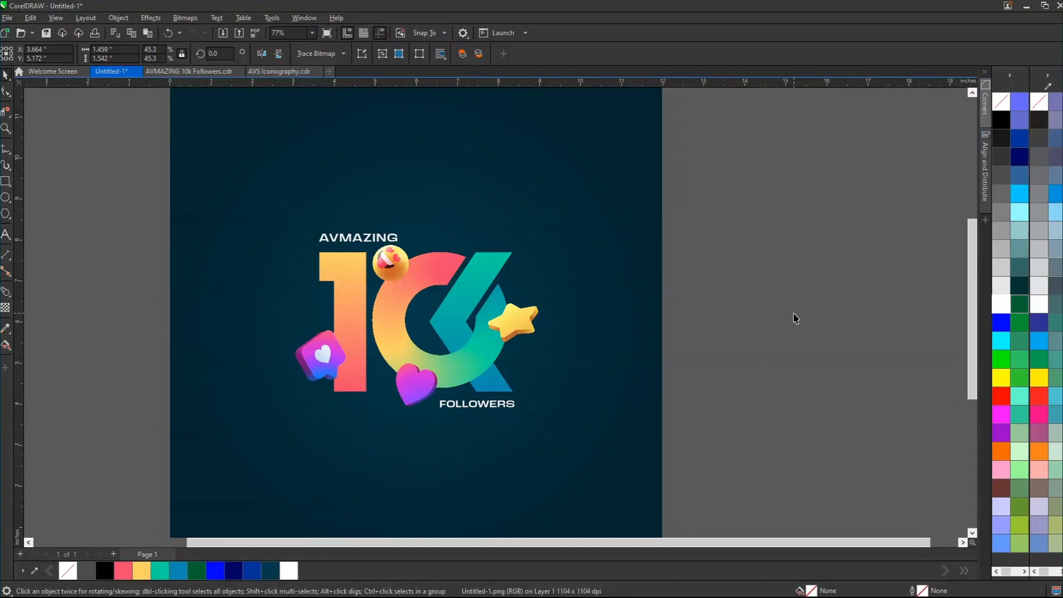
Step: Duplicate the purple heart into the opening of the 0 and shrink the copy to about 0.46 by 0.48 in
{"action": "left_click", "coordinate": [418, 386]}
{"action": "left_click_drag", "start_coordinate": [420, 388], "coordinate": [438, 307]}
{"action": "right_click", "coordinate": [438, 306]}
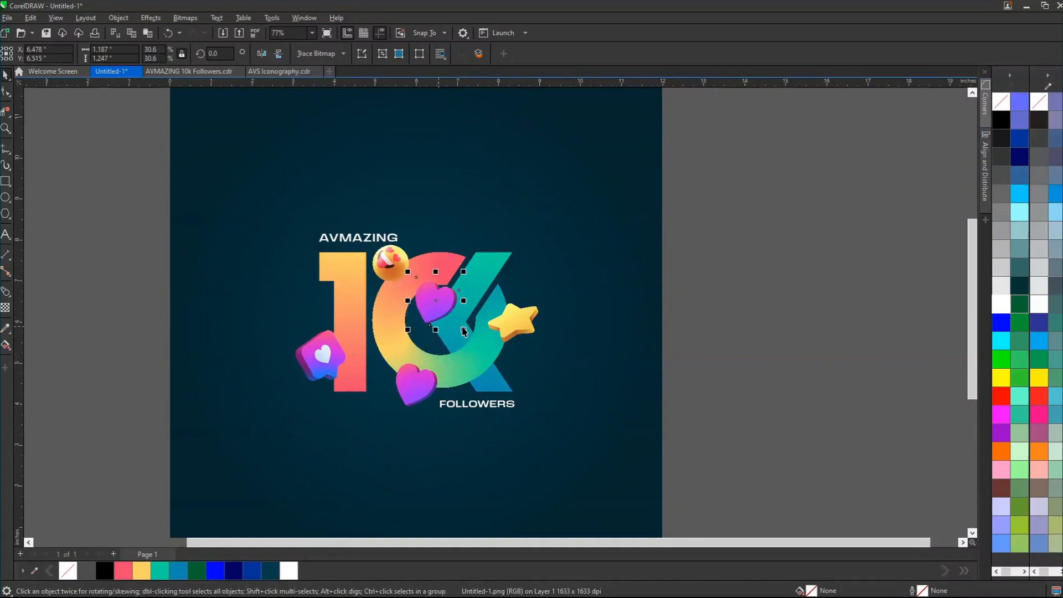
{"action": "scroll", "coordinate": [449, 311], "scroll_direction": "up", "scroll_amount": 5}
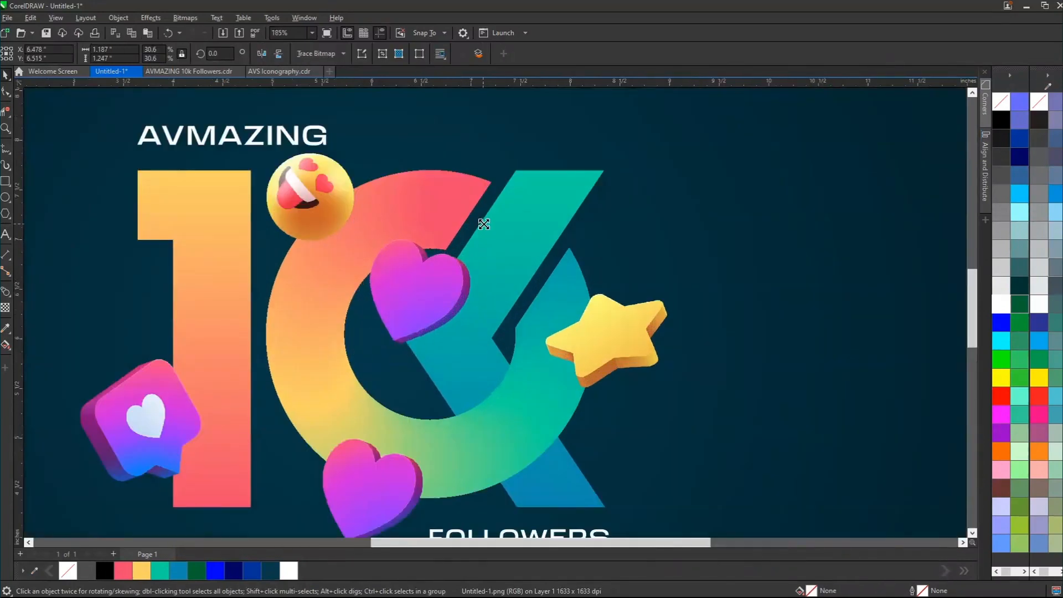
{"action": "left_click_drag", "start_coordinate": [483, 223], "coordinate": [454, 251]}
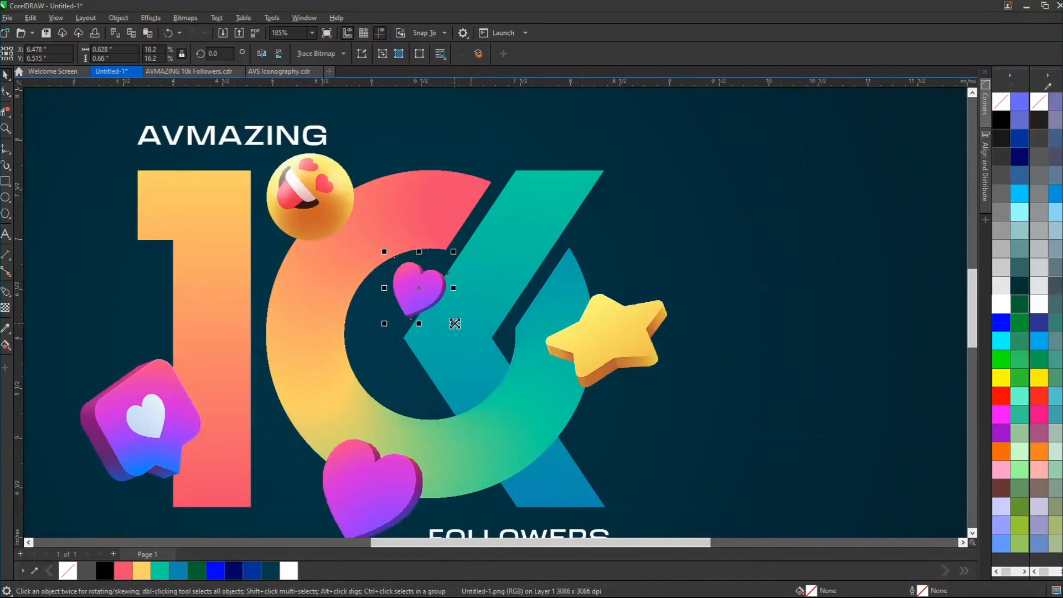
{"action": "left_click_drag", "start_coordinate": [455, 323], "coordinate": [445, 314]}
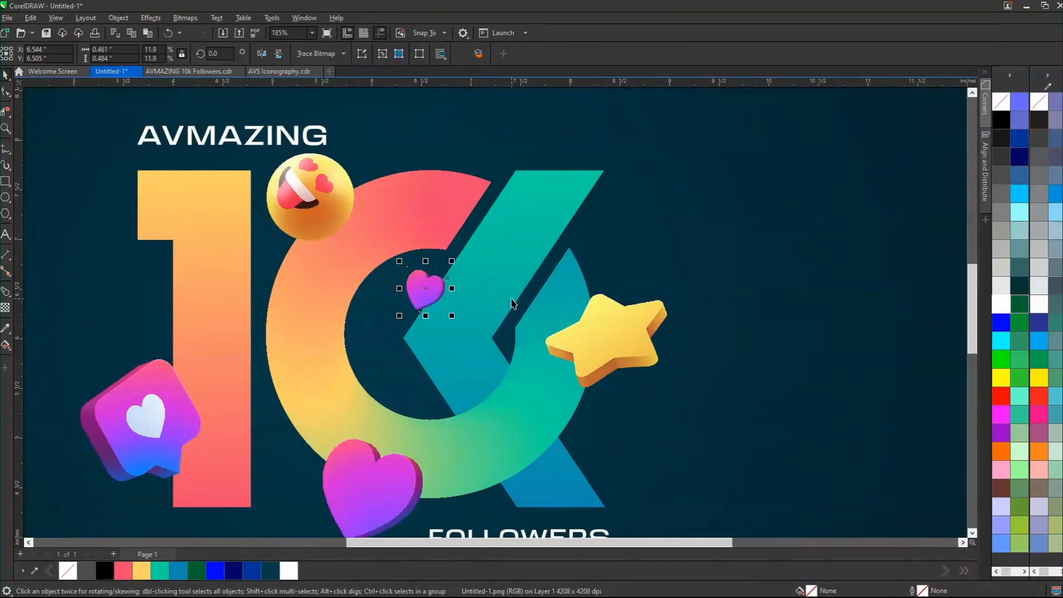
{"action": "scroll", "coordinate": [515, 300], "scroll_direction": "down", "scroll_amount": 4}
{"action": "left_click", "coordinate": [787, 264]}
{"action": "key", "text": "shift+F4"}
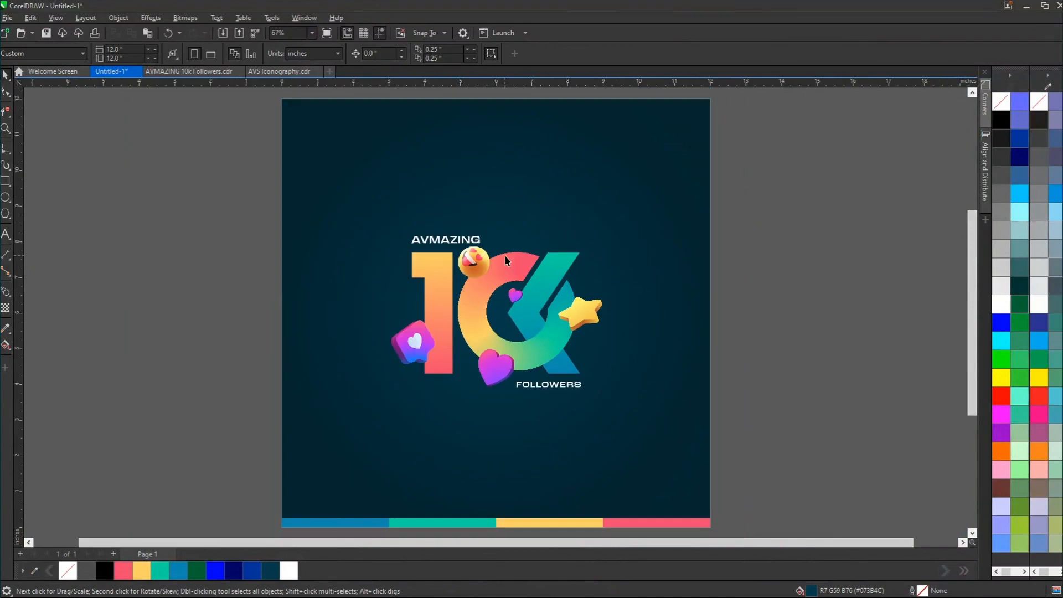
Step: Add a perspective drop shadow from the base of the 10K lettering at 90° with stretch 58 and feathering 70
{"action": "key", "text": "z"}
{"action": "left_click_drag", "start_coordinate": [351, 204], "coordinate": [668, 431]}
{"action": "left_click", "coordinate": [626, 337]}
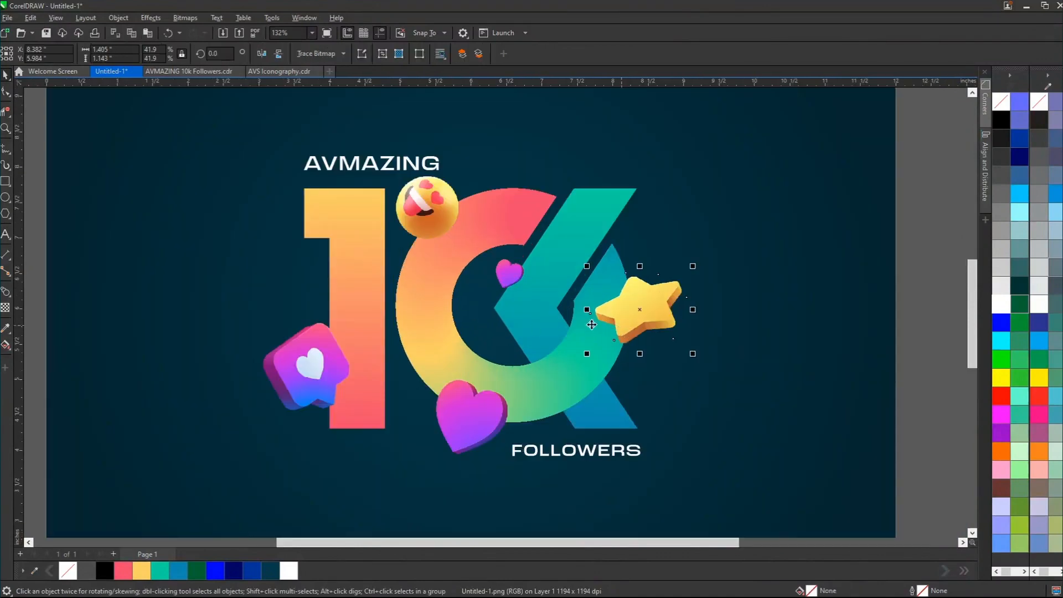
{"action": "left_click", "coordinate": [537, 321]}
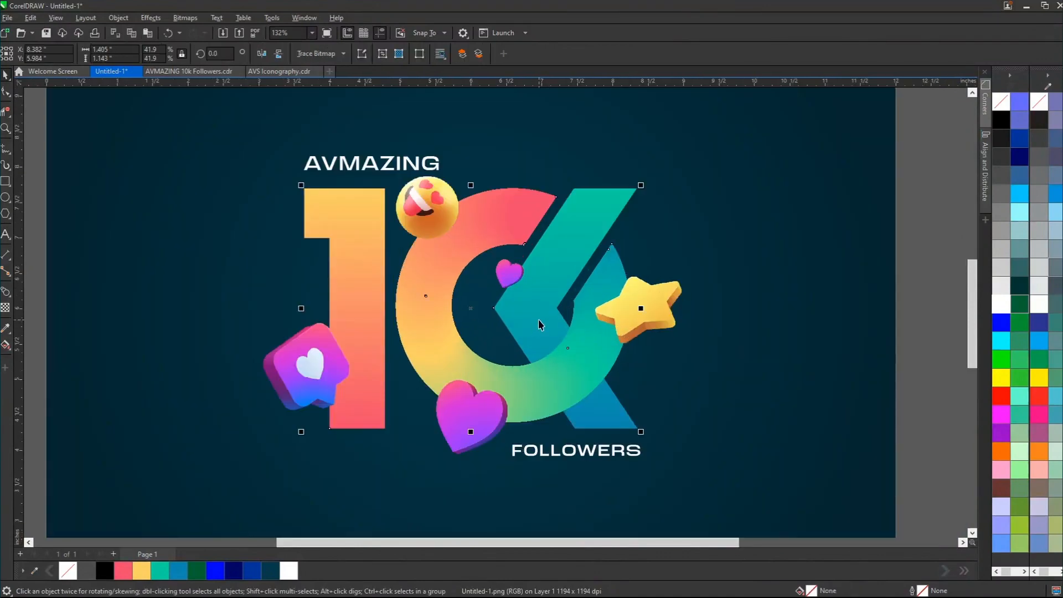
{"action": "left_click", "coordinate": [12, 299]}
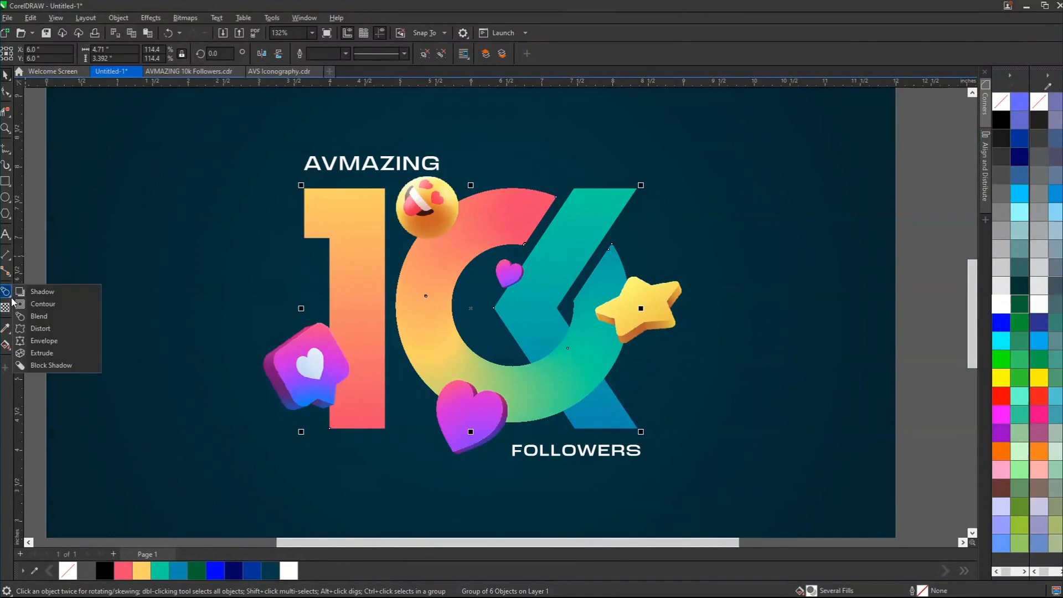
{"action": "left_click", "coordinate": [42, 292]}
{"action": "left_click_drag", "start_coordinate": [470, 428], "coordinate": [472, 271]}
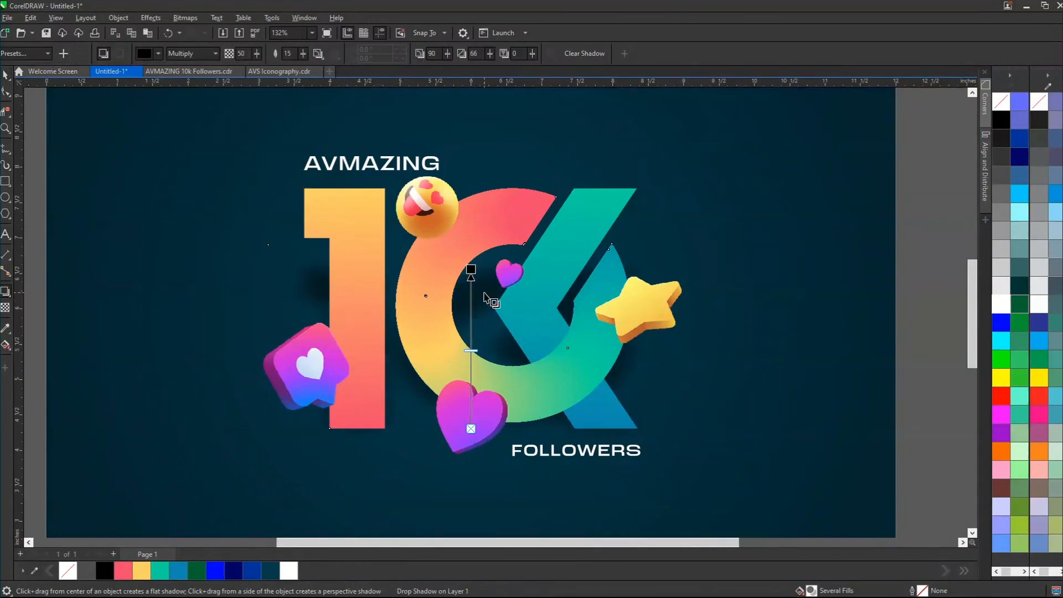
{"action": "left_click_drag", "start_coordinate": [471, 270], "coordinate": [471, 290]}
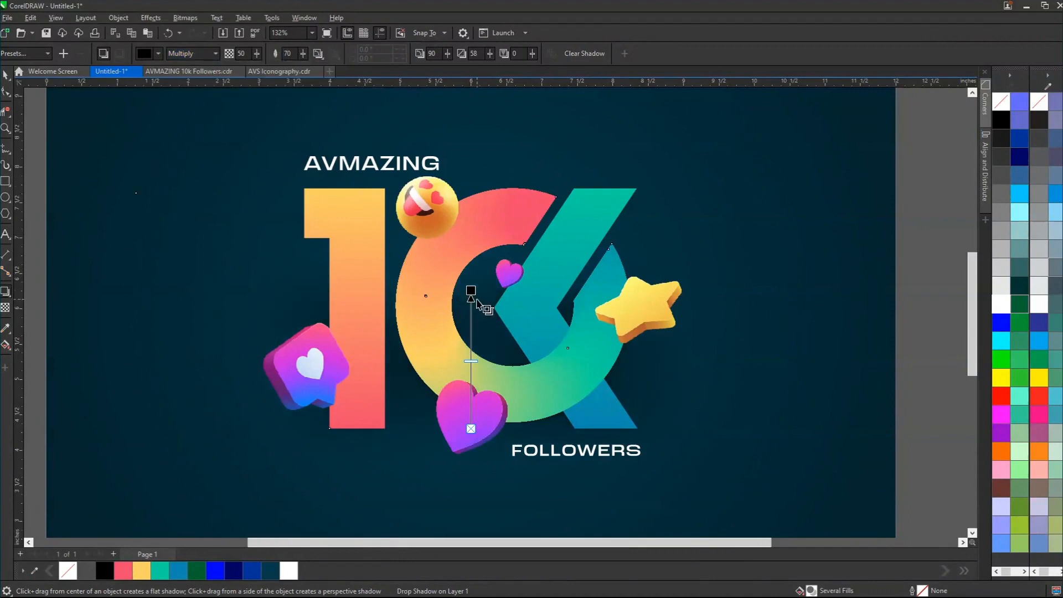
{"action": "scroll", "coordinate": [476, 299], "scroll_direction": "down", "scroll_amount": 1}
{"action": "key", "text": "space"}
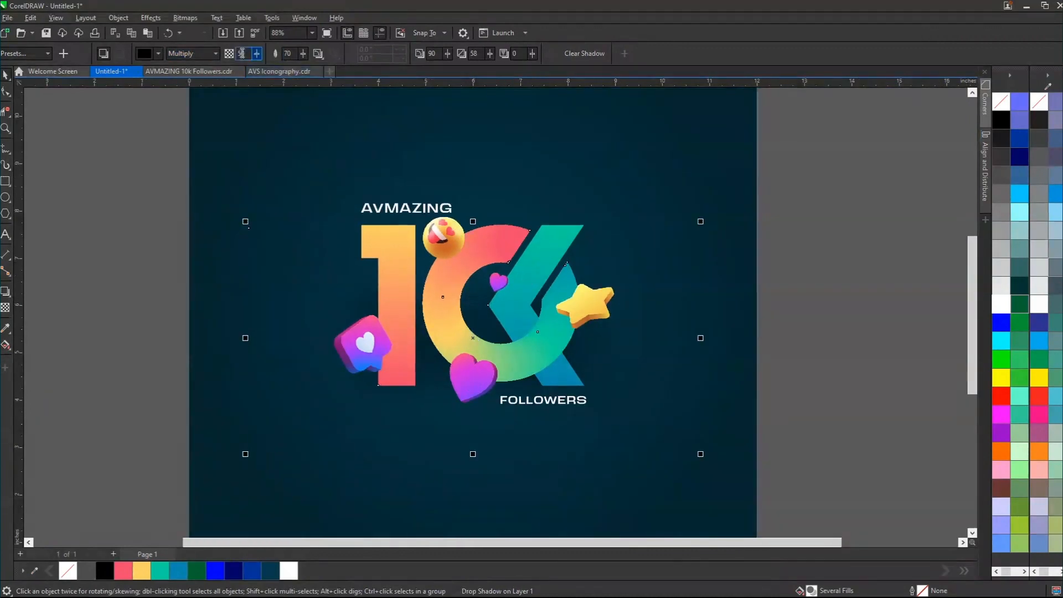
{"action": "key", "text": "Escape"}
Step: Add a drop shadow to the star offset about -0.214 and -0.246 in, with feathering 50 and opacity 30
{"action": "left_click", "coordinate": [592, 318]}
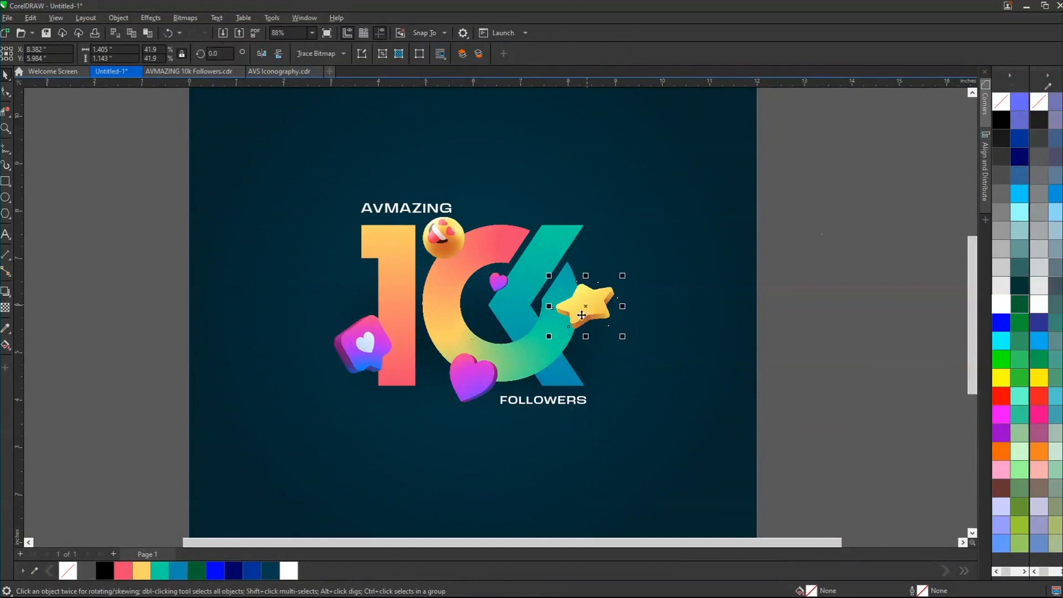
{"action": "scroll", "coordinate": [590, 316], "scroll_direction": "up", "scroll_amount": 2}
{"action": "scroll", "coordinate": [573, 306], "scroll_direction": "up", "scroll_amount": 1}
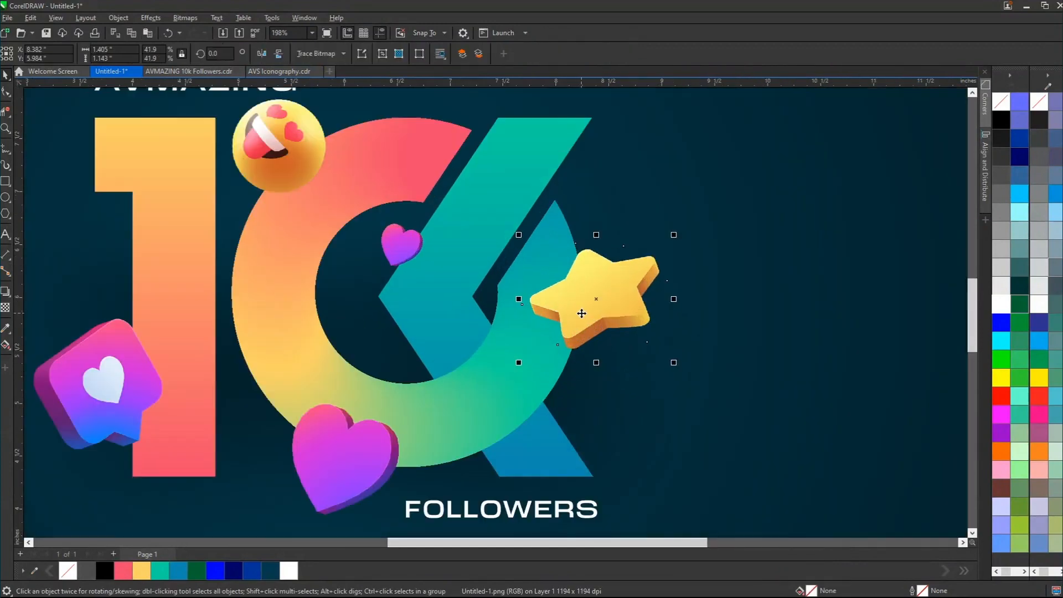
{"action": "key", "text": "space"}
{"action": "left_click_drag", "start_coordinate": [596, 304], "coordinate": [522, 386]}
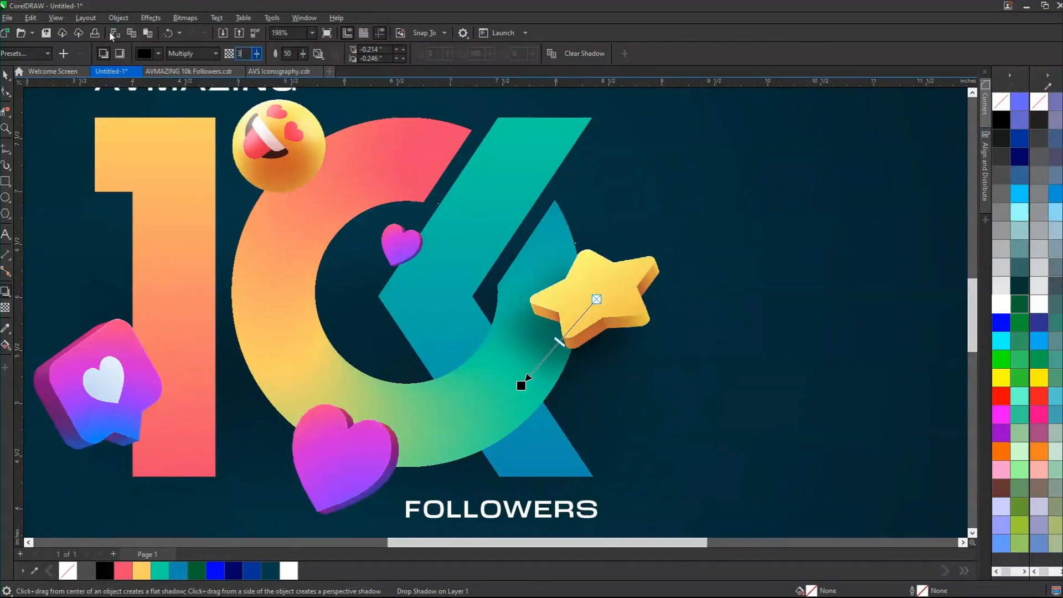
{"action": "type", "text": "0"}
{"action": "key", "text": "Return"}
{"action": "key", "text": "space"}
{"action": "scroll", "coordinate": [533, 308], "scroll_direction": "down", "scroll_amount": 2}
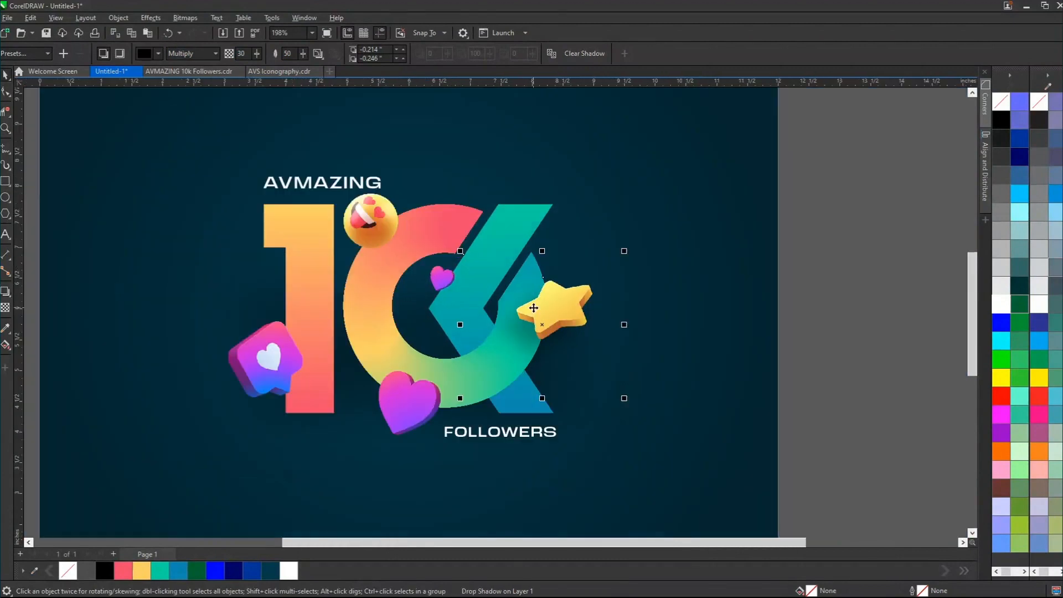
Step: Add a drop shadow to the heart-eyes emoji offset about 0.139 and -0.232 in, with feathering 50 and opacity 30
{"action": "left_click", "coordinate": [391, 220]}
{"action": "scroll", "coordinate": [388, 218], "scroll_direction": "up", "scroll_amount": 1}
{"action": "key", "text": "space"}
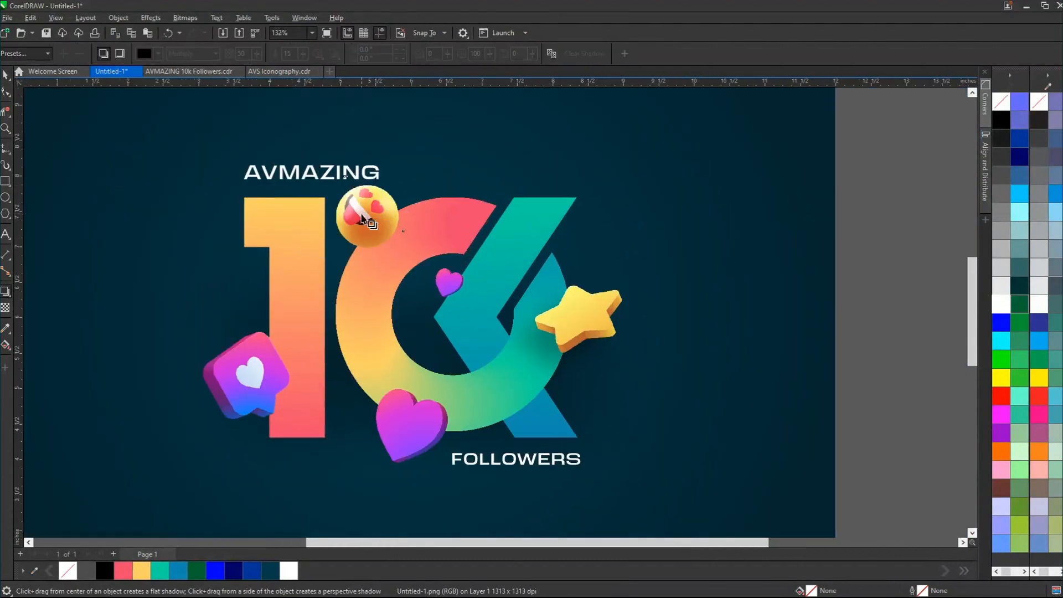
{"action": "left_click_drag", "start_coordinate": [365, 215], "coordinate": [399, 271]}
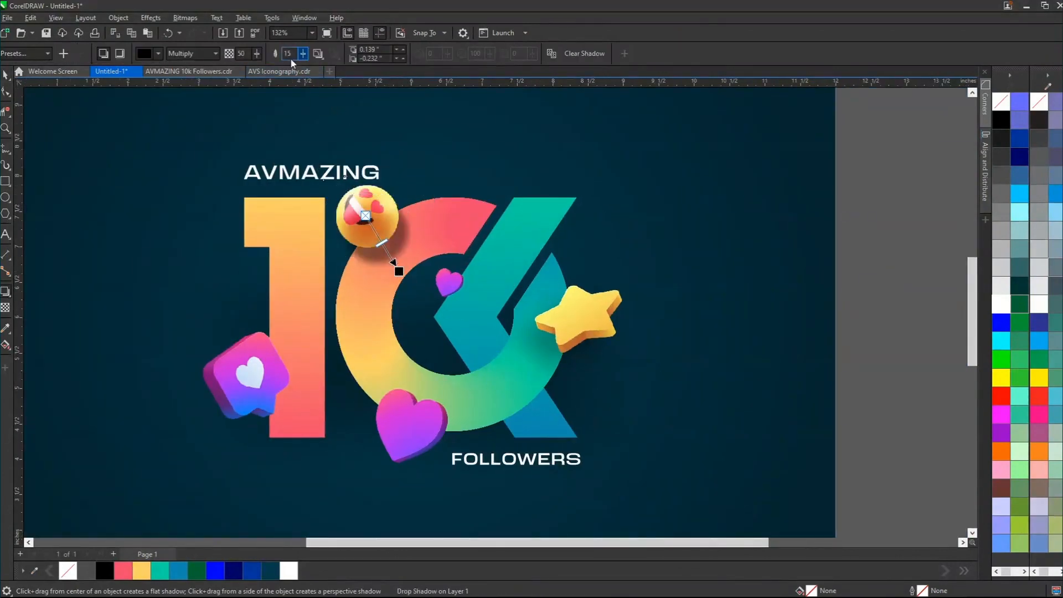
{"action": "type", "text": "50"}
{"action": "key", "text": "Return"}
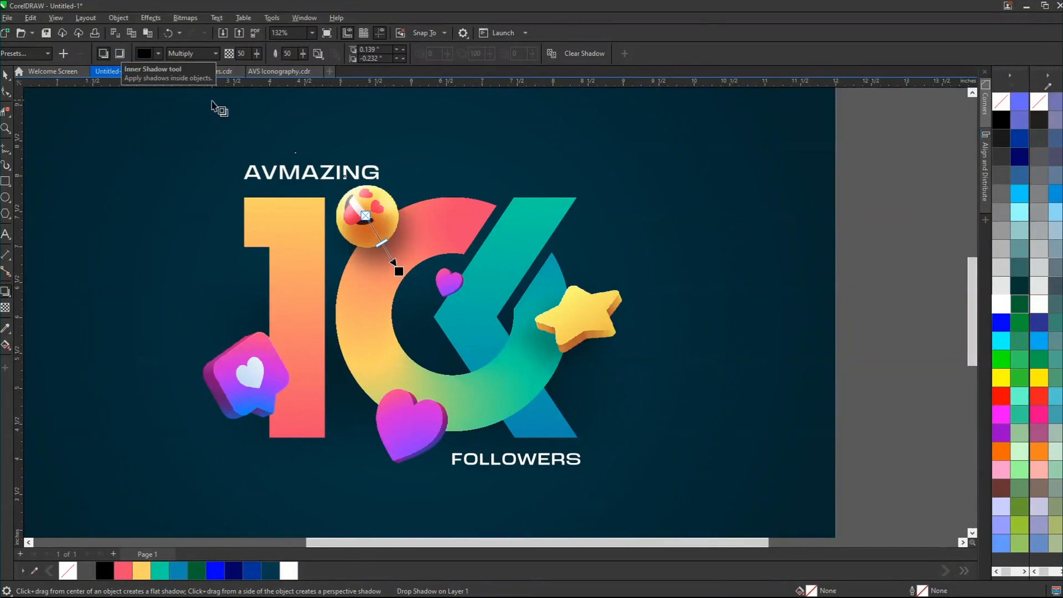
{"action": "type", "text": "30"}
{"action": "key", "text": "Return"}
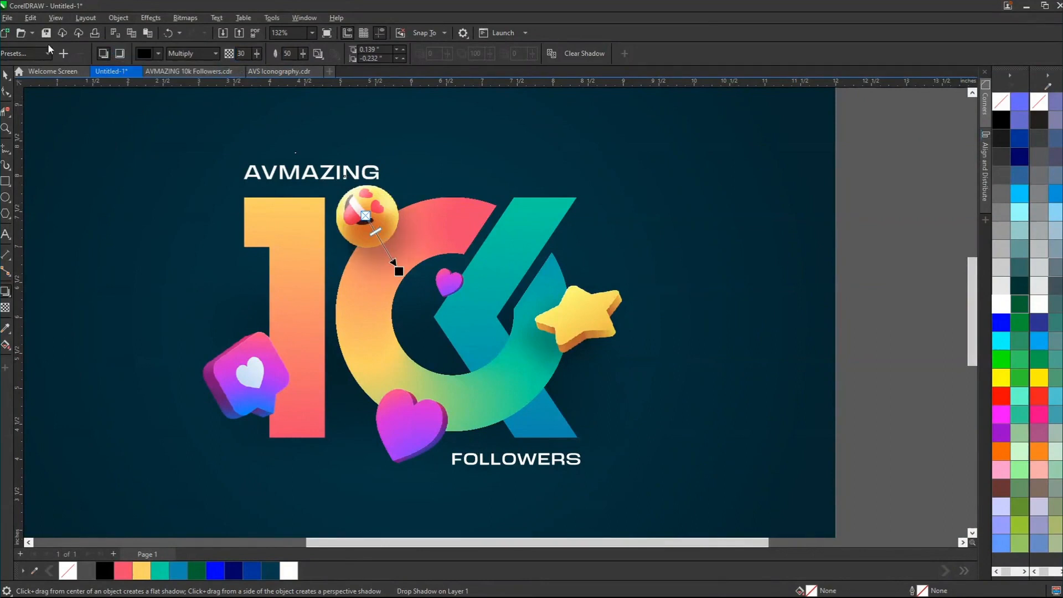
Step: Add a drop shadow to the large purple heart offset about 0.227 and -0.133 in, with opacity 30 and feathering 50
{"action": "left_click_drag", "start_coordinate": [413, 424], "coordinate": [470, 459]}
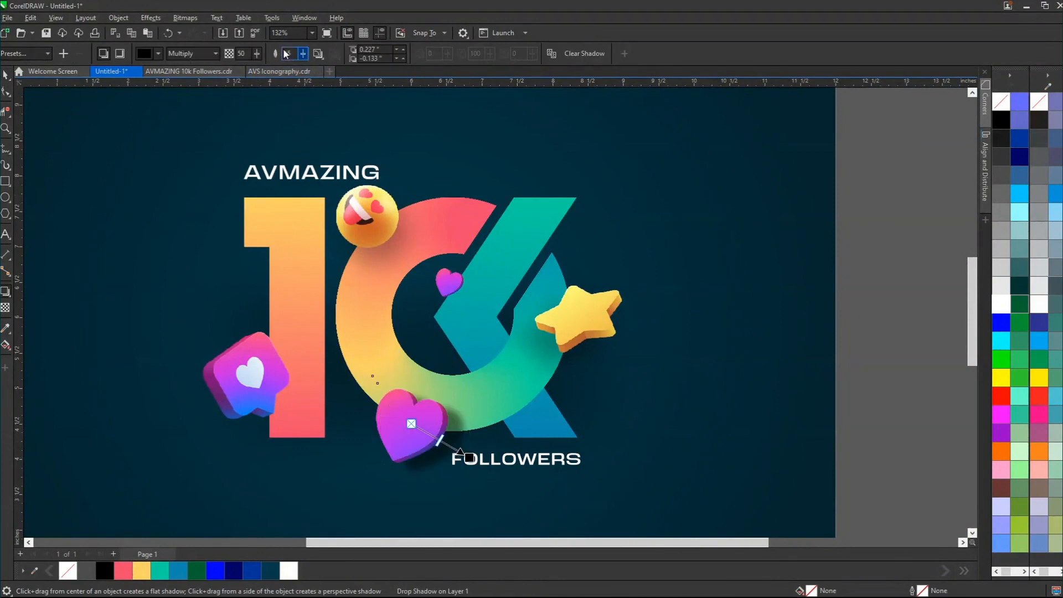
{"action": "left_click_drag", "start_coordinate": [250, 56], "coordinate": [159, 57]}
{"action": "type", "text": "30"}
{"action": "key", "text": "Tab"}
{"action": "type", "text": "50"}
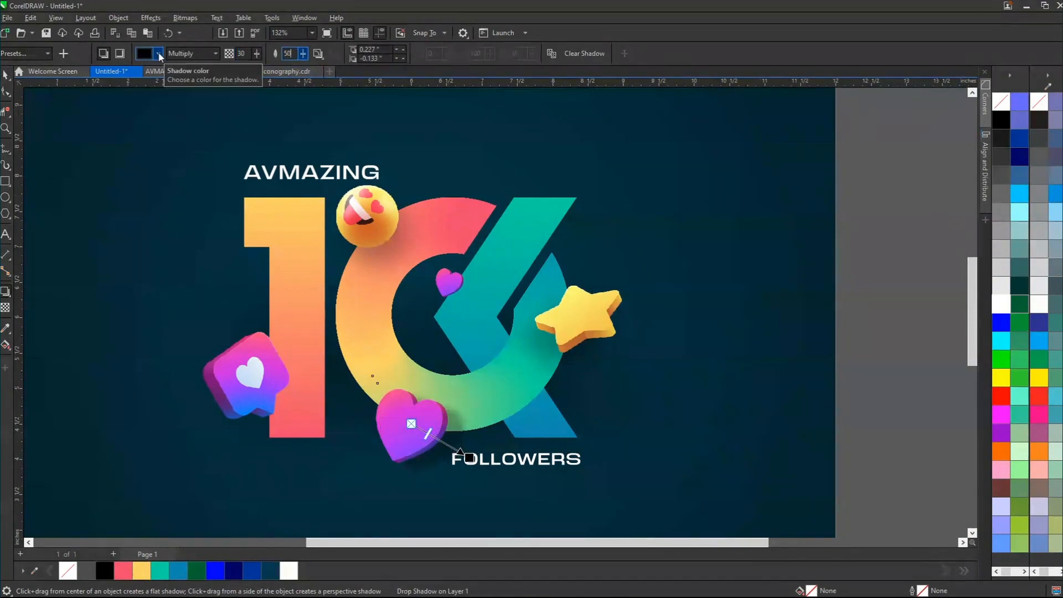
{"action": "key", "text": "Return"}
Step: Add a drop shadow to the heart-badge icon on the 1, offset about 0.148 and -0.204 in, with opacity 30 and feathering 50
{"action": "left_click", "coordinate": [275, 388]}
{"action": "left_click_drag", "start_coordinate": [250, 375], "coordinate": [295, 445]}
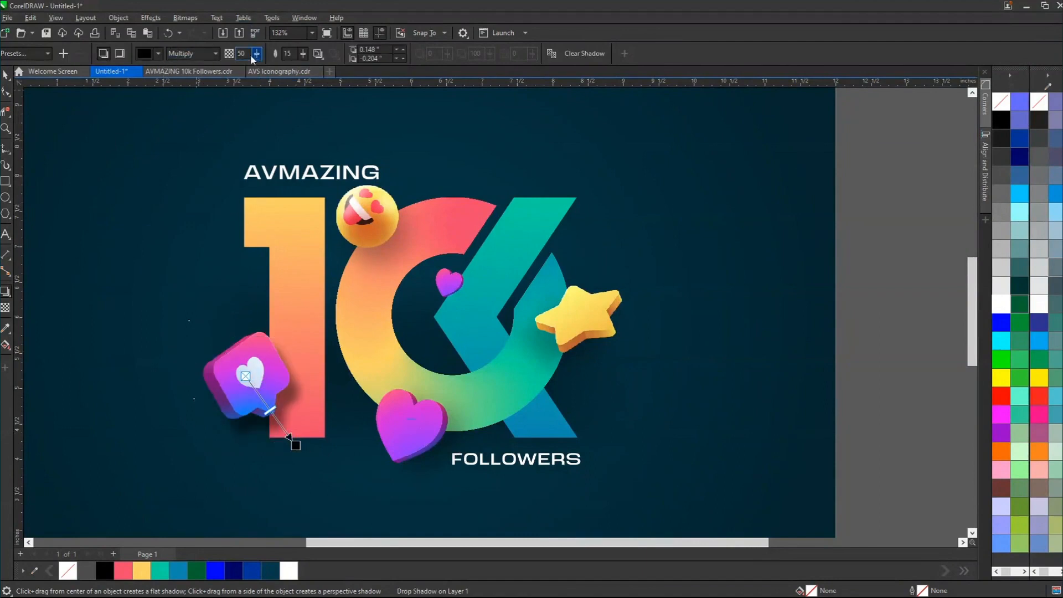
{"action": "type", "text": "30"}
{"action": "key", "text": "Tab"}
{"action": "type", "text": "50"}
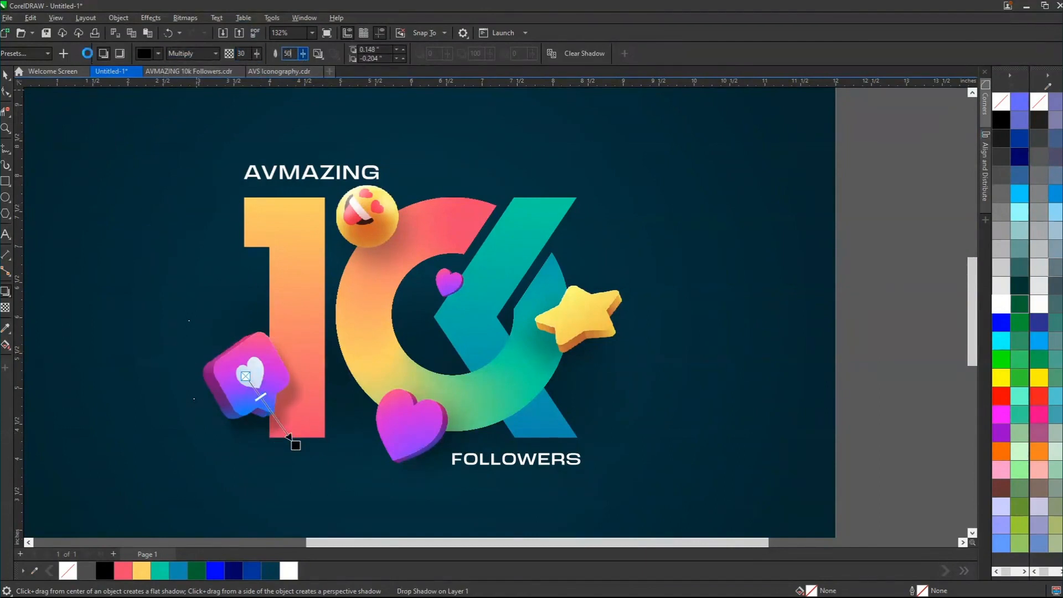
{"action": "key", "text": "Return"}
{"action": "key", "text": "space"}
{"action": "key", "text": "Escape"}
{"action": "key", "text": "shift+F4"}
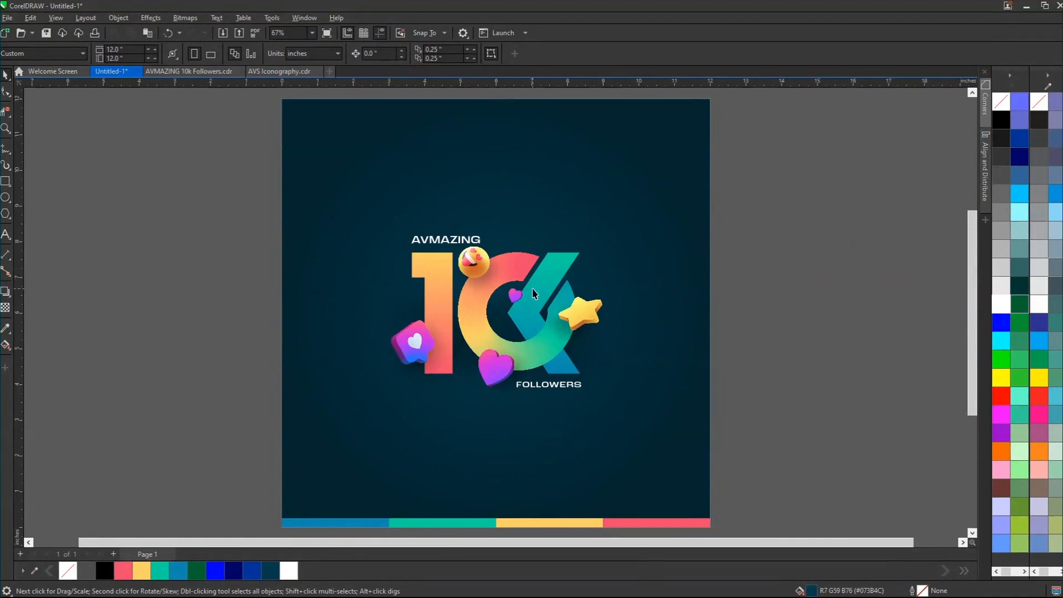
Step: Copy the AVStudios logo from AVS Iconography.cdr into the 10K design and shrink it to about 2.87 by 0.36 in
{"action": "left_click", "coordinate": [279, 71]}
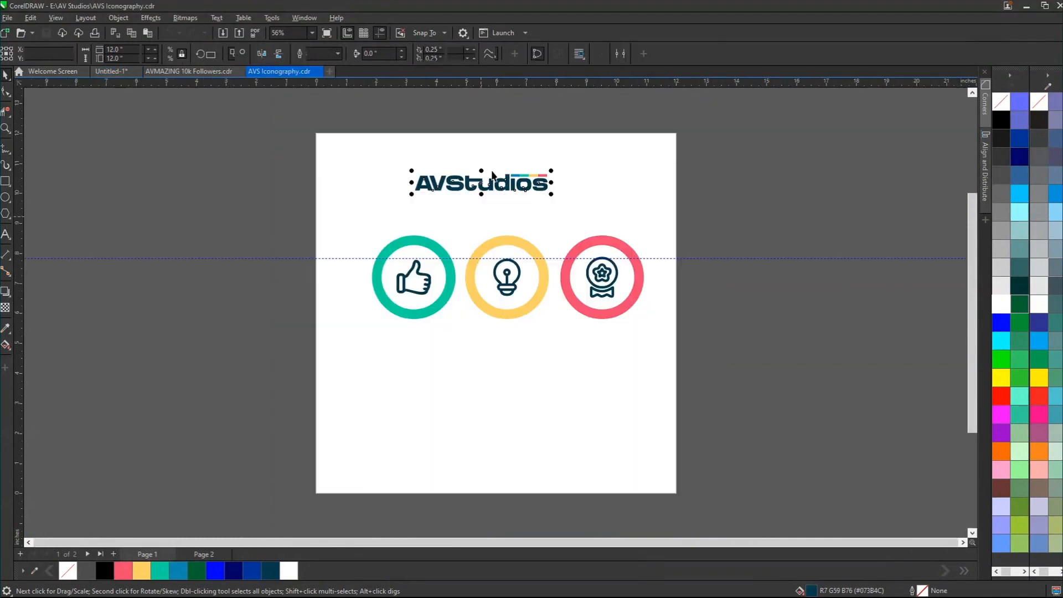
{"action": "left_click", "coordinate": [532, 189]}
{"action": "key", "text": "ctrl+Tab"}
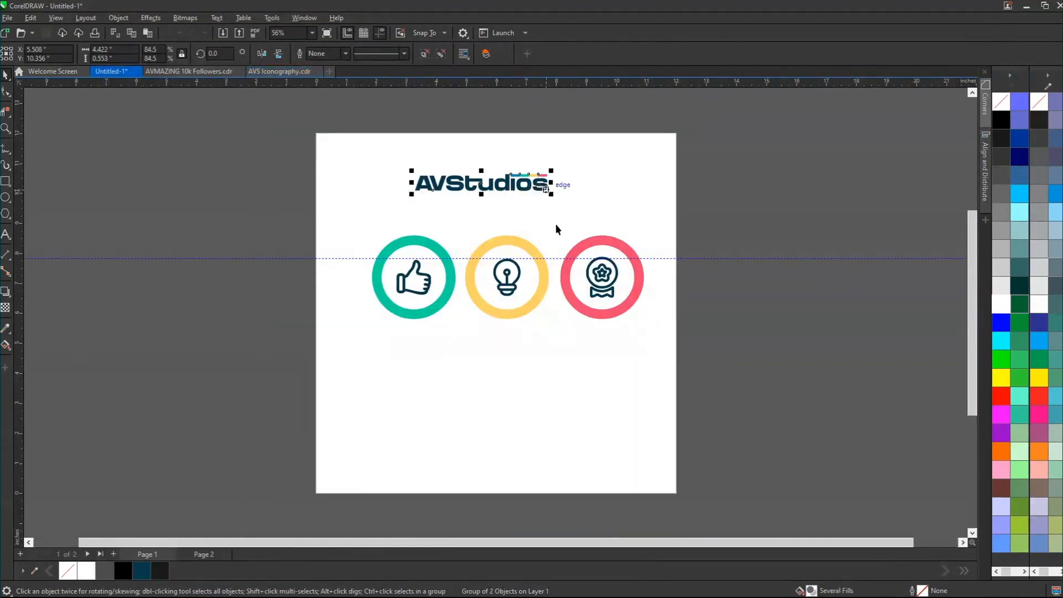
{"action": "key", "text": "ctrl+v"}
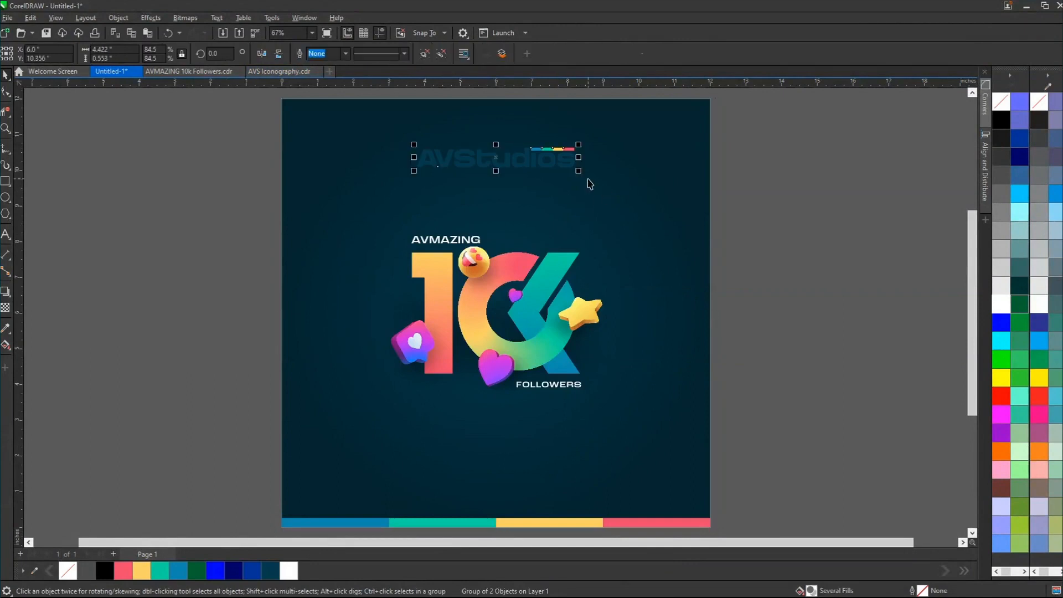
{"action": "left_click_drag", "start_coordinate": [582, 174], "coordinate": [554, 171]}
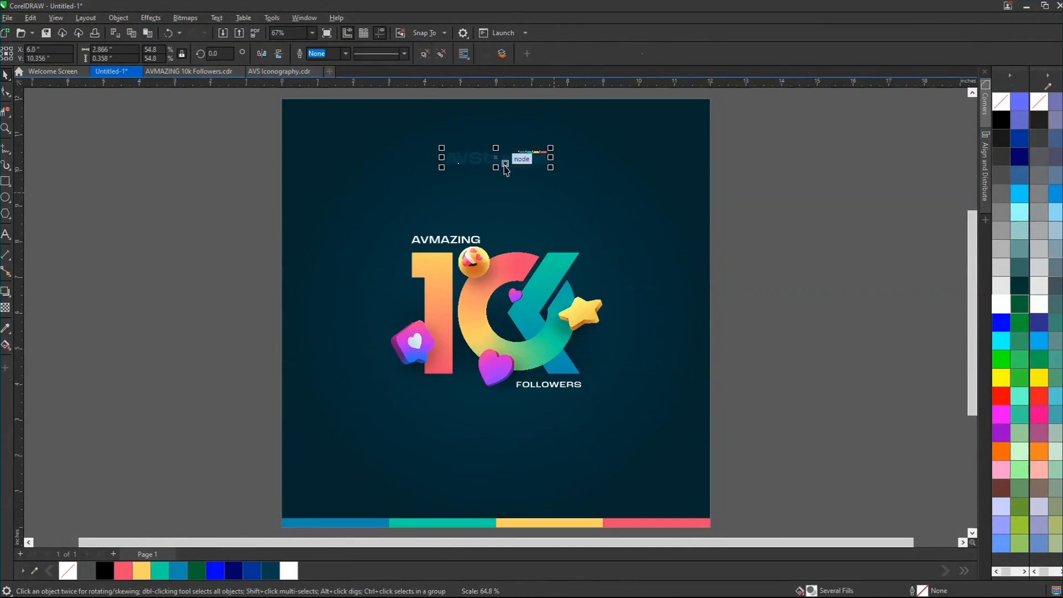
Step: Recolour the AVStudios logo lettering white, keeping its coloured strip
{"action": "left_click", "coordinate": [1001, 303]}
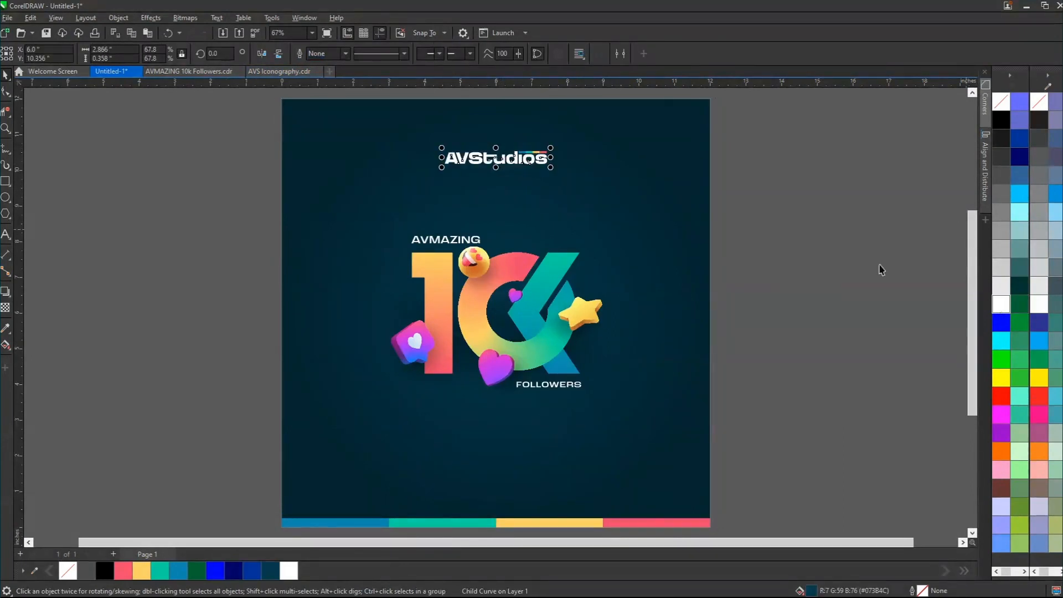
{"action": "left_click", "coordinate": [491, 159]}
{"action": "left_click", "coordinate": [766, 226]}
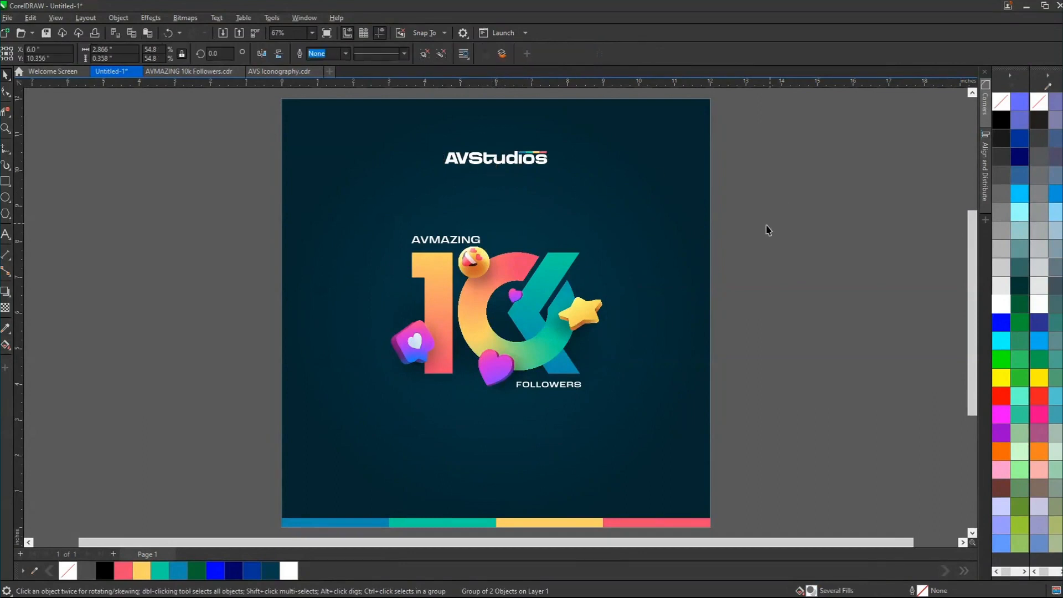
Step: Place a copy of the AVMAZING text below the 10K artwork and change its wording to THANK YOU
{"action": "left_click", "coordinate": [416, 239]}
{"action": "left_click_drag", "start_coordinate": [447, 243], "coordinate": [491, 461]}
{"action": "double_click", "coordinate": [510, 453]}
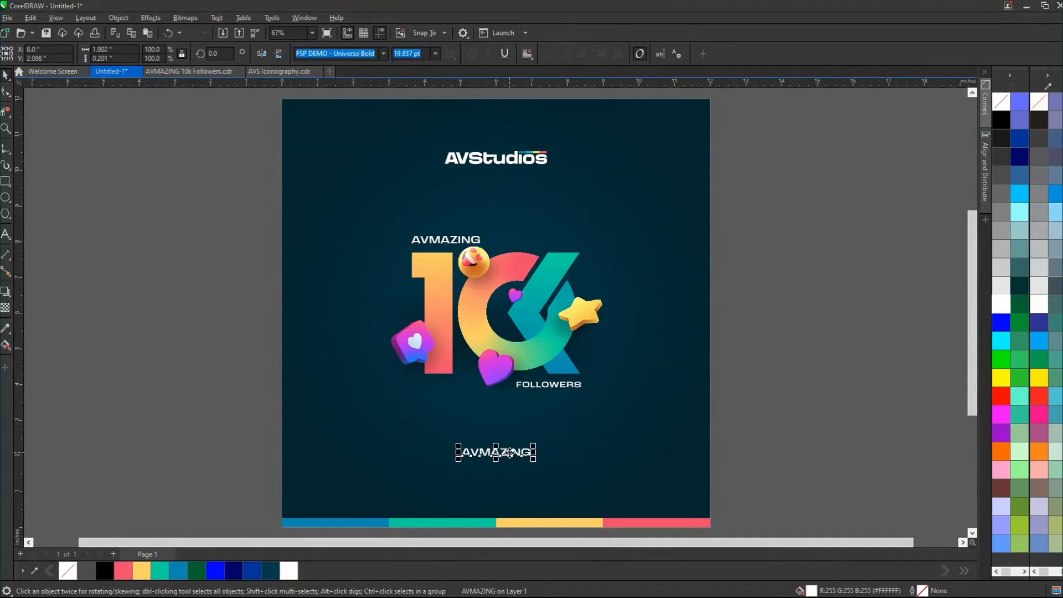
{"action": "double_click", "coordinate": [510, 453]}
{"action": "type", "text": "THANK YOU"}
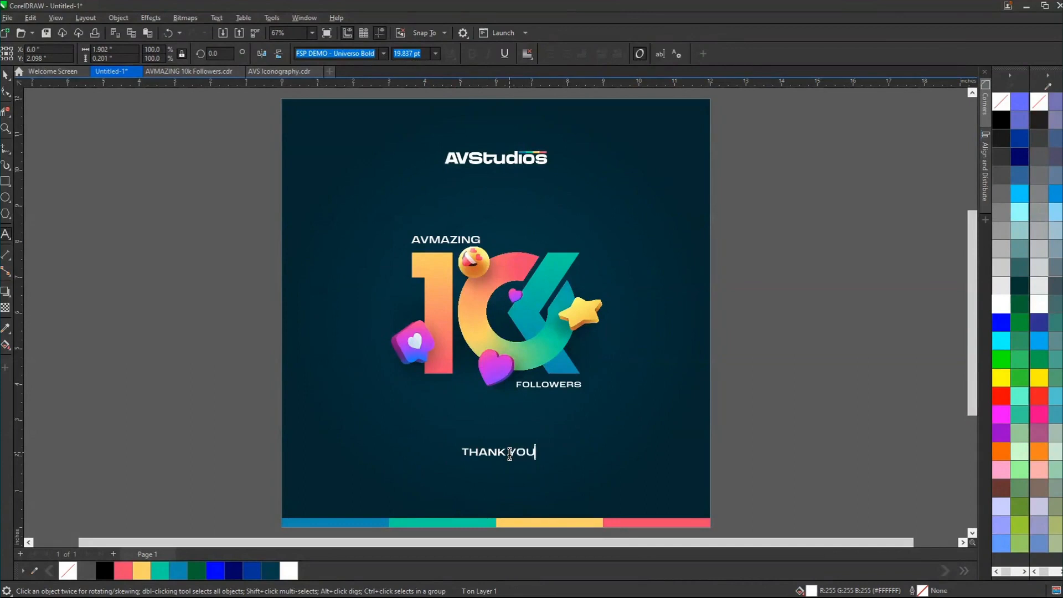
{"action": "key", "text": "ctrl+a"}
{"action": "key", "text": "ctrl+space"}
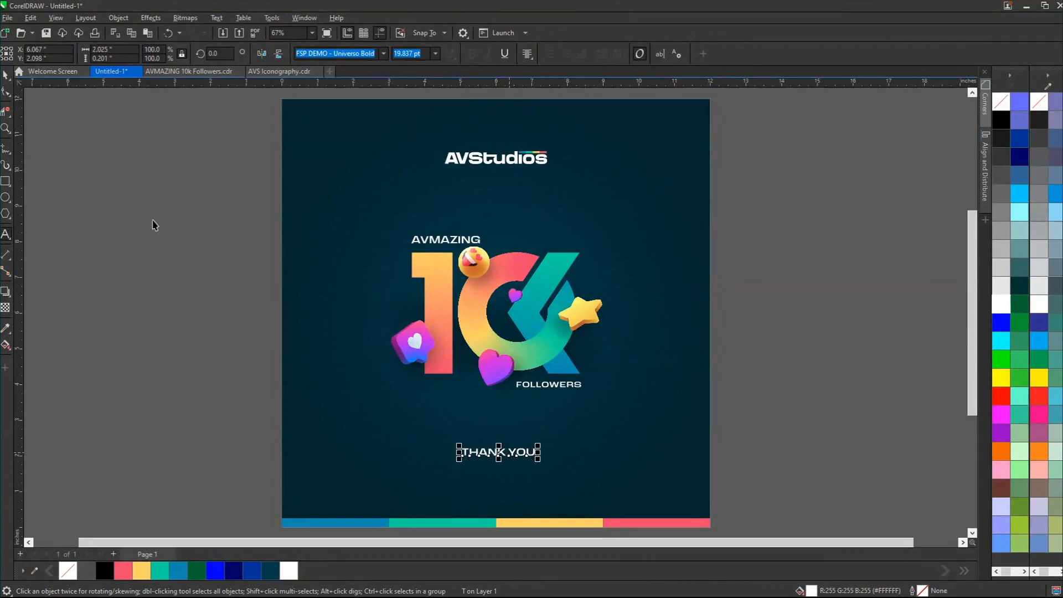
Step: Centre the THANK YOU text horizontally on the background and widen its letter spacing to a length of about 3.53 in
{"action": "left_click", "coordinate": [308, 480], "text": "shift"}
{"action": "key", "text": "c"}
{"action": "left_click", "coordinate": [324, 478], "text": "shift"}
{"action": "left_click", "coordinate": [6, 92]}
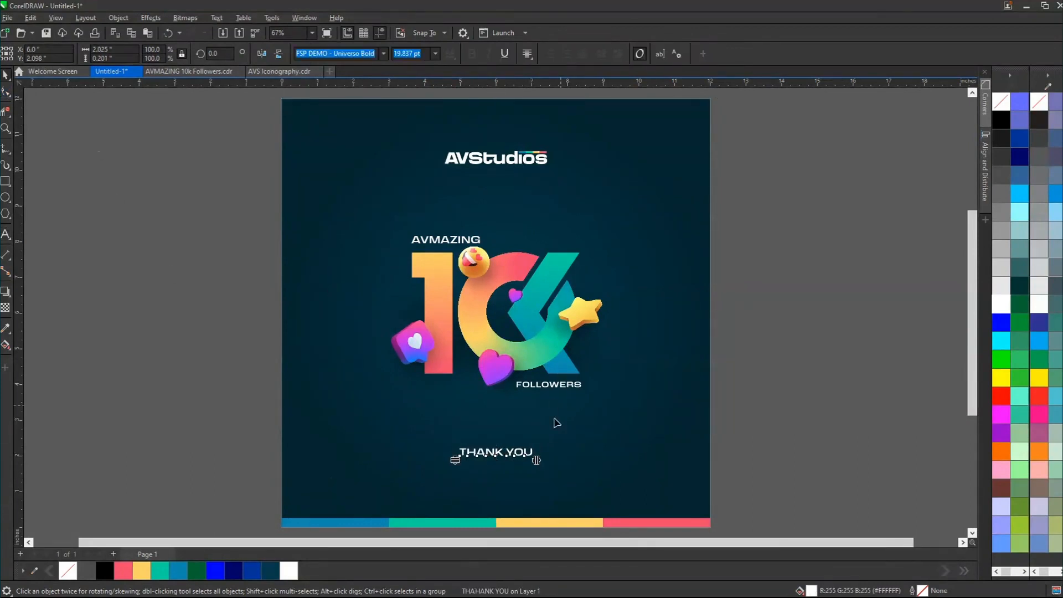
{"action": "left_click_drag", "start_coordinate": [563, 464], "coordinate": [601, 469]}
{"action": "key", "text": "space"}
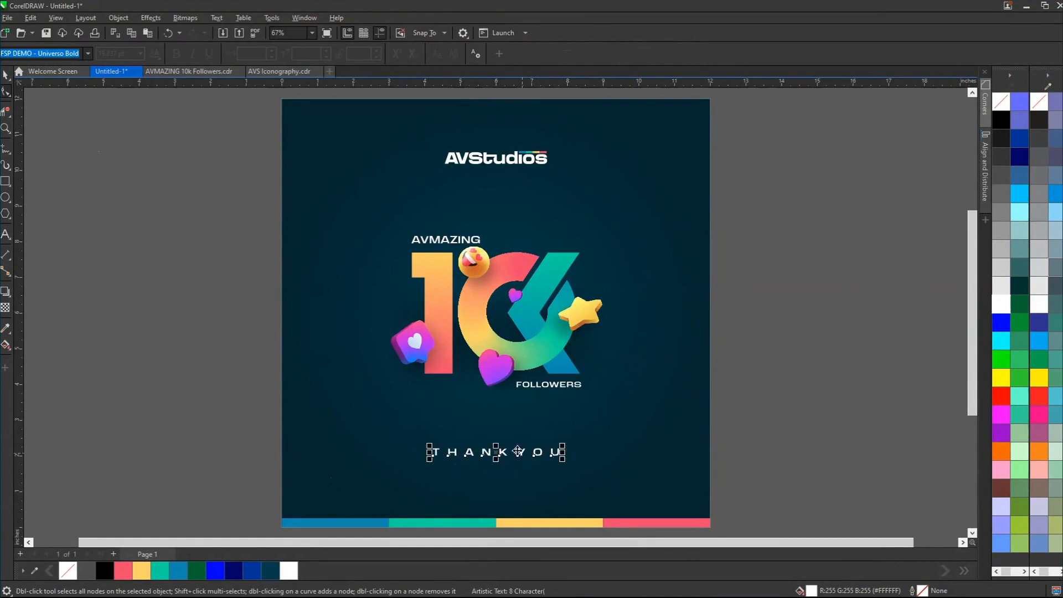
Step: Colour the word YOU in the THANK YOU line yellow (#FFD166)
{"action": "double_click", "coordinate": [521, 453]}
{"action": "left_click_drag", "start_coordinate": [519, 453], "coordinate": [587, 457]}
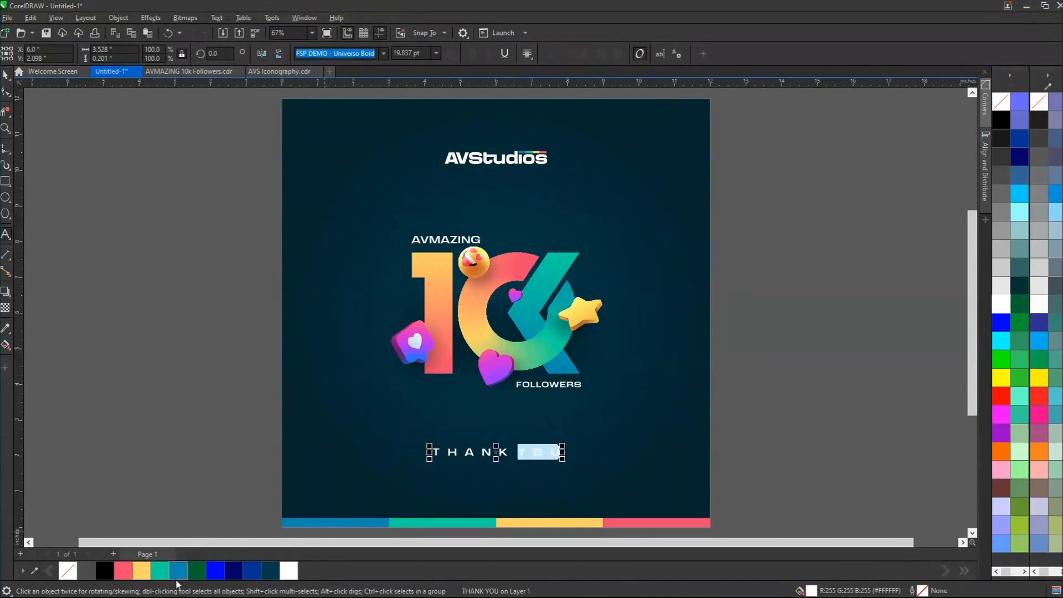
{"action": "left_click", "coordinate": [141, 570]}
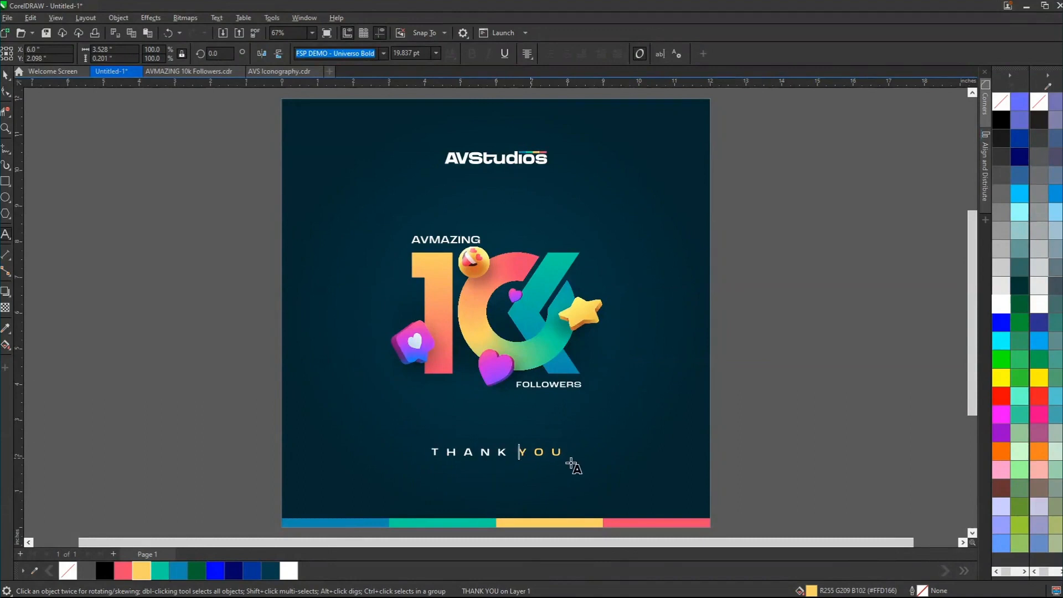
Step: Widen the gap between THANK and YOU with an extra space and move the line slightly lower
{"action": "key", "text": "F10"}
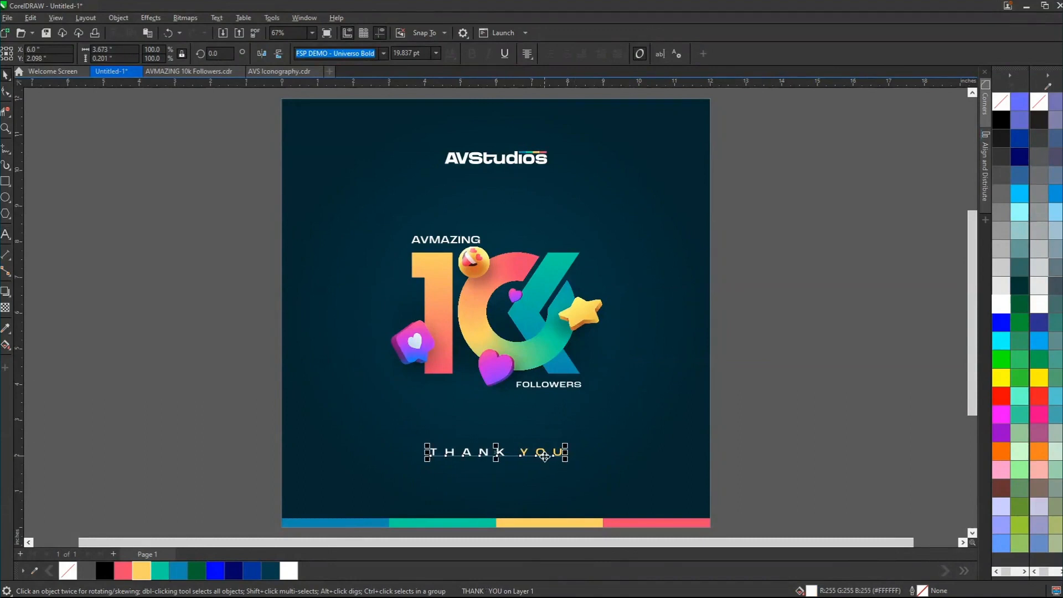
{"action": "left_click_drag", "start_coordinate": [544, 456], "coordinate": [545, 465]}
{"action": "left_click", "coordinate": [774, 366]}
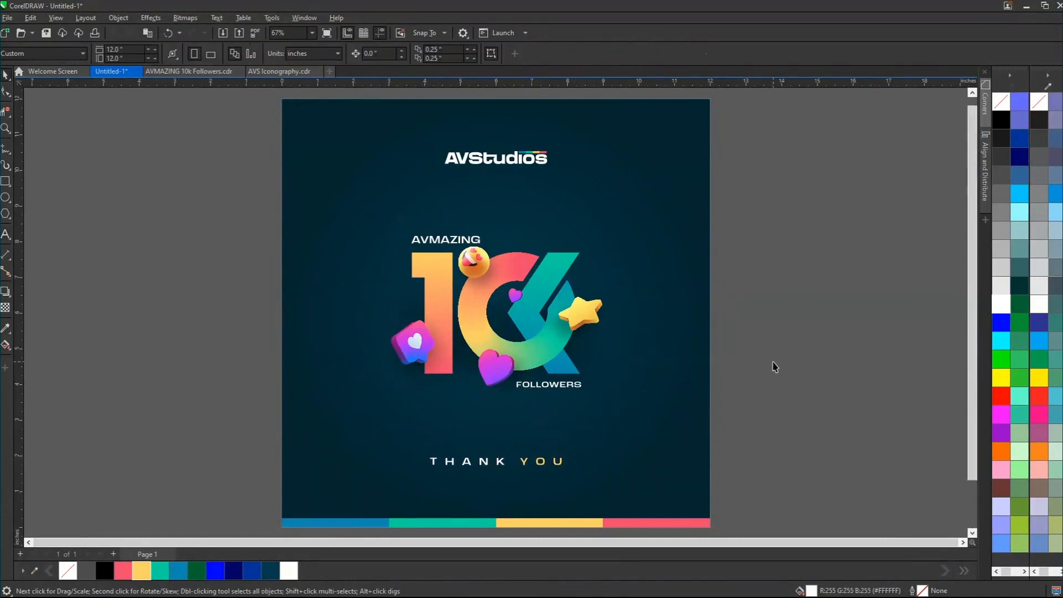